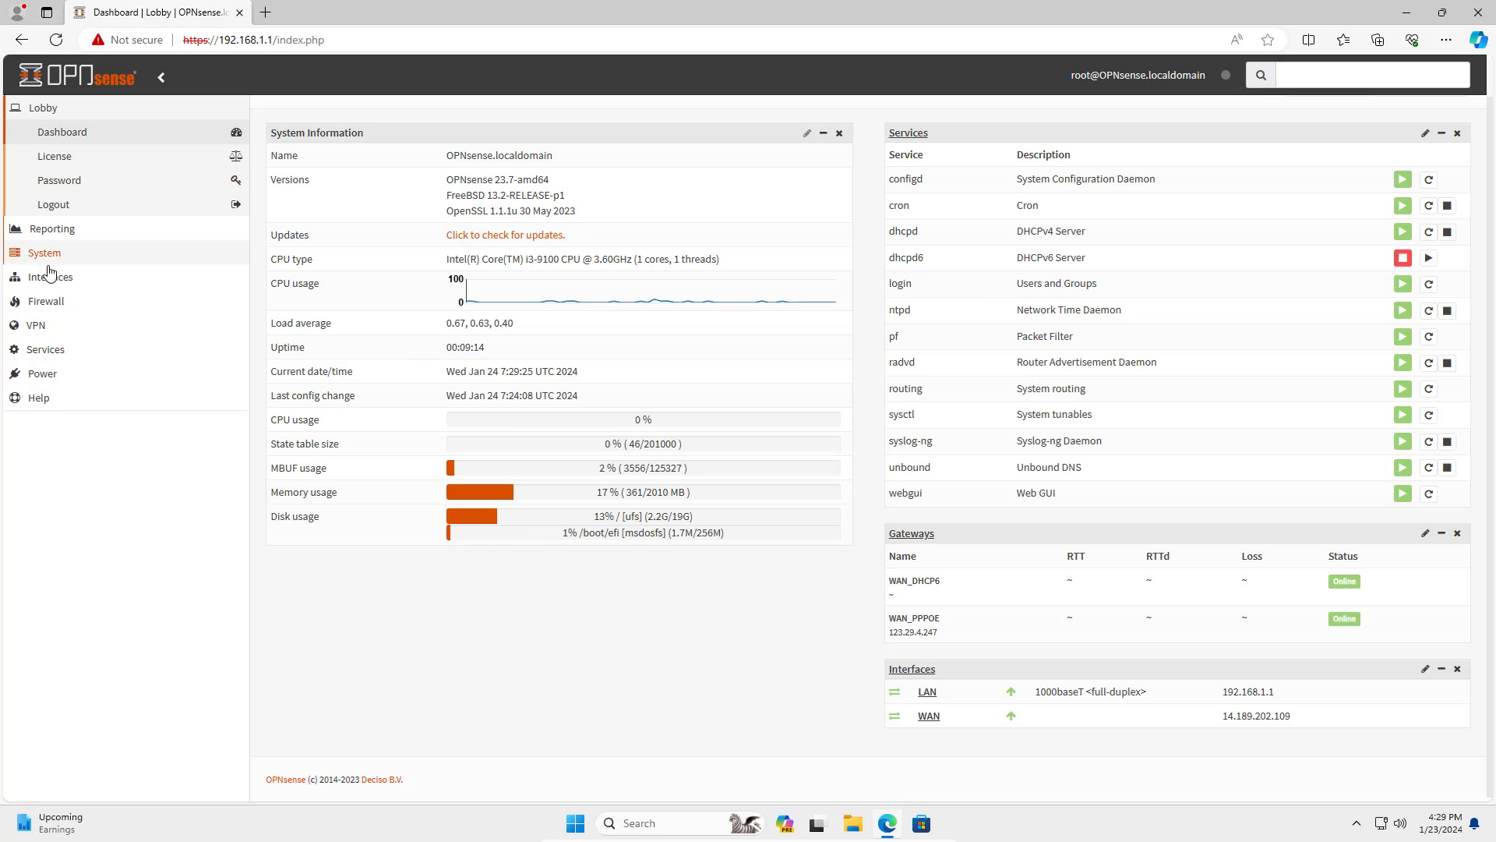
In System > Settings > General, choose the Asia/Ho_Chi_Minh time zone and save.
{"action": "left_click", "coordinate": [60, 253]}
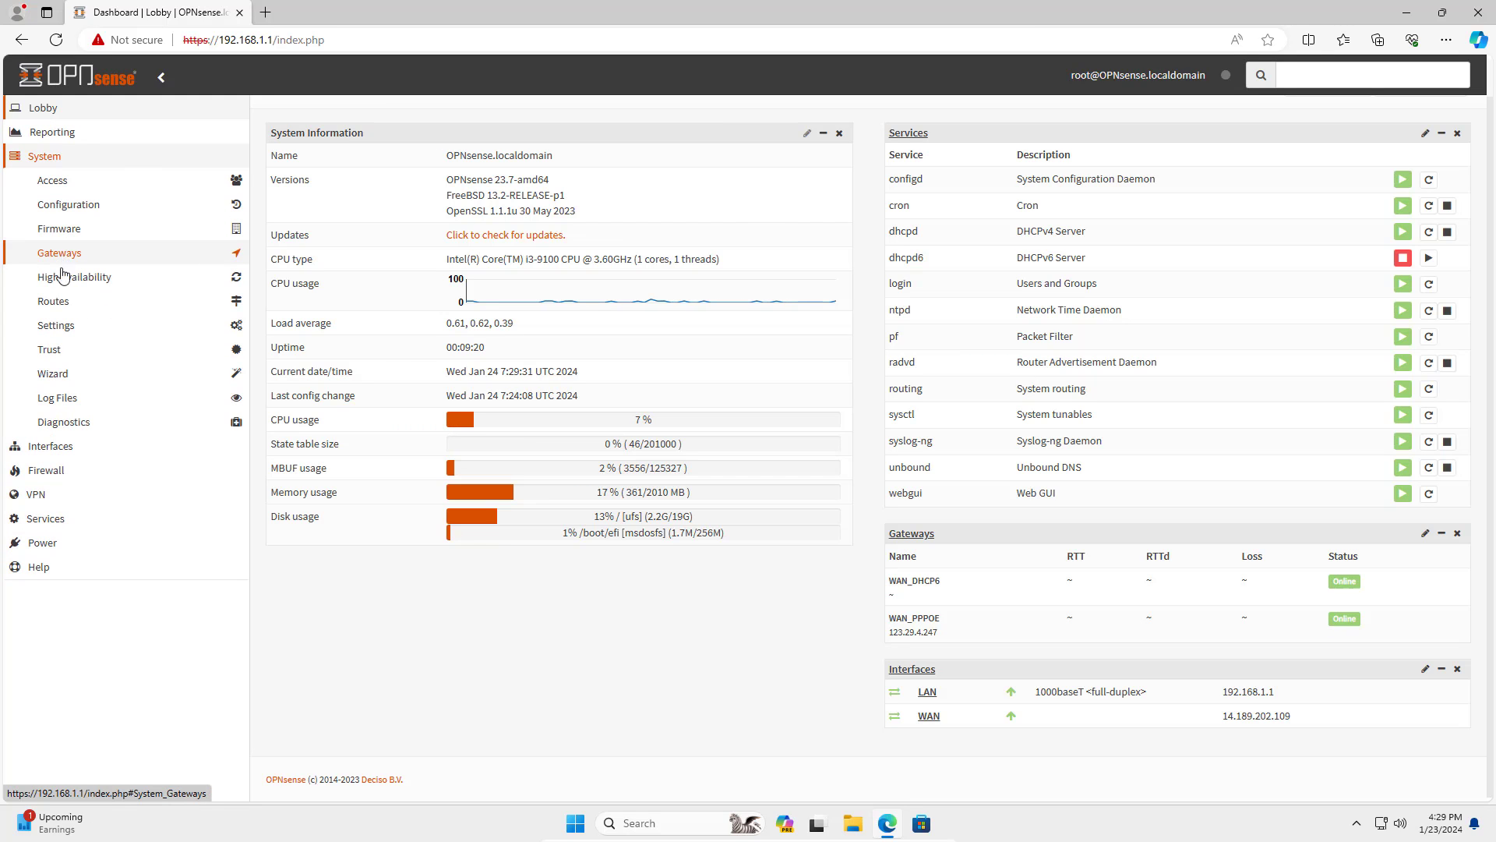
{"action": "left_click", "coordinate": [61, 326]}
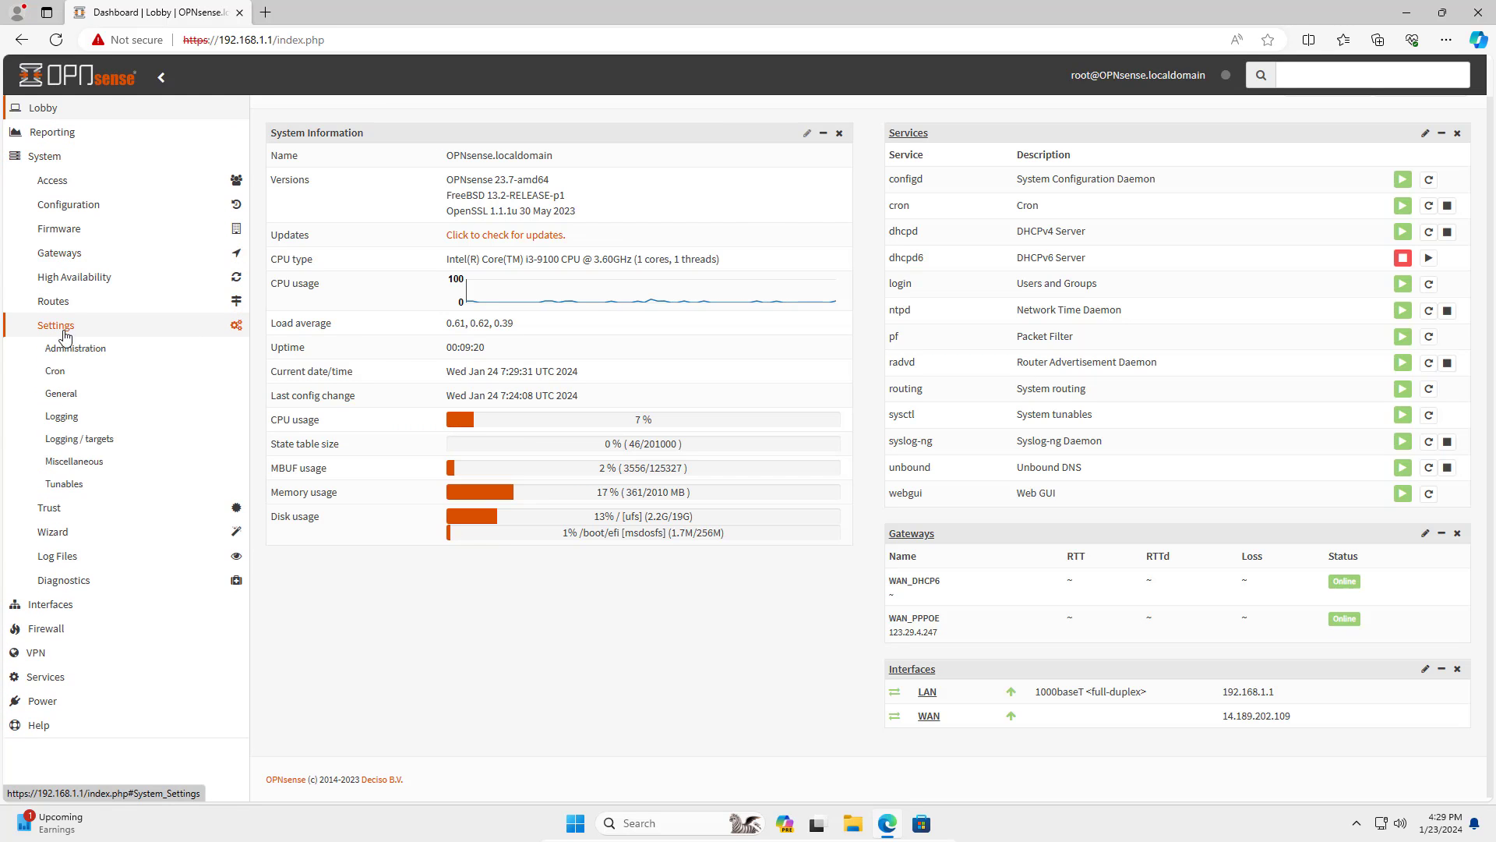
{"action": "left_click", "coordinate": [86, 396]}
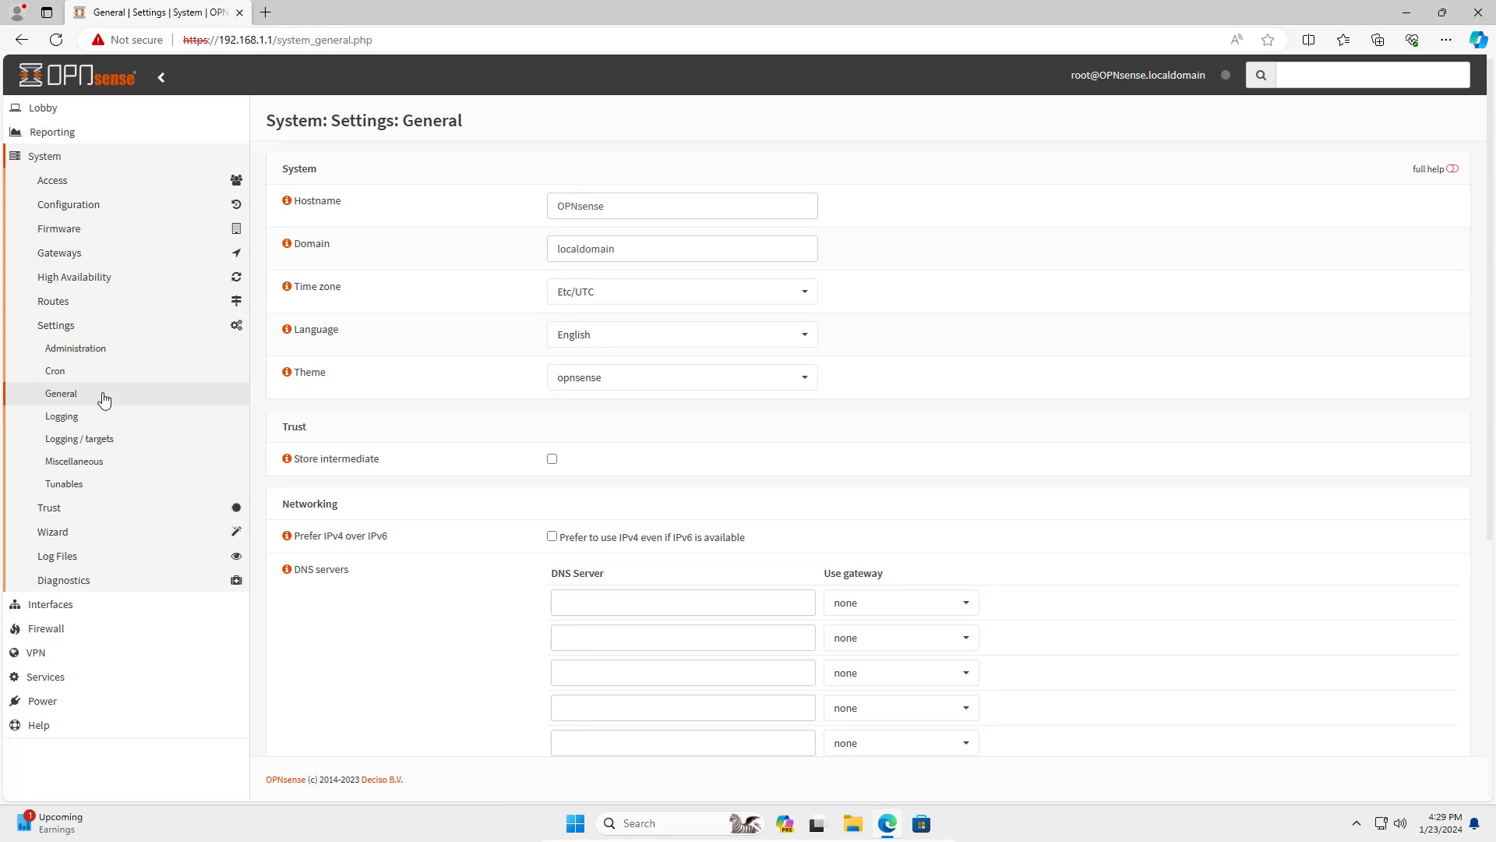
{"action": "left_click", "coordinate": [762, 297]}
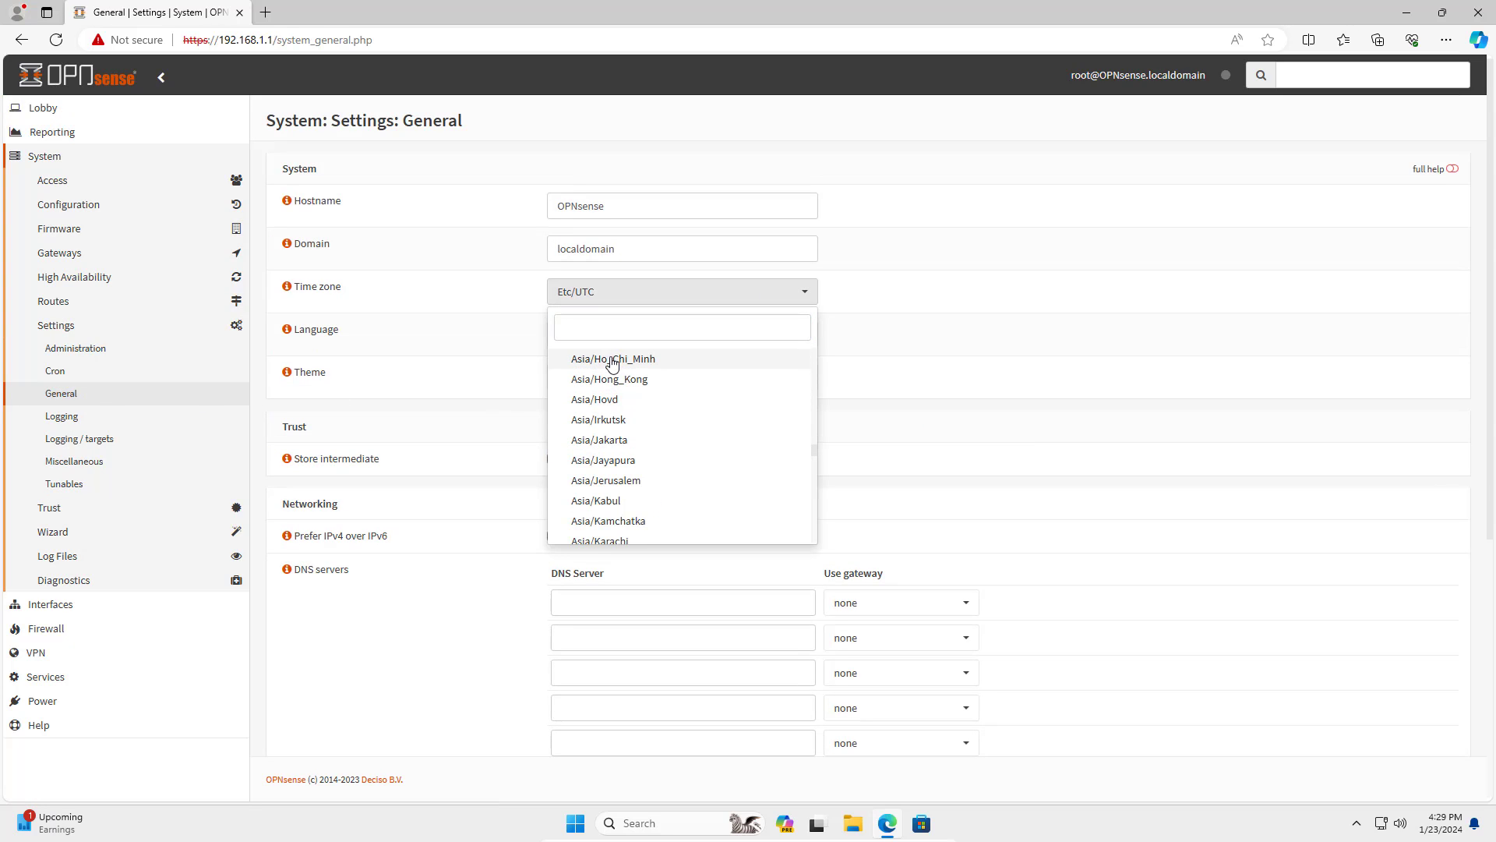
{"action": "left_click", "coordinate": [615, 359]}
{"action": "scroll", "coordinate": [823, 468], "scroll_direction": "down", "scroll_amount": 5}
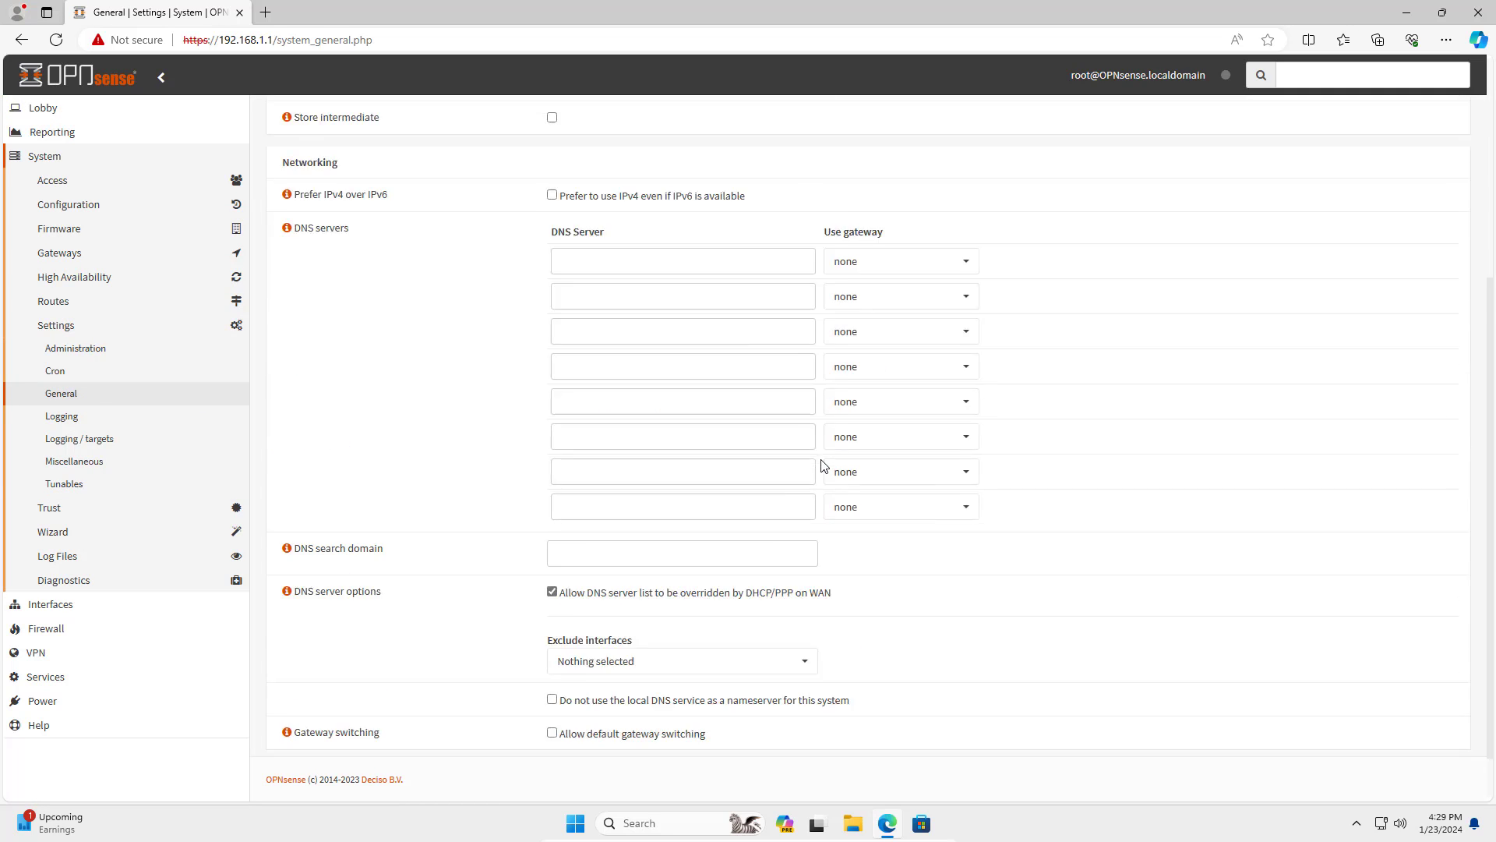
{"action": "left_click", "coordinate": [575, 726]}
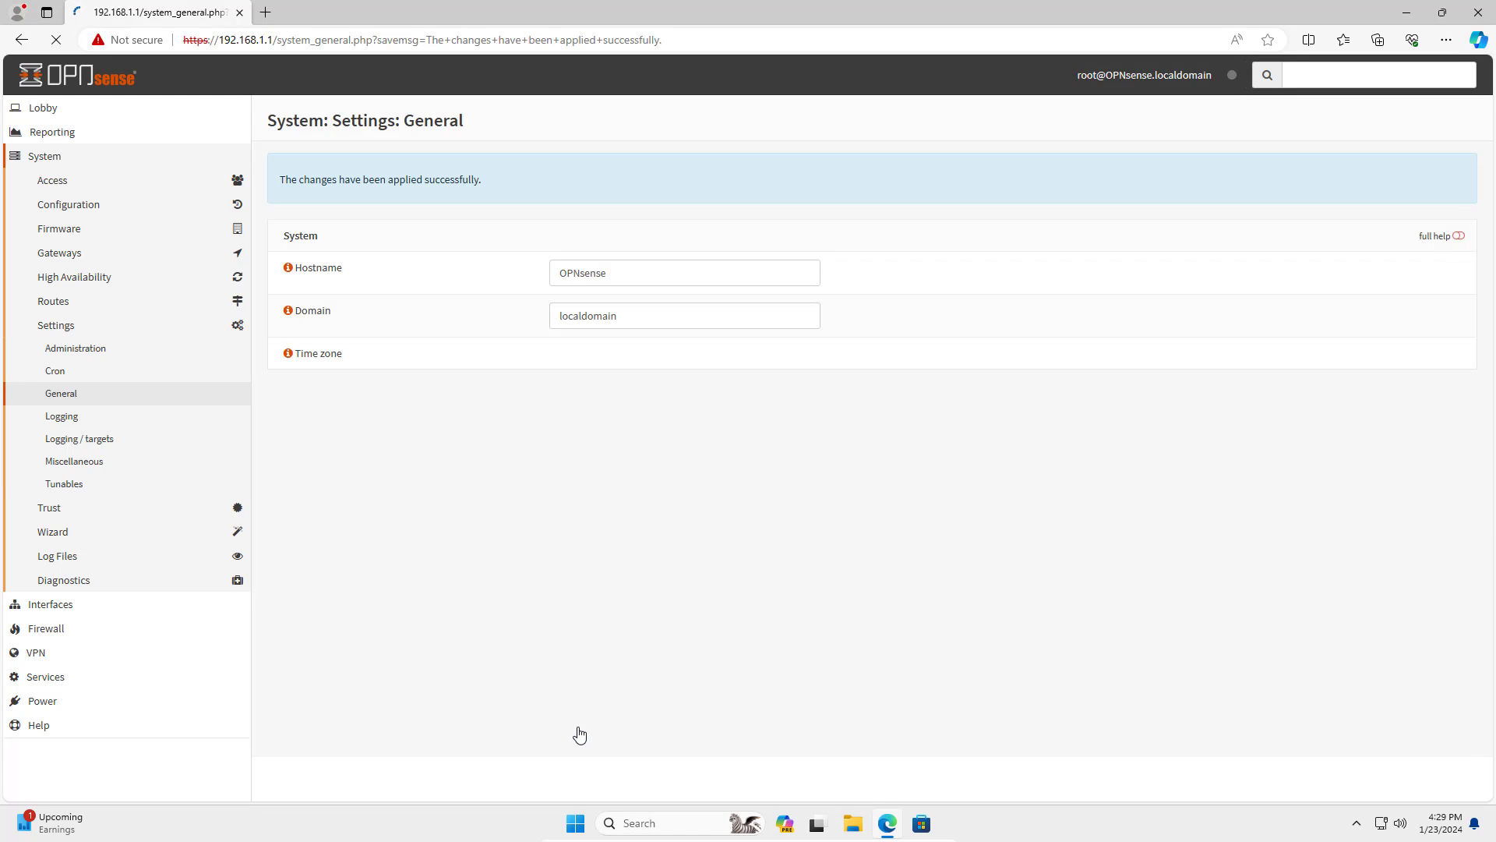
{"action": "left_click", "coordinate": [48, 157]}
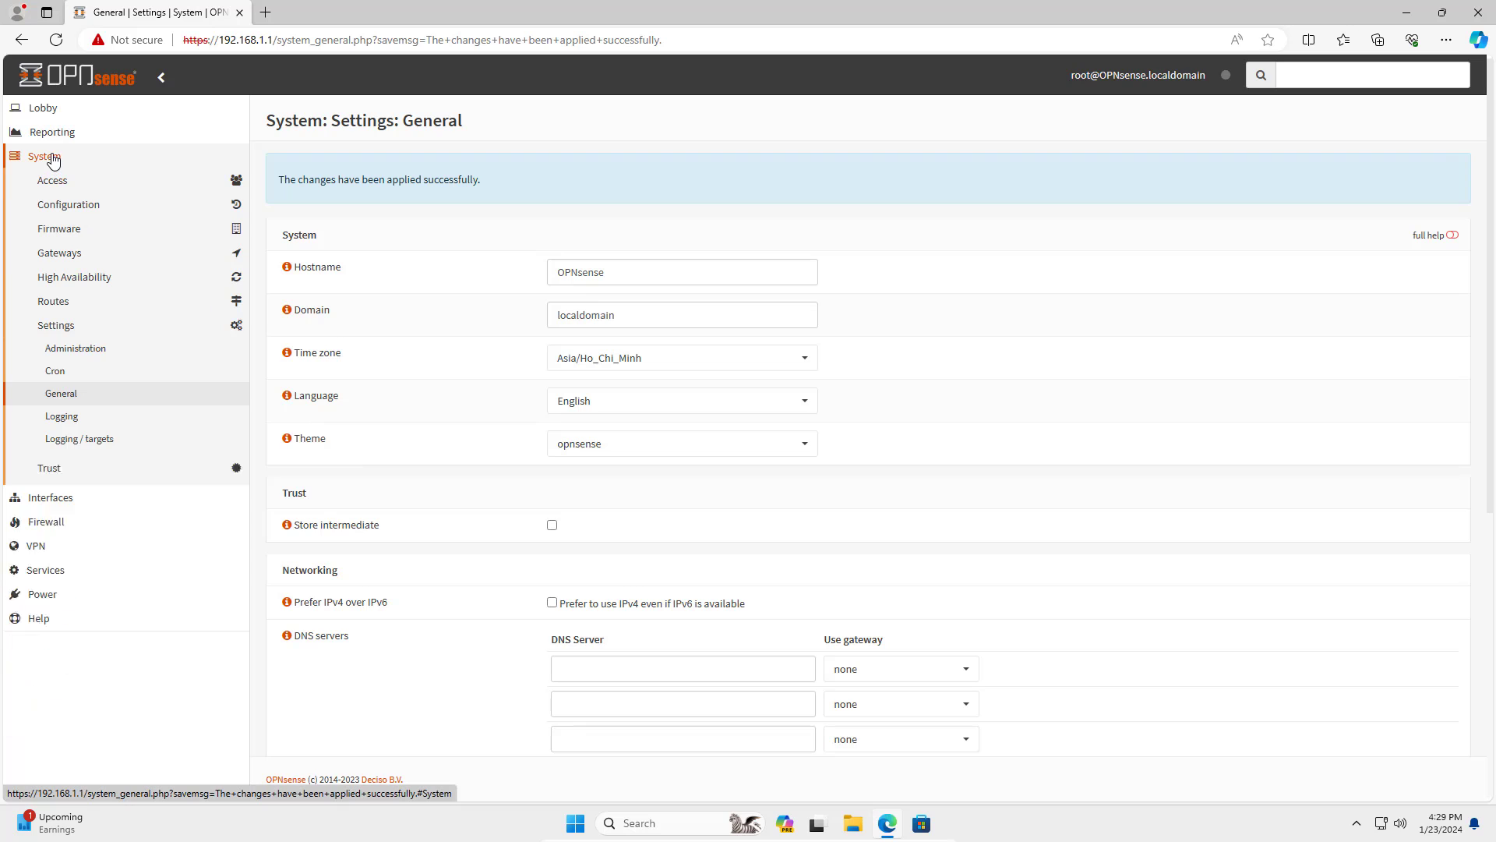
Uncheck Block private networks on the WAN interface, then save and apply the change.
{"action": "left_click", "coordinate": [52, 182]}
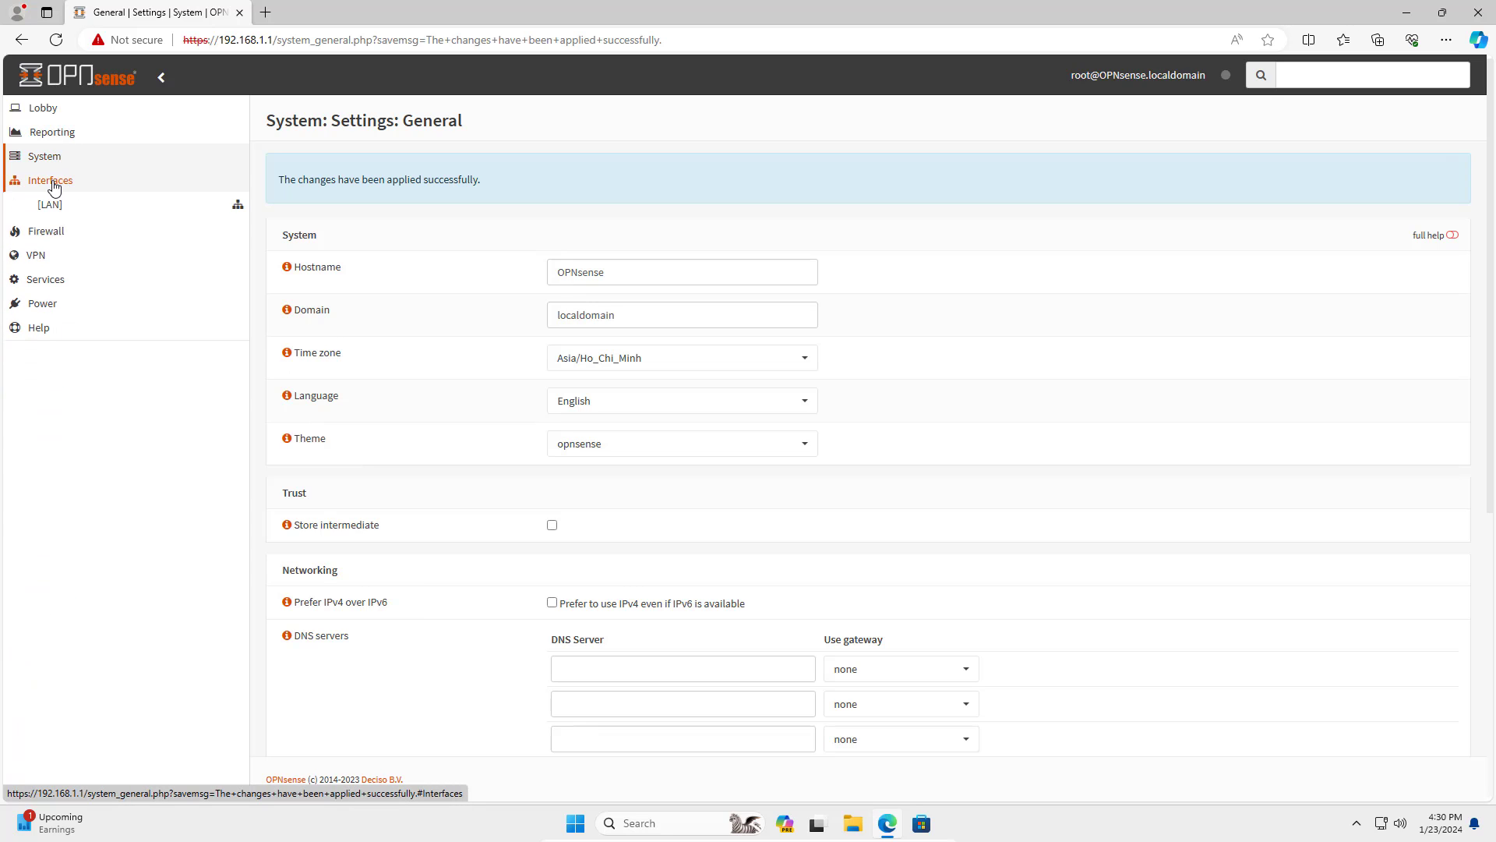
{"action": "left_click", "coordinate": [55, 234]}
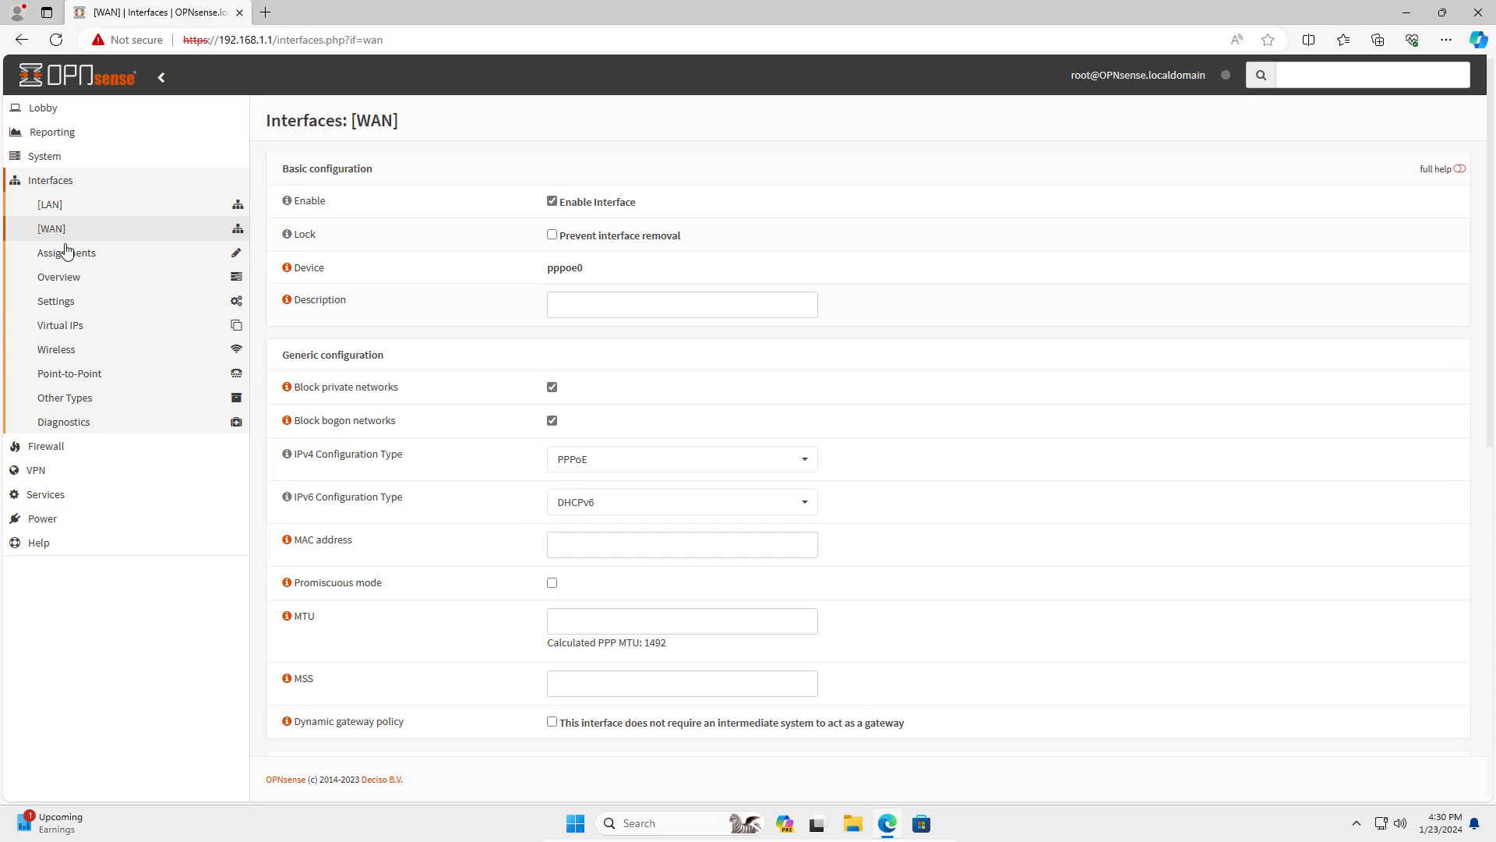
{"action": "left_click_drag", "start_coordinate": [305, 387], "coordinate": [407, 390]}
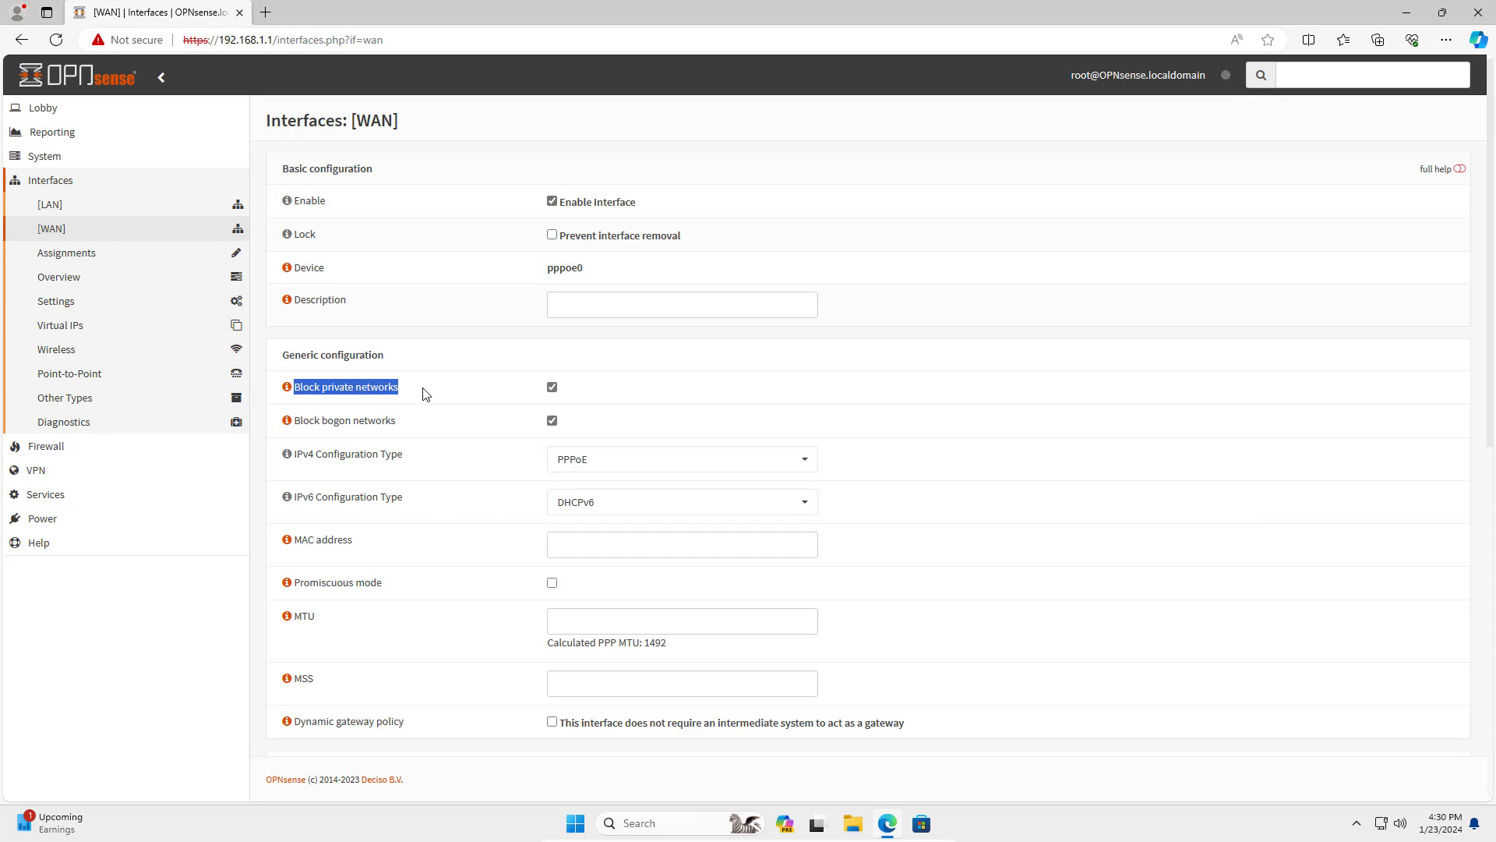
{"action": "left_click", "coordinate": [554, 389]}
{"action": "scroll", "coordinate": [617, 407], "scroll_direction": "down", "scroll_amount": 8}
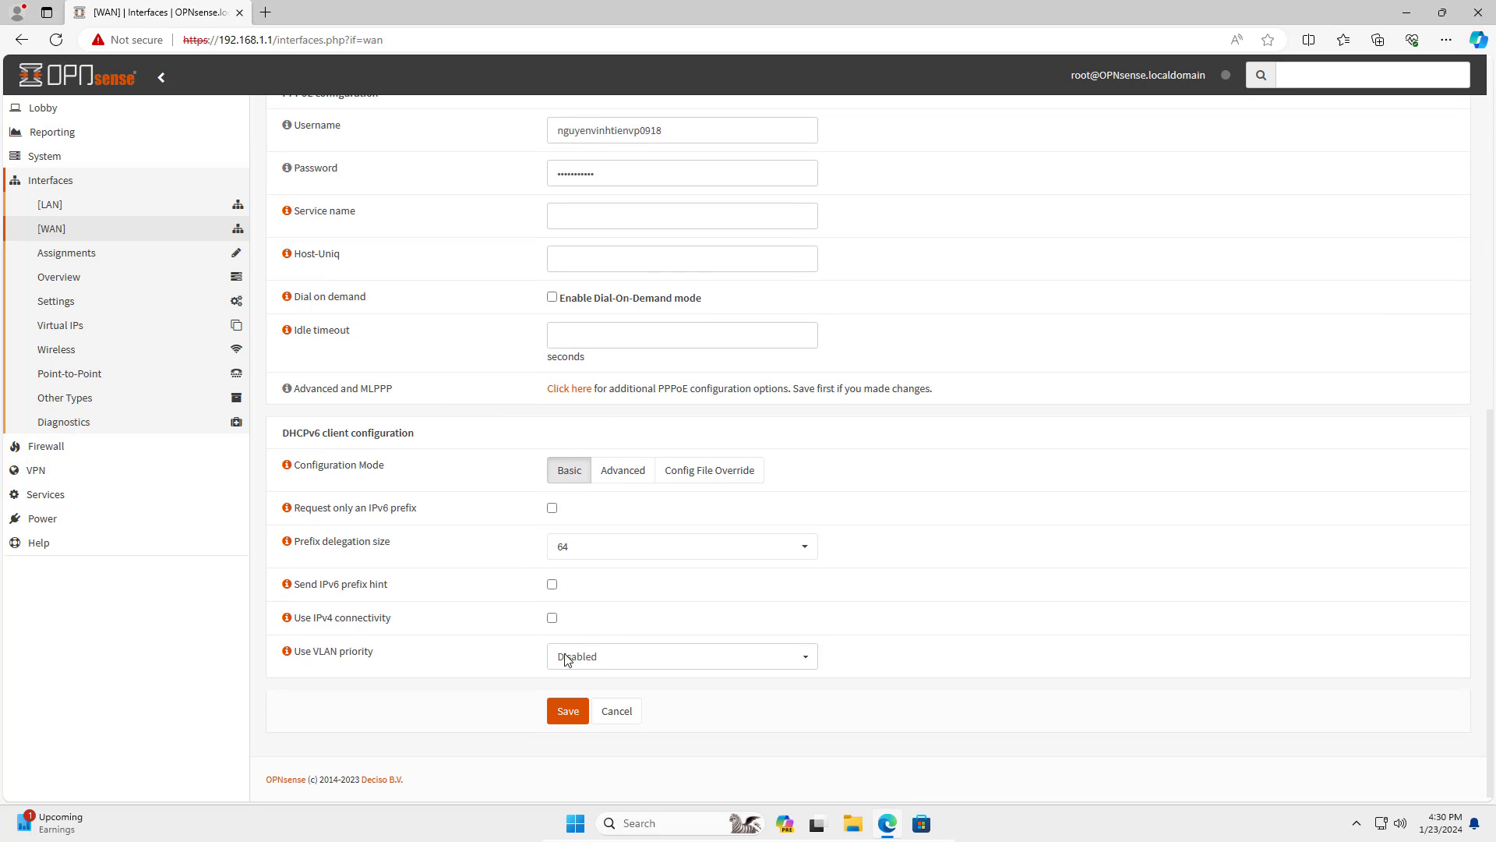
{"action": "left_click", "coordinate": [567, 712]}
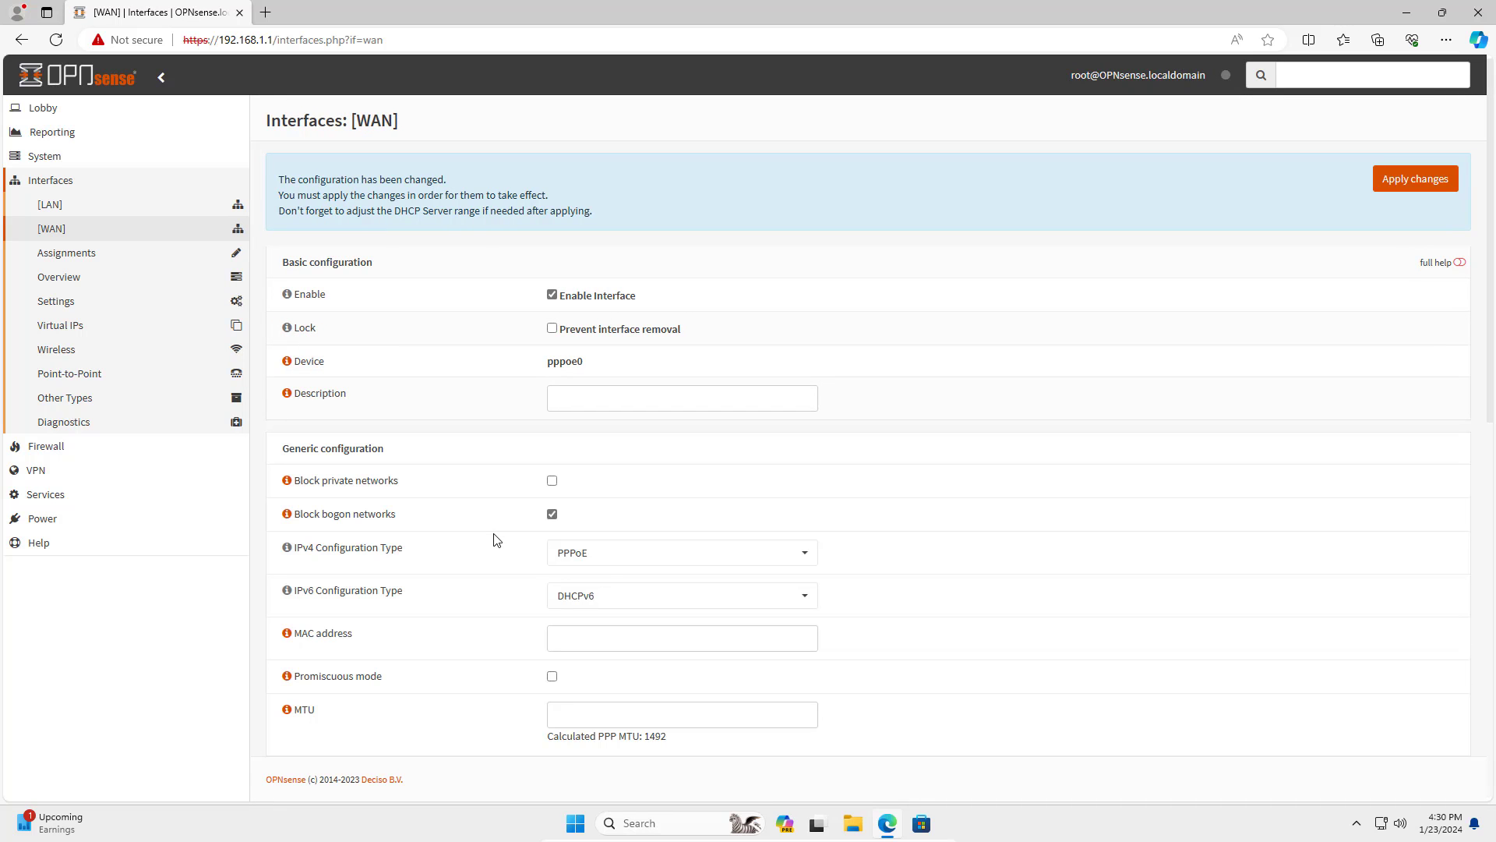
{"action": "left_click", "coordinate": [1417, 184]}
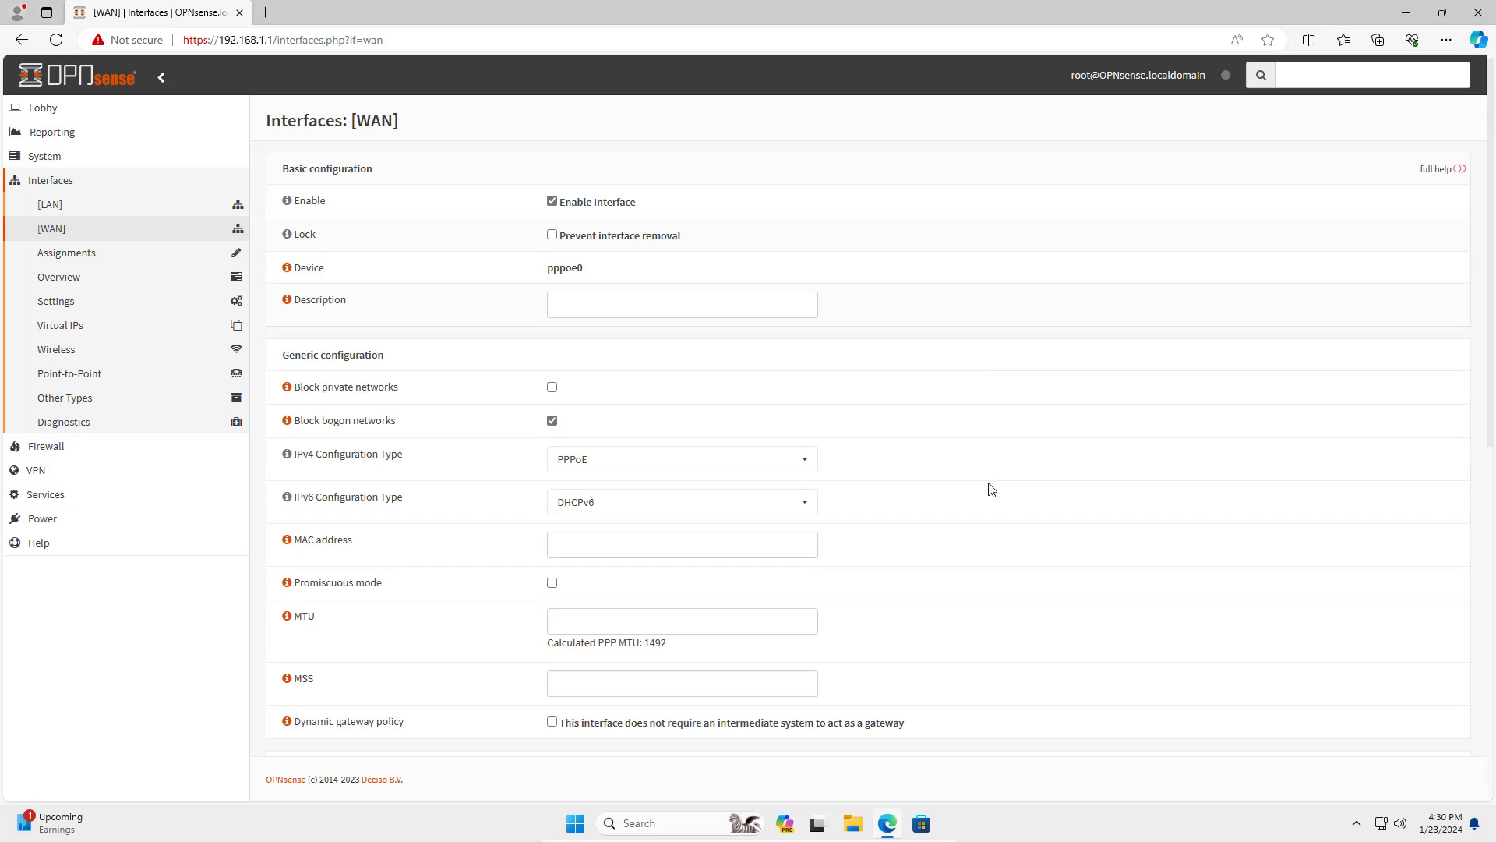
{"action": "left_click_drag", "start_coordinate": [412, 395], "coordinate": [293, 389]}
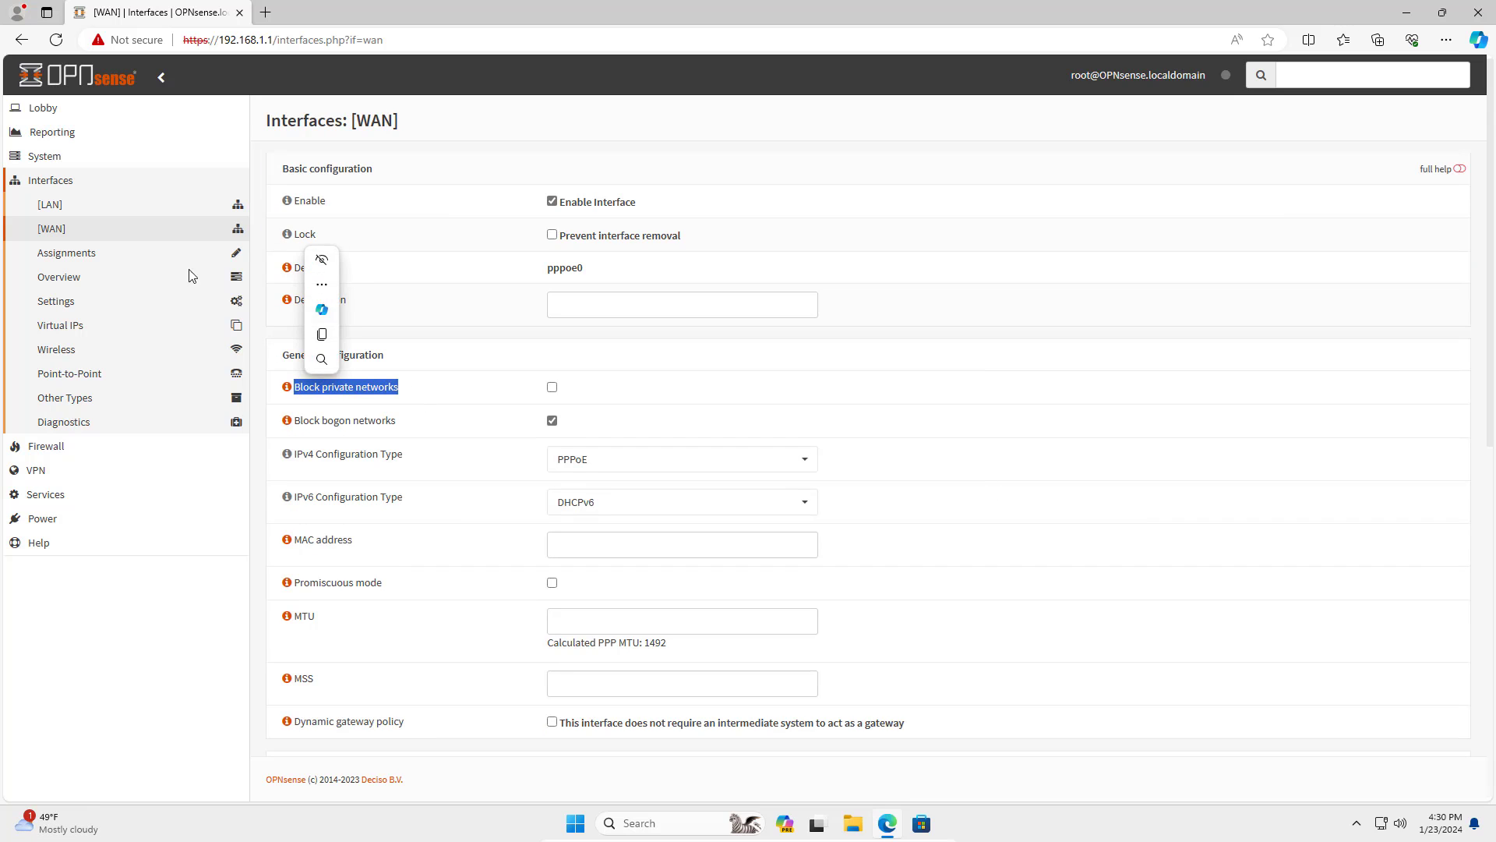
{"action": "left_click", "coordinate": [106, 181]}
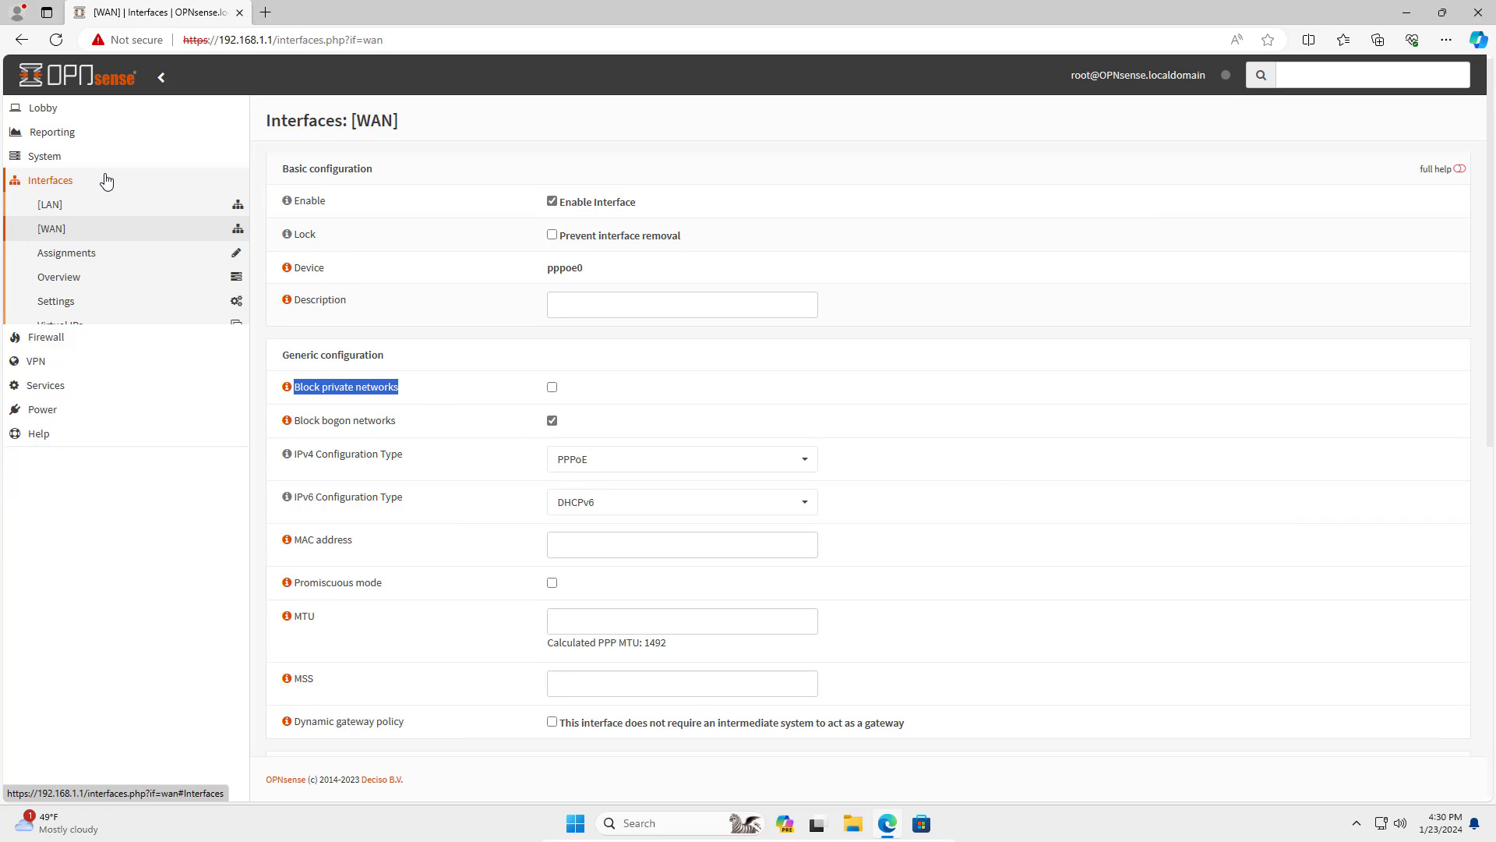
Add a new certificate authority with the descriptive name CA.
{"action": "left_click", "coordinate": [60, 160]}
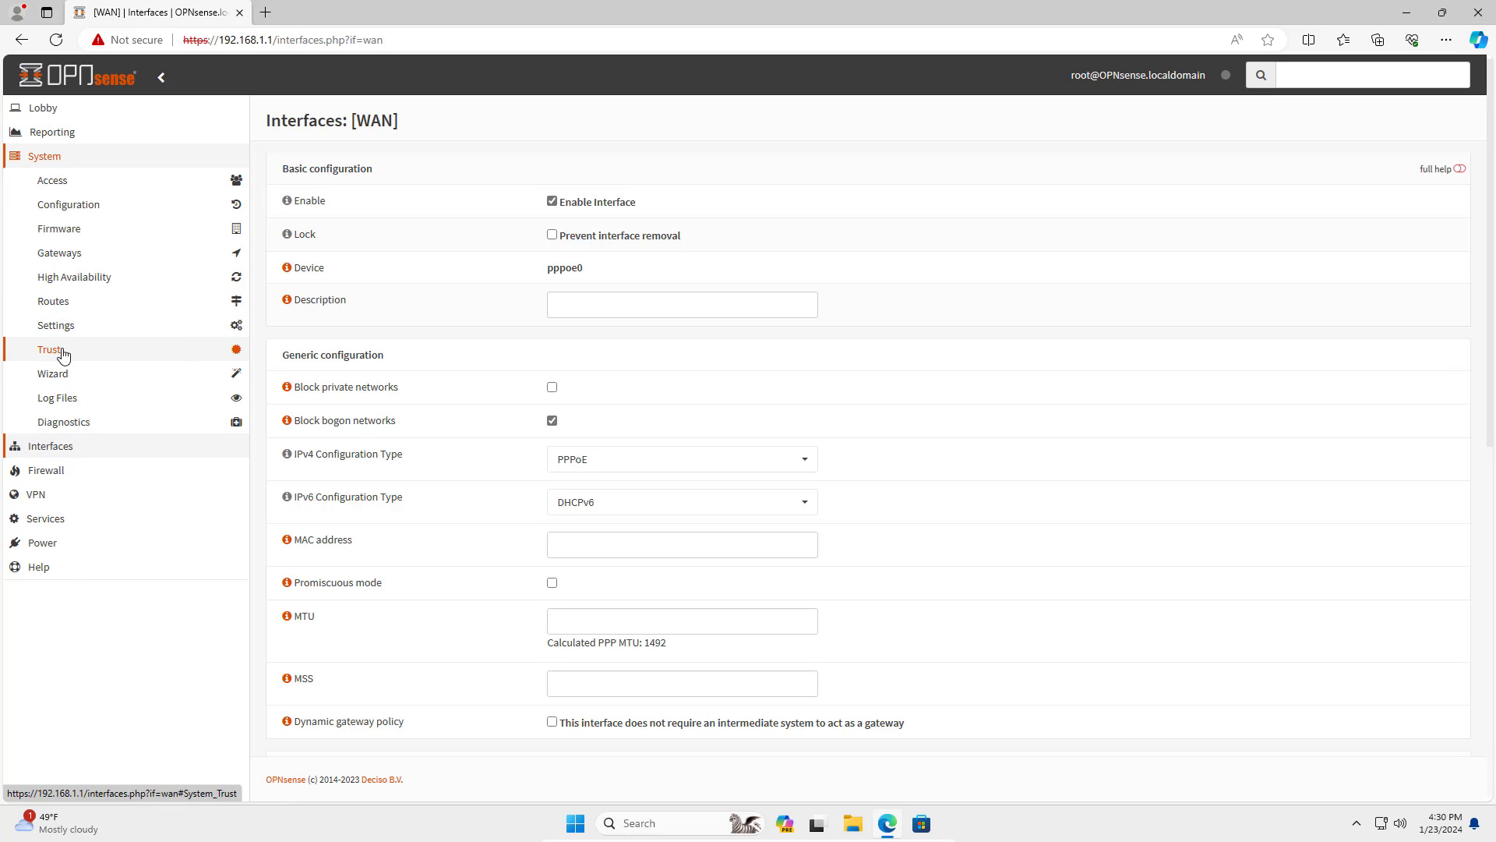
{"action": "left_click", "coordinate": [64, 355]}
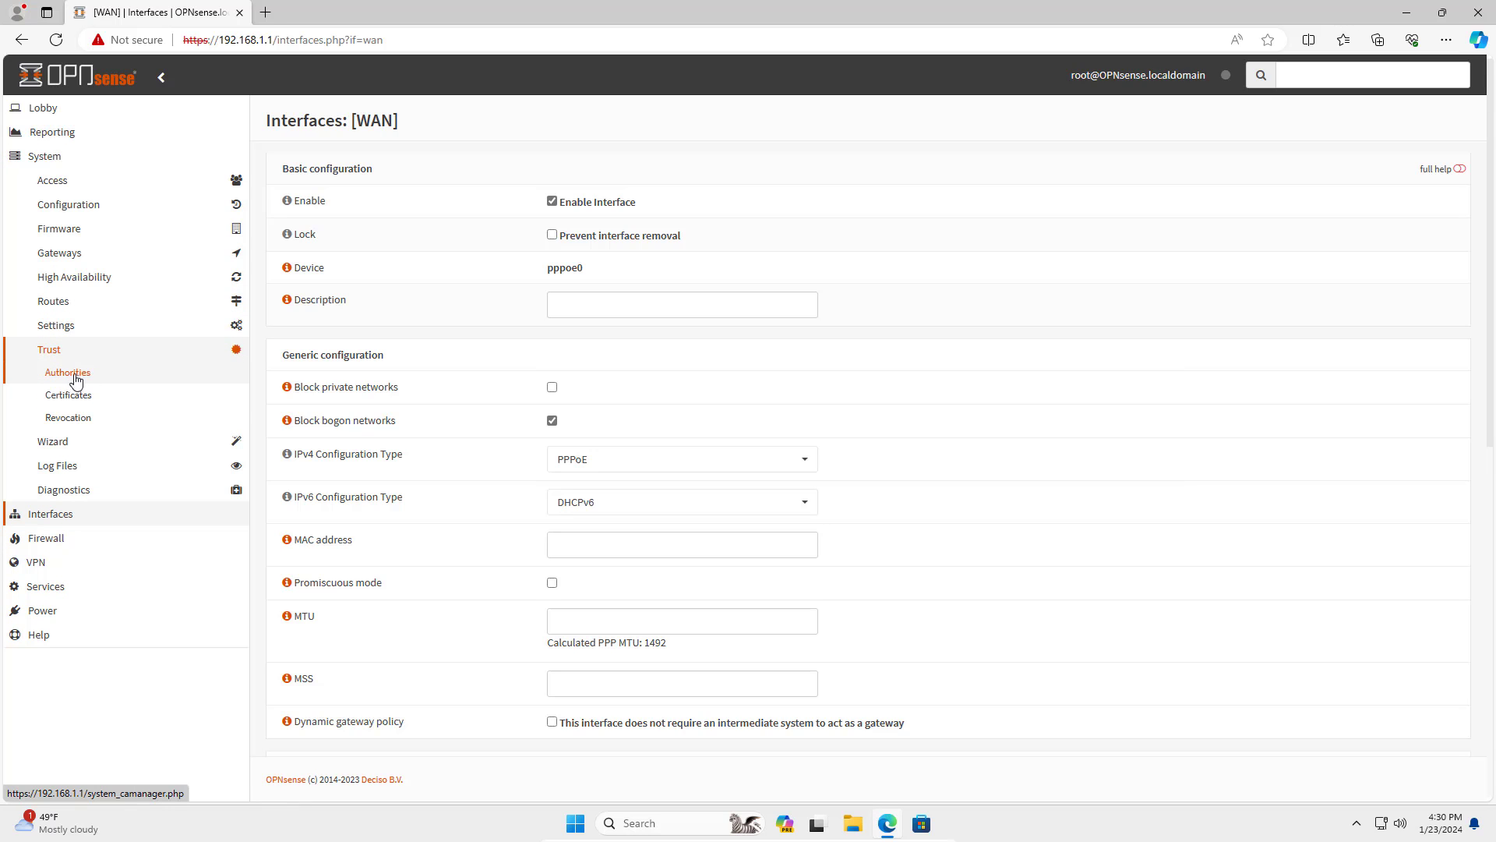
{"action": "left_click", "coordinate": [117, 386]}
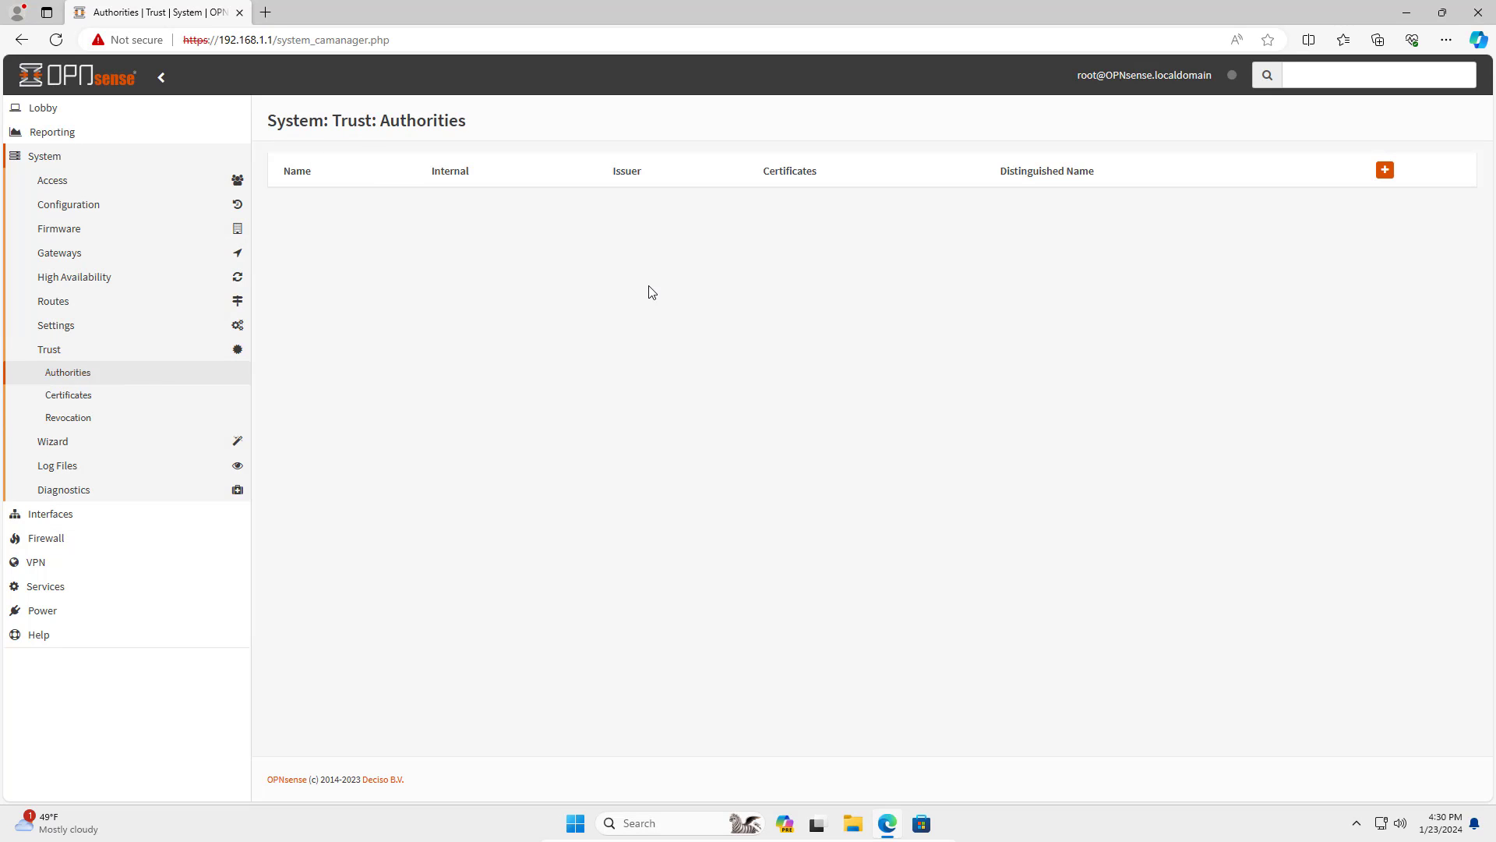
{"action": "left_click", "coordinate": [1386, 172]}
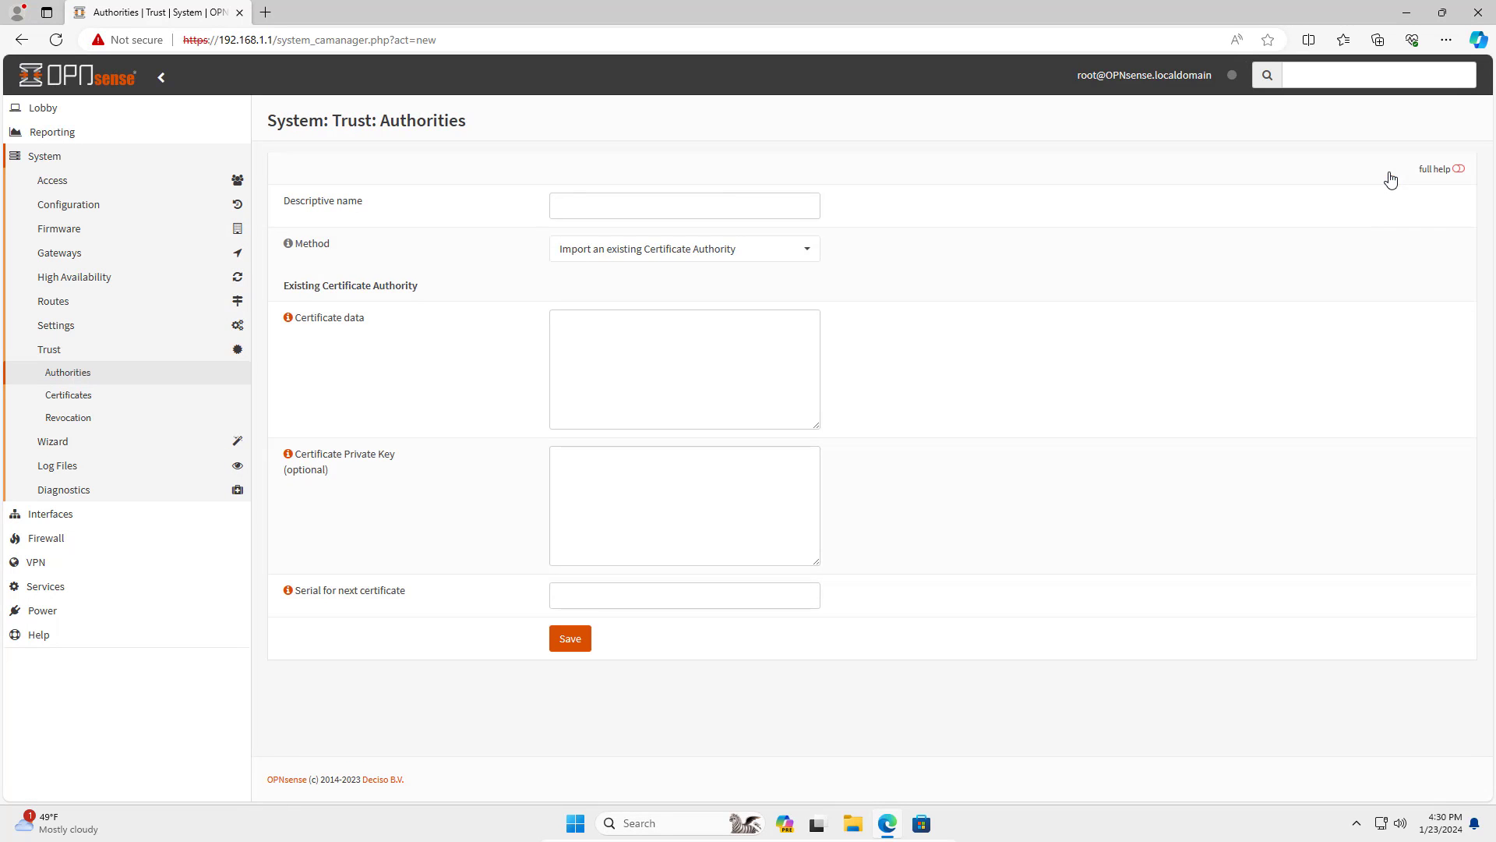
{"action": "left_click", "coordinate": [731, 207]}
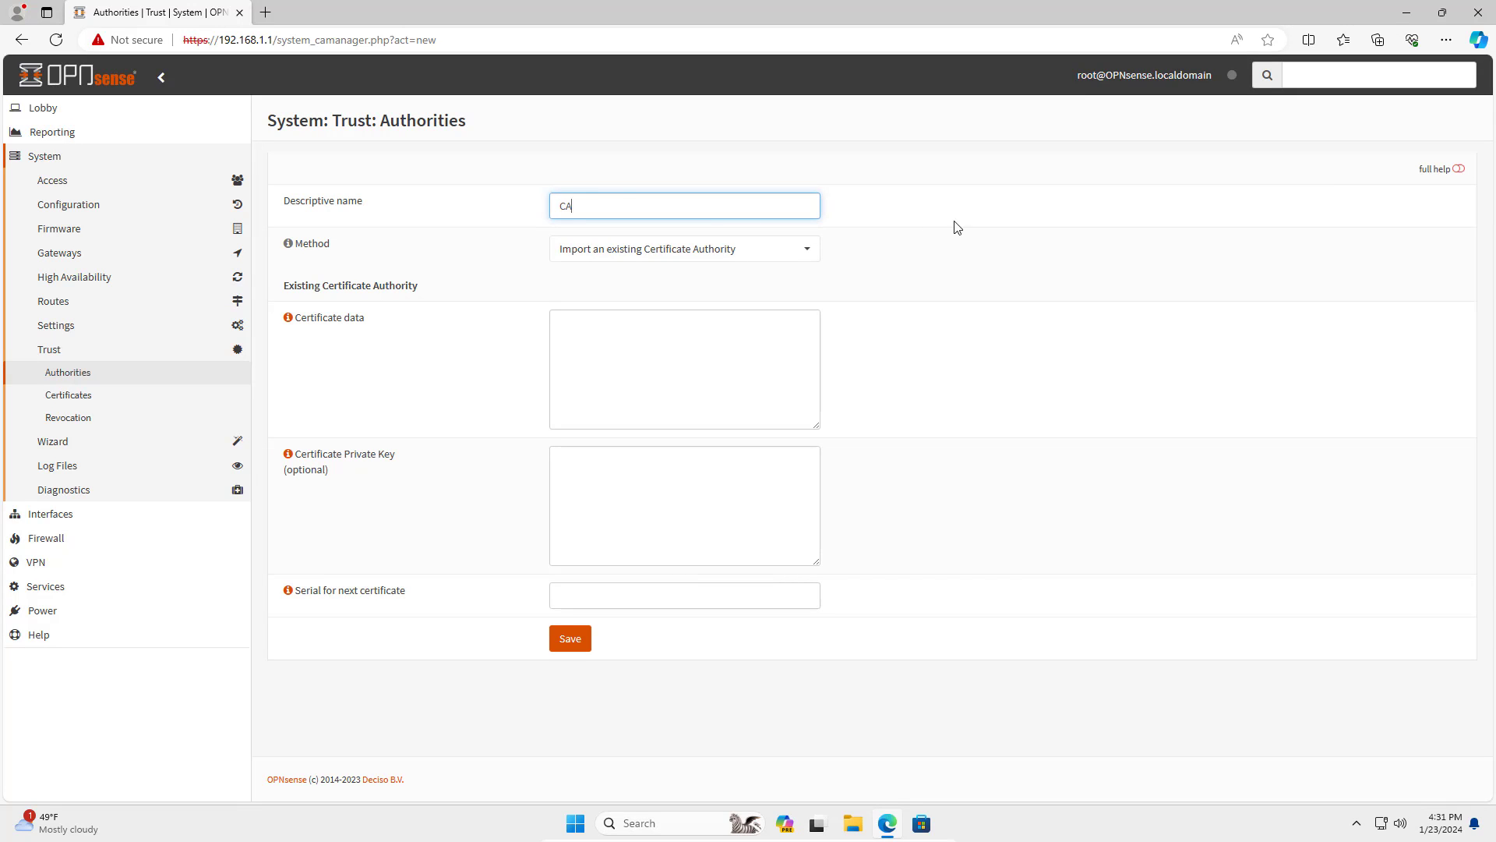
{"action": "left_click_drag", "start_coordinate": [603, 204], "coordinate": [502, 209]}
Make it an internal certificate authority with a 3650-day lifetime.
{"action": "left_click", "coordinate": [686, 251]}
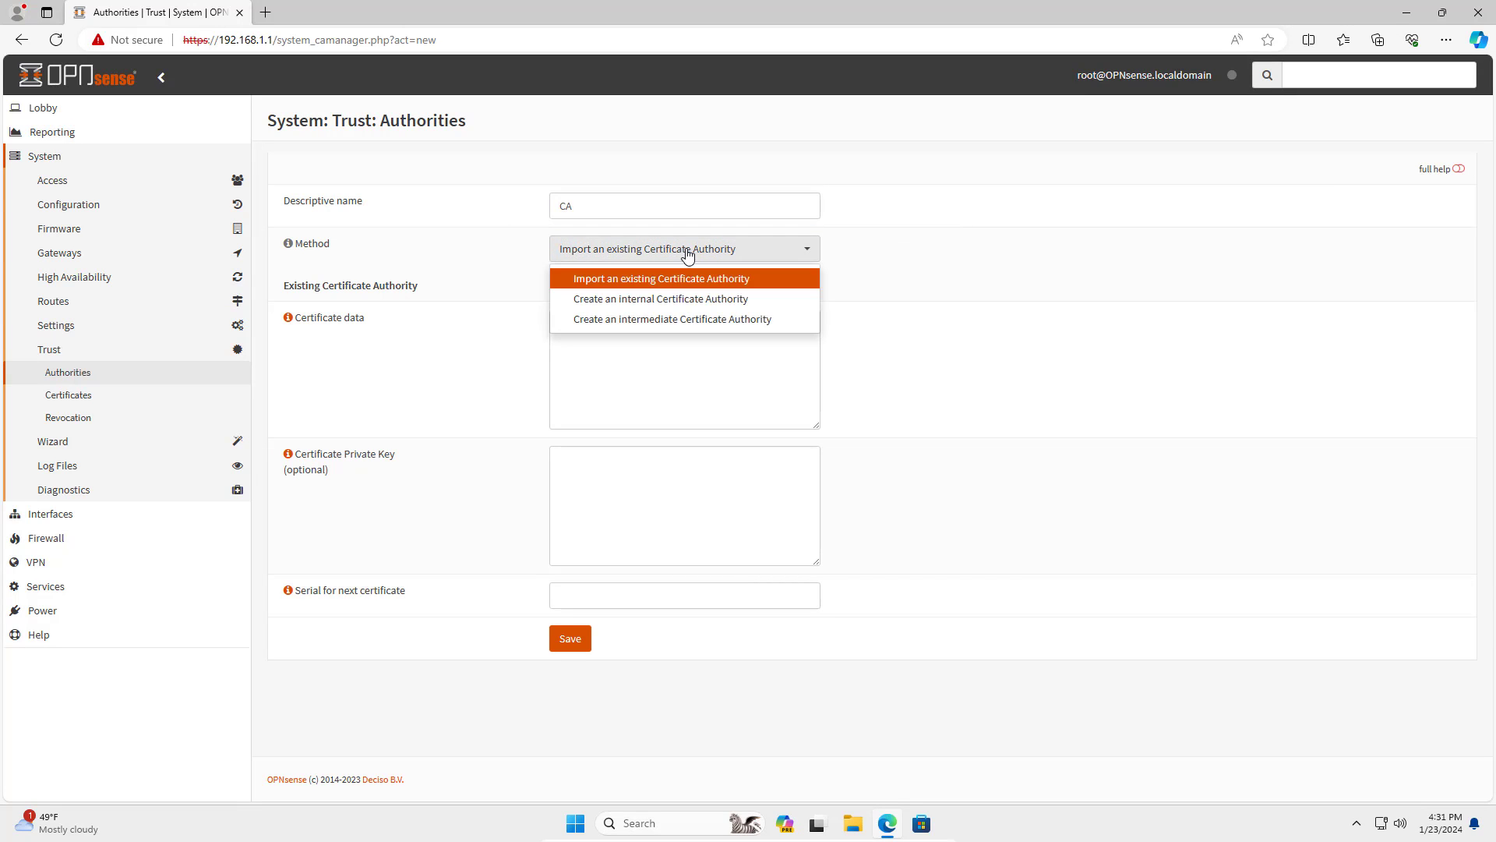
{"action": "left_click", "coordinate": [758, 305]}
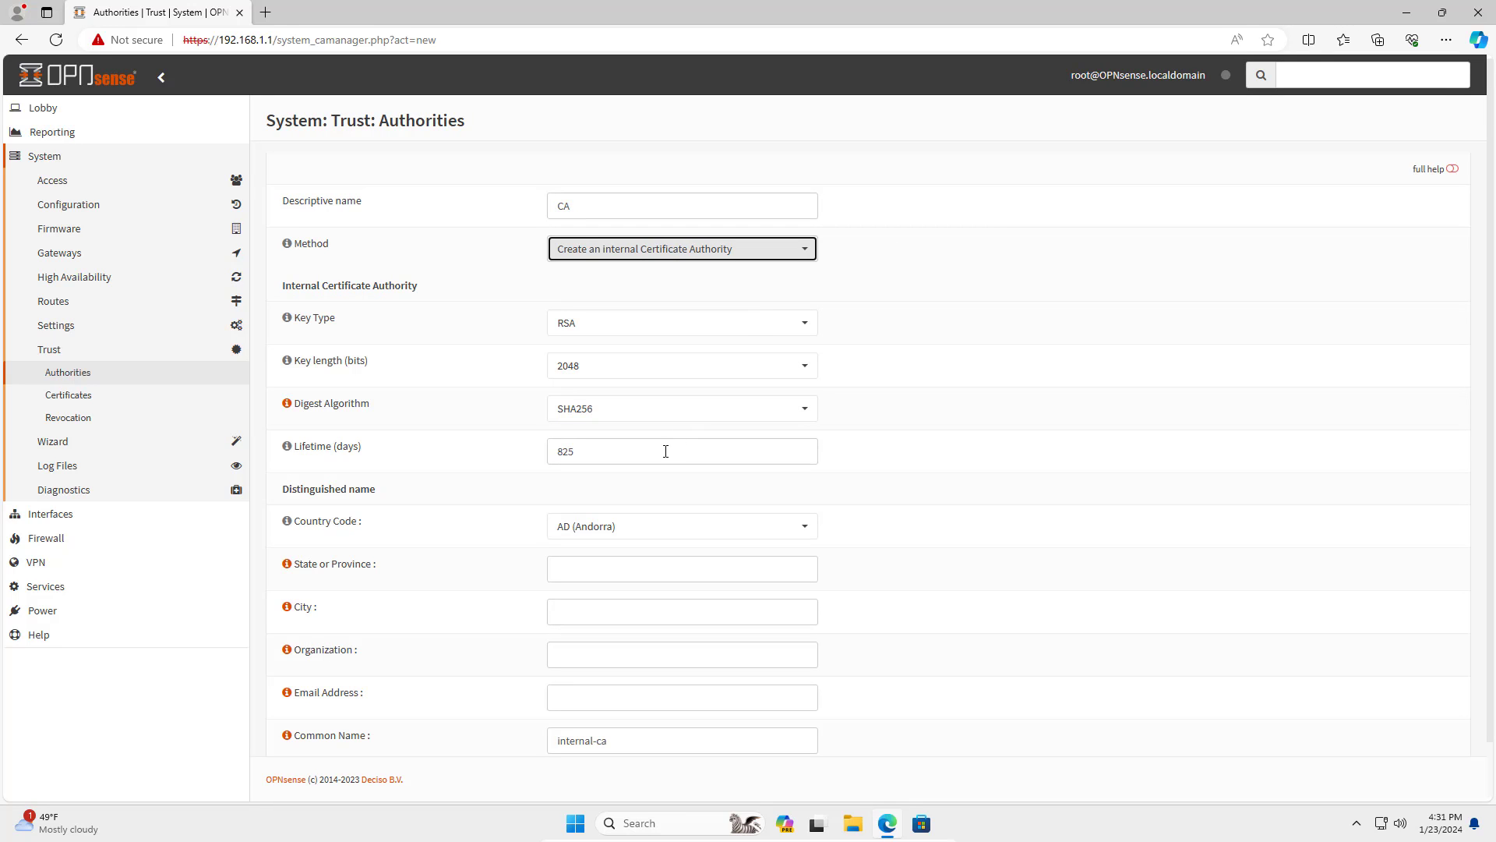
{"action": "left_click_drag", "start_coordinate": [668, 450], "coordinate": [555, 452]}
{"action": "type", "text": "36"}
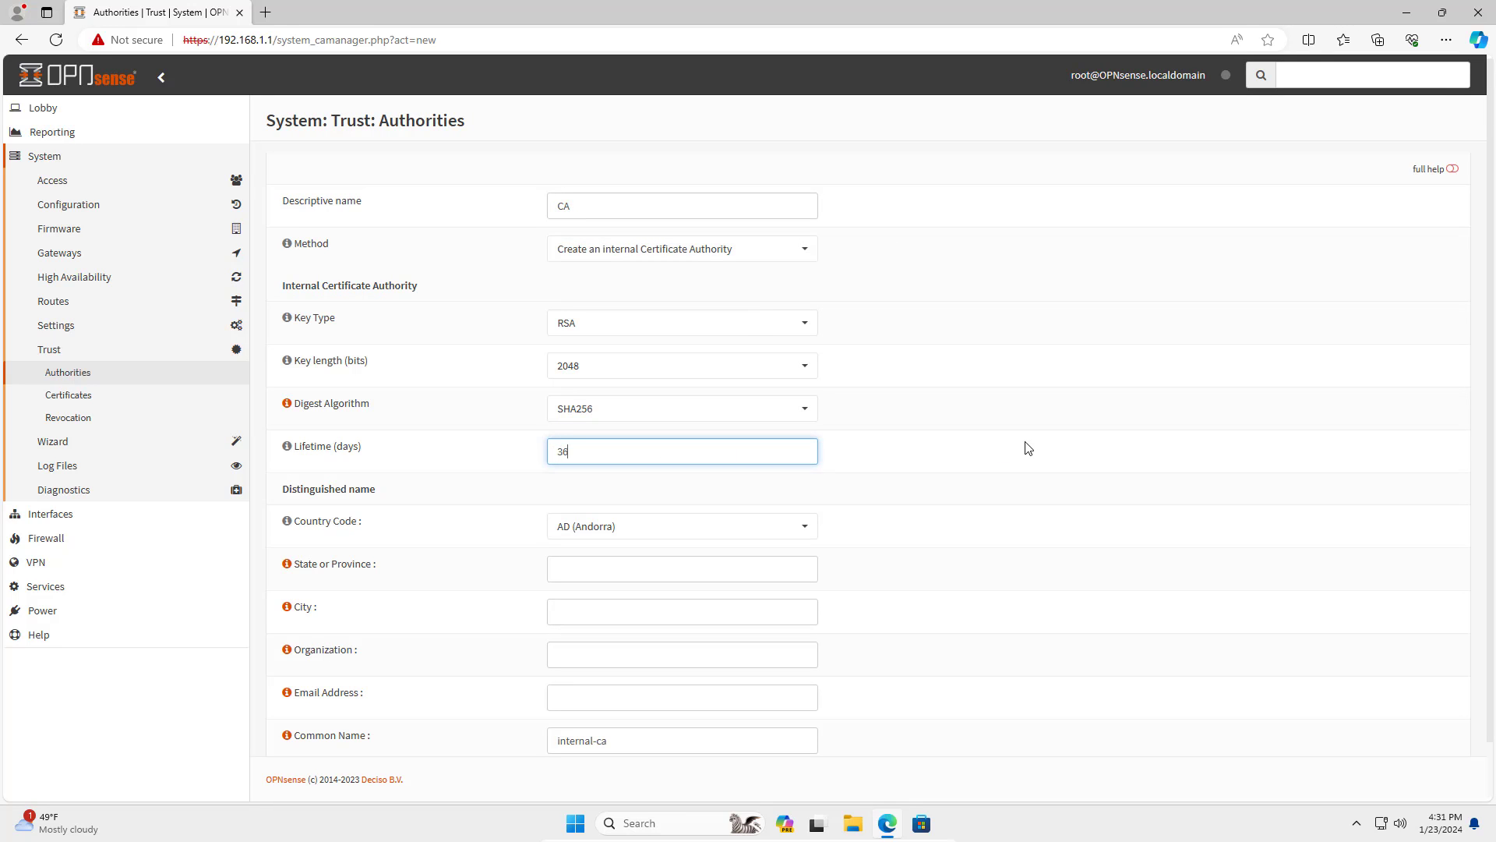
{"action": "type", "text": "50"}
{"action": "left_click_drag", "start_coordinate": [615, 451], "coordinate": [517, 451]}
{"action": "left_click_drag", "start_coordinate": [379, 450], "coordinate": [294, 450]}
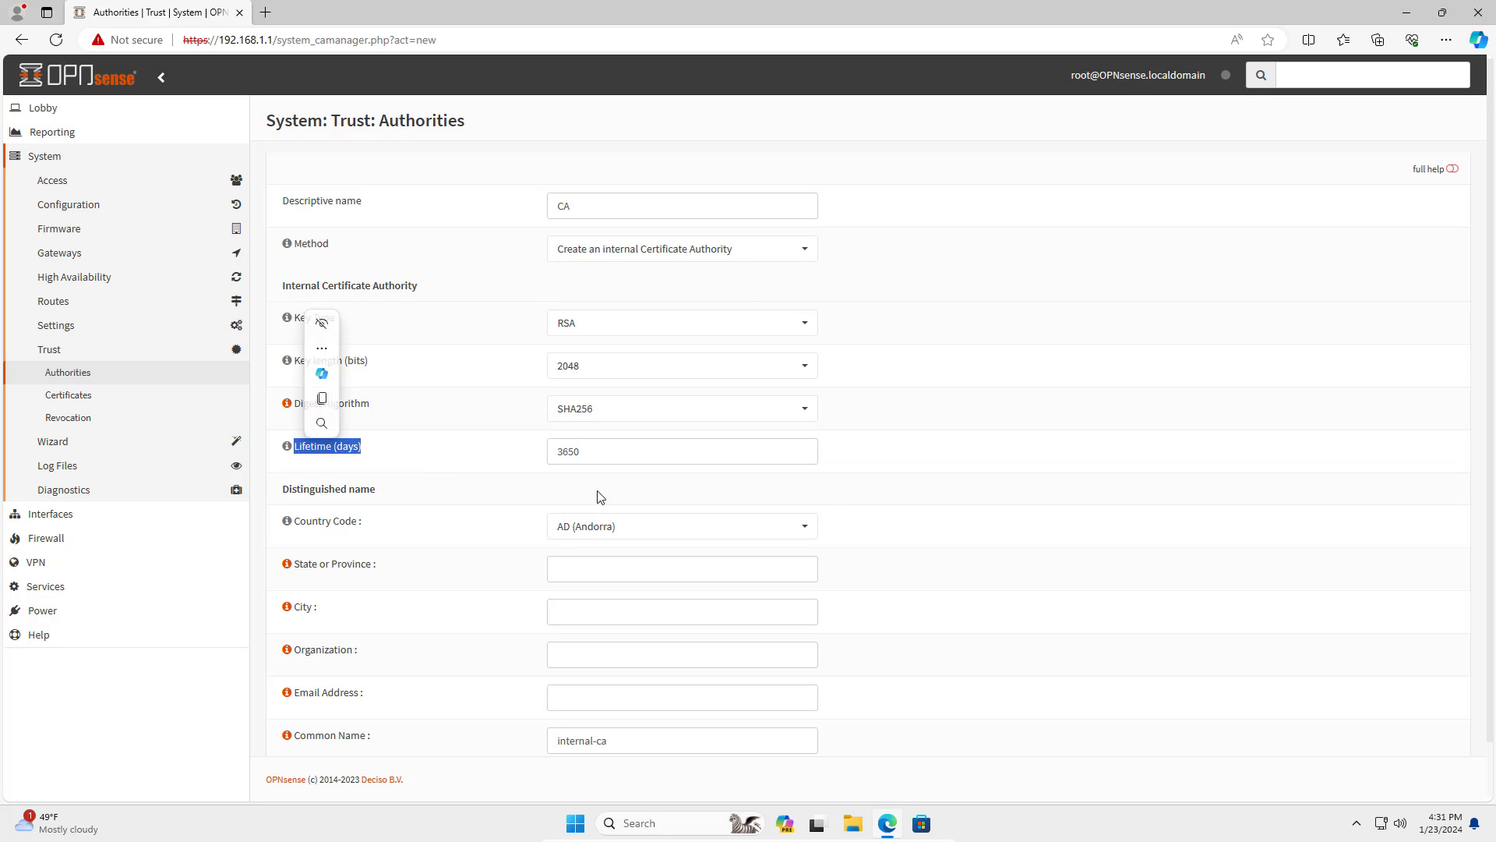
{"action": "left_click", "coordinate": [831, 507]}
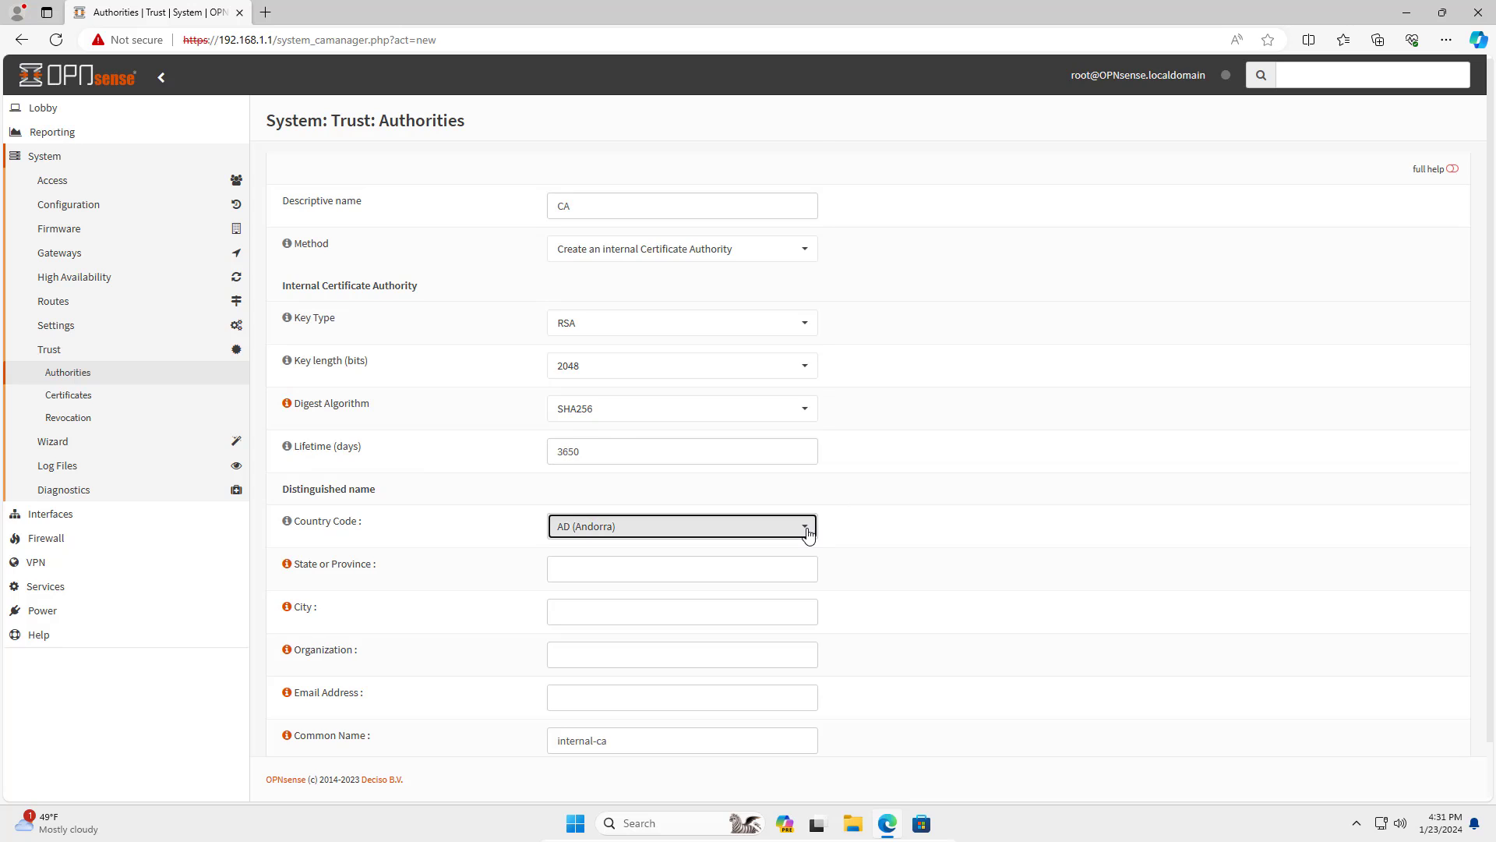
Enter country VN, state Vinh Phuc, city Vinh Yen, organization NETVN and the email address.
{"action": "left_click", "coordinate": [805, 532]}
{"action": "scroll", "coordinate": [784, 473], "scroll_direction": "down", "scroll_amount": 20}
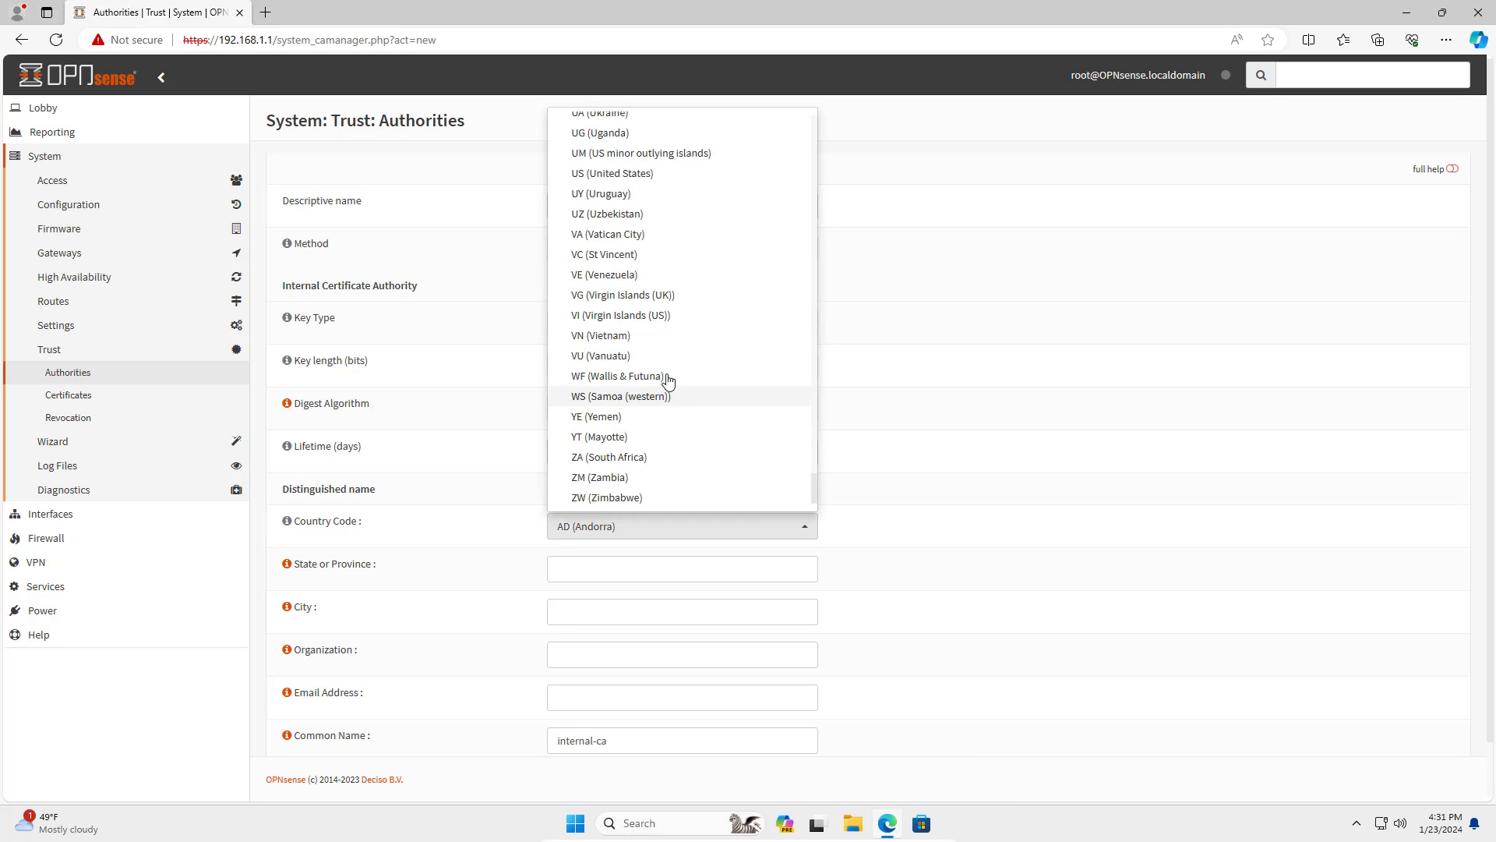
{"action": "left_click", "coordinate": [661, 337]}
{"action": "key", "text": "Tab"}
{"action": "type", "text": "Vinh"}
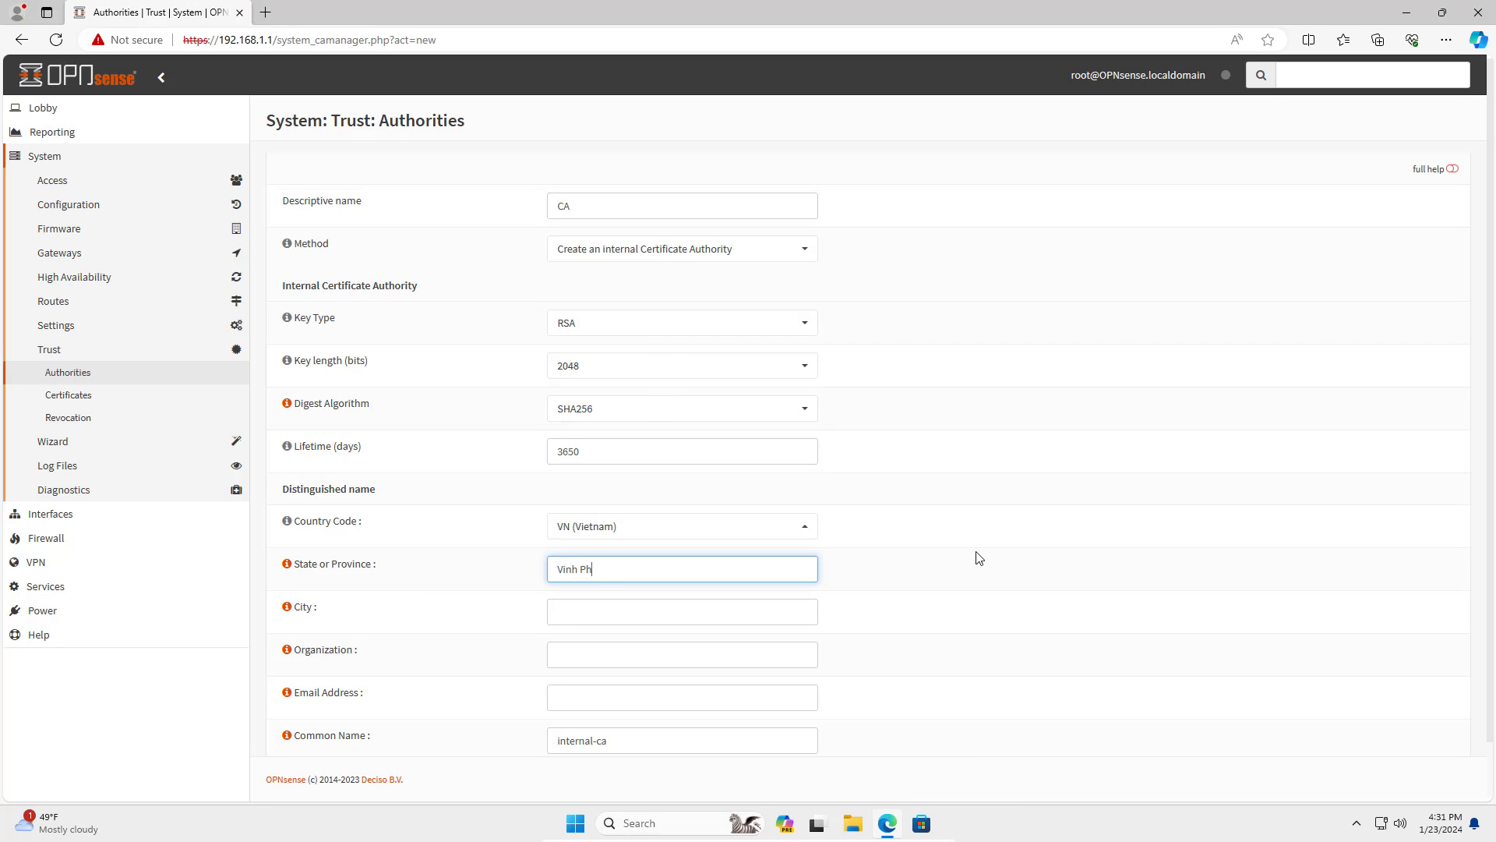
{"action": "key", "text": "Tab"}
{"action": "type", "text": "Vinh Yen"}
{"action": "key", "text": "Tab"}
{"action": "type", "text": "NET"}
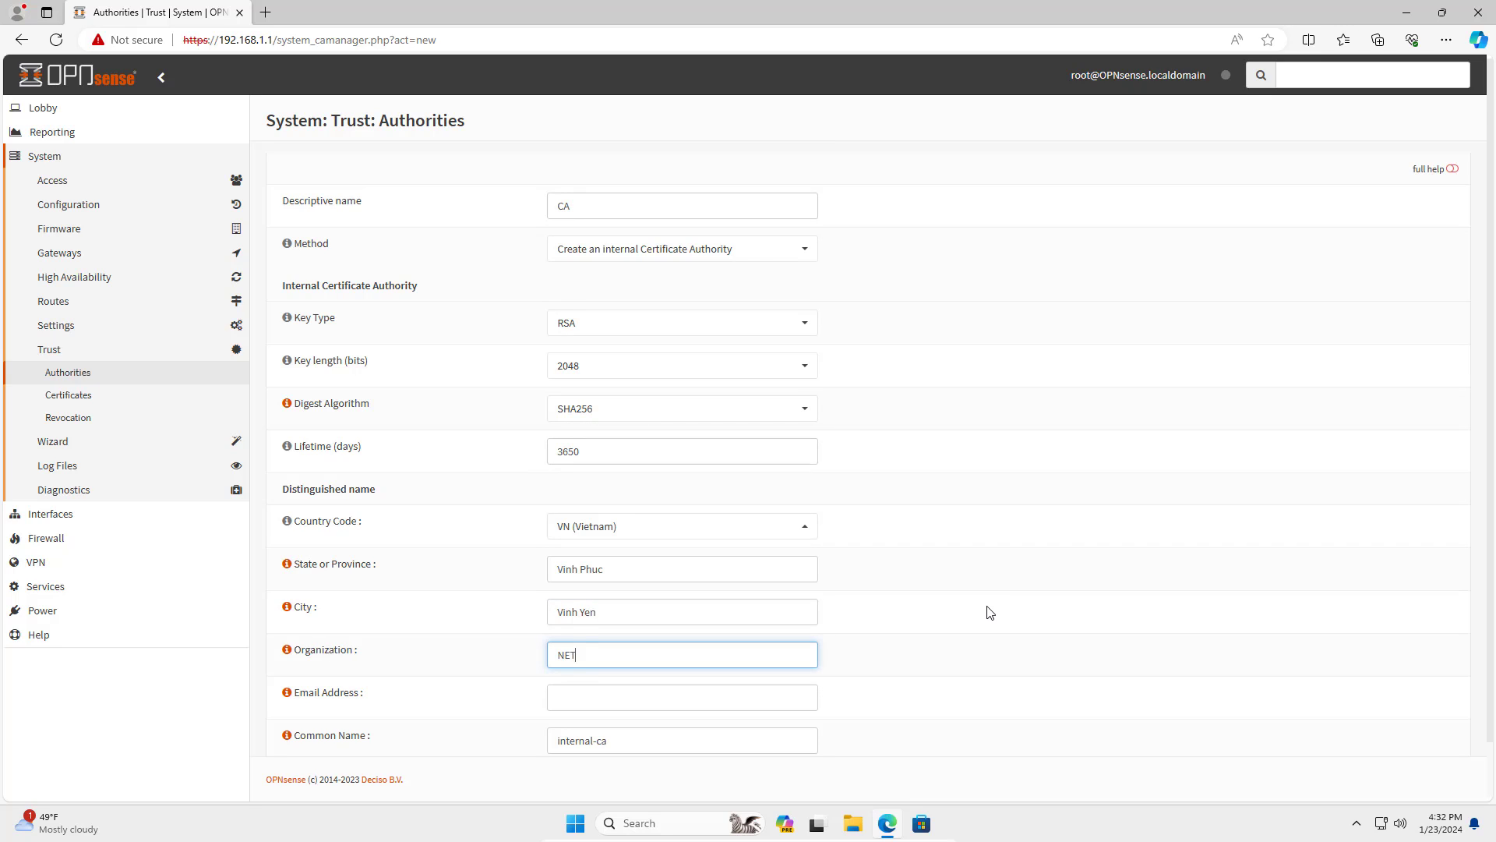
{"action": "key", "text": "Tab"}
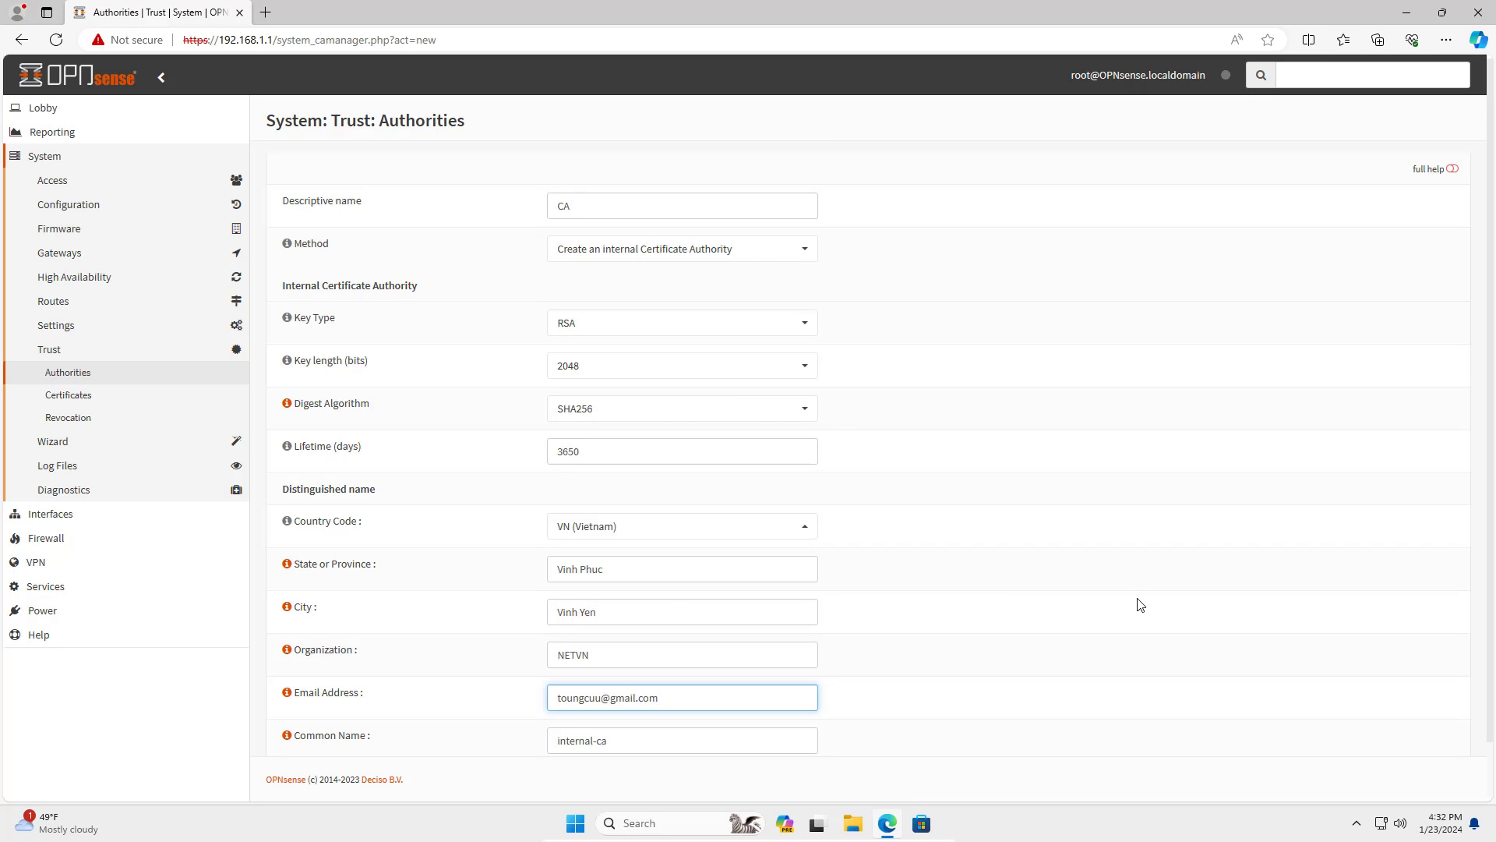
Set the common name to Office-ovpn and save the authority.
{"action": "left_click_drag", "start_coordinate": [628, 570], "coordinate": [506, 568]}
{"action": "left_click_drag", "start_coordinate": [601, 611], "coordinate": [517, 654]}
{"action": "left_click_drag", "start_coordinate": [703, 698], "coordinate": [514, 684]}
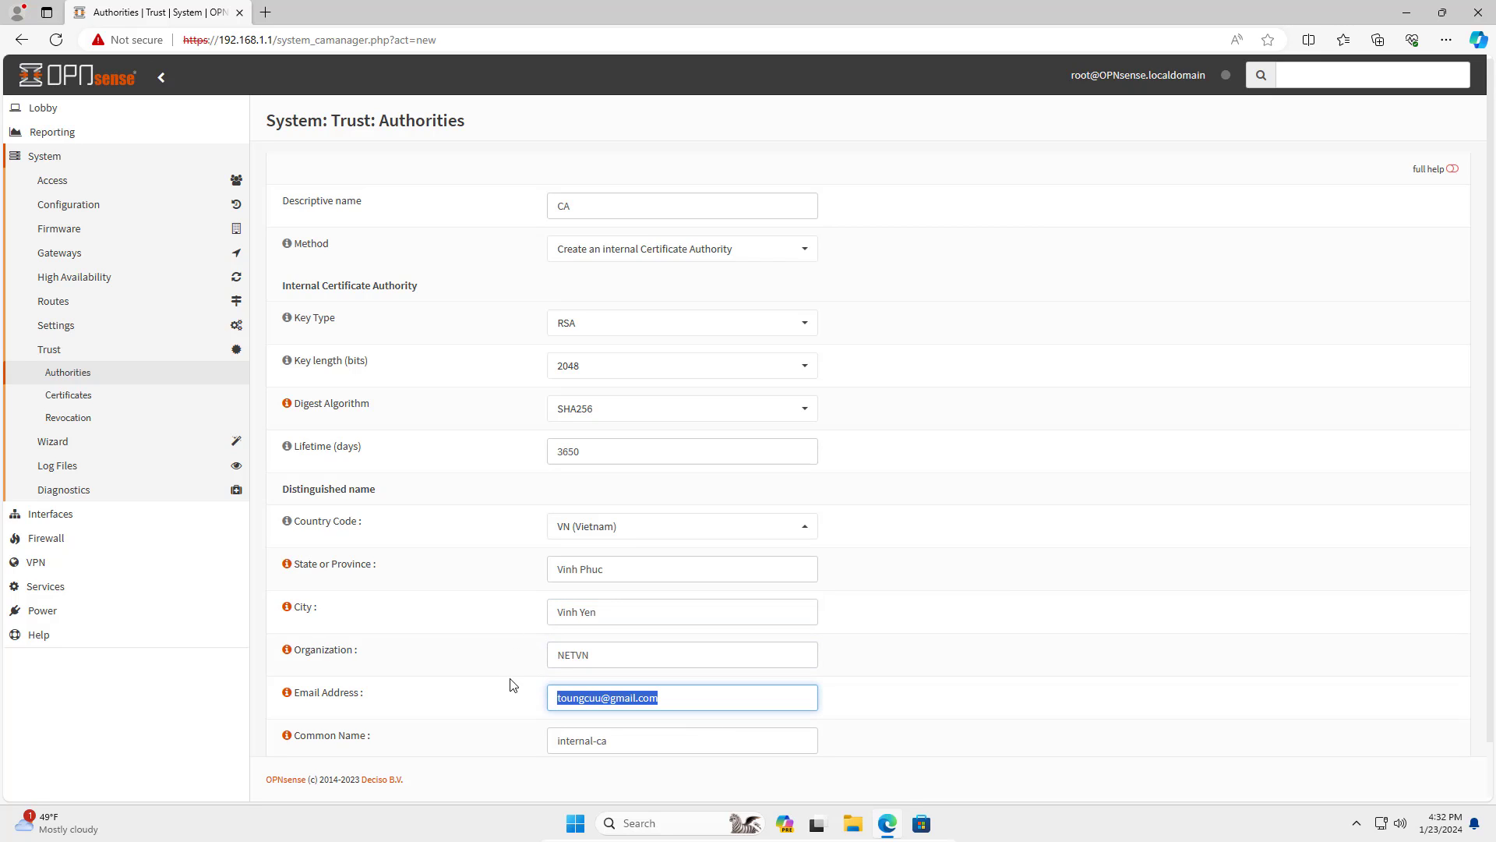
{"action": "left_click_drag", "start_coordinate": [673, 751], "coordinate": [819, 725]}
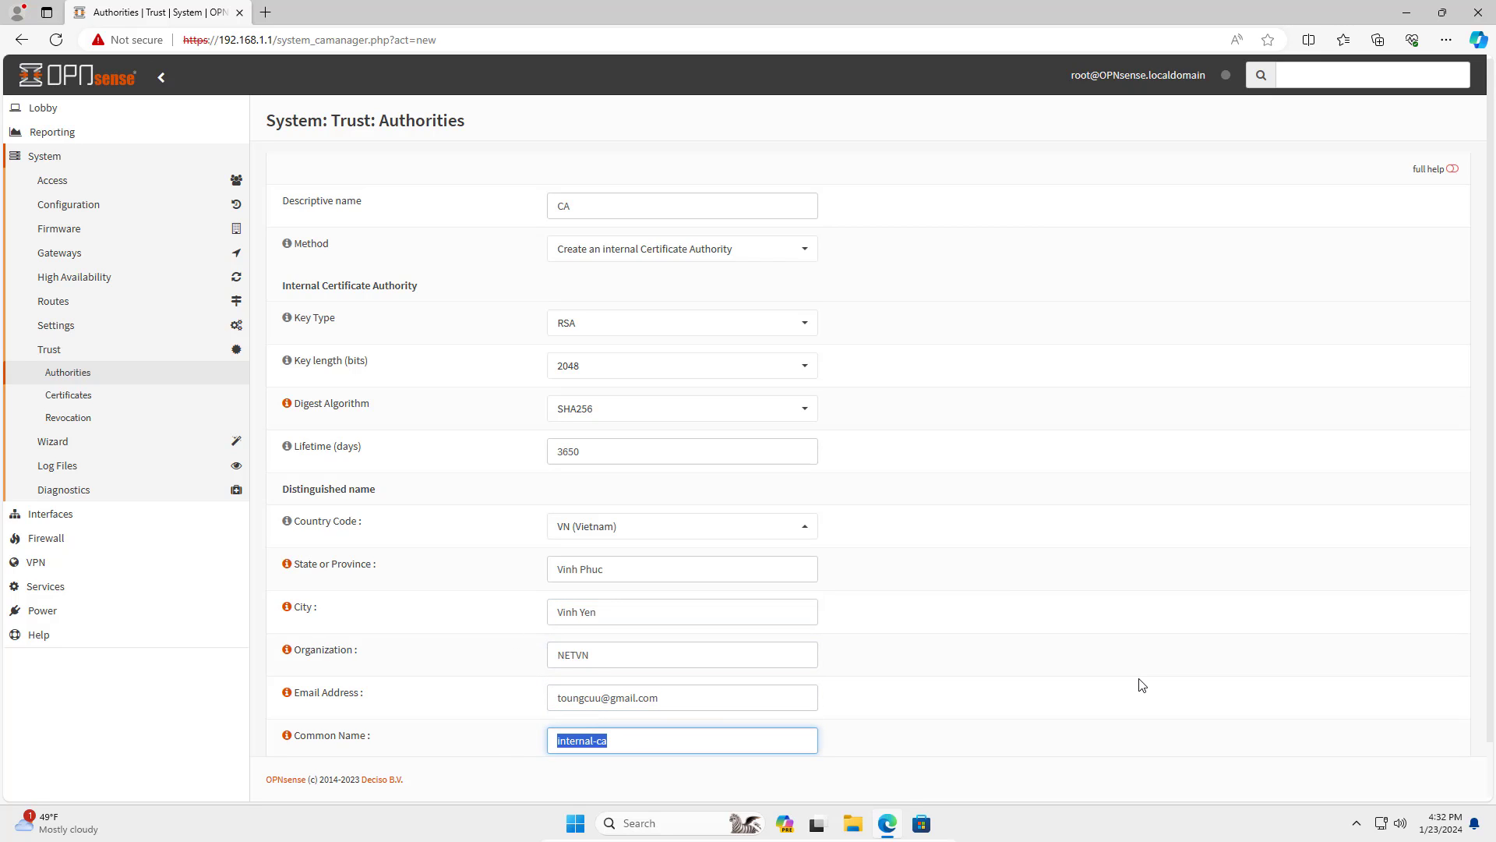
{"action": "type", "text": "Office-ovpn"}
{"action": "left_click_drag", "start_coordinate": [654, 735], "coordinate": [536, 741]}
{"action": "scroll", "coordinate": [1013, 729], "scroll_direction": "down", "scroll_amount": 1}
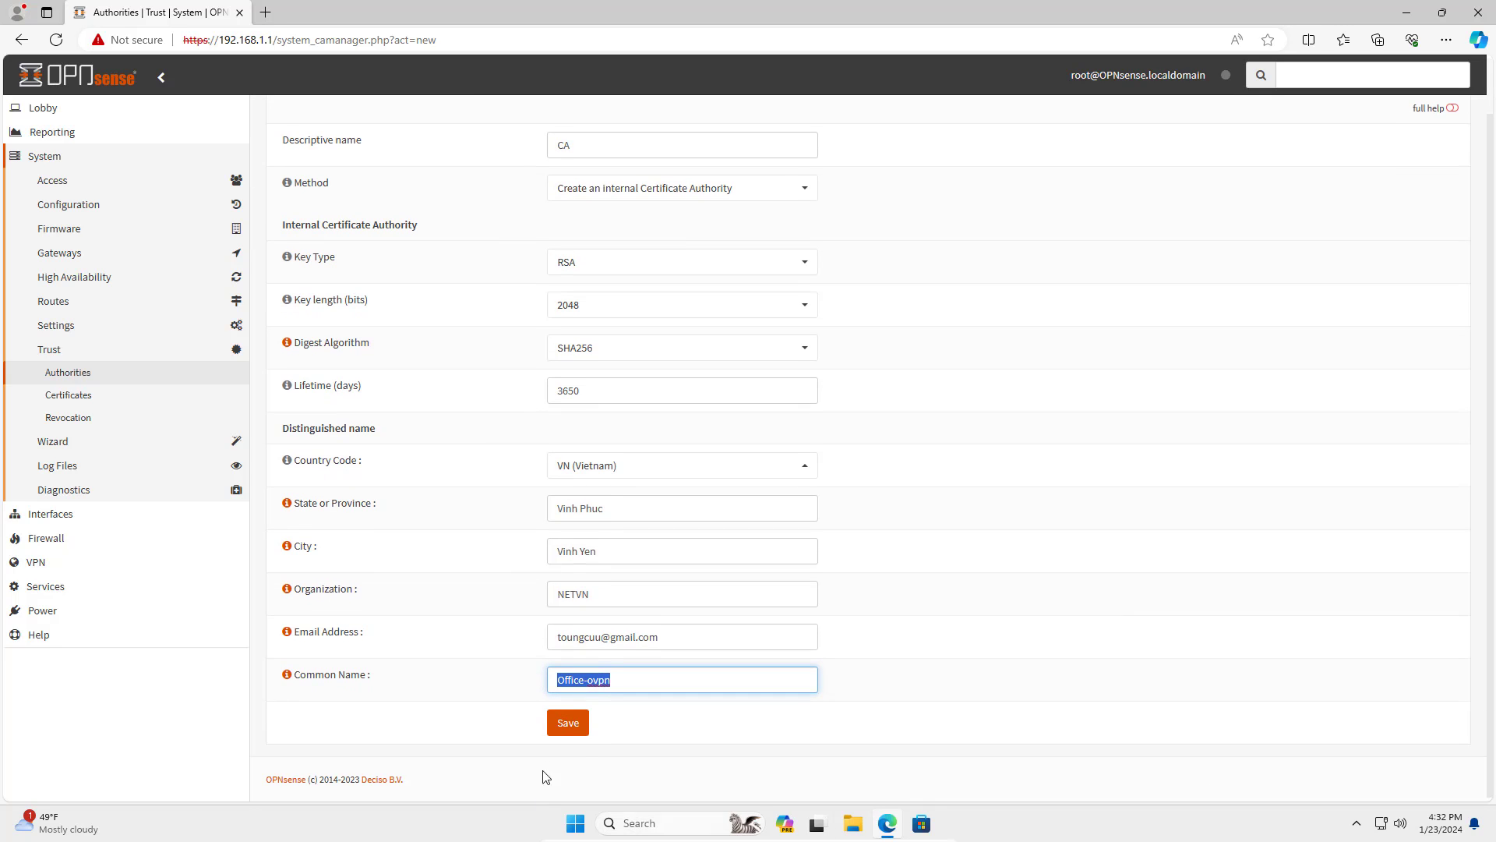
{"action": "left_click", "coordinate": [569, 724]}
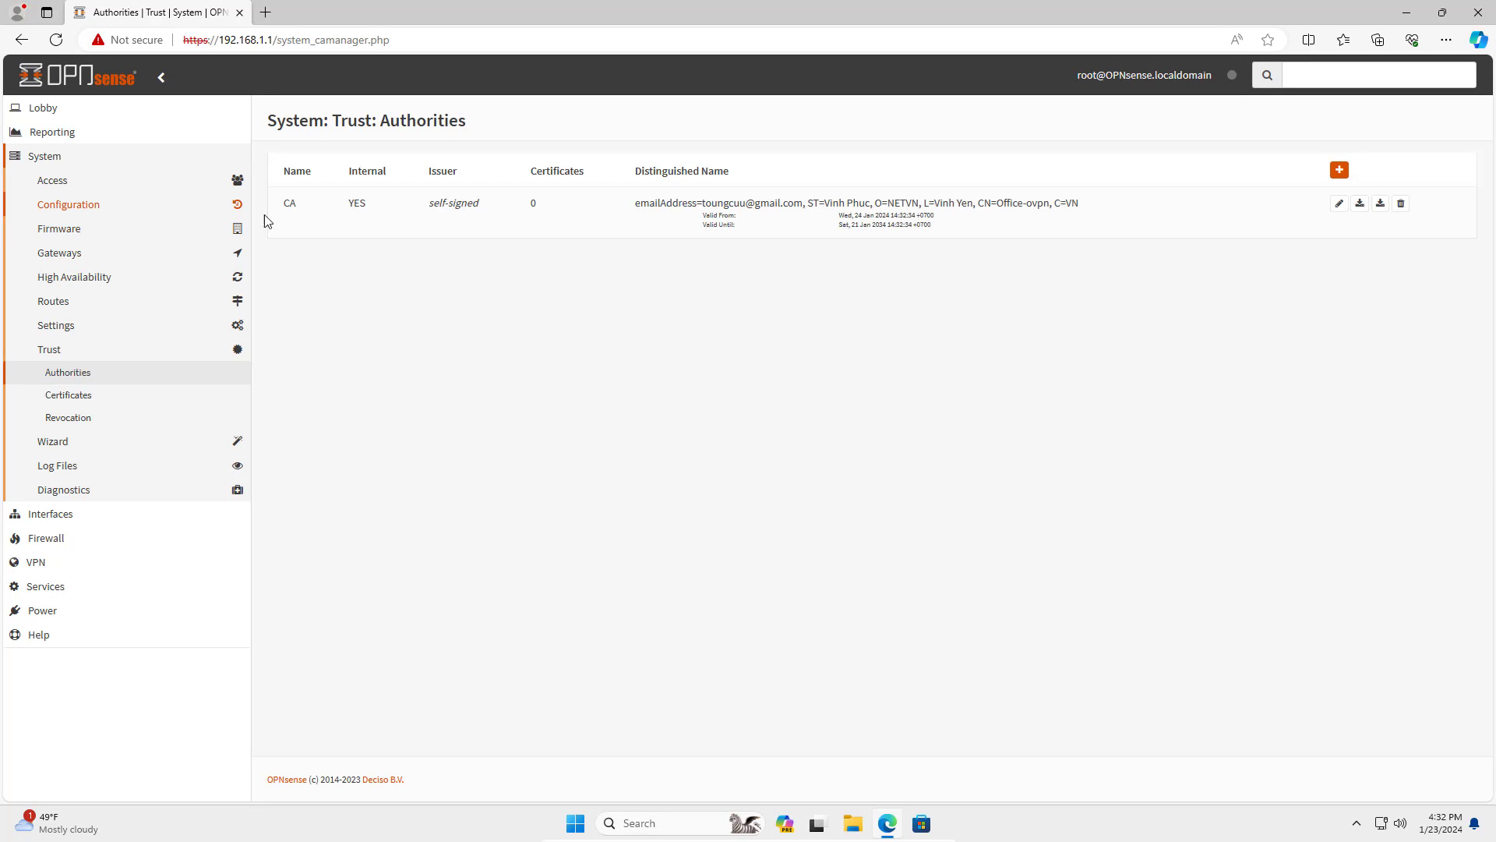
Add a new certificate in System > Trust > Certificates using Create an internal Certificate.
{"action": "left_click_drag", "start_coordinate": [273, 204], "coordinate": [1079, 234]}
{"action": "left_click", "coordinate": [830, 424]}
{"action": "left_click", "coordinate": [88, 399]}
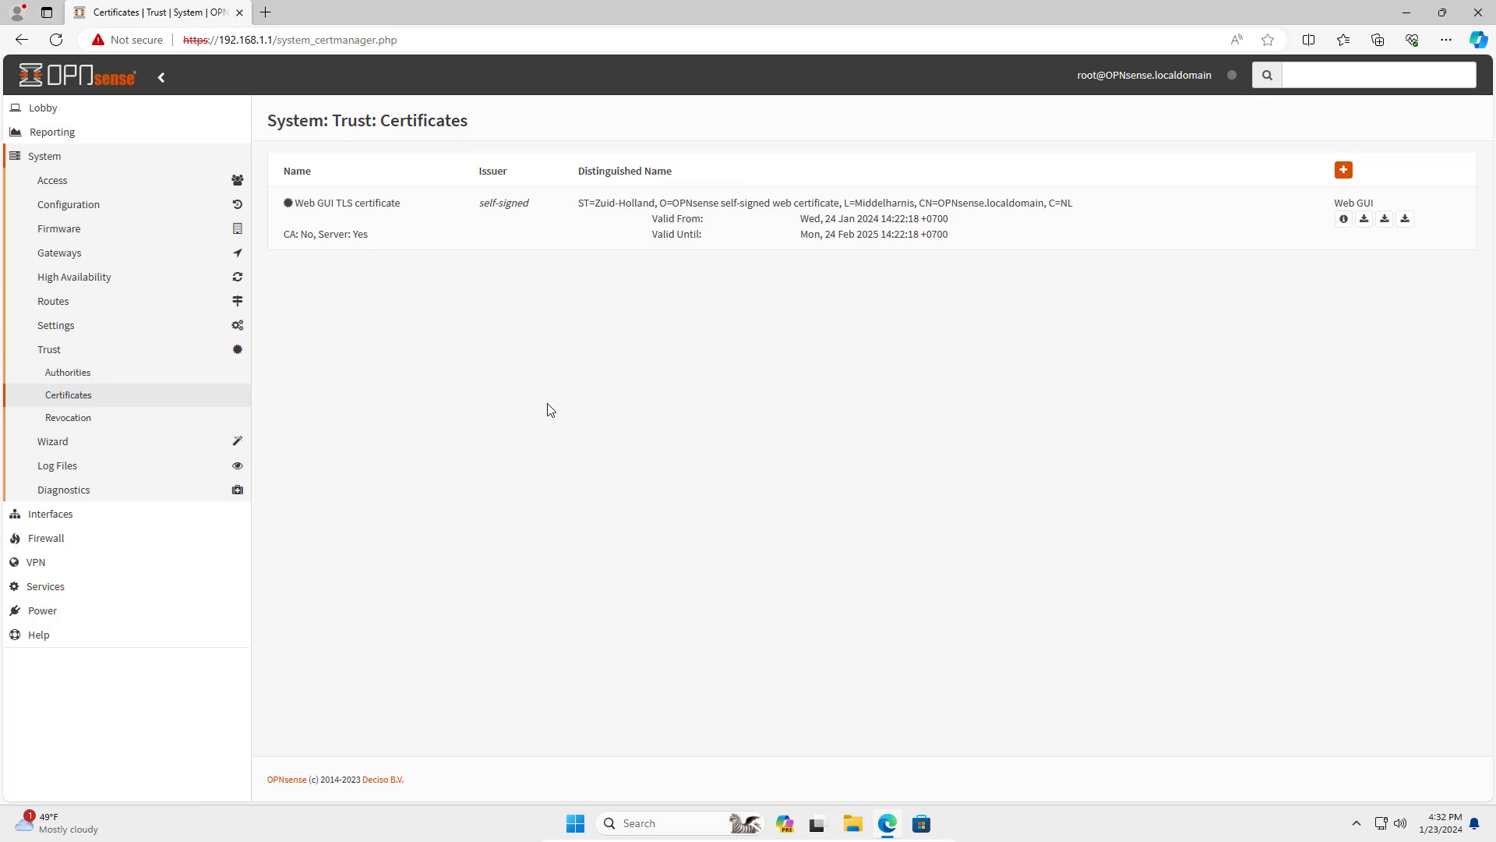
{"action": "left_click", "coordinate": [1343, 171]}
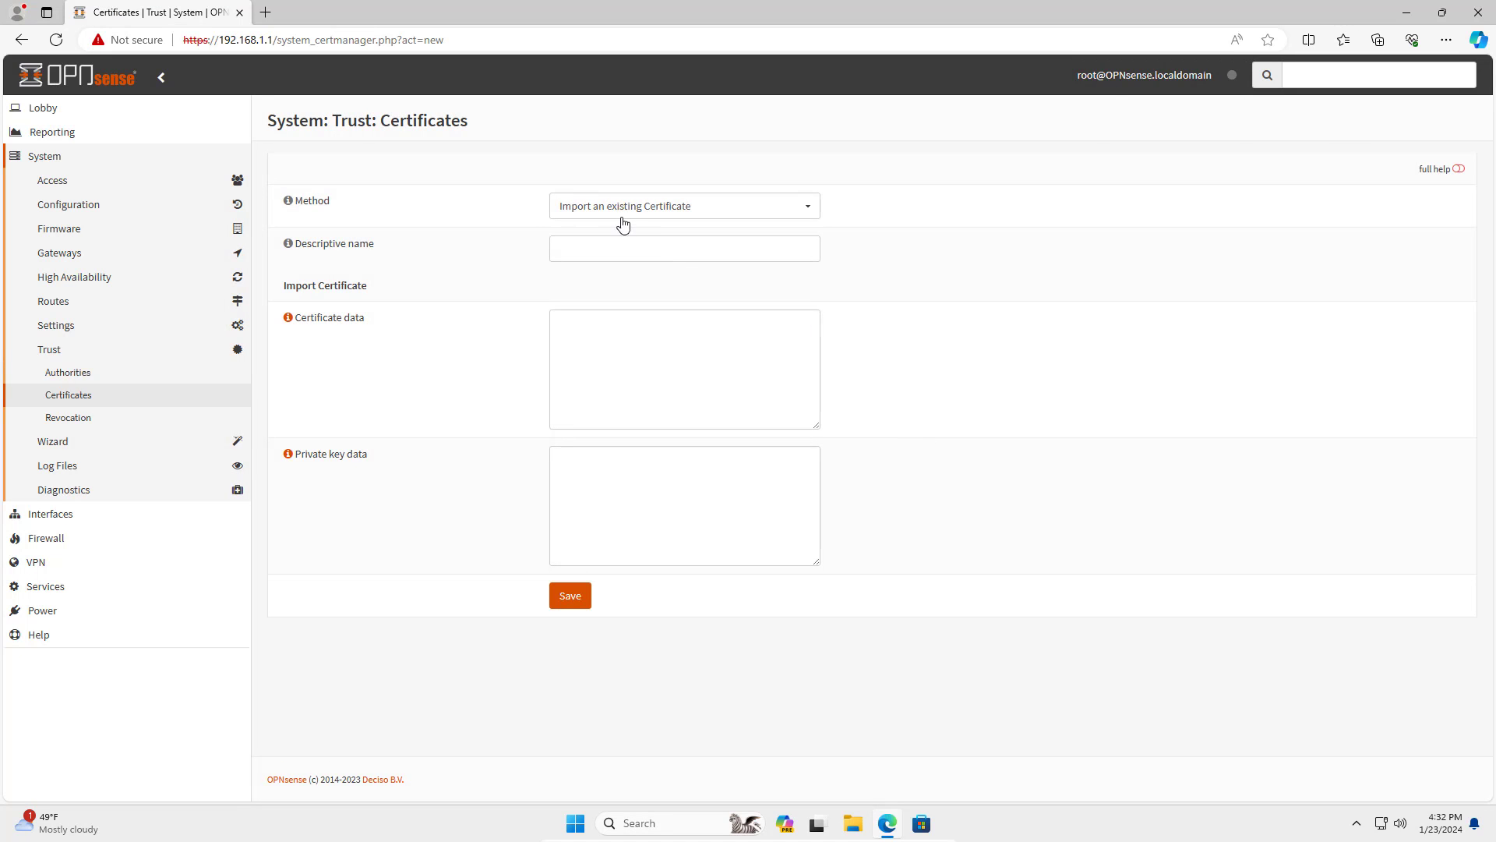
{"action": "left_click", "coordinate": [623, 223]}
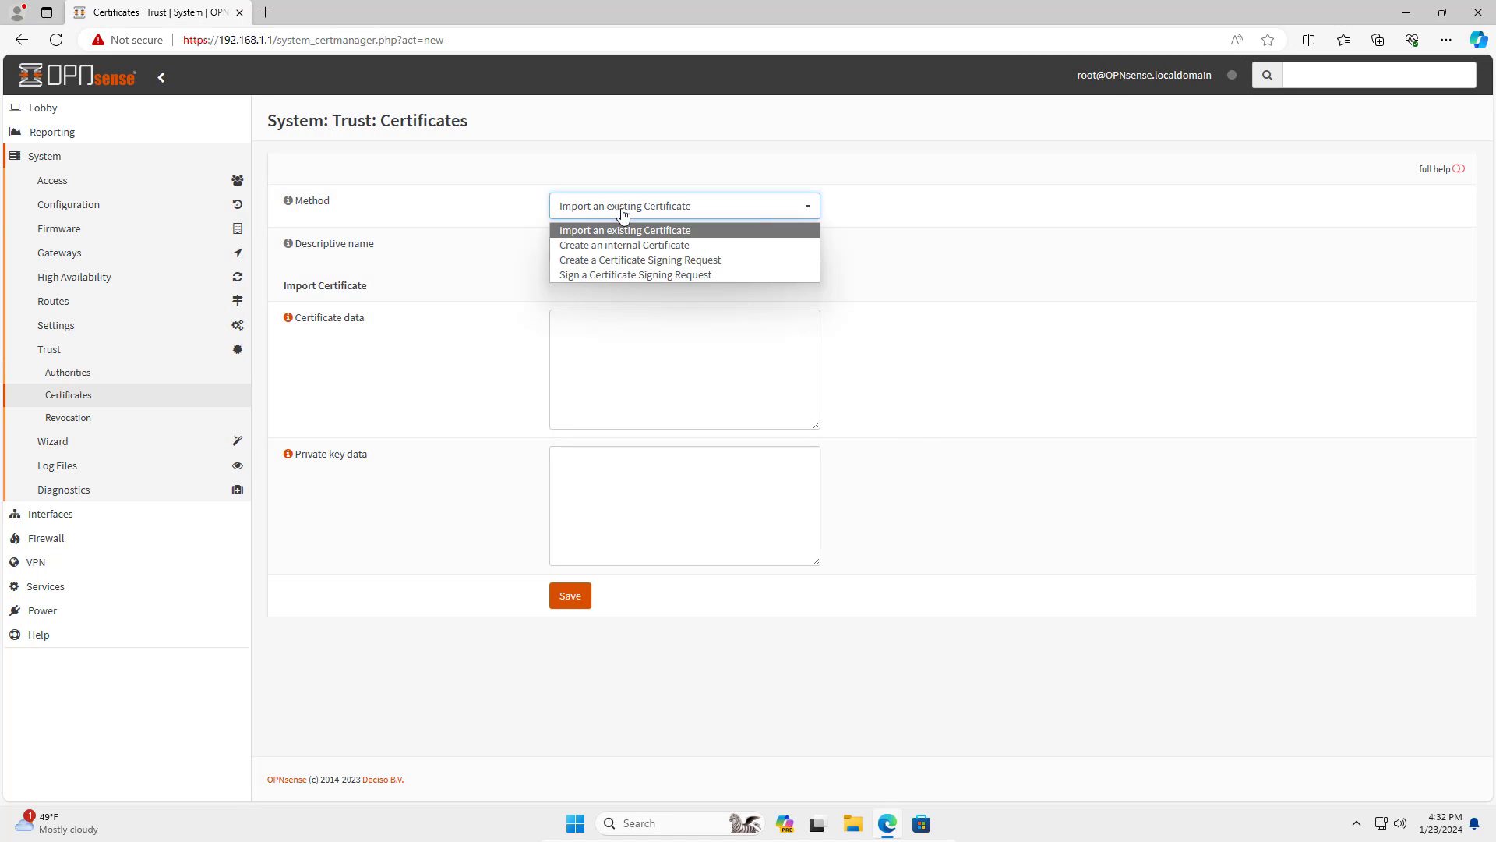
{"action": "left_click", "coordinate": [667, 246]}
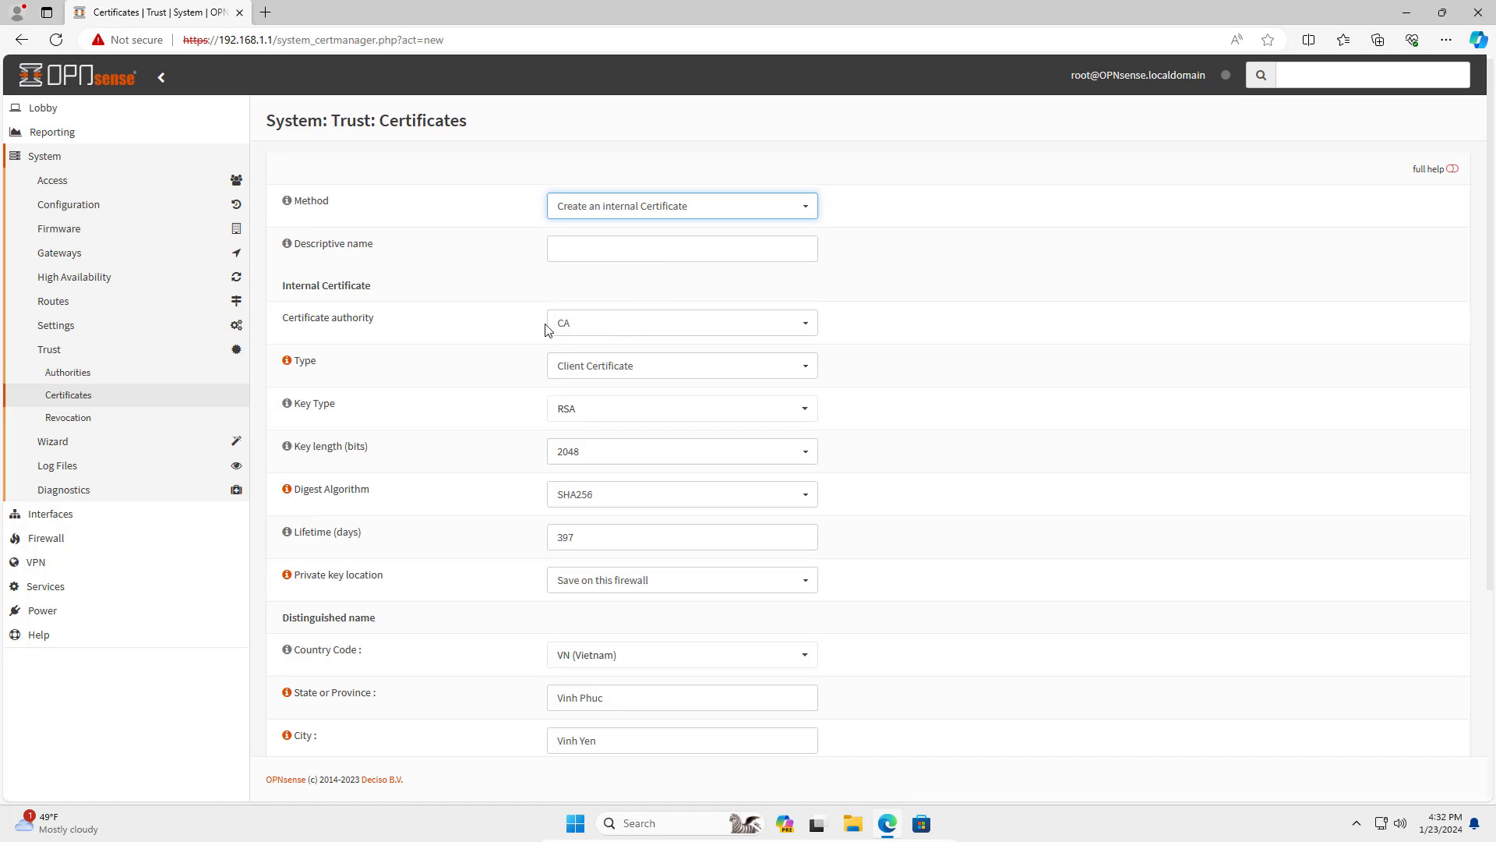
Name it Server-Cert, keep CA as issuer, and make it a Server Certificate.
{"action": "left_click", "coordinate": [635, 249]}
{"action": "type", "text": "Server-Cert"}
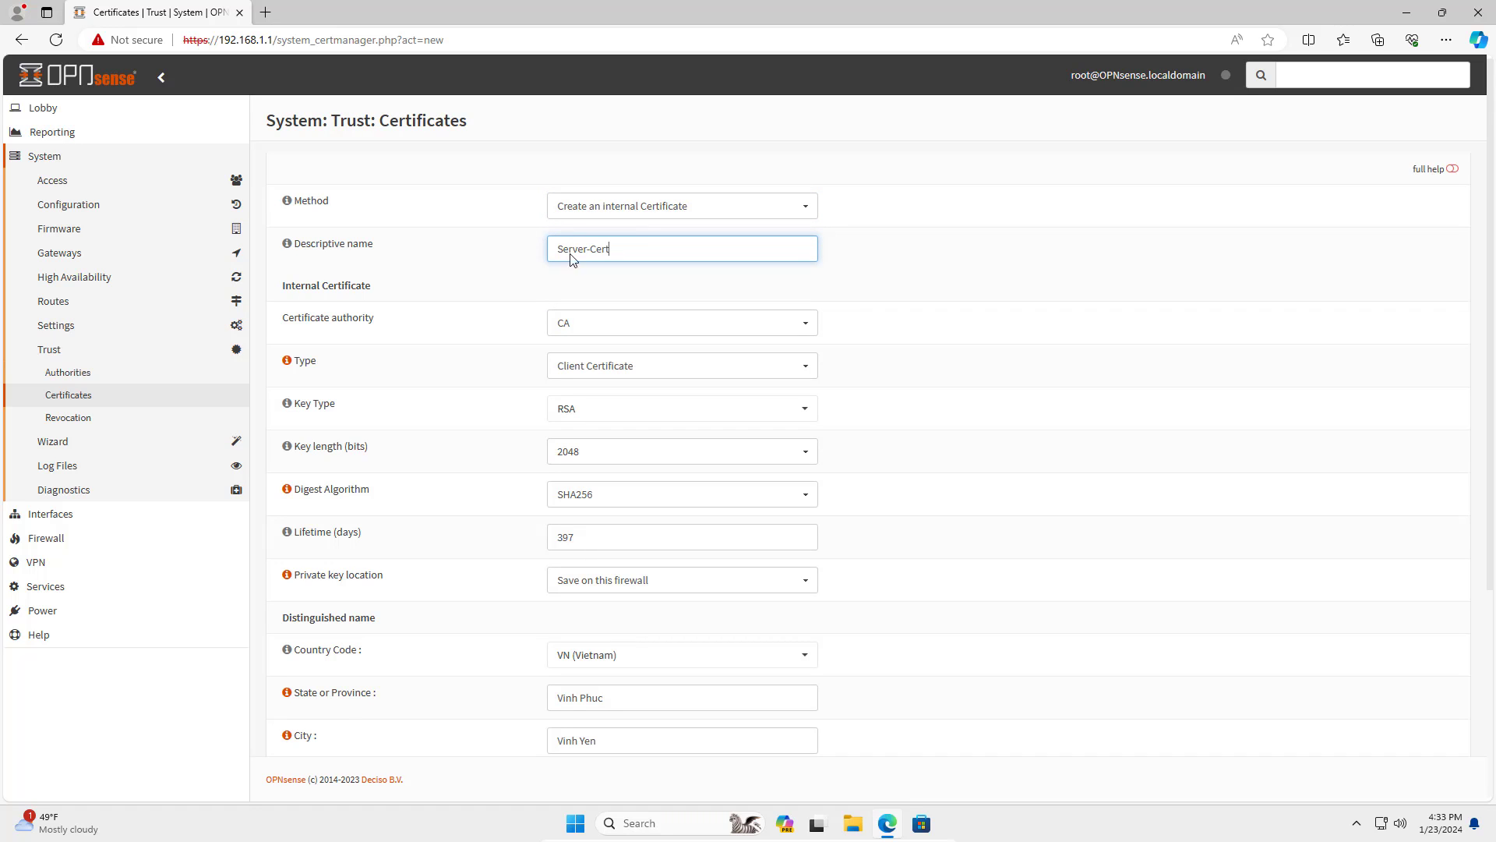
{"action": "left_click_drag", "start_coordinate": [646, 248], "coordinate": [520, 254]}
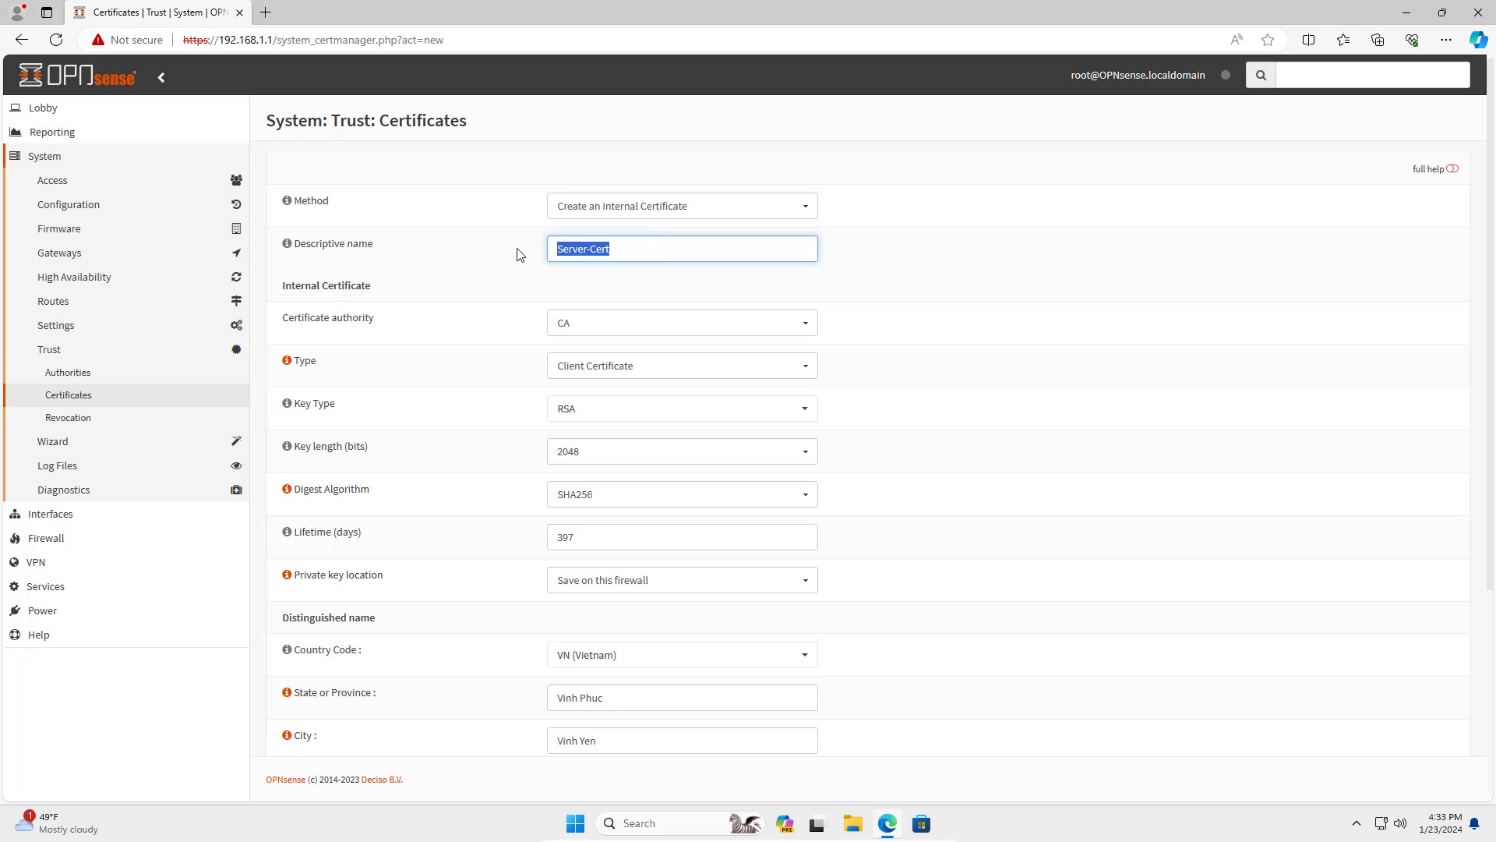
{"action": "left_click", "coordinate": [587, 328]}
{"action": "left_click", "coordinate": [586, 348]}
{"action": "left_click", "coordinate": [593, 369]}
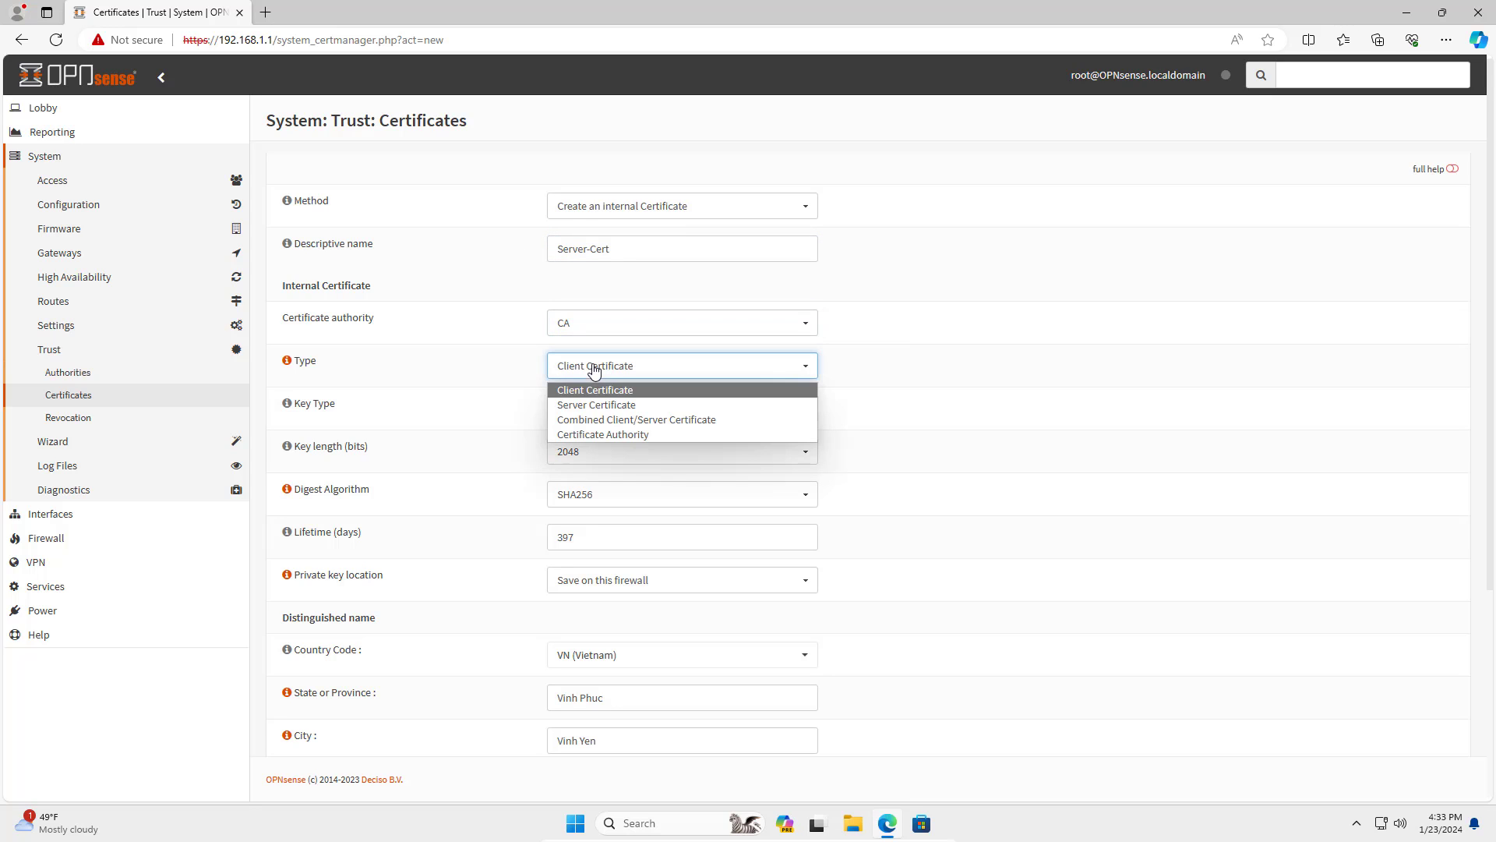
{"action": "left_click", "coordinate": [611, 405]}
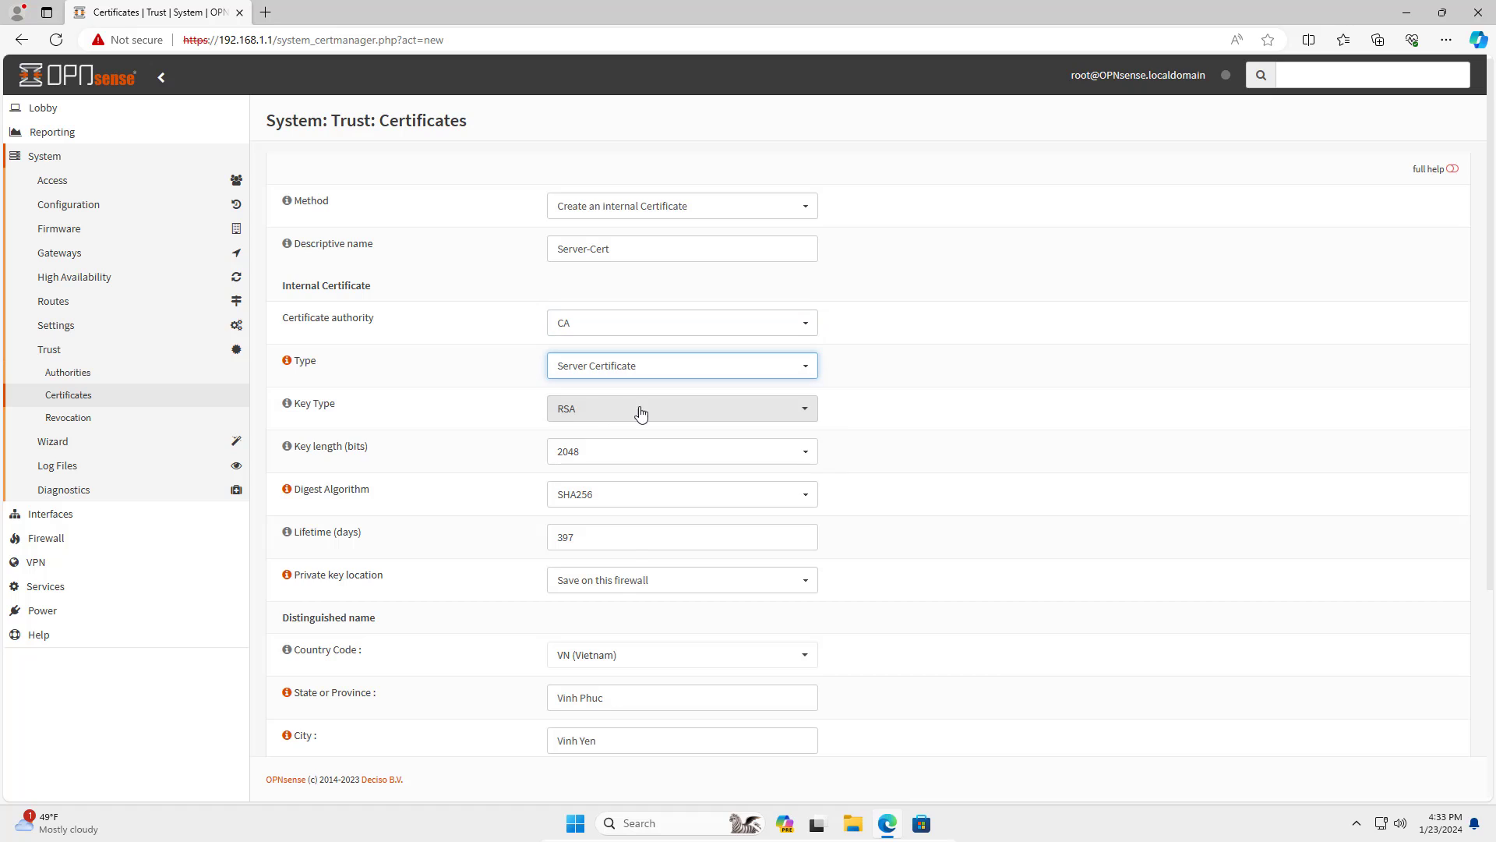
Change the certificate lifetime from 397 to 3650 days.
{"action": "left_click_drag", "start_coordinate": [632, 545], "coordinate": [544, 539]}
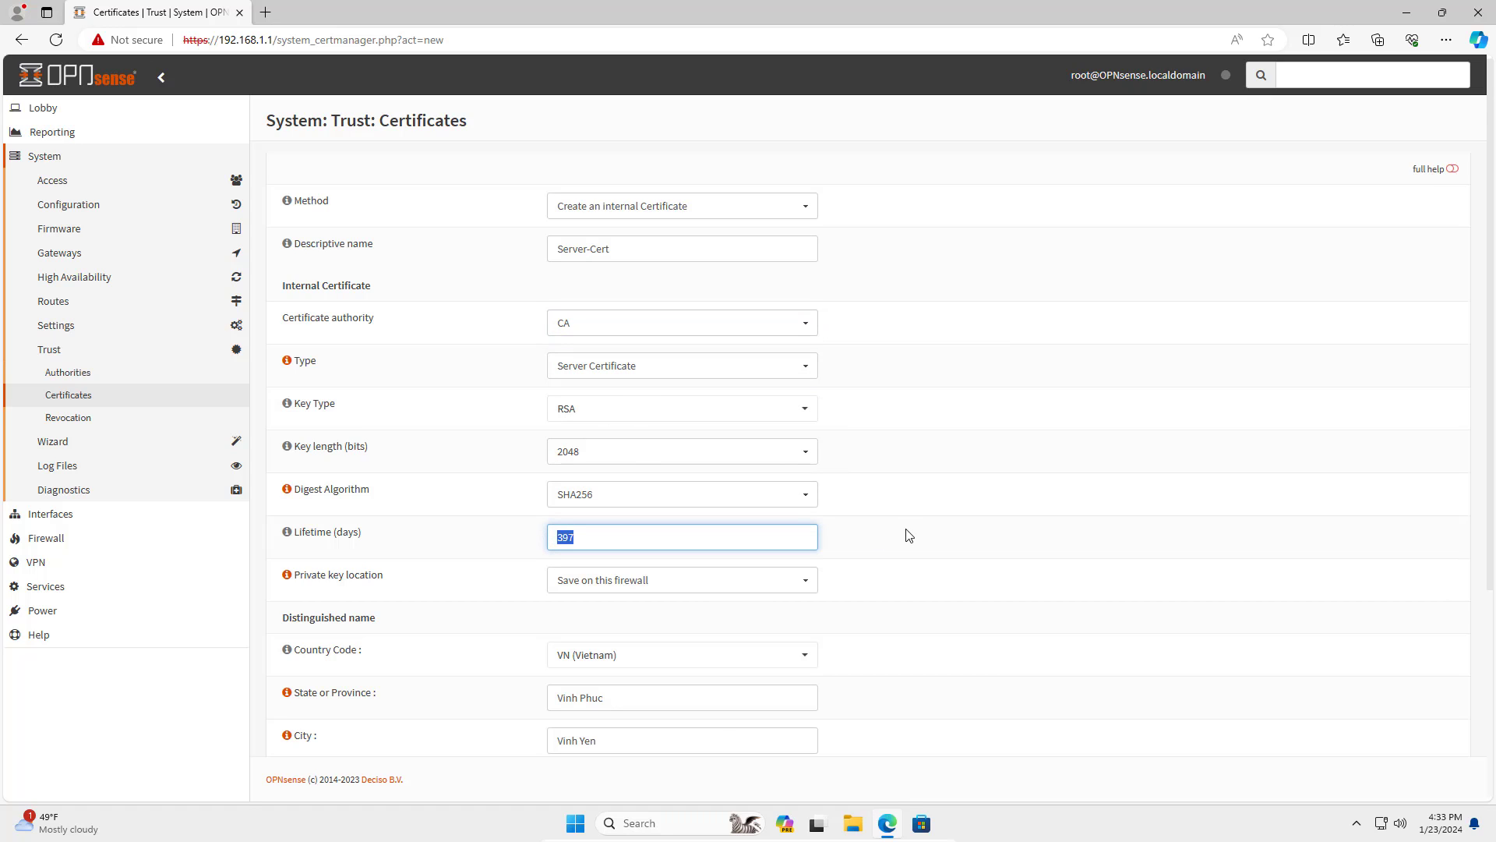
{"action": "type", "text": "3650"}
{"action": "double_click", "coordinate": [568, 536]}
{"action": "left_click_drag", "start_coordinate": [299, 532], "coordinate": [378, 531]}
{"action": "left_click", "coordinate": [881, 562]}
{"action": "scroll", "coordinate": [882, 563], "scroll_direction": "down", "scroll_amount": 1}
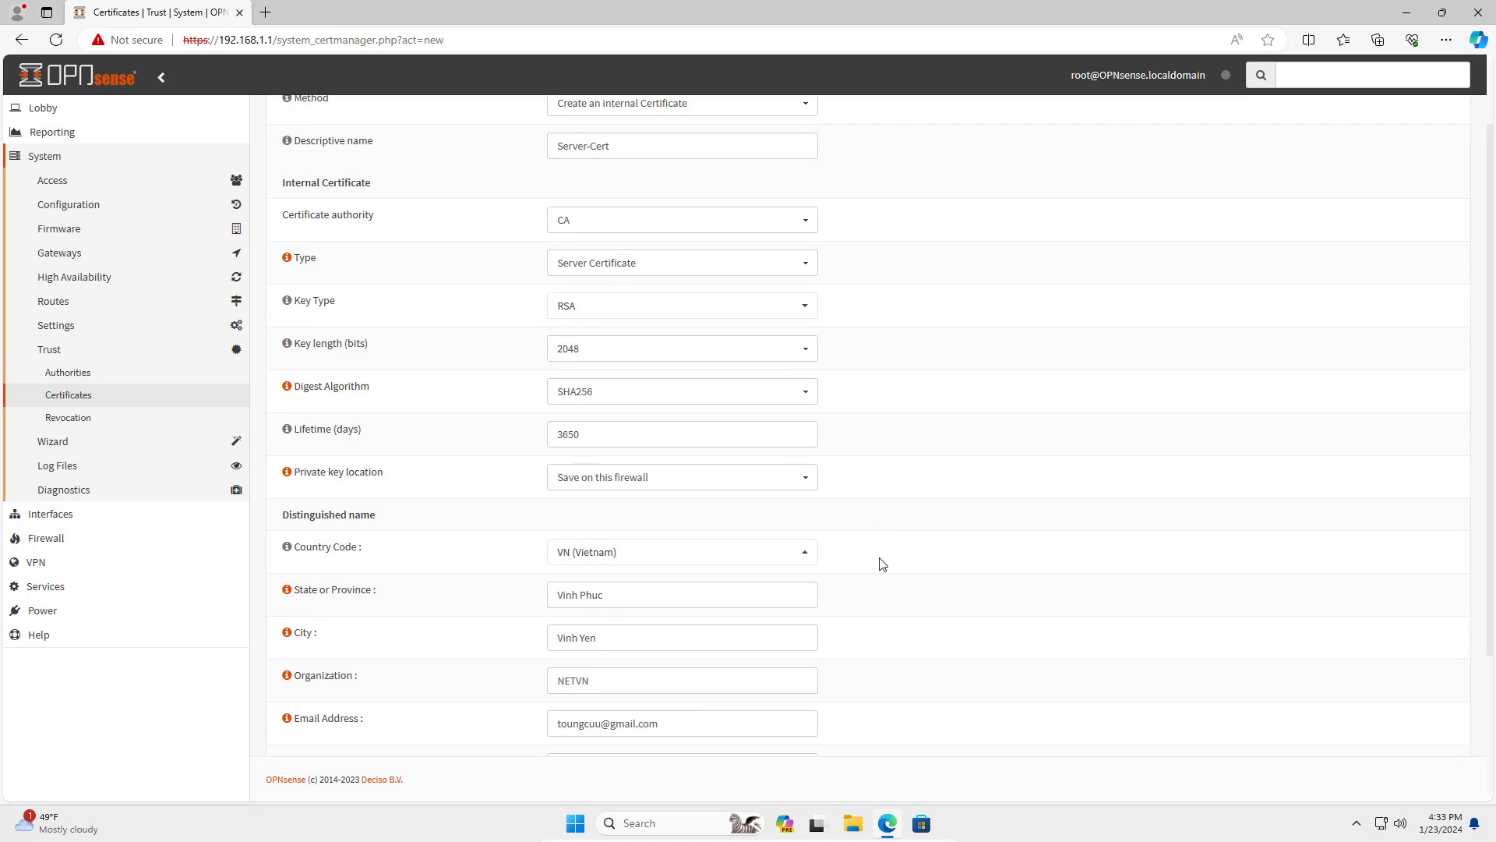
{"action": "scroll", "coordinate": [882, 563], "scroll_direction": "down", "scroll_amount": 2}
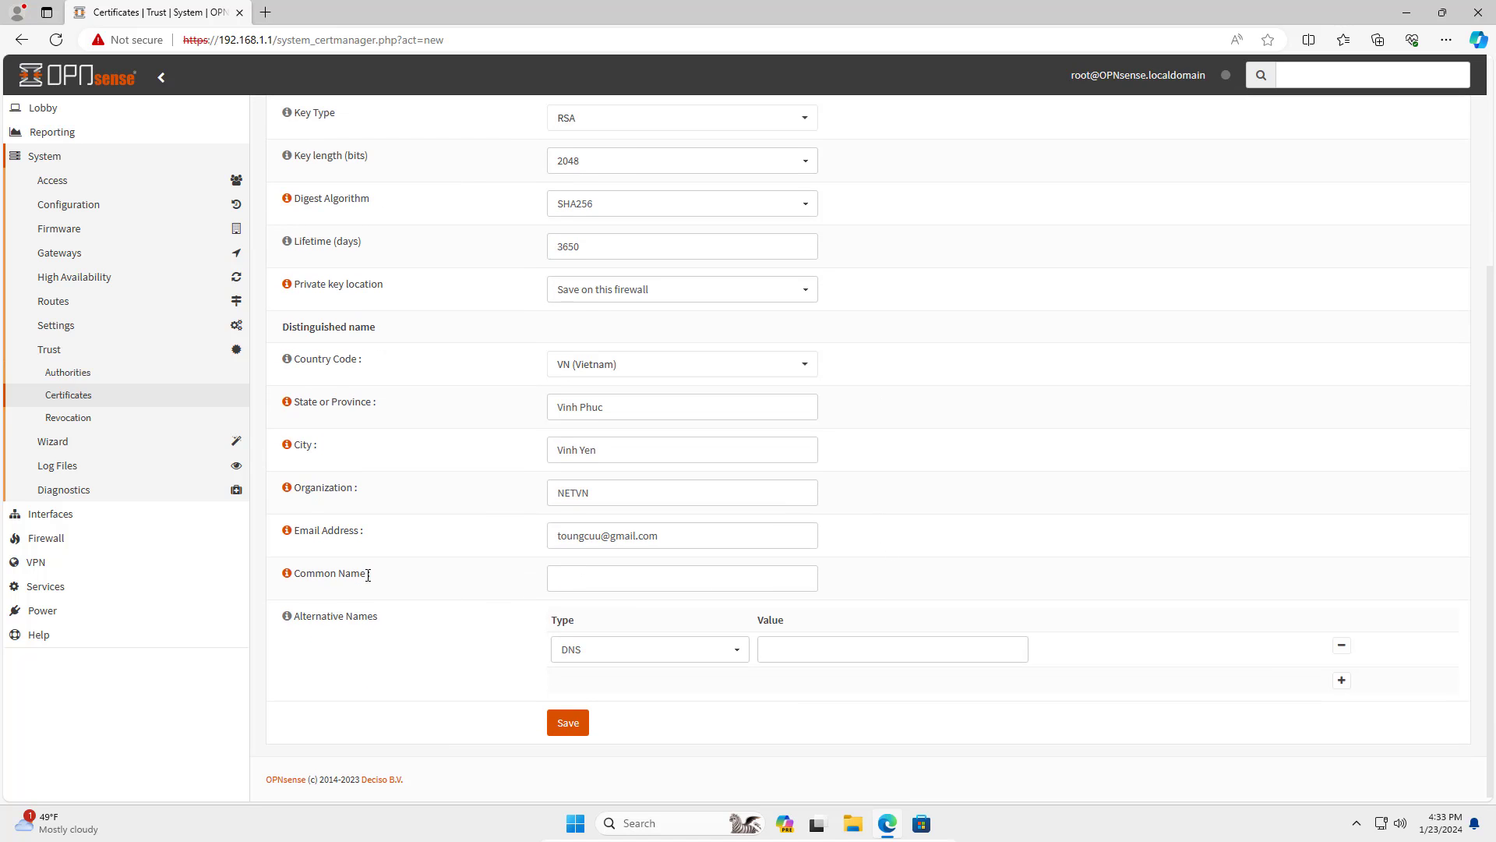
Copy the Server-Cert name into the Common Name field.
{"action": "left_click", "coordinate": [583, 580]}
{"action": "scroll", "coordinate": [869, 561], "scroll_direction": "up", "scroll_amount": 3}
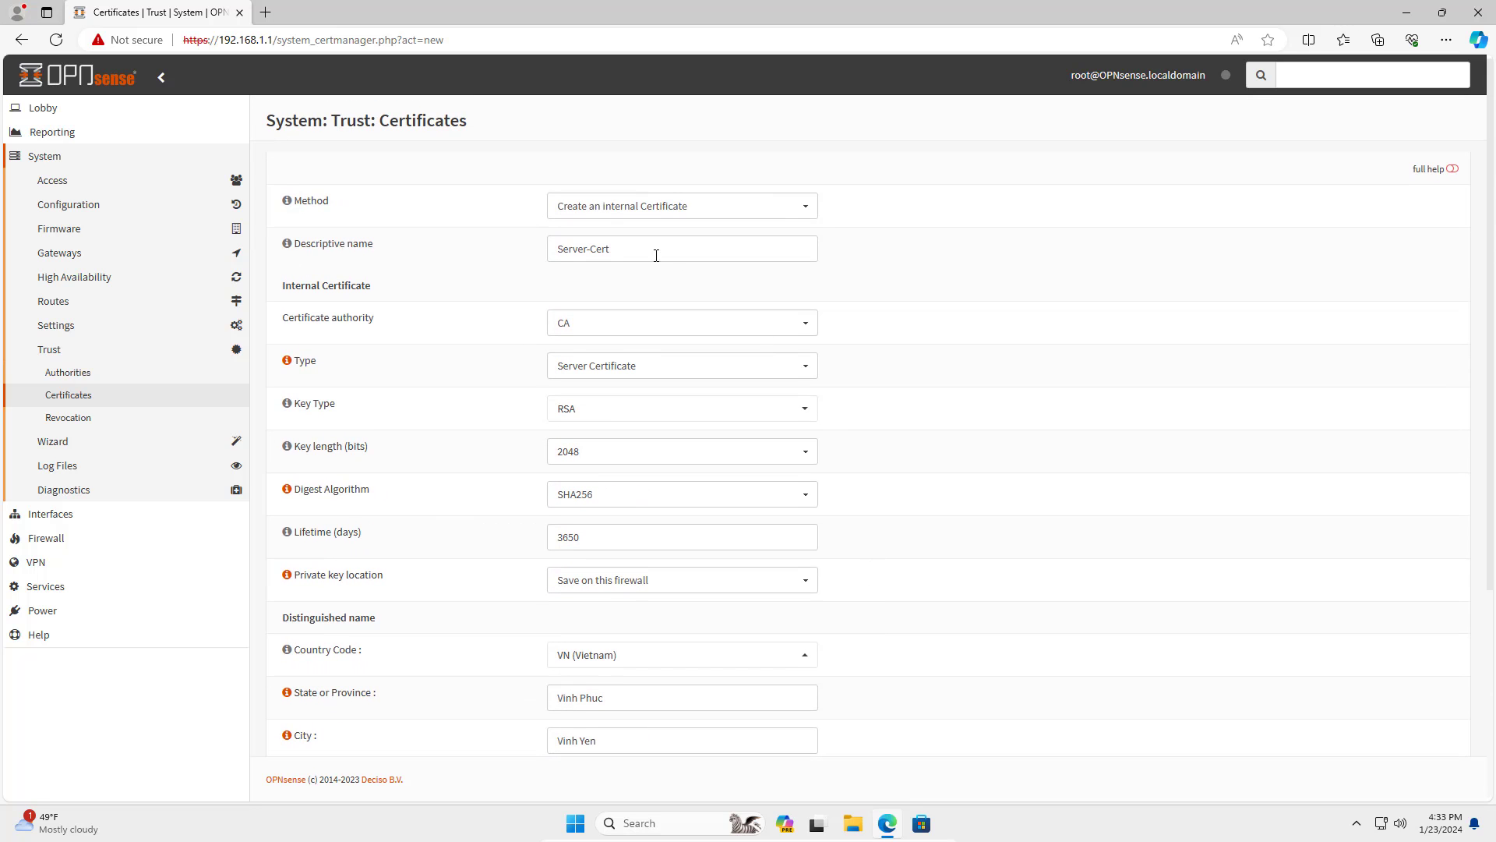
{"action": "left_click_drag", "start_coordinate": [655, 250], "coordinate": [511, 256]}
{"action": "right_click", "coordinate": [594, 250]}
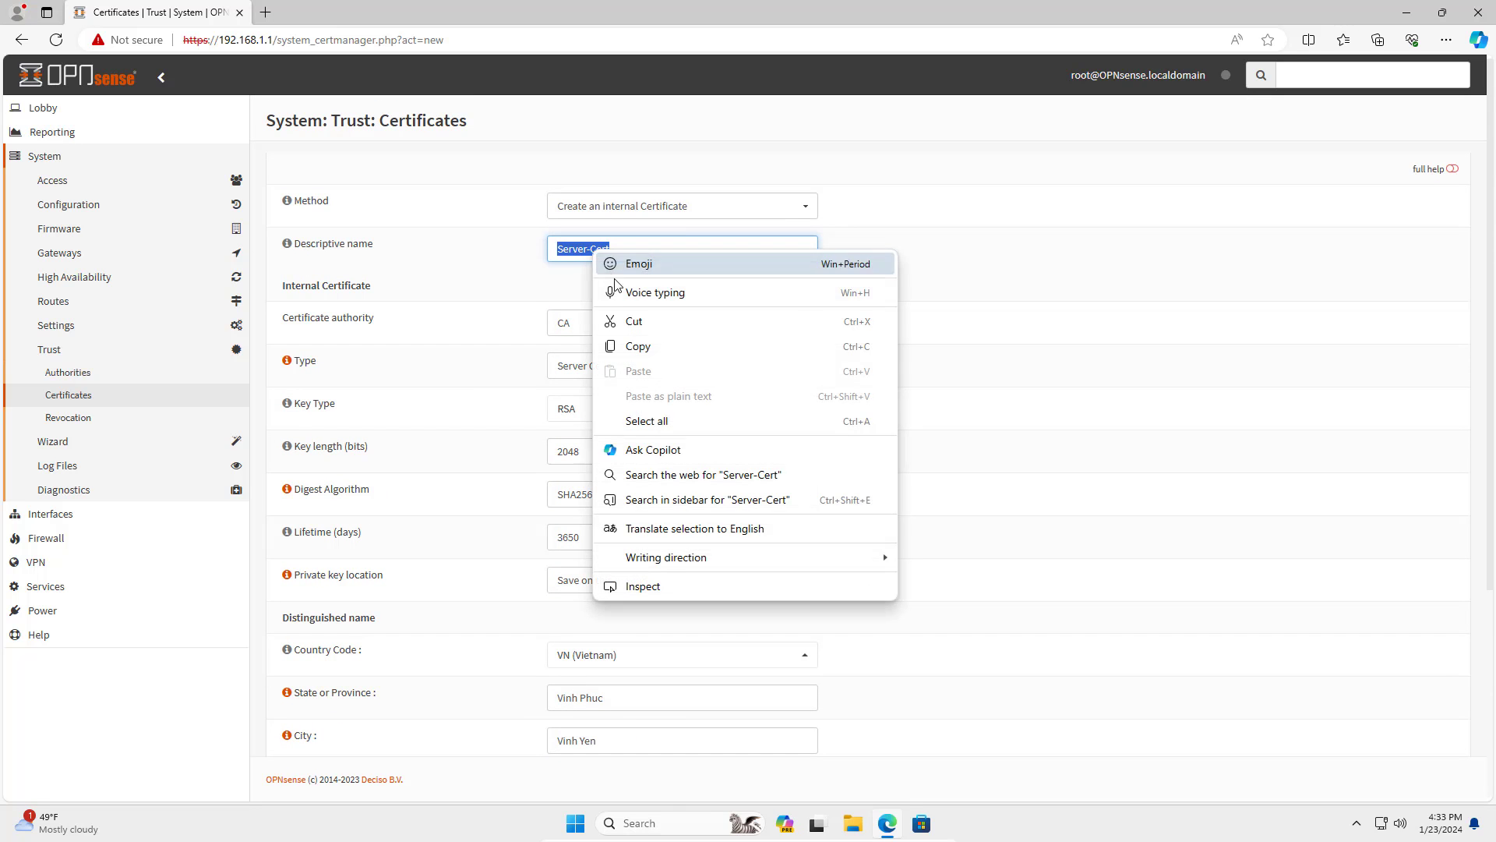
{"action": "left_click", "coordinate": [633, 346]}
{"action": "scroll", "coordinate": [858, 587], "scroll_direction": "down", "scroll_amount": 4}
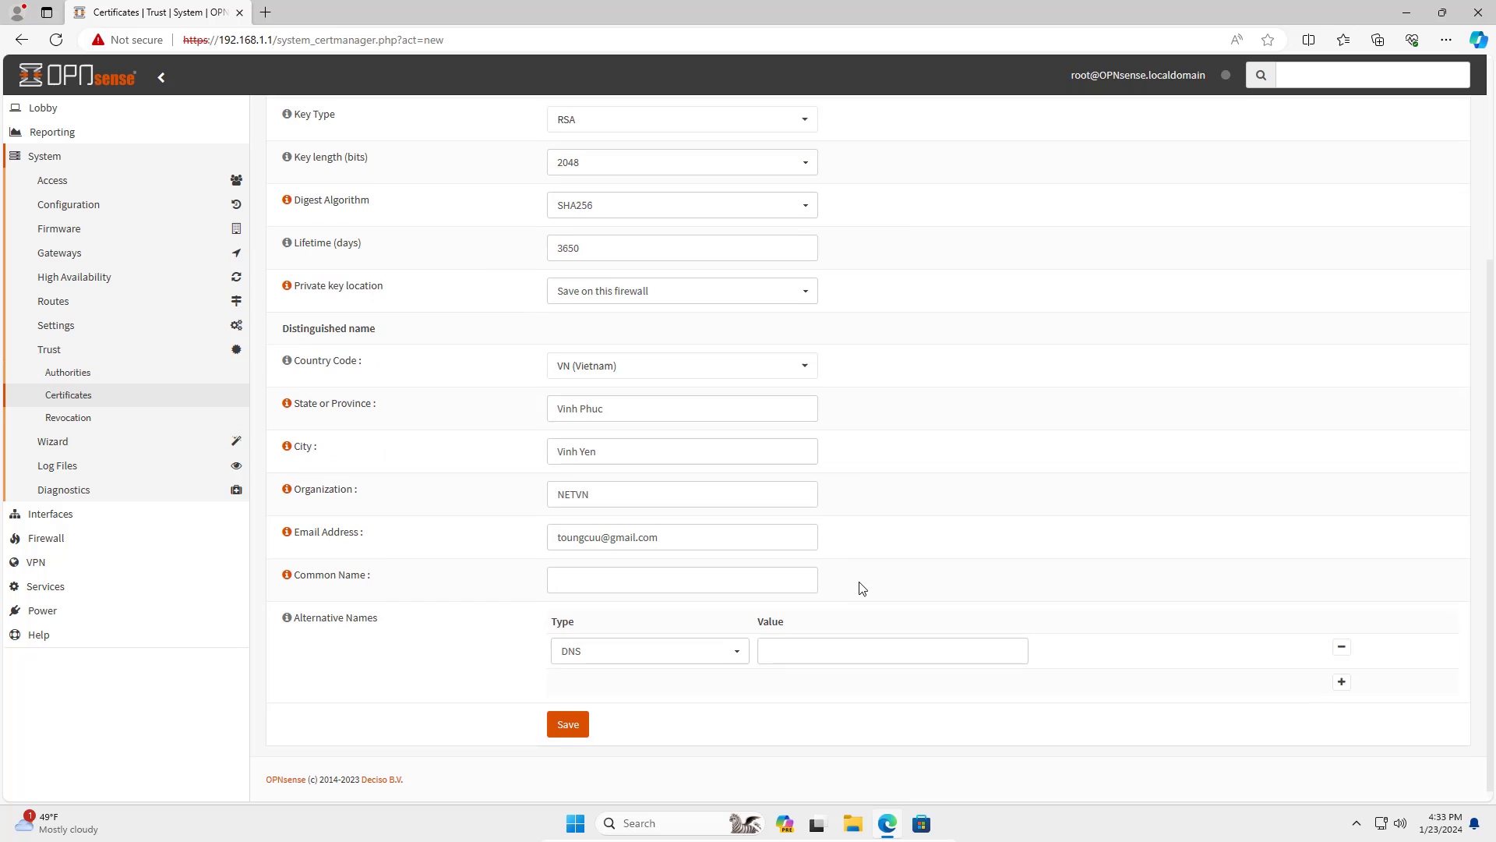
{"action": "left_click", "coordinate": [678, 585]}
{"action": "right_click", "coordinate": [677, 584]}
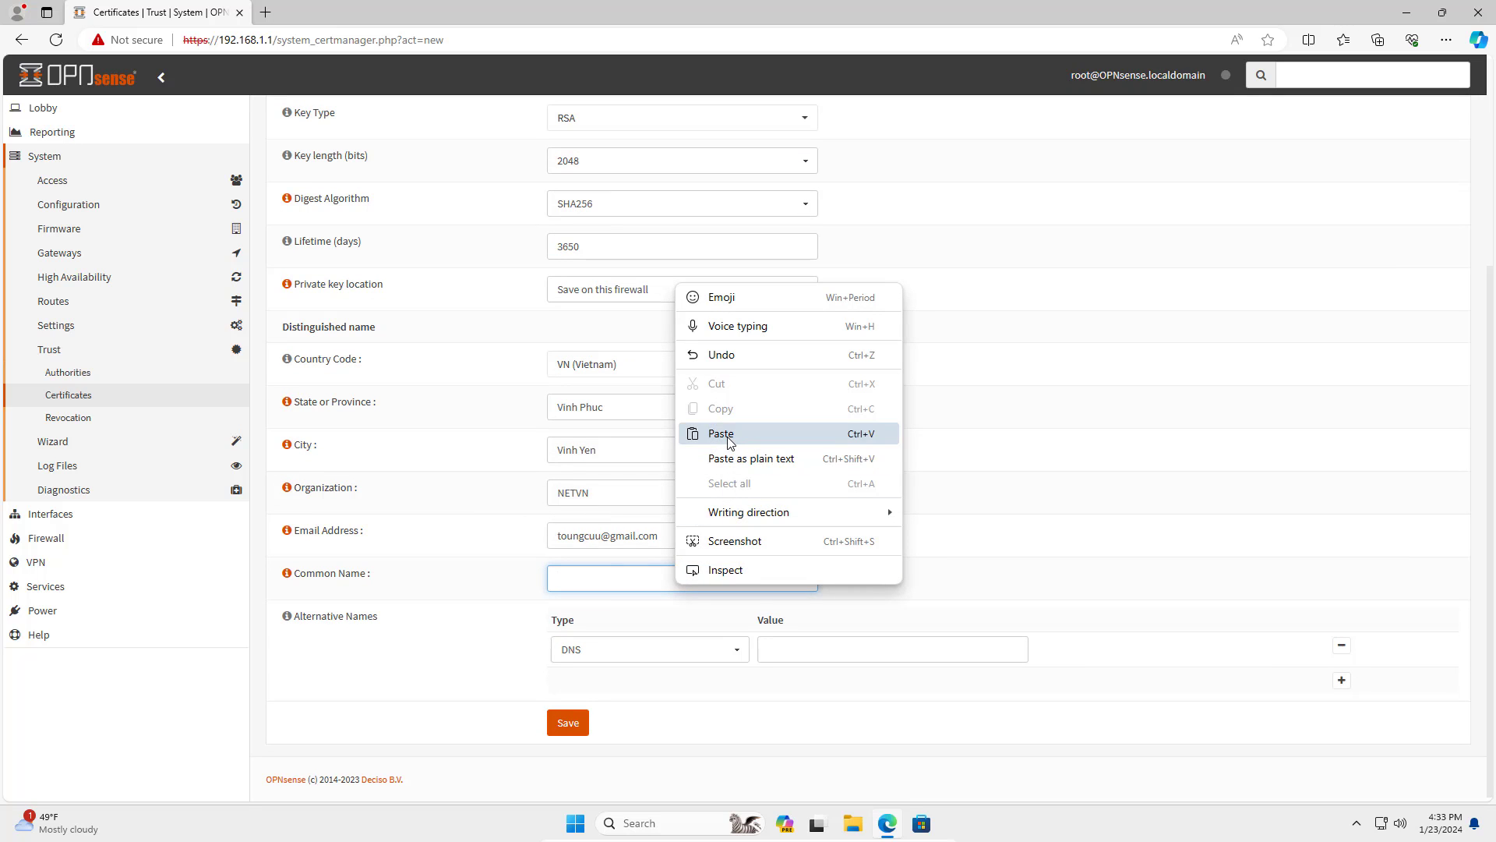
{"action": "left_click", "coordinate": [713, 433]}
Save the Server-Cert certificate and check it in the certificate list.
{"action": "key", "text": "ctrl+a"}
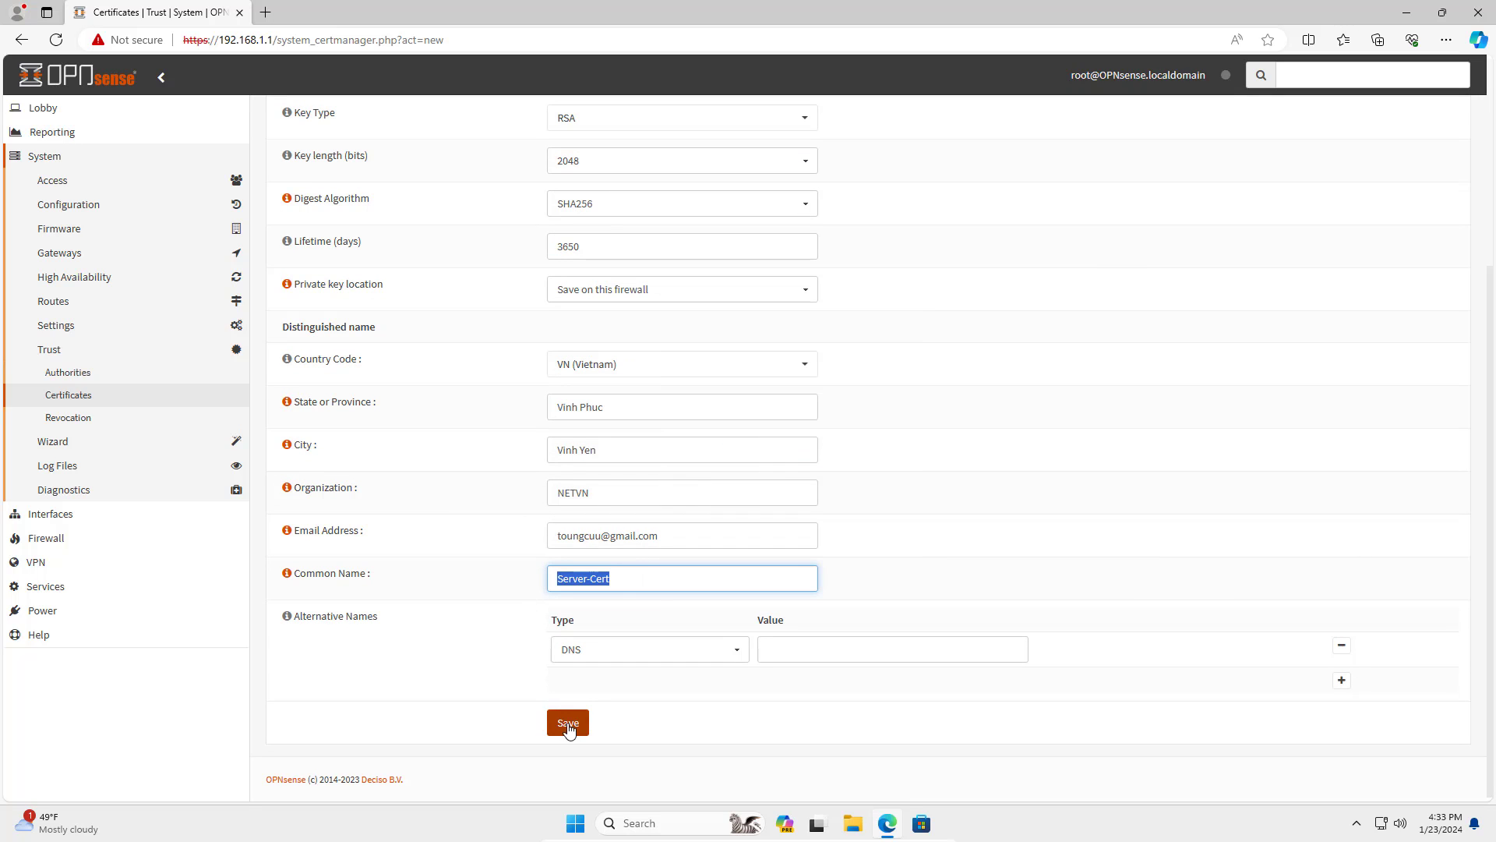
{"action": "left_click", "coordinate": [568, 725]}
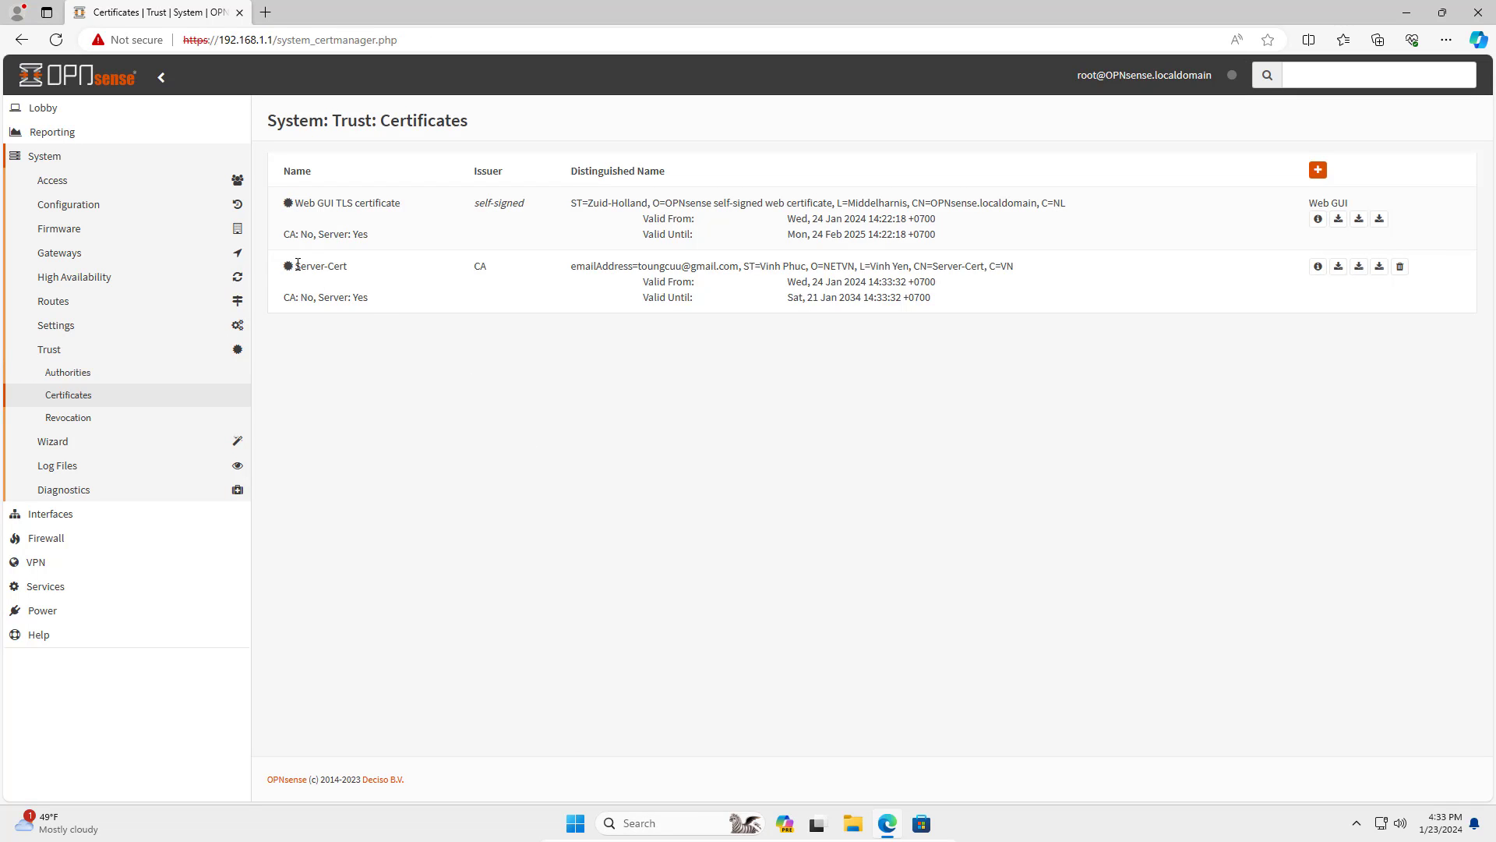
{"action": "left_click_drag", "start_coordinate": [298, 264], "coordinate": [1009, 311]}
{"action": "left_click", "coordinate": [785, 414]}
Add a new user in Access > Users with the username test1.
{"action": "left_click", "coordinate": [67, 188]}
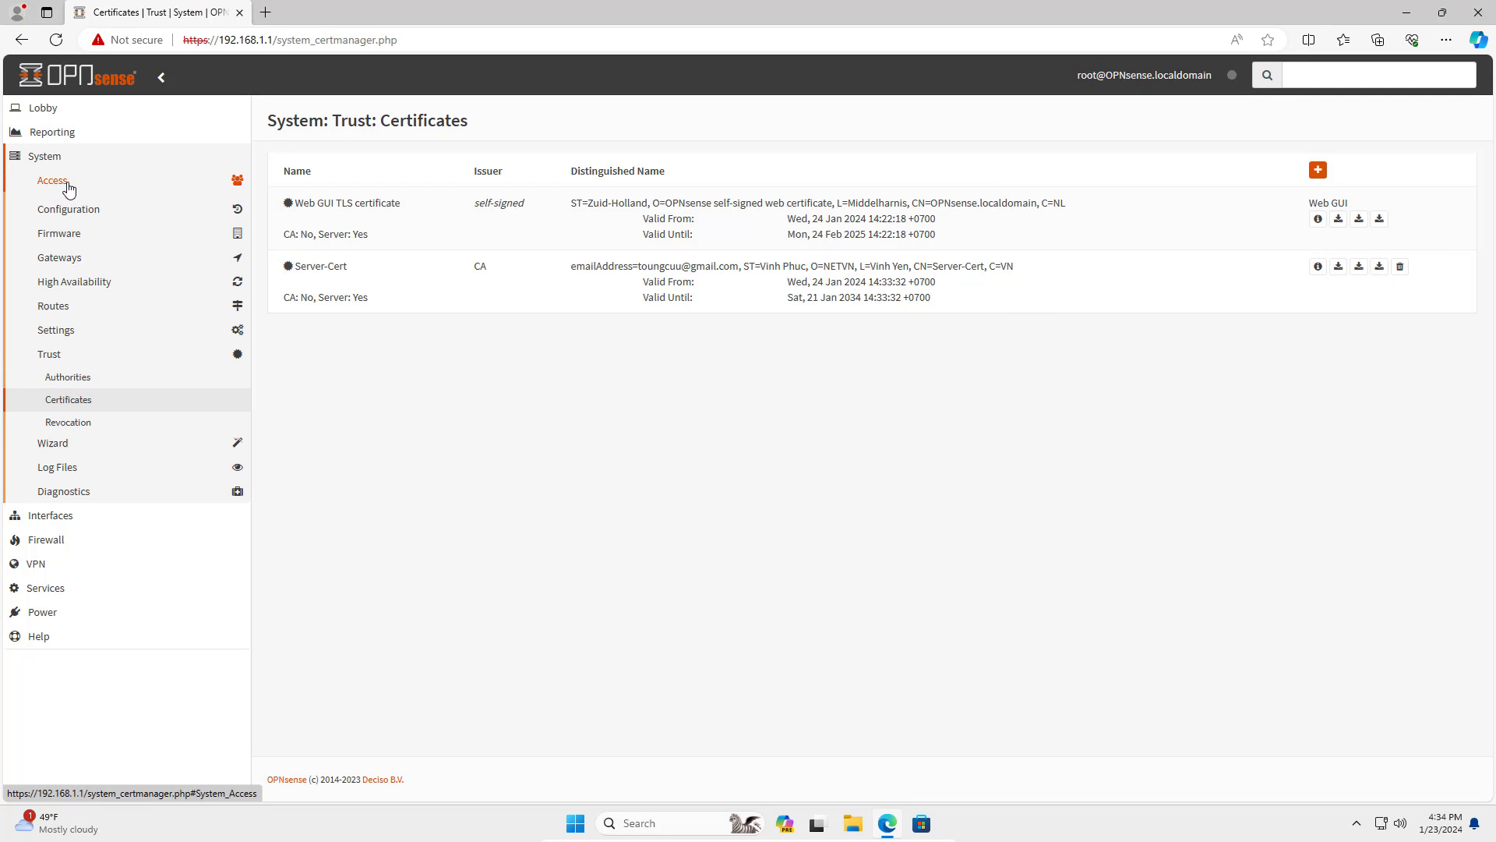
{"action": "left_click", "coordinate": [57, 206]}
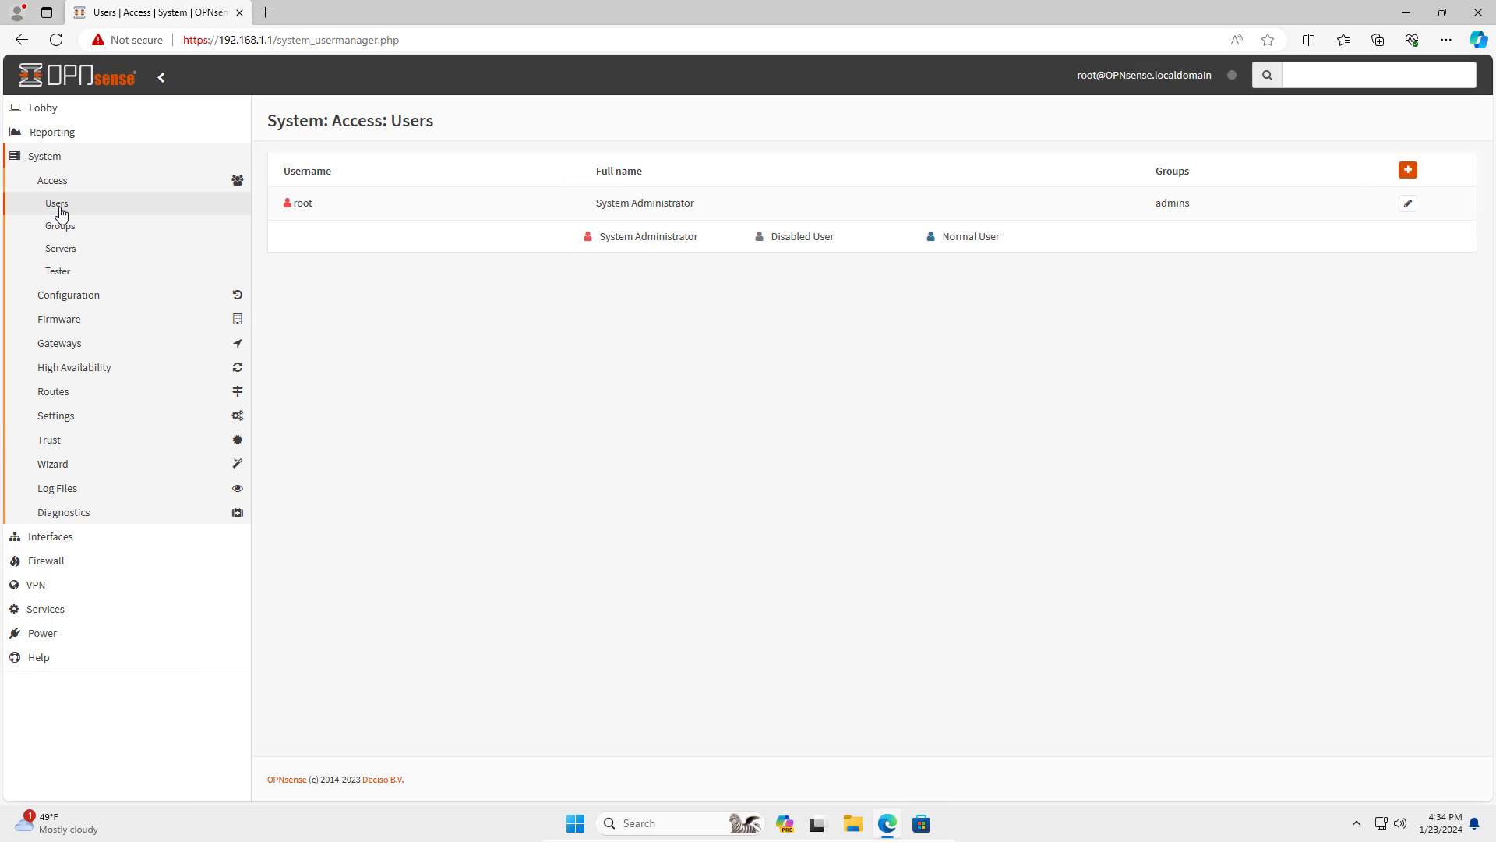
{"action": "left_click_drag", "start_coordinate": [269, 121], "coordinate": [434, 124]}
{"action": "left_click", "coordinate": [442, 129]}
{"action": "left_click", "coordinate": [1408, 169]}
{"action": "left_click", "coordinate": [579, 276]}
{"action": "type", "text": "test1"}
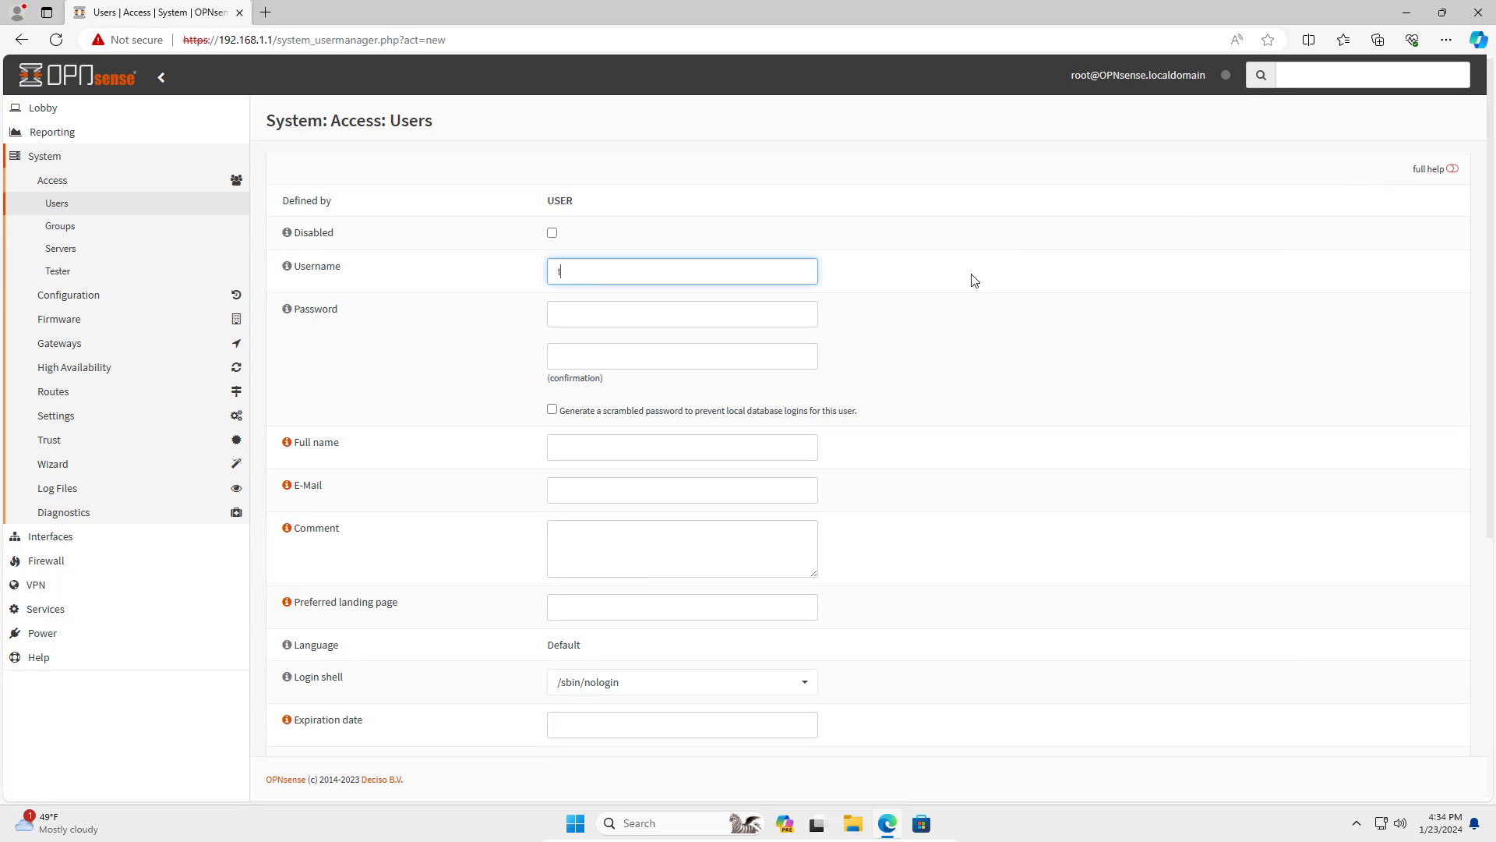
Enter and confirm the user's password, then fill in the full name.
{"action": "left_click", "coordinate": [704, 317]}
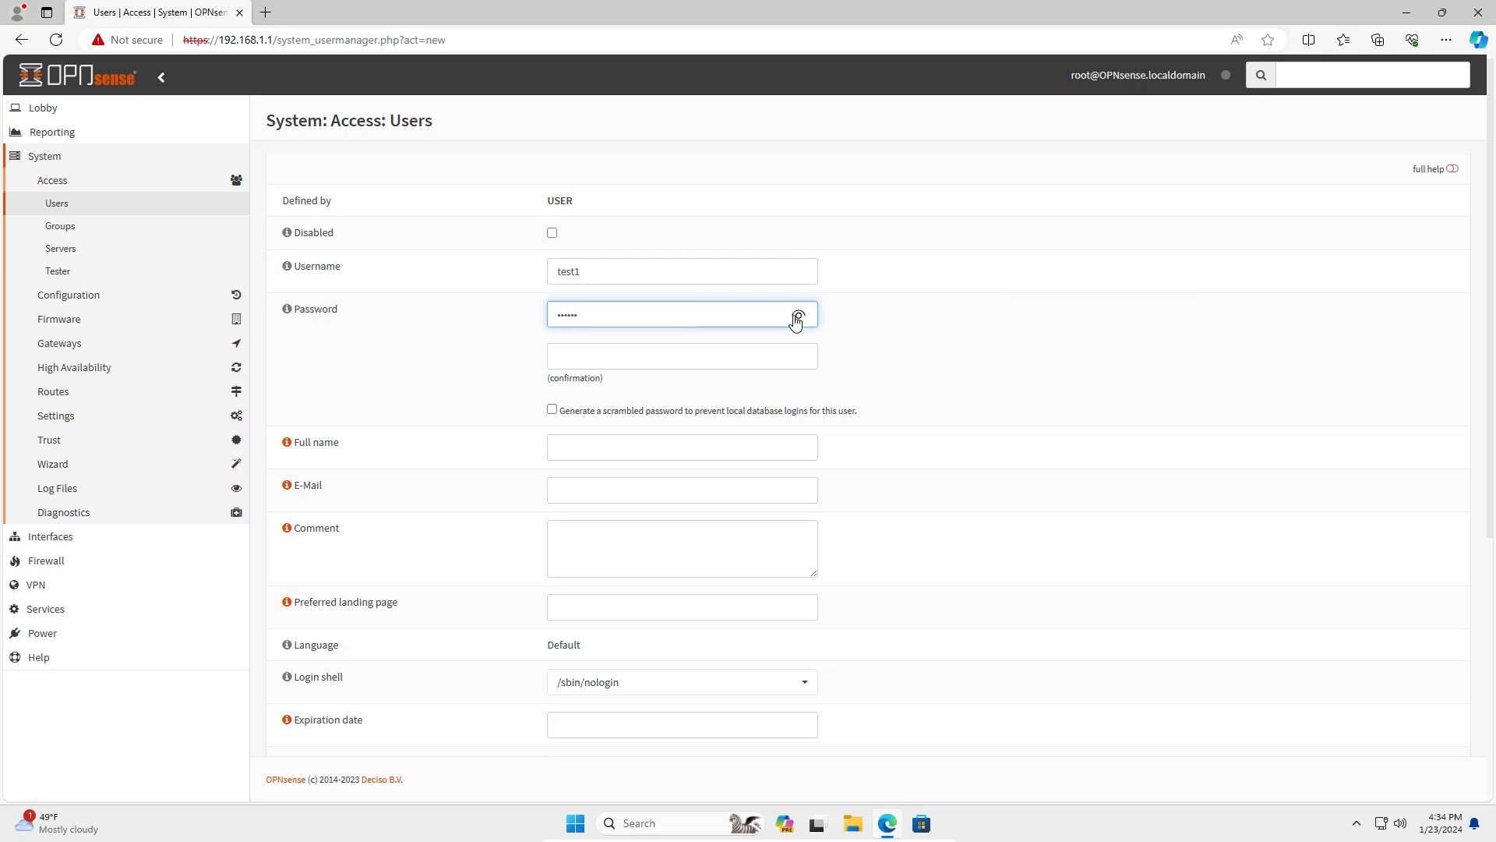
{"action": "left_click", "coordinate": [743, 350]}
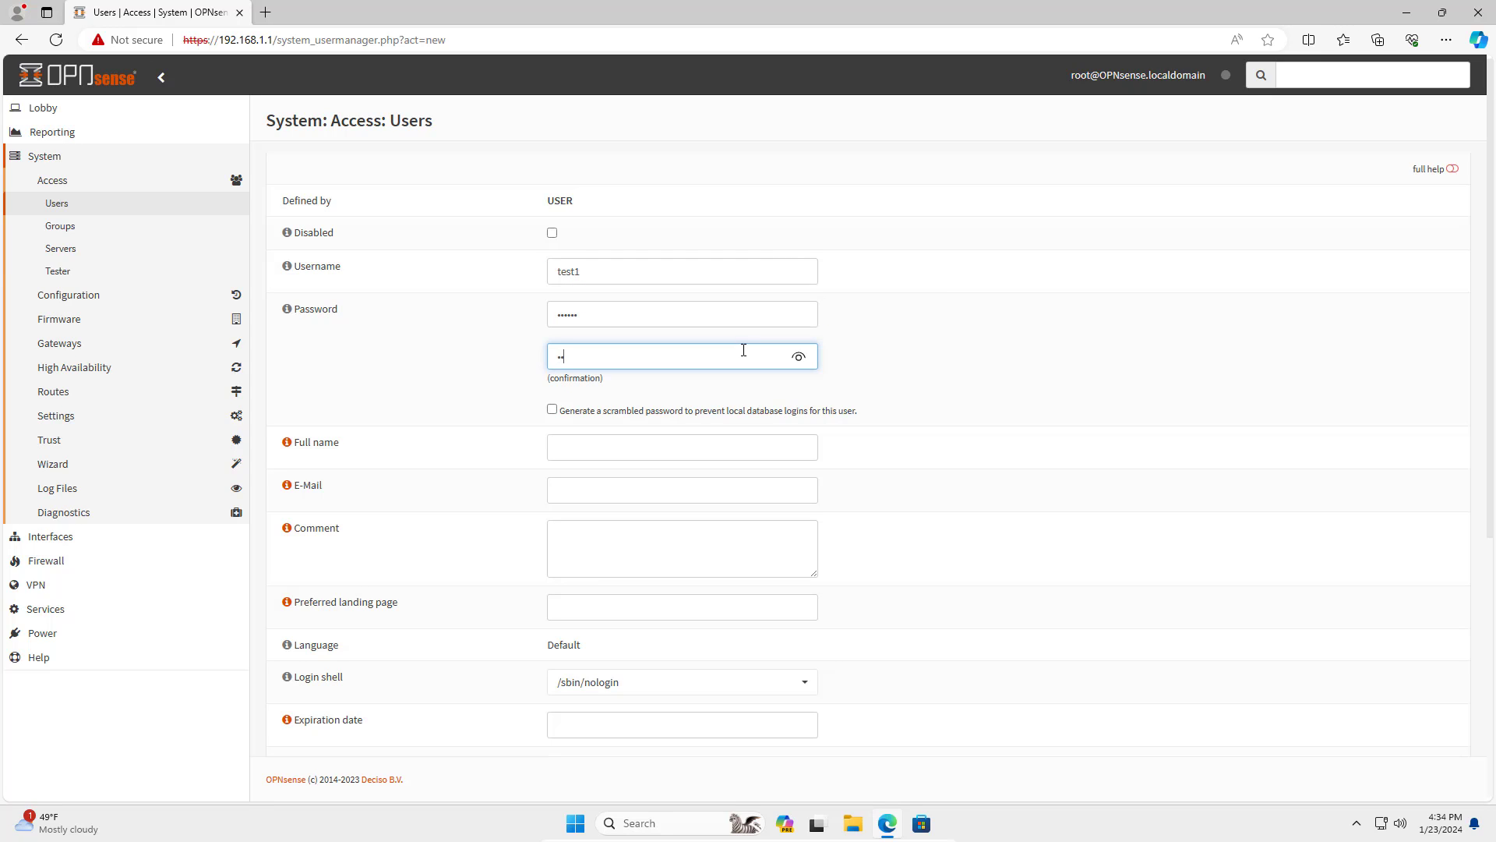
{"action": "left_click", "coordinate": [801, 358]}
{"action": "left_click_drag", "start_coordinate": [712, 354], "coordinate": [470, 341]}
{"action": "key", "text": "Tab"}
{"action": "key", "text": "Tab"}
{"action": "key", "text": "ctrl+a"}
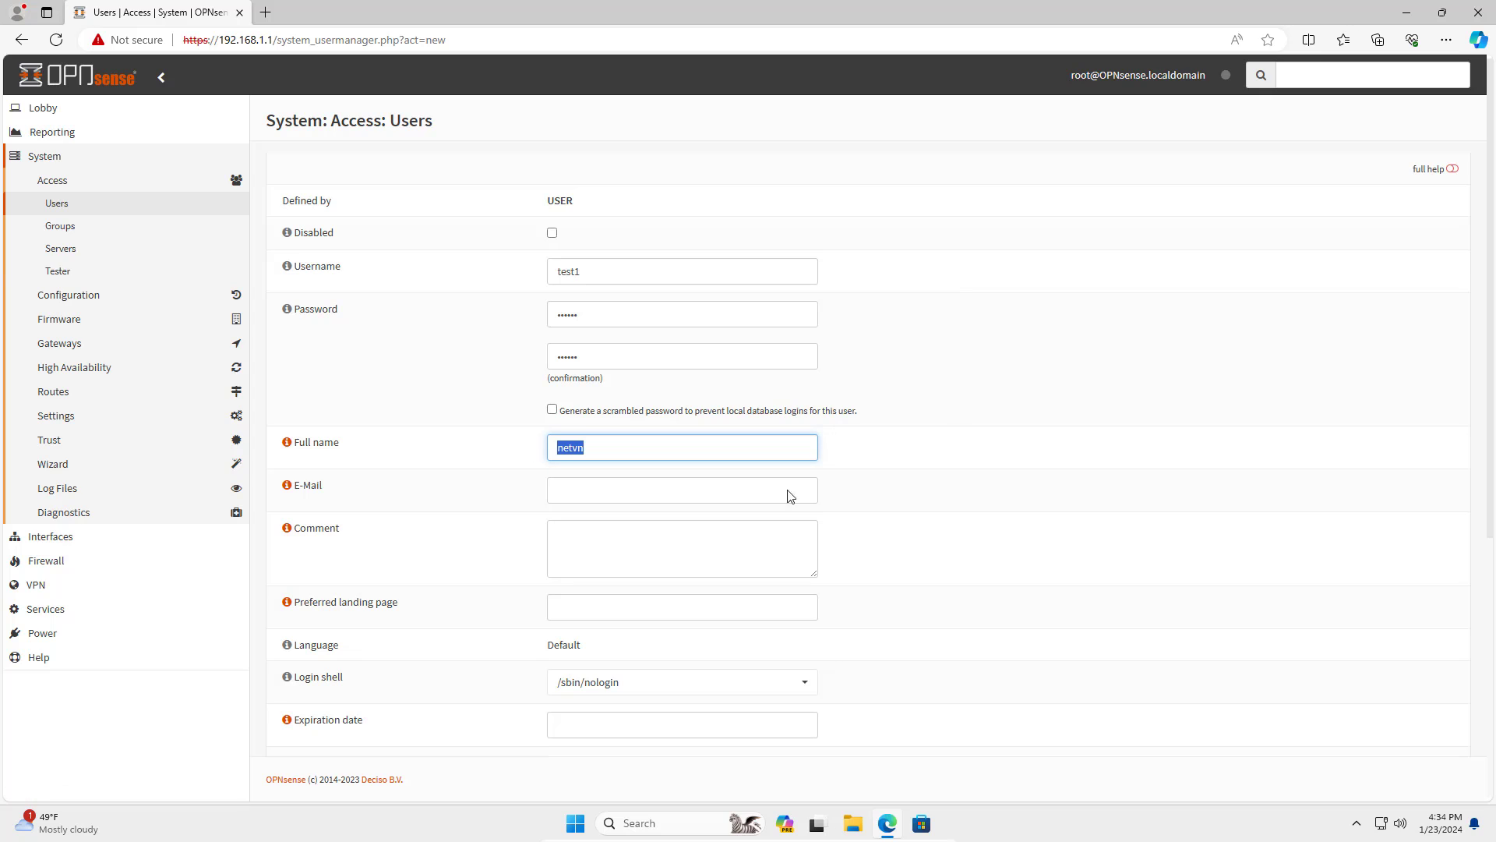
Move admins into the user's Member Of list and tick the user-certificate checkbox.
{"action": "scroll", "coordinate": [967, 519], "scroll_direction": "down", "scroll_amount": 5}
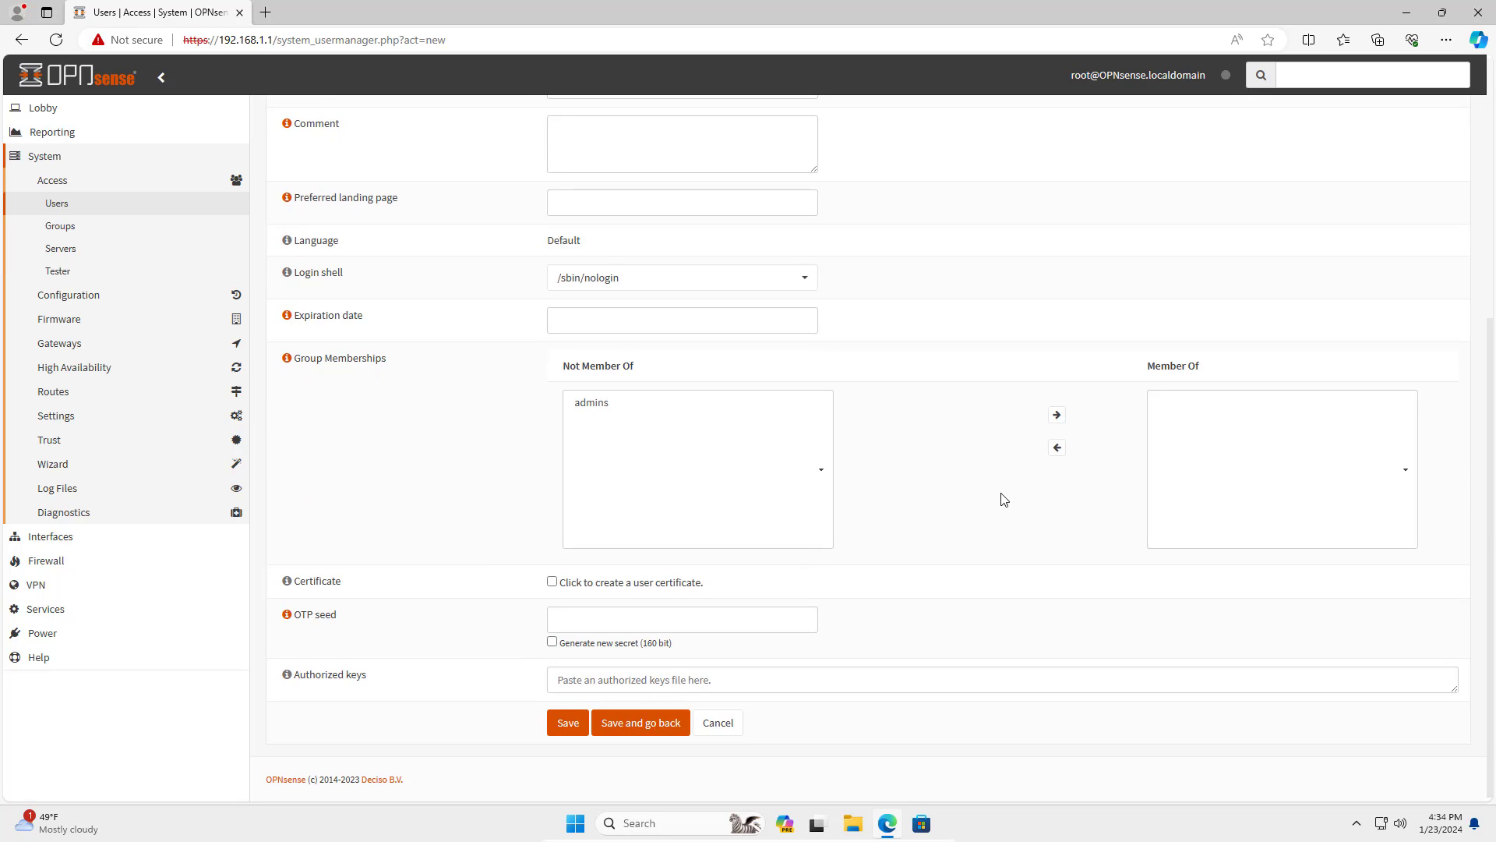
{"action": "left_click", "coordinate": [606, 403]}
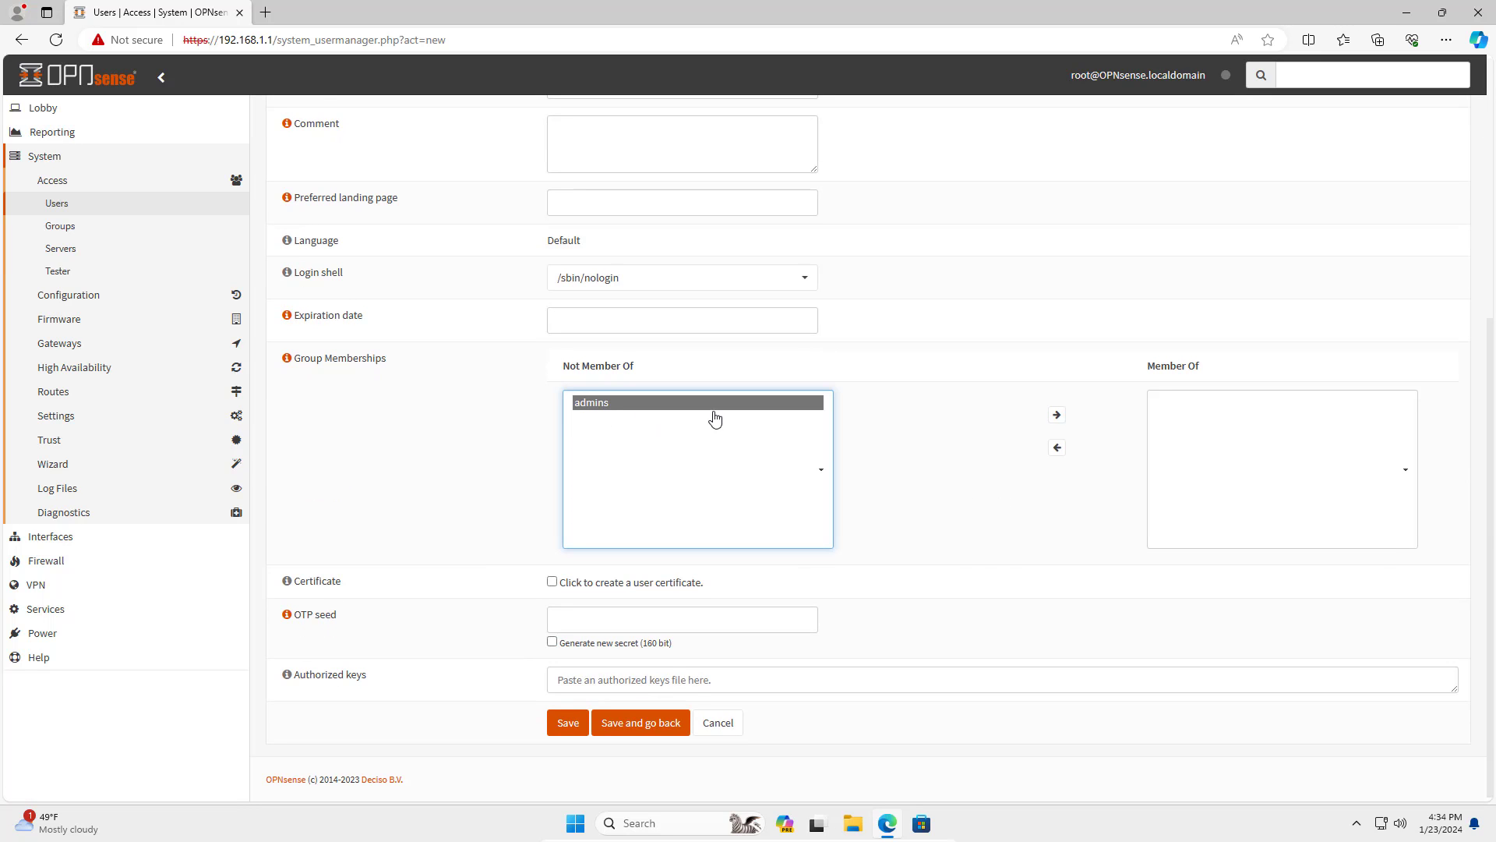
{"action": "left_click", "coordinate": [1057, 421]}
{"action": "left_click", "coordinate": [1138, 409]}
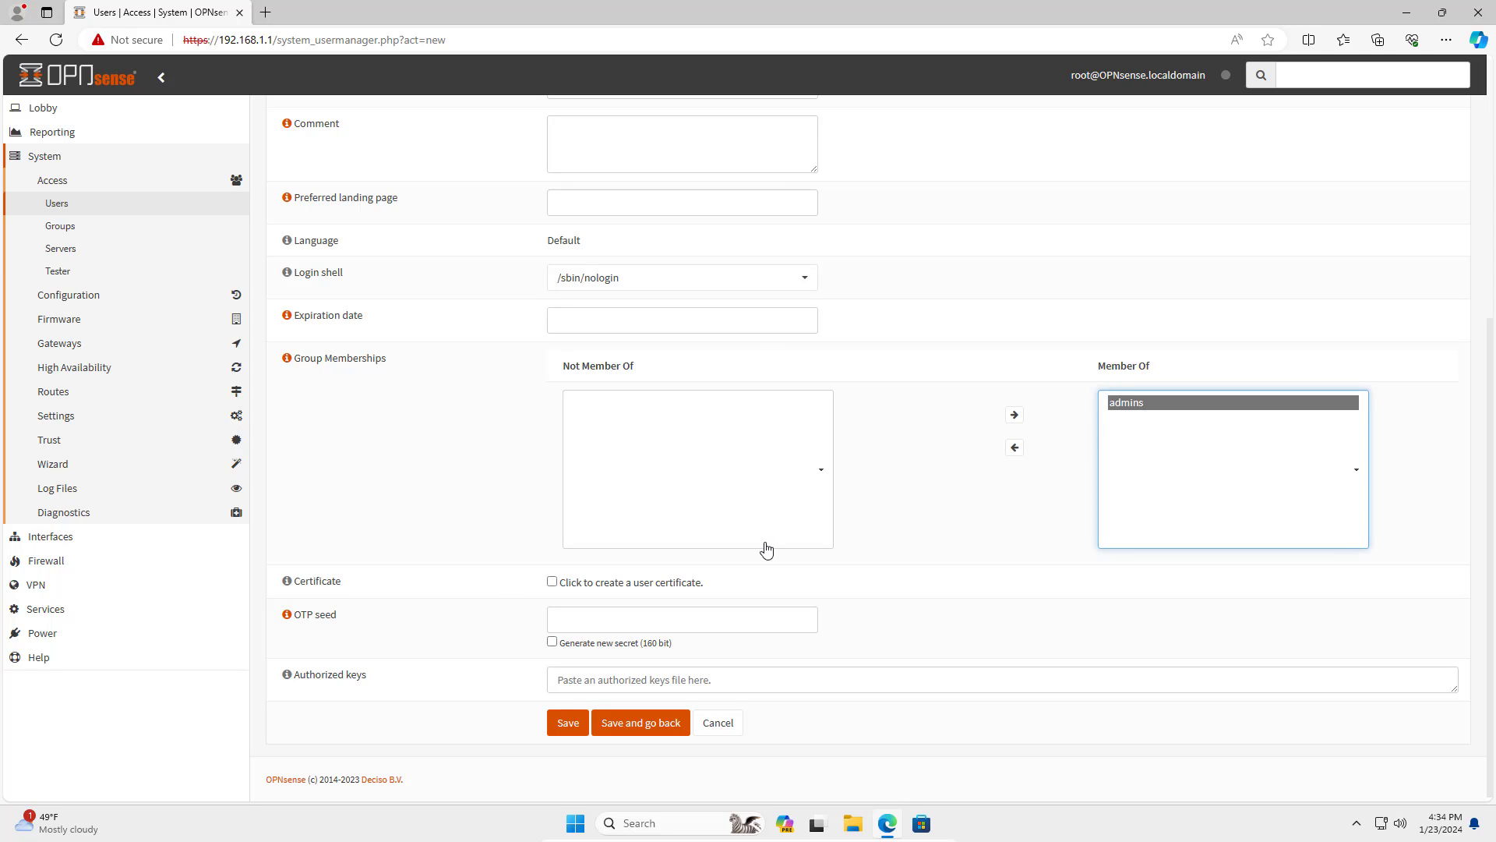
{"action": "left_click", "coordinate": [553, 582]}
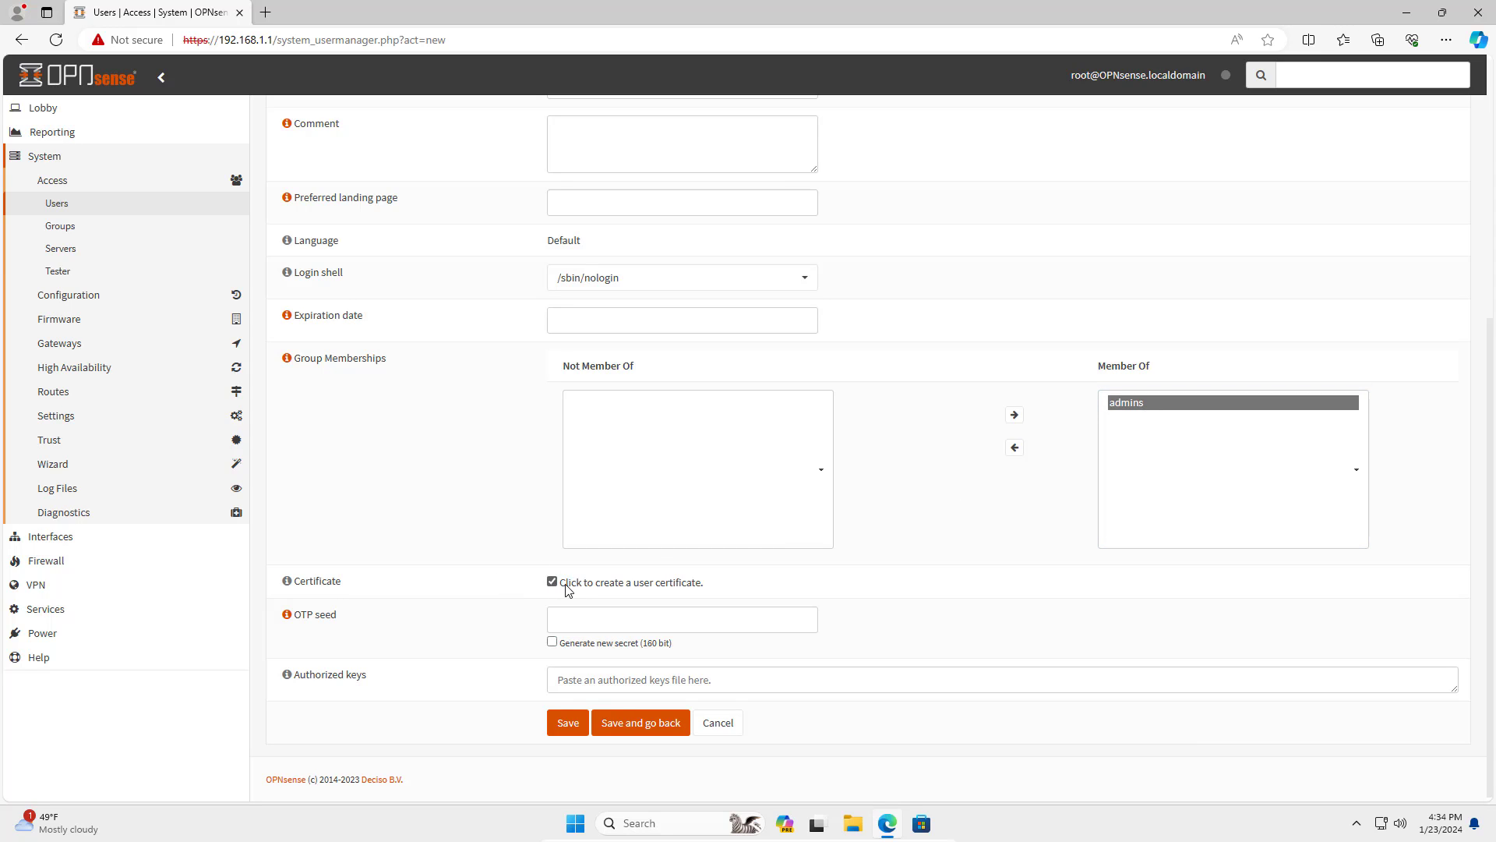
{"action": "left_click_drag", "start_coordinate": [297, 582], "coordinate": [366, 584]}
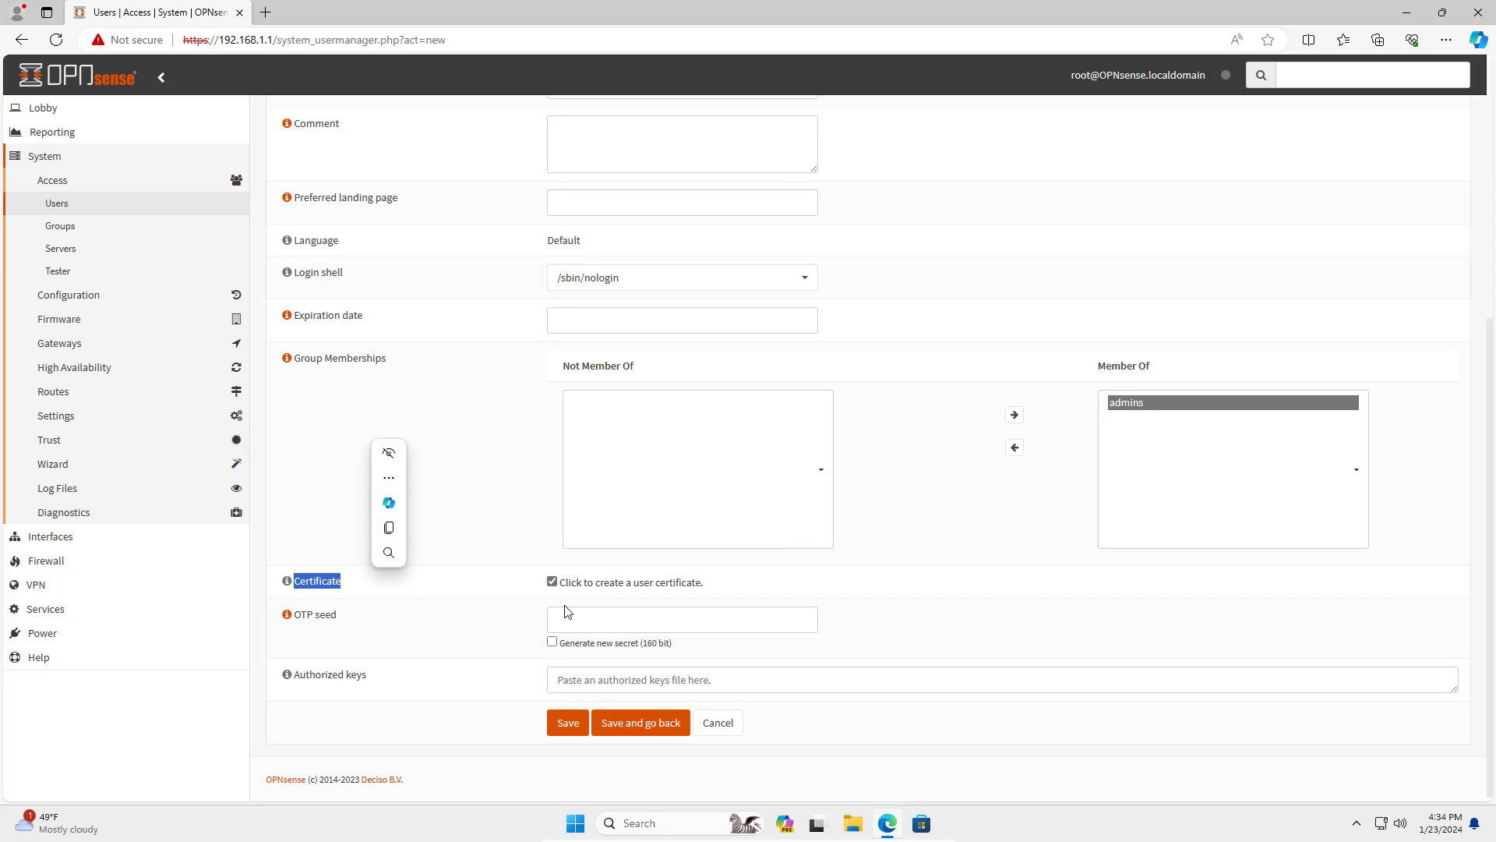
{"action": "left_click_drag", "start_coordinate": [564, 582], "coordinate": [704, 579]}
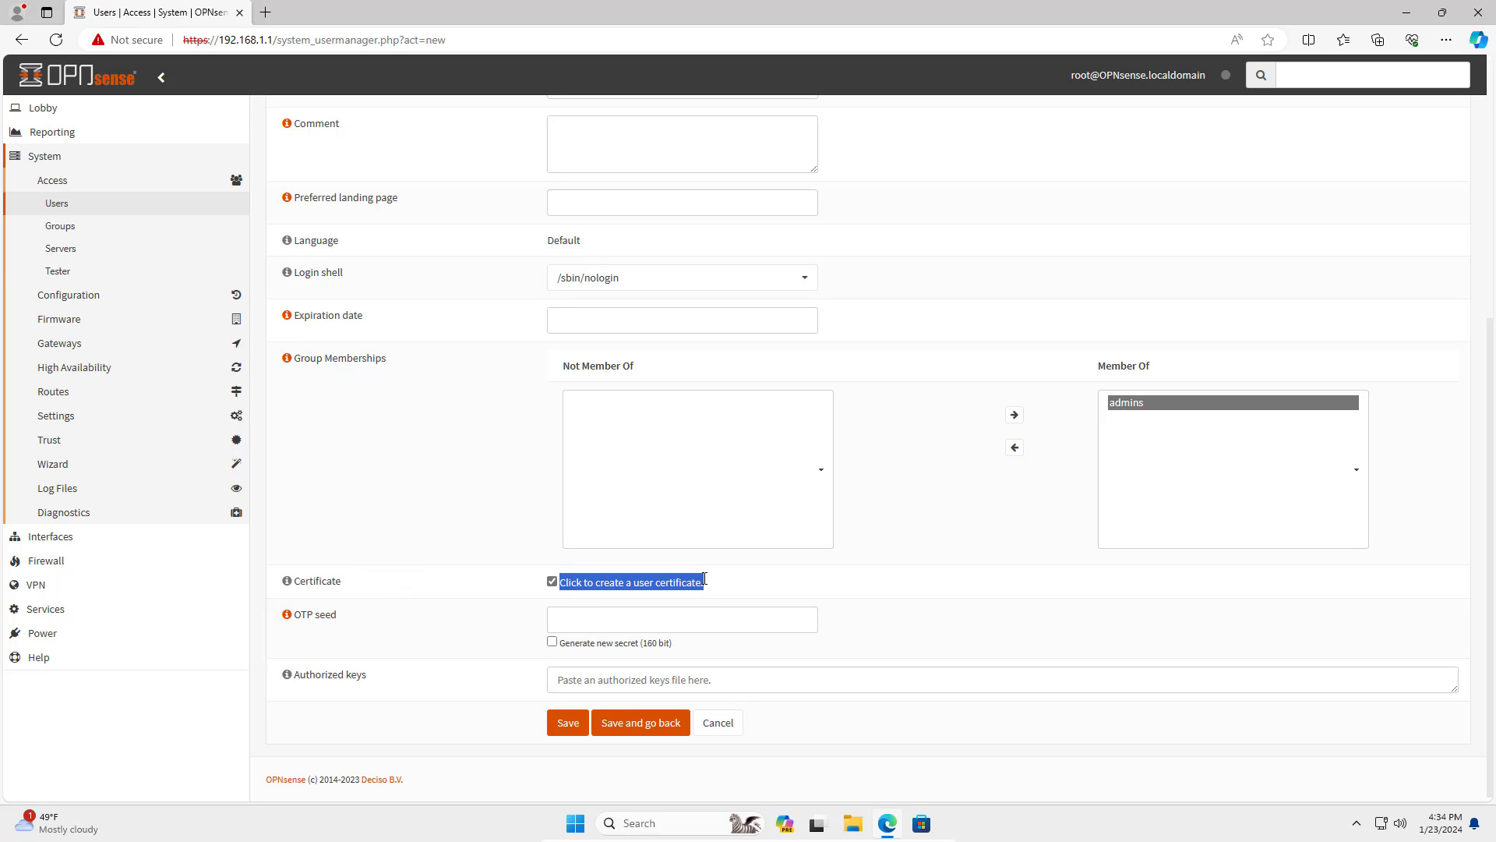
Save the user, then choose an internal Client Certificate for it.
{"action": "left_click", "coordinate": [567, 725]}
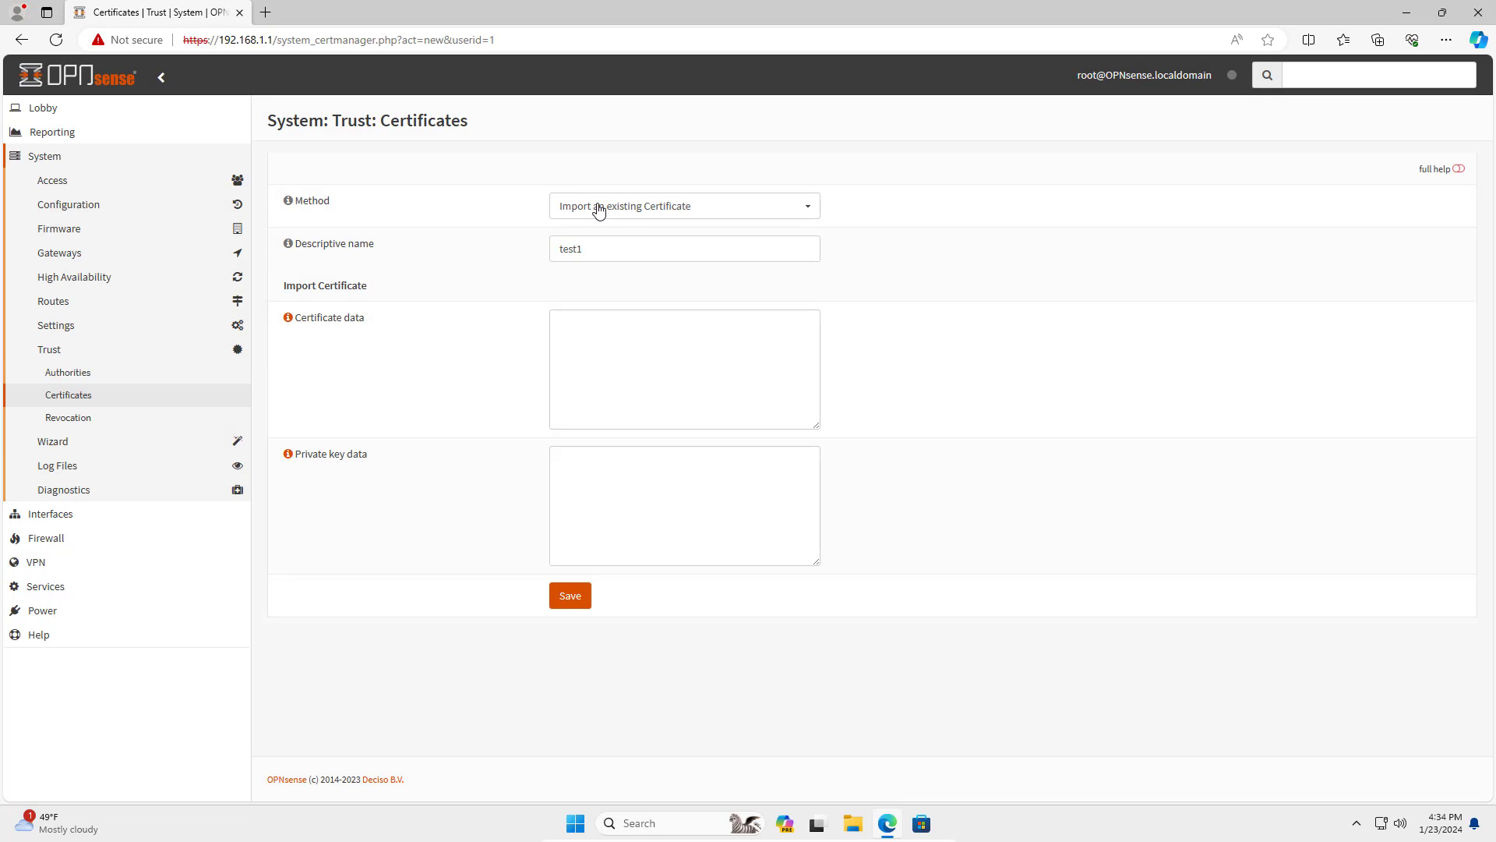
{"action": "left_click", "coordinate": [598, 206]}
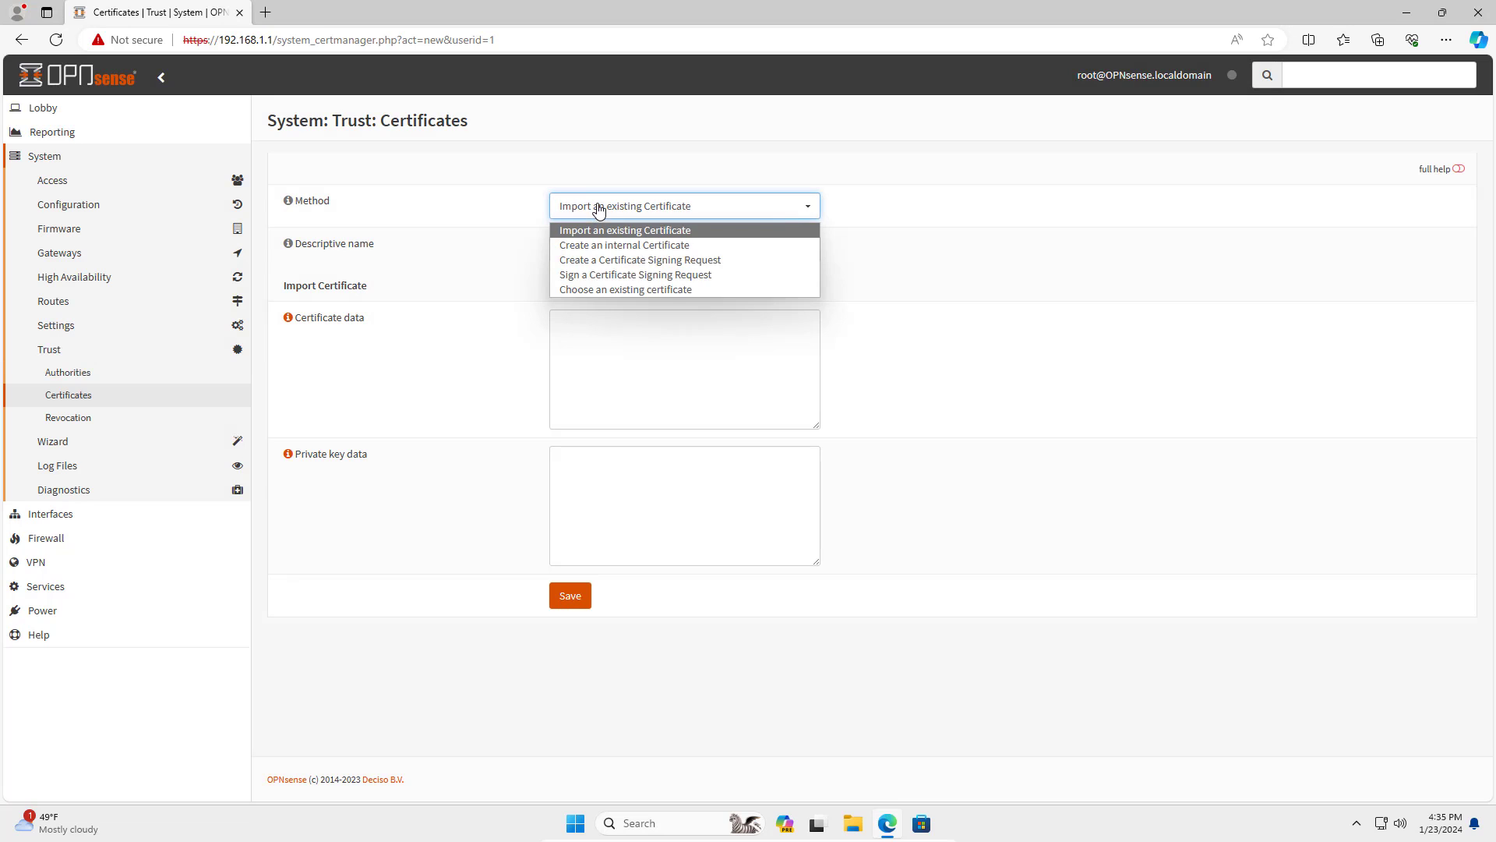
{"action": "left_click", "coordinate": [683, 251]}
{"action": "left_click", "coordinate": [628, 365]}
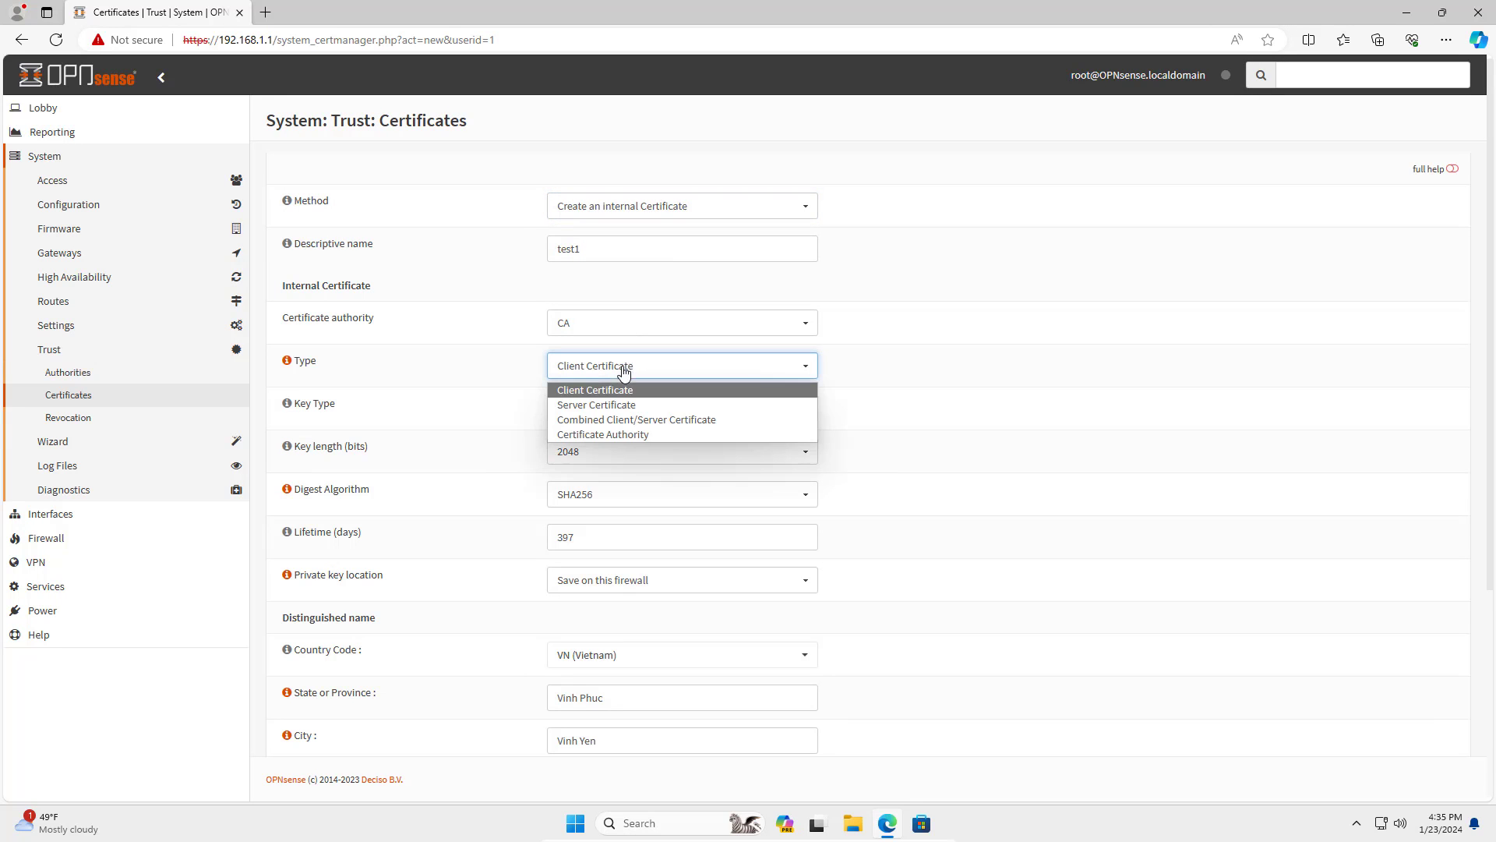
{"action": "left_click", "coordinate": [616, 391]}
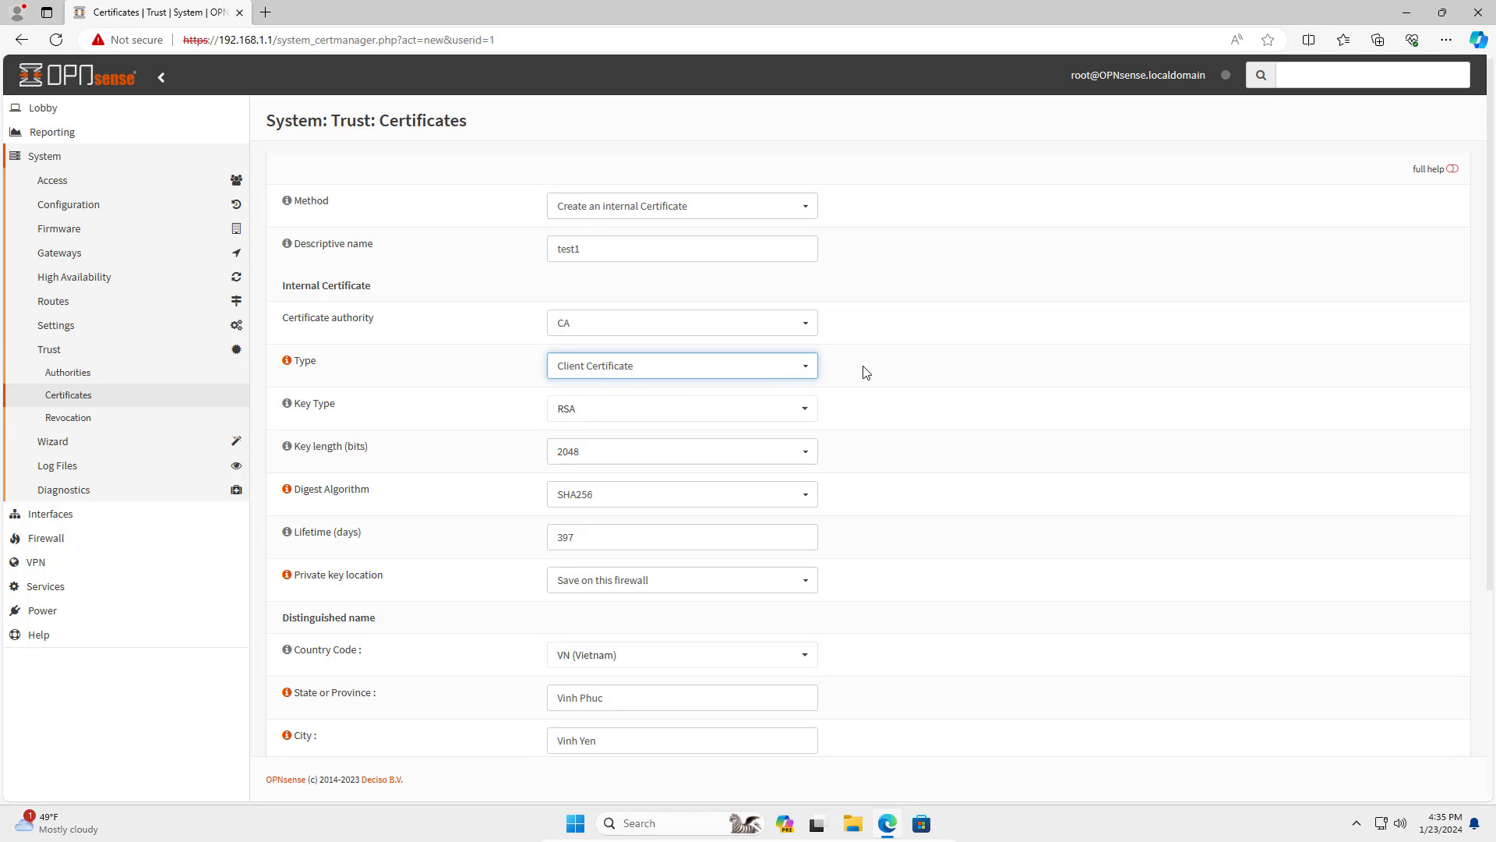
Set the client certificate lifetime to 3650 days with common name test1.
{"action": "left_click_drag", "start_coordinate": [614, 532], "coordinate": [552, 537]}
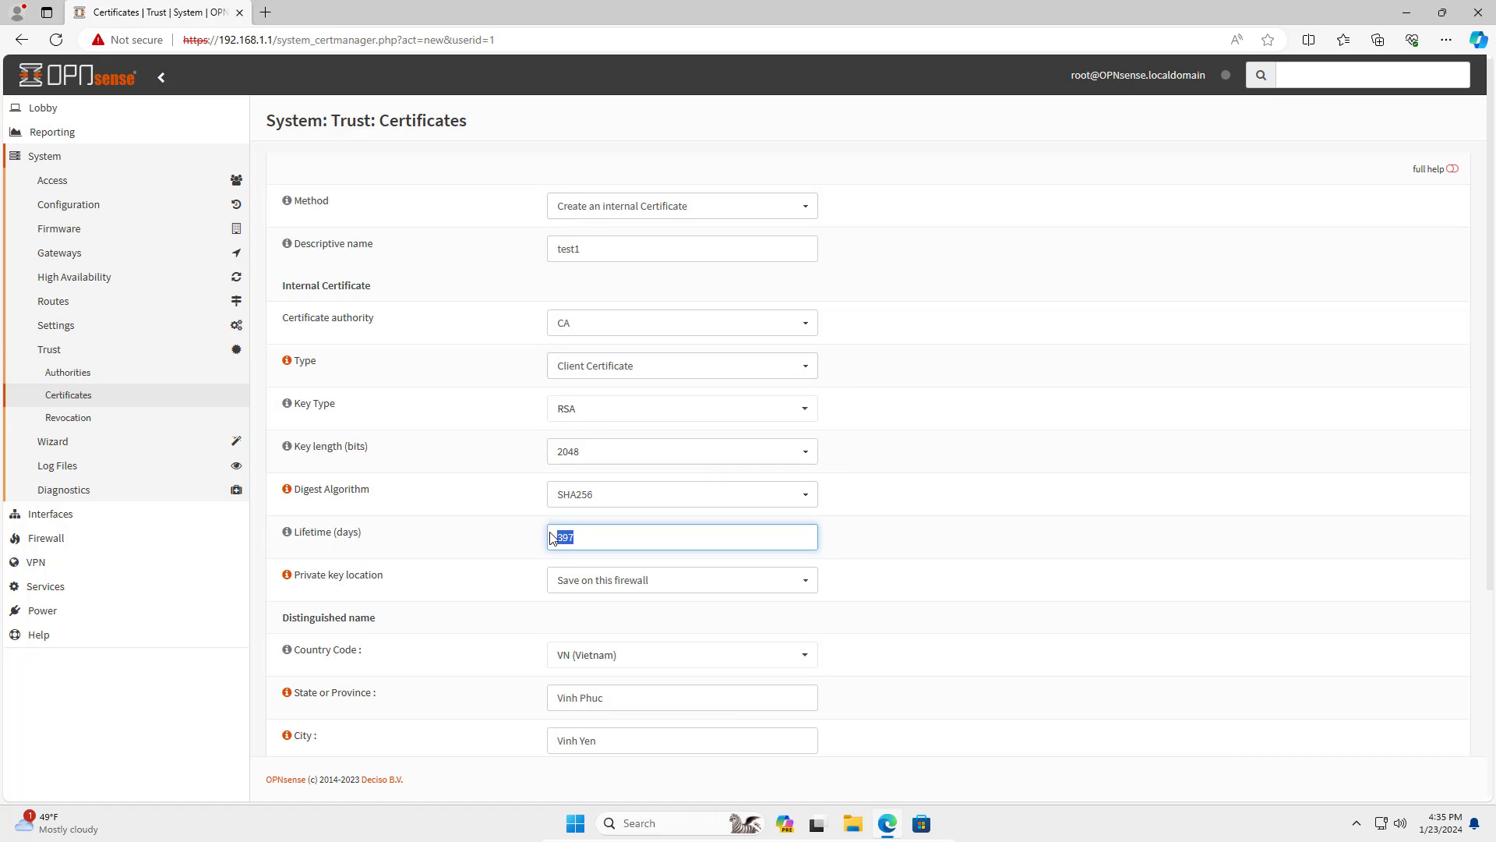
{"action": "type", "text": "3650"}
{"action": "double_click", "coordinate": [561, 537]}
{"action": "left_click_drag", "start_coordinate": [371, 537], "coordinate": [295, 537]}
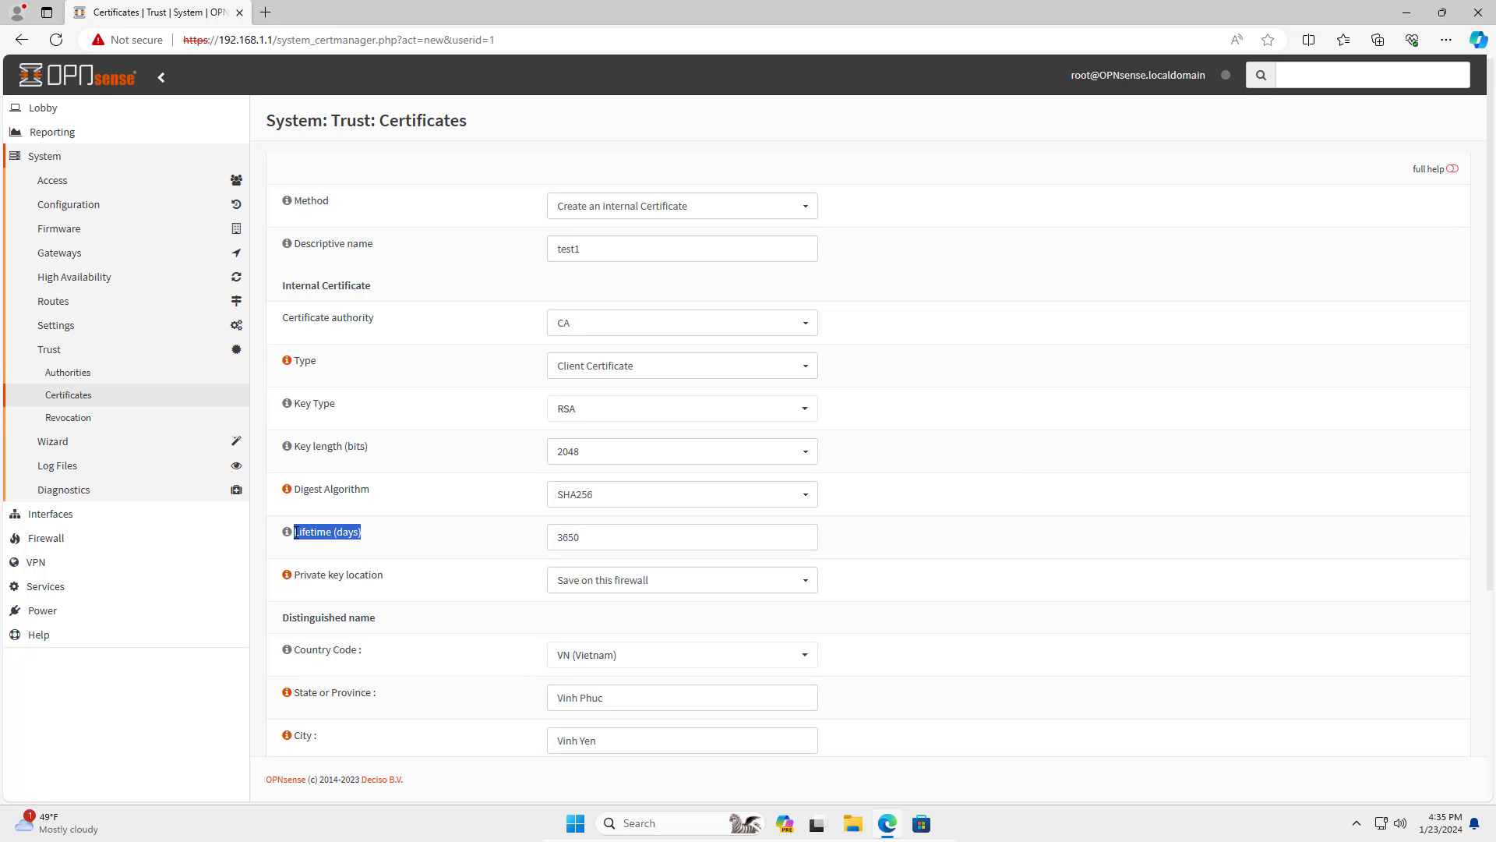
{"action": "left_click", "coordinate": [598, 248]}
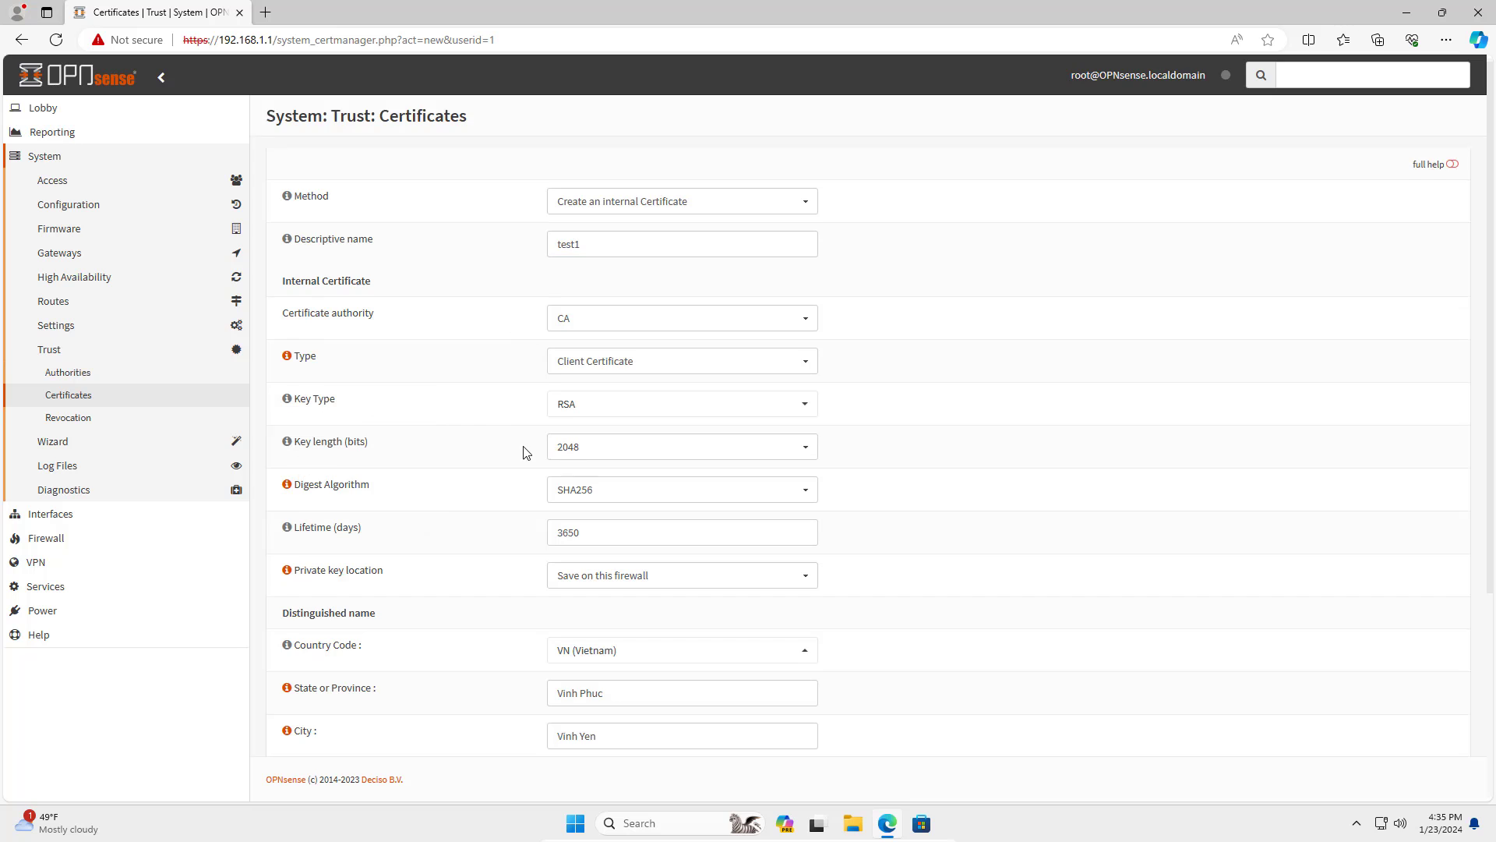
{"action": "scroll", "coordinate": [600, 534], "scroll_direction": "down", "scroll_amount": 3}
{"action": "left_click_drag", "start_coordinate": [603, 577], "coordinate": [528, 577]}
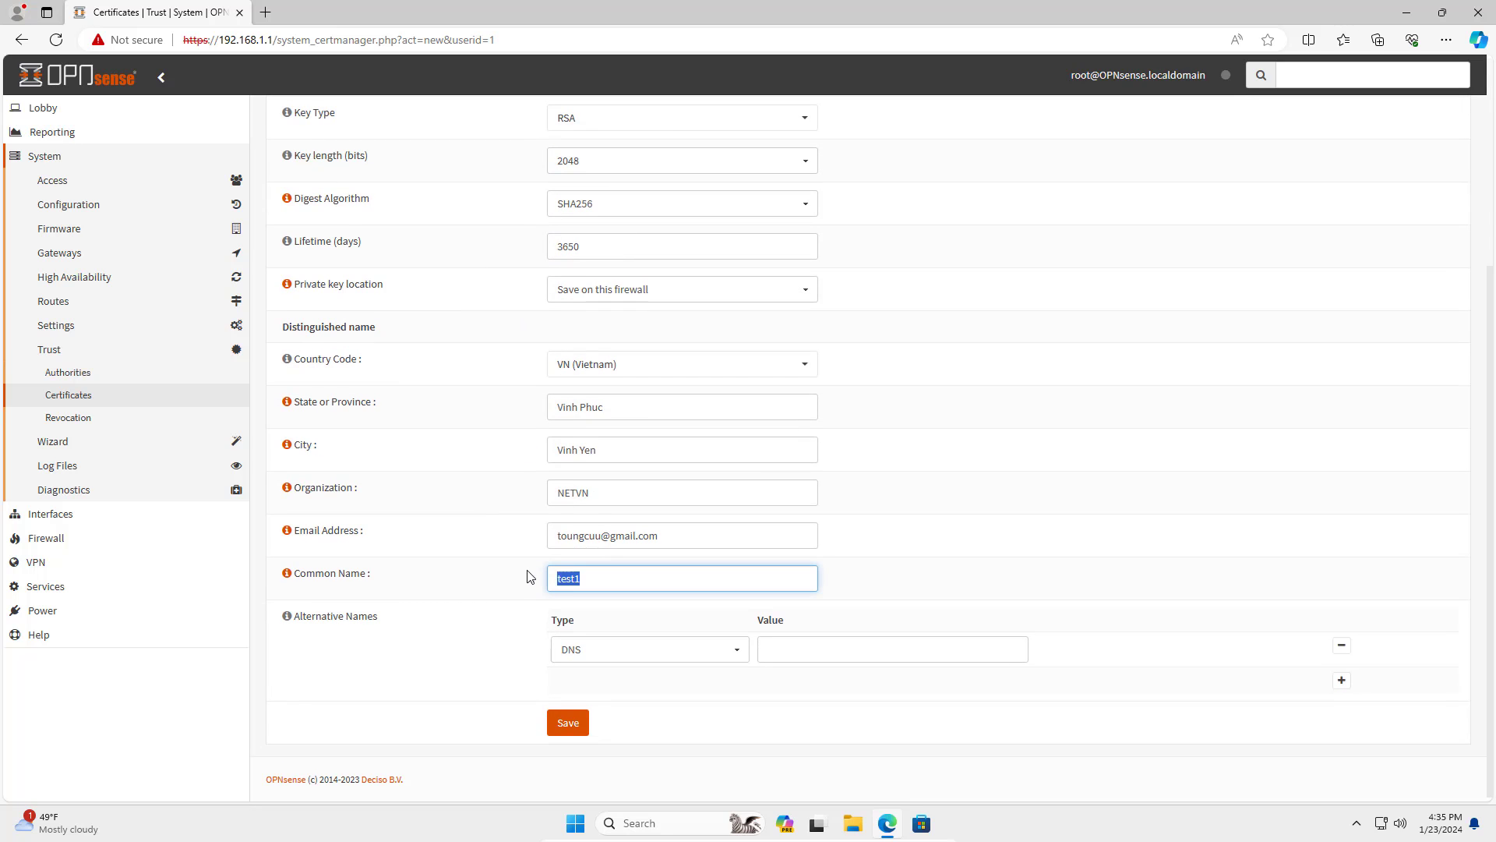
Save the test1 certificate and confirm it appears in System > Trust > Certificates.
{"action": "left_click", "coordinate": [492, 597]}
{"action": "left_click", "coordinate": [567, 723]}
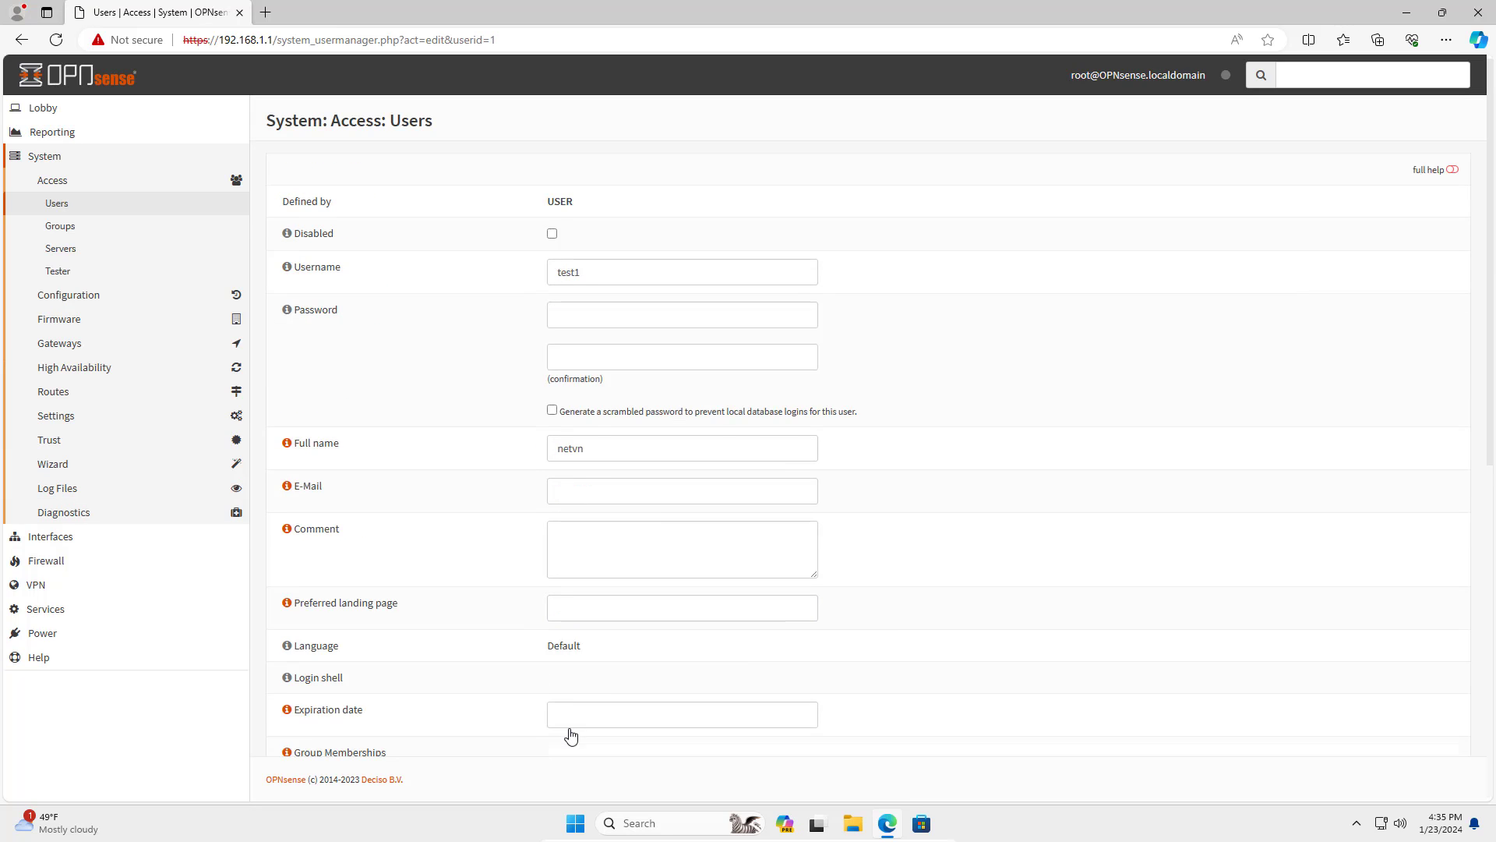
{"action": "scroll", "coordinate": [577, 731], "scroll_direction": "down", "scroll_amount": 5}
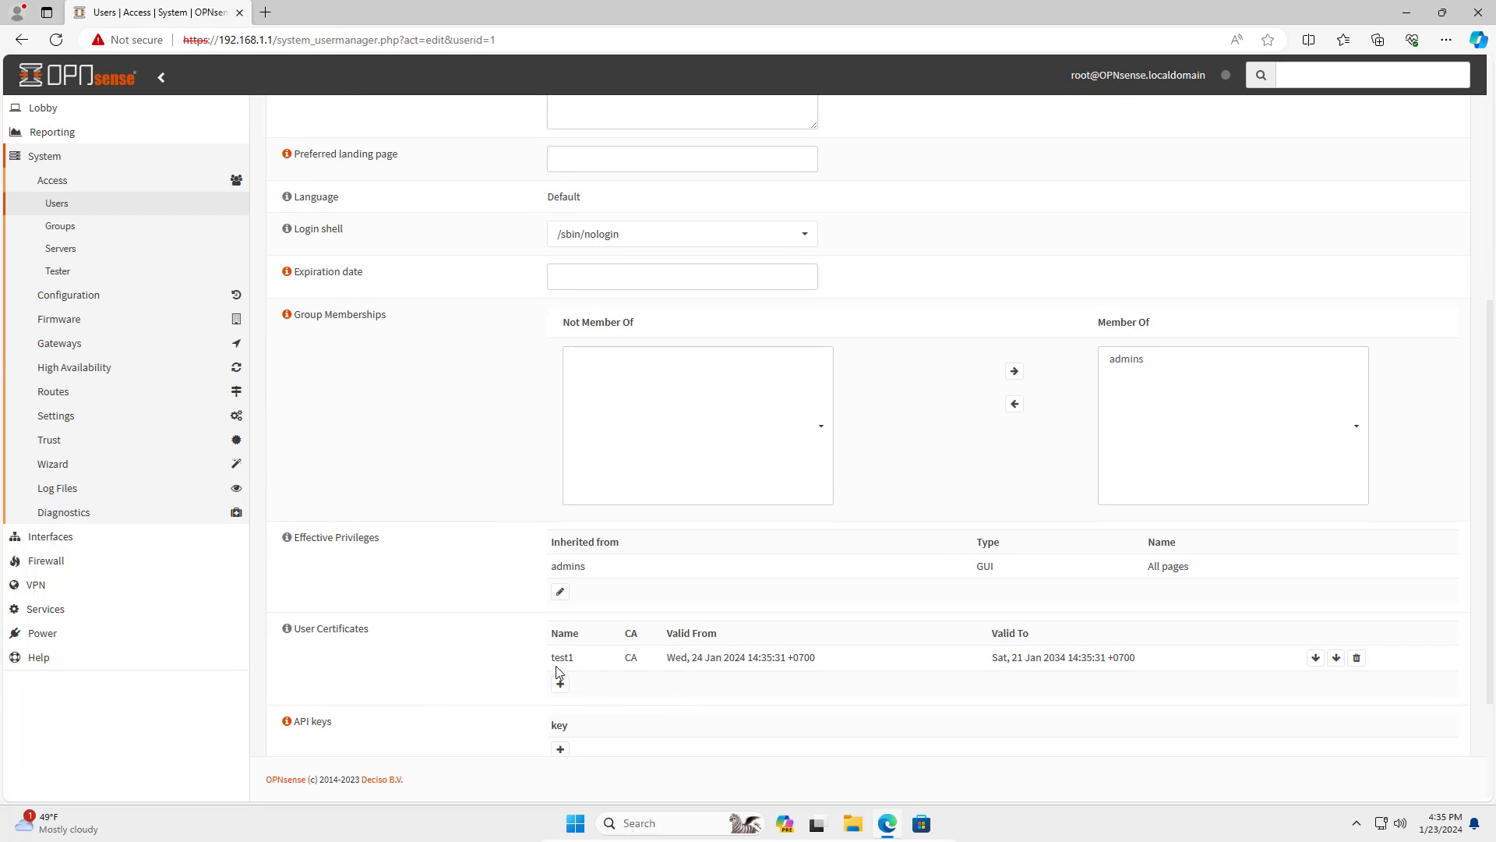
{"action": "left_click_drag", "start_coordinate": [553, 661], "coordinate": [963, 664]}
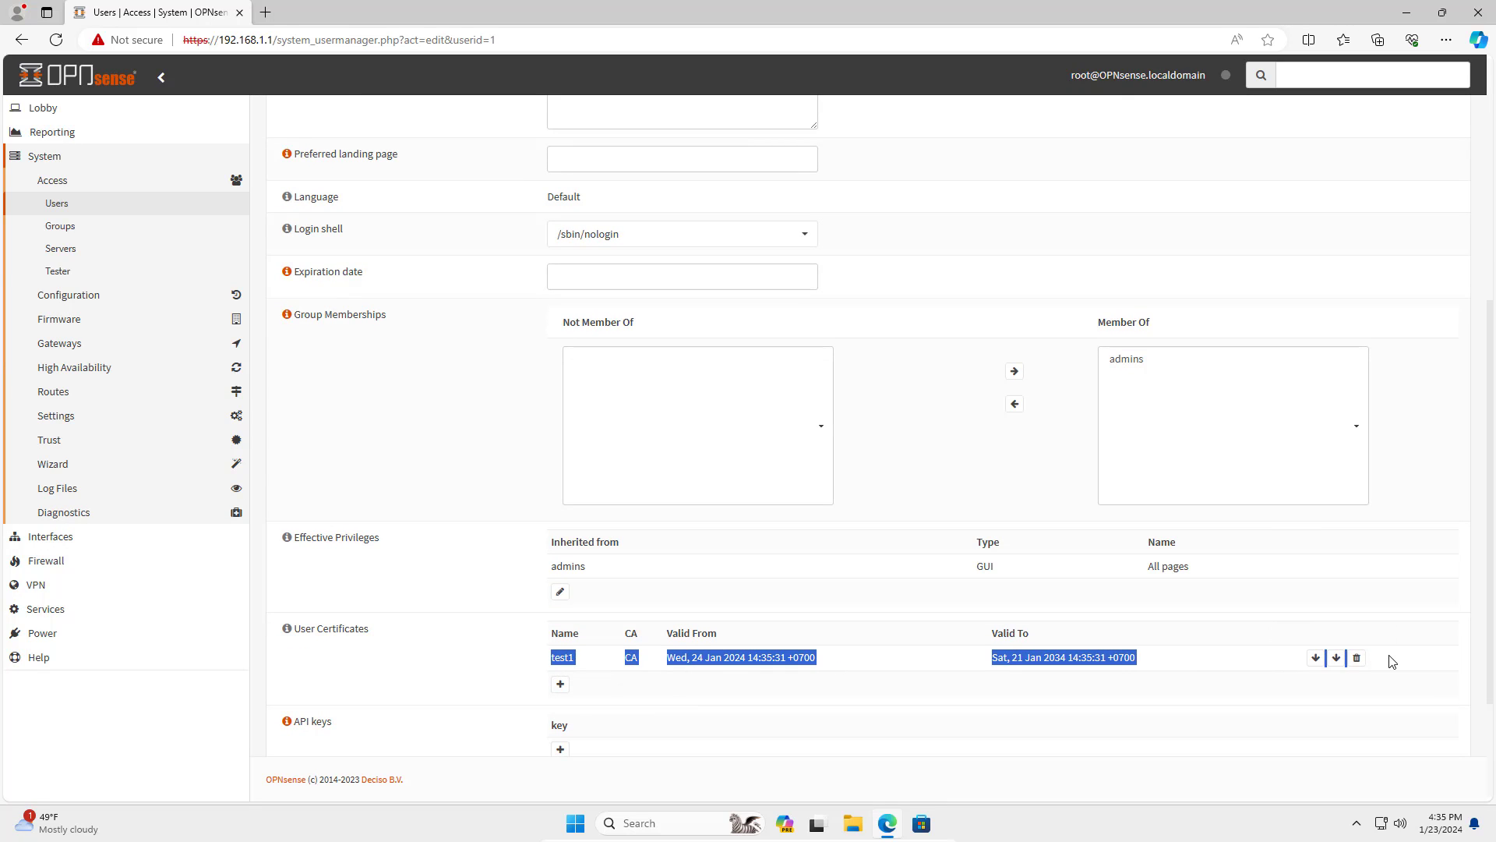
{"action": "left_click", "coordinate": [752, 694]}
{"action": "left_click", "coordinate": [69, 441]}
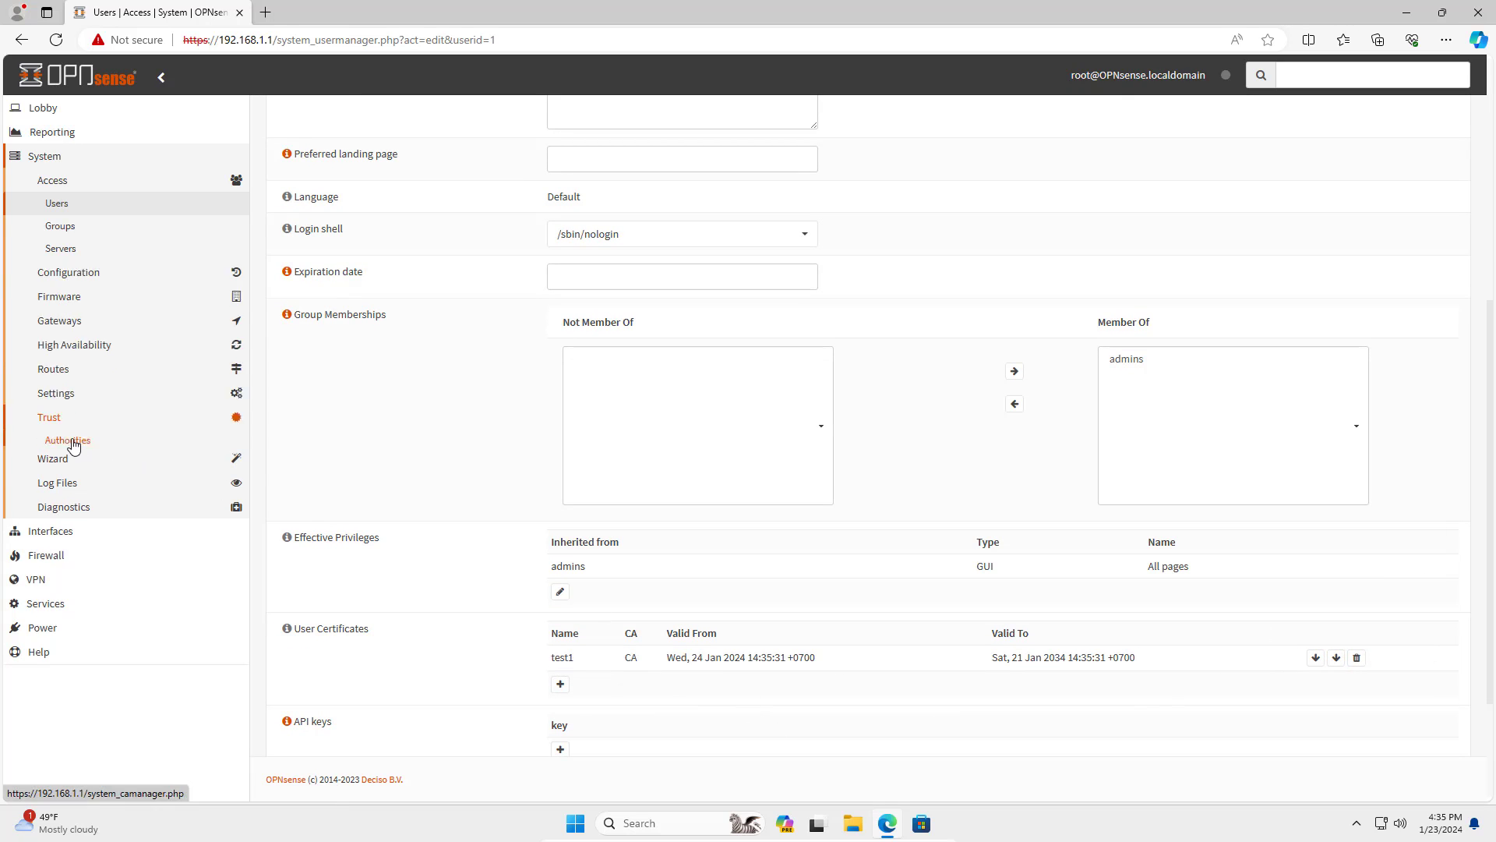
{"action": "left_click", "coordinate": [92, 399]}
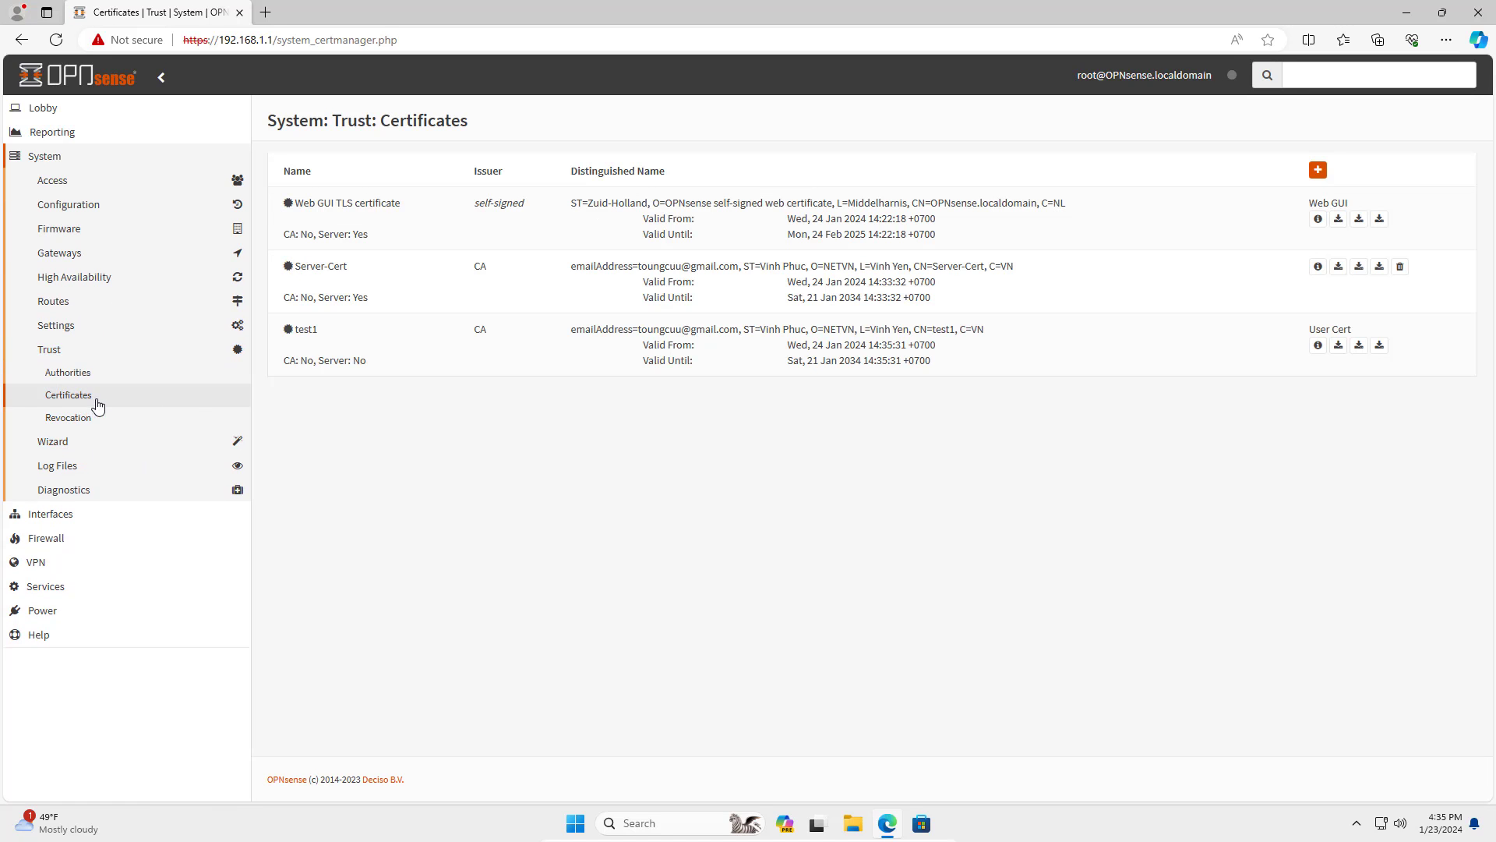
{"action": "left_click_drag", "start_coordinate": [297, 329], "coordinate": [1400, 374]}
Place the LAN label under the switch, OpenVPN IP under the tunnel, and client IP under Windows Client.
{"action": "left_click", "coordinate": [722, 472]}
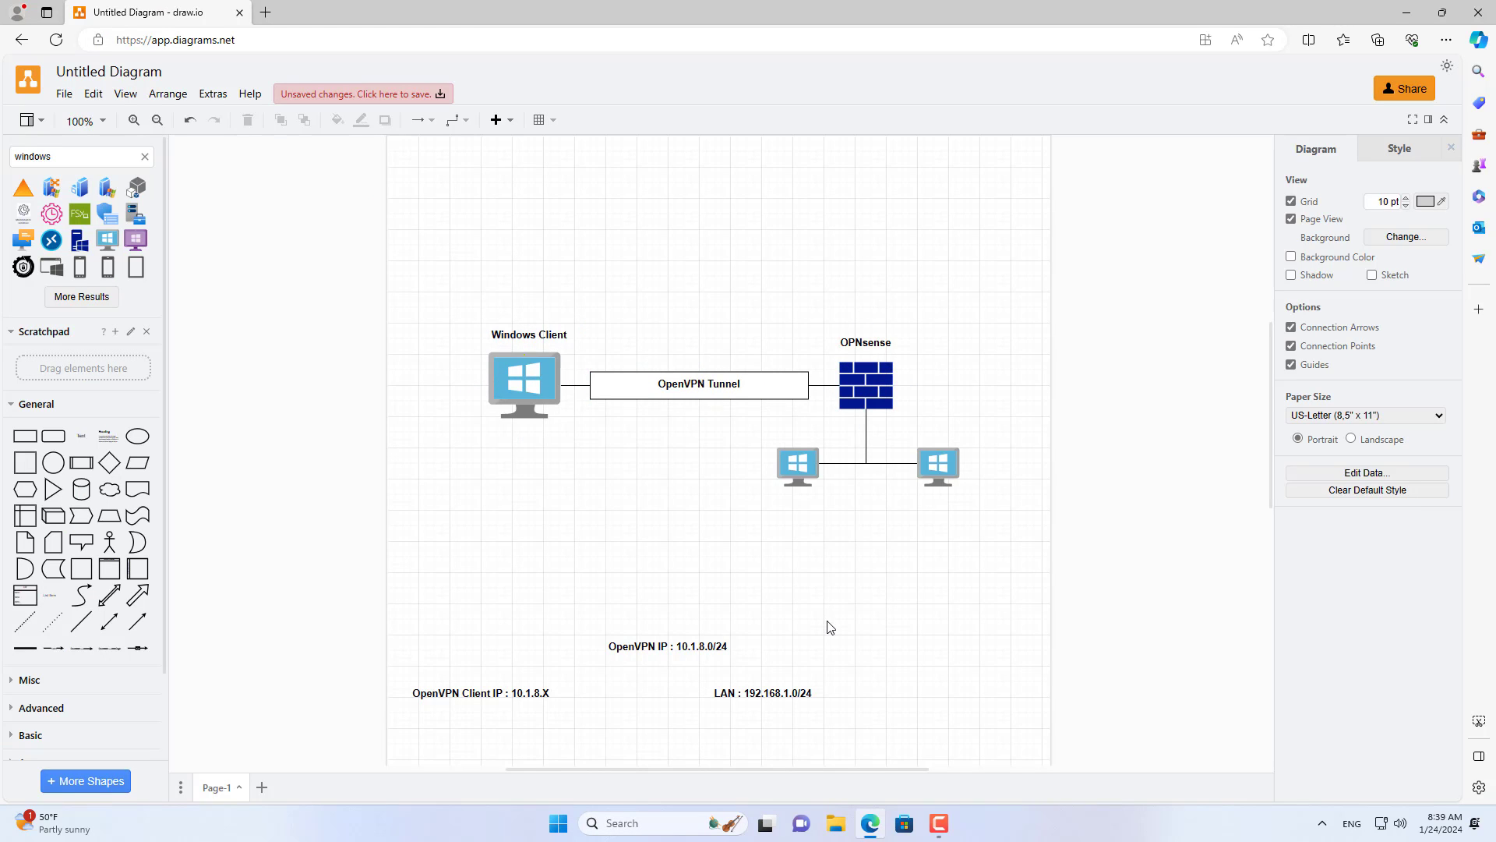
{"action": "left_click_drag", "start_coordinate": [780, 696], "coordinate": [879, 496]}
{"action": "left_click", "coordinate": [906, 595]}
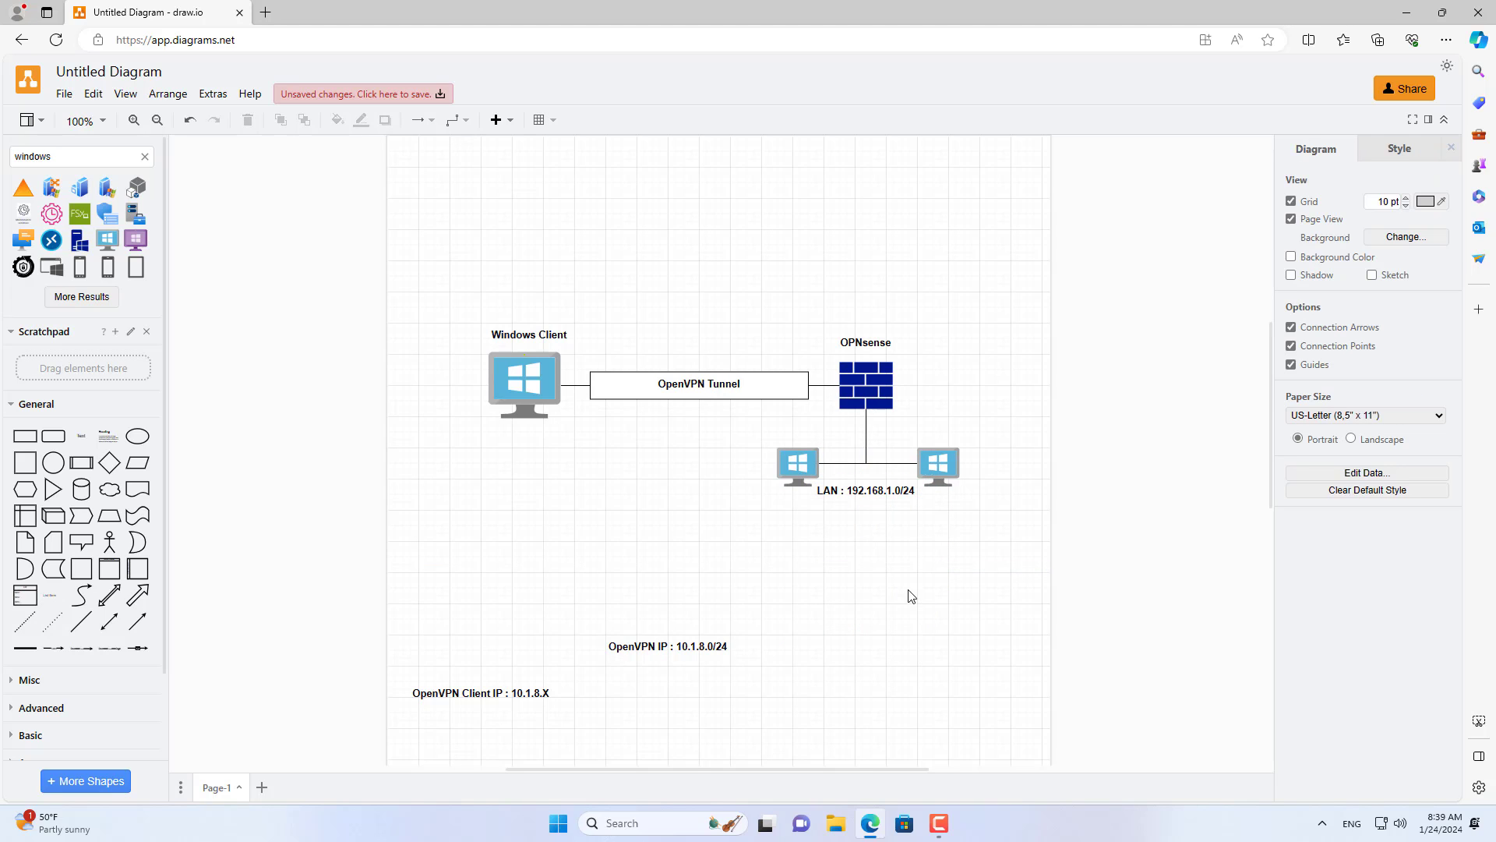
{"action": "left_click_drag", "start_coordinate": [675, 646], "coordinate": [716, 424]}
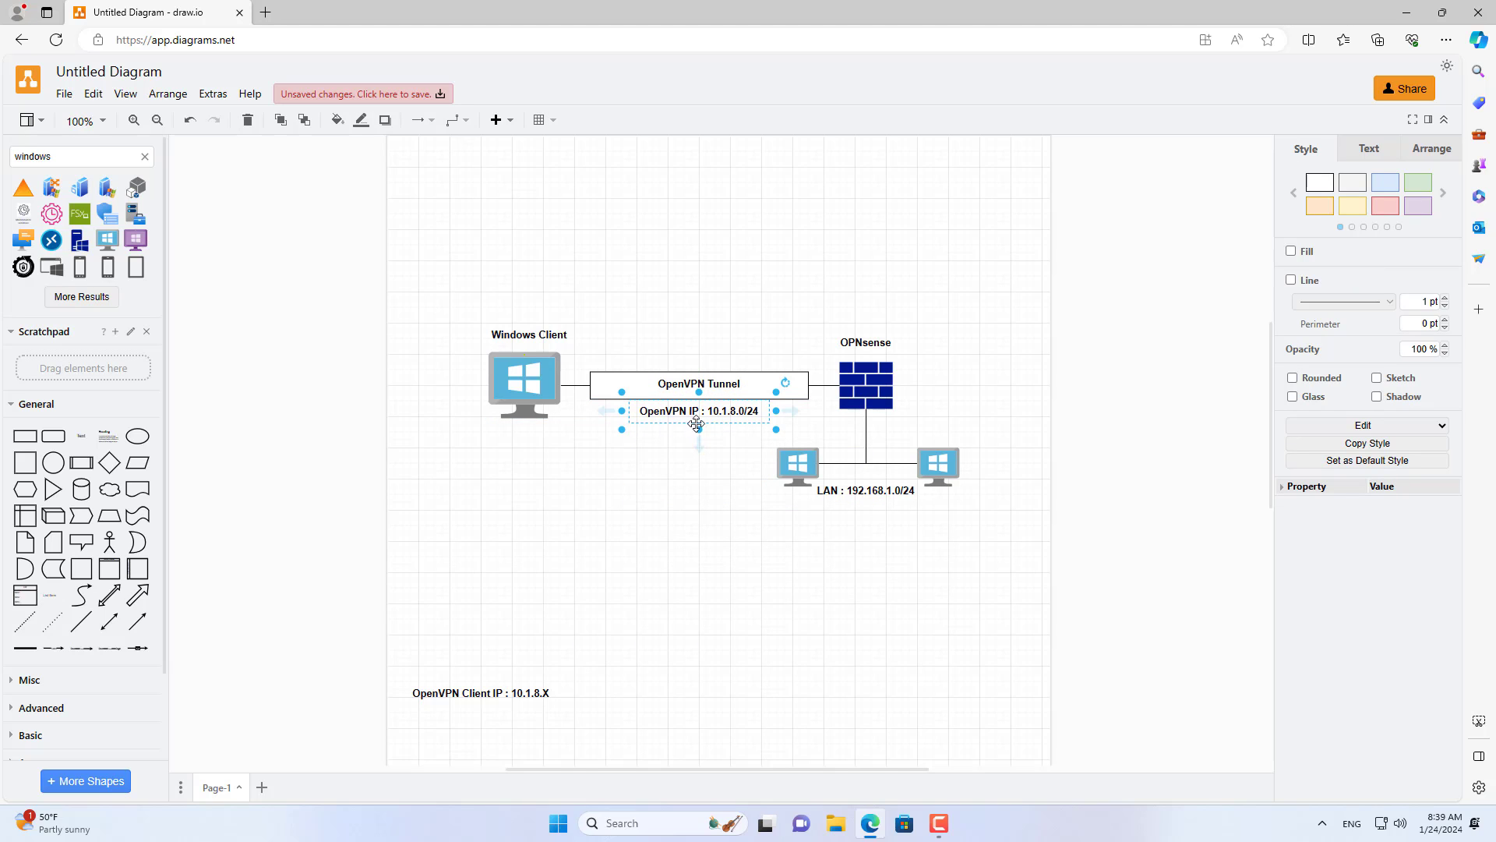
{"action": "left_click", "coordinate": [698, 555]}
{"action": "left_click_drag", "start_coordinate": [485, 699], "coordinate": [538, 441]}
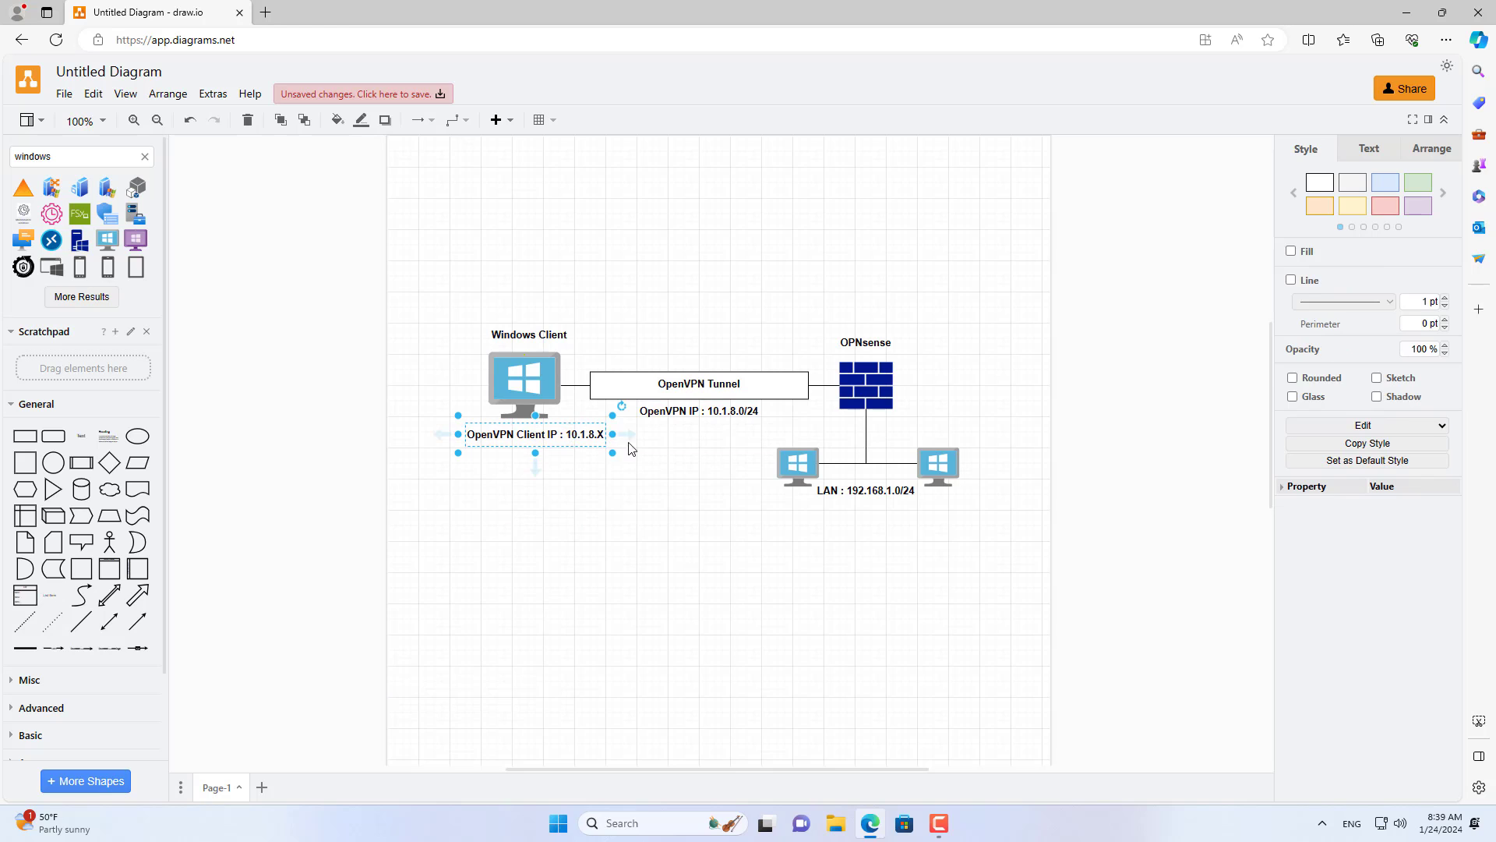
{"action": "left_click", "coordinate": [604, 507]}
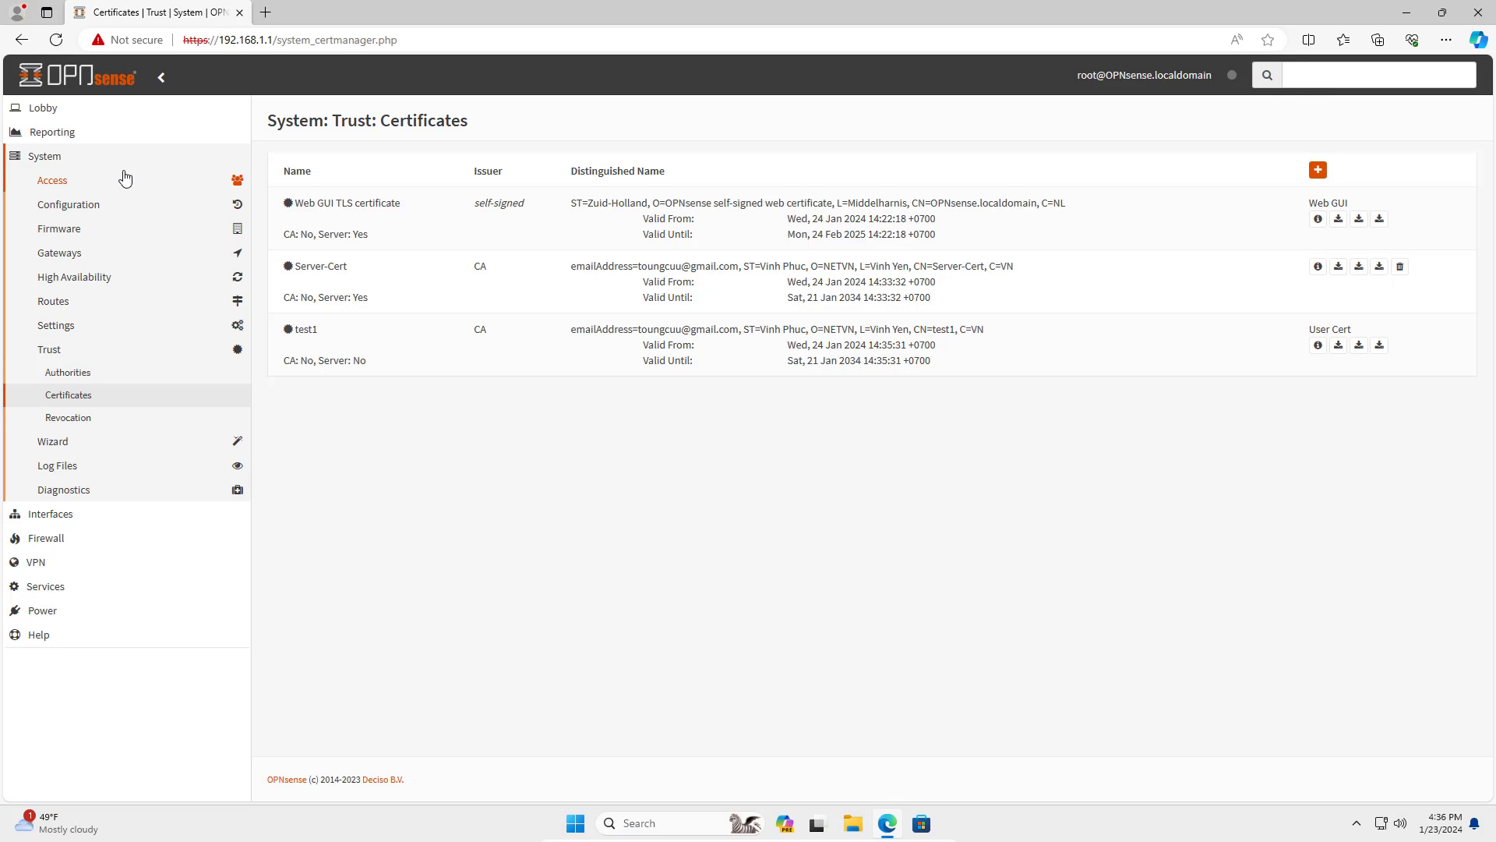
Go to VPN > OpenVPN and open the static keys list.
{"action": "left_click", "coordinate": [84, 166]}
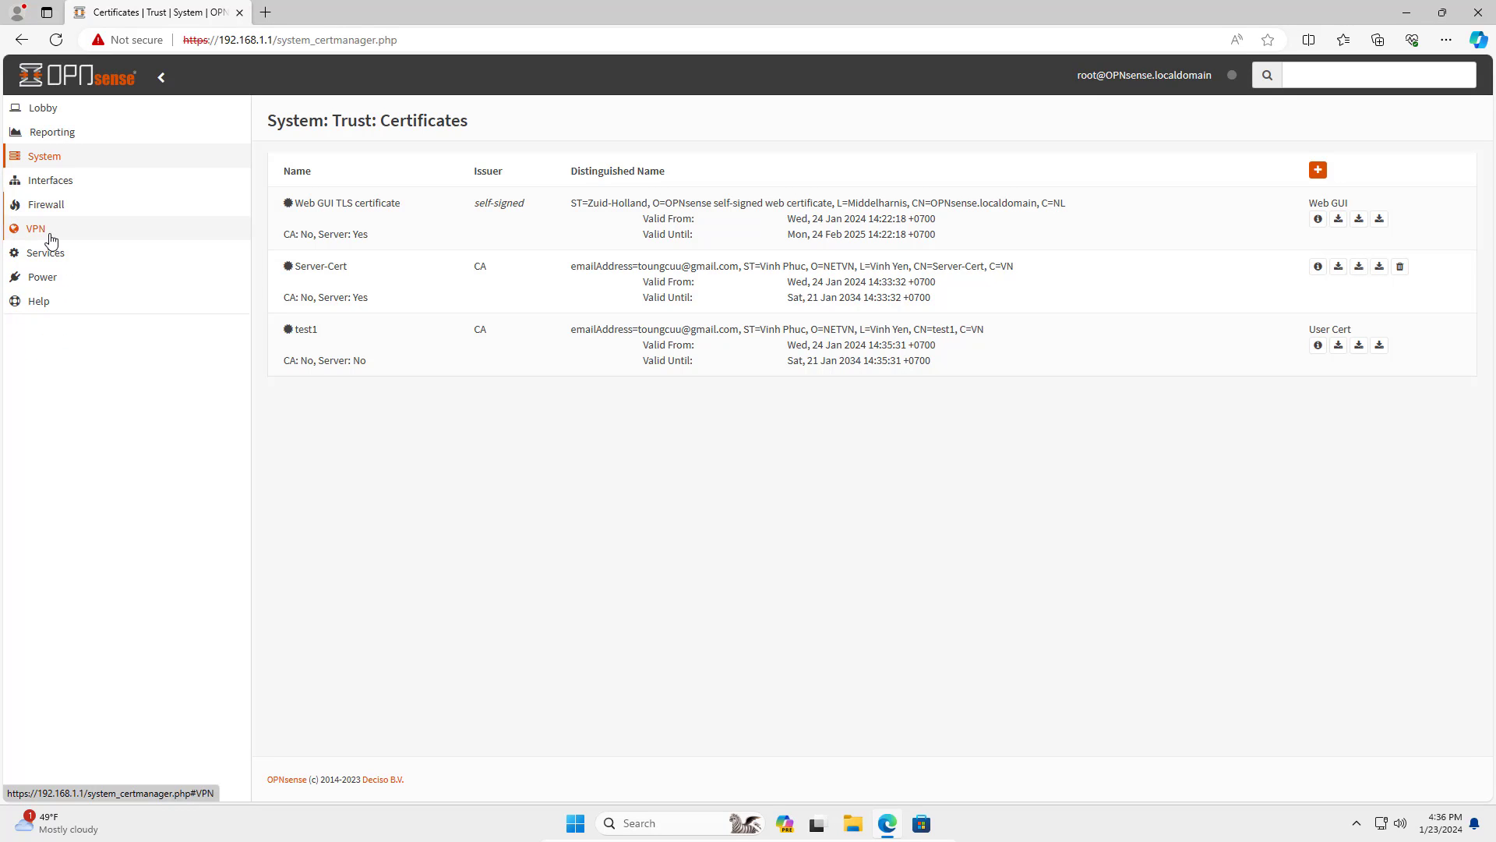
{"action": "left_click", "coordinate": [45, 230]}
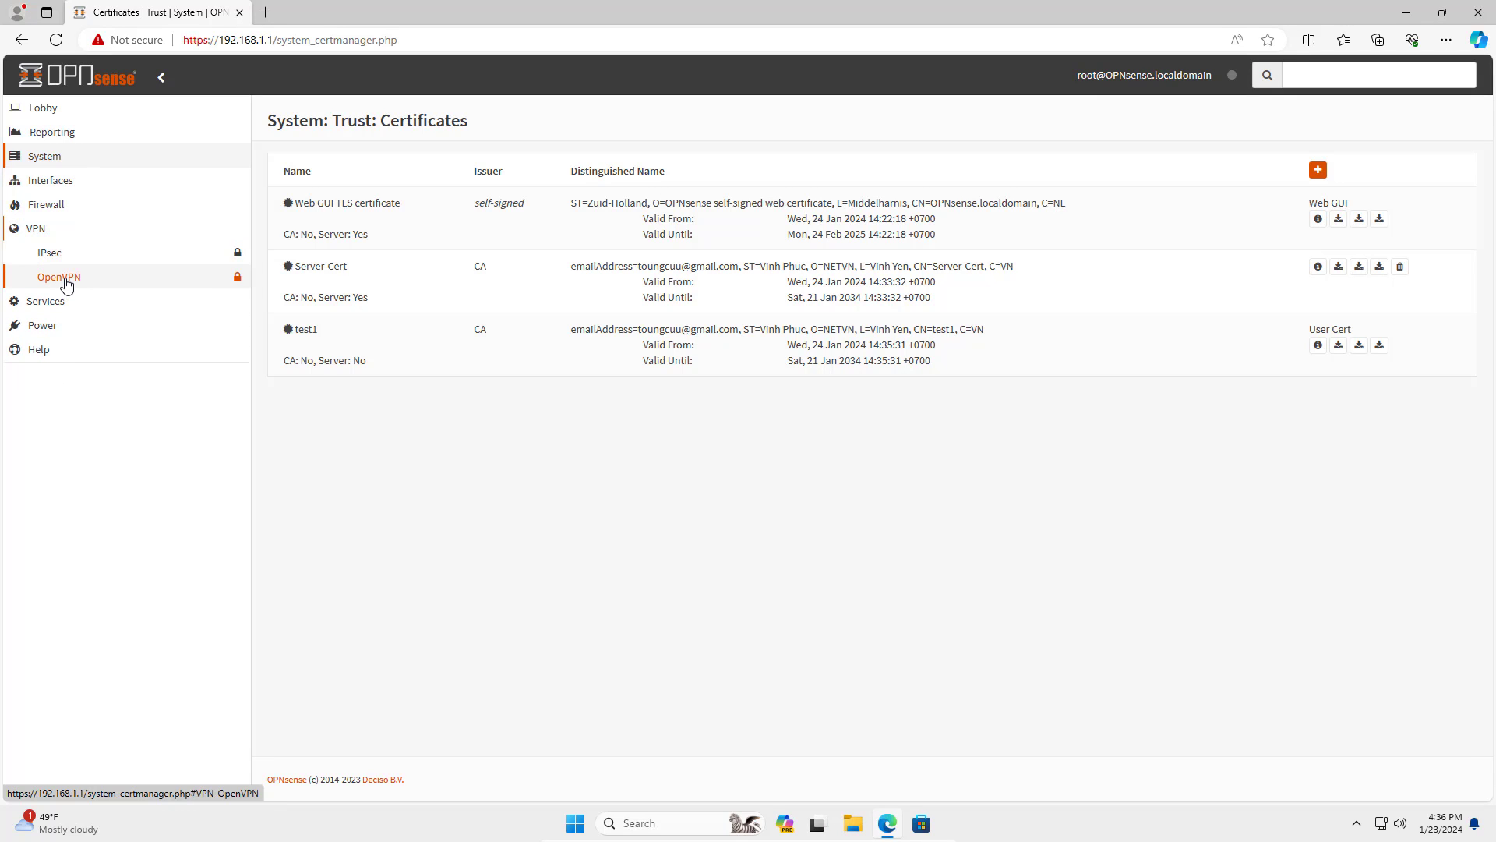
{"action": "left_click", "coordinate": [63, 277]}
{"action": "left_click", "coordinate": [108, 305]}
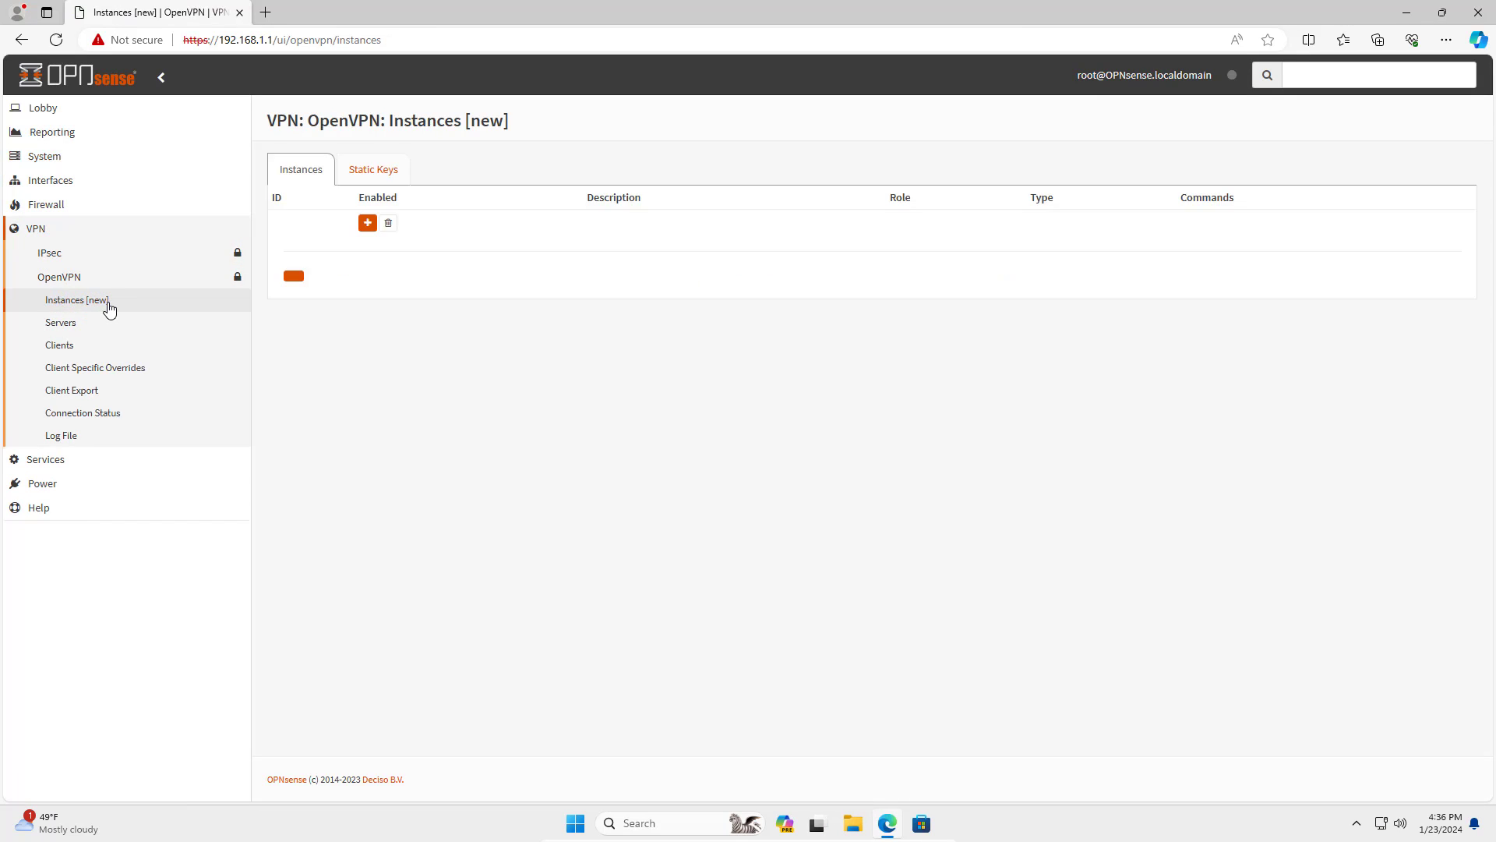
{"action": "left_click", "coordinate": [381, 182]}
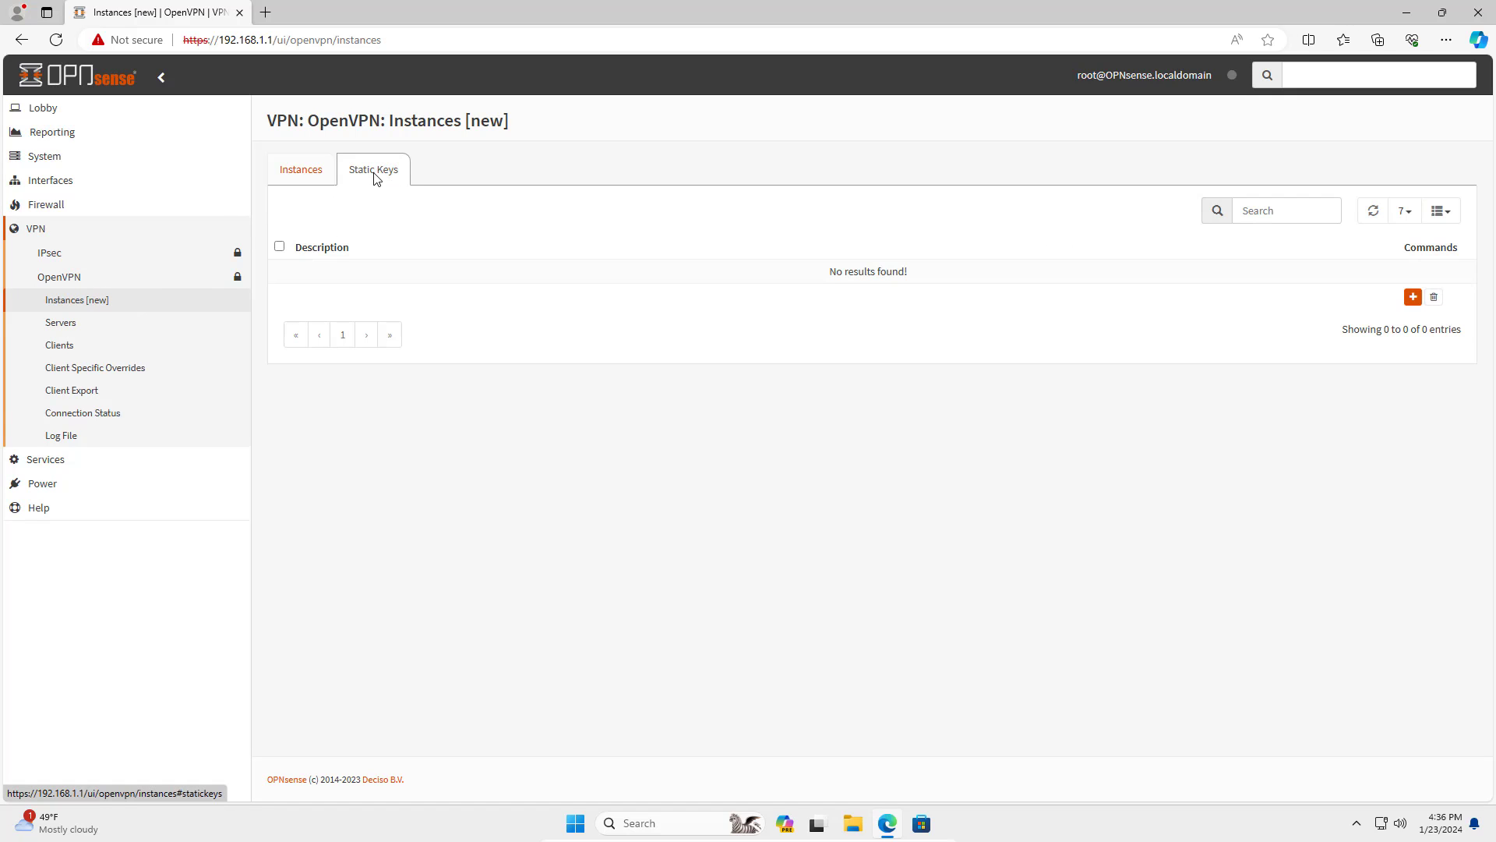
Add an auth-mode static key test1_auth with a newly generated 2048-bit key and save it.
{"action": "left_click", "coordinate": [1413, 296]}
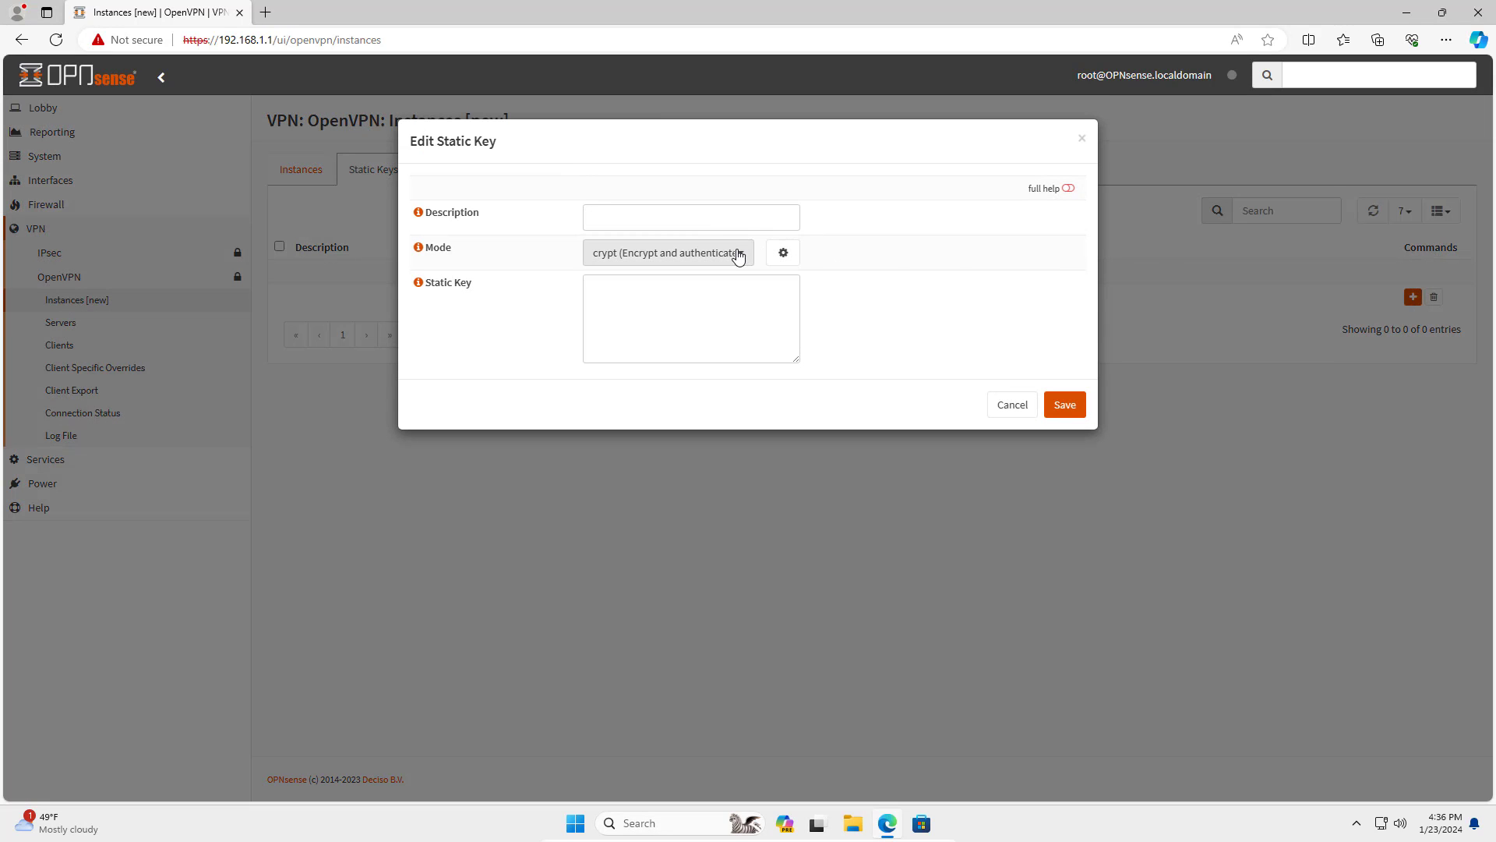
{"action": "left_click", "coordinate": [738, 254]}
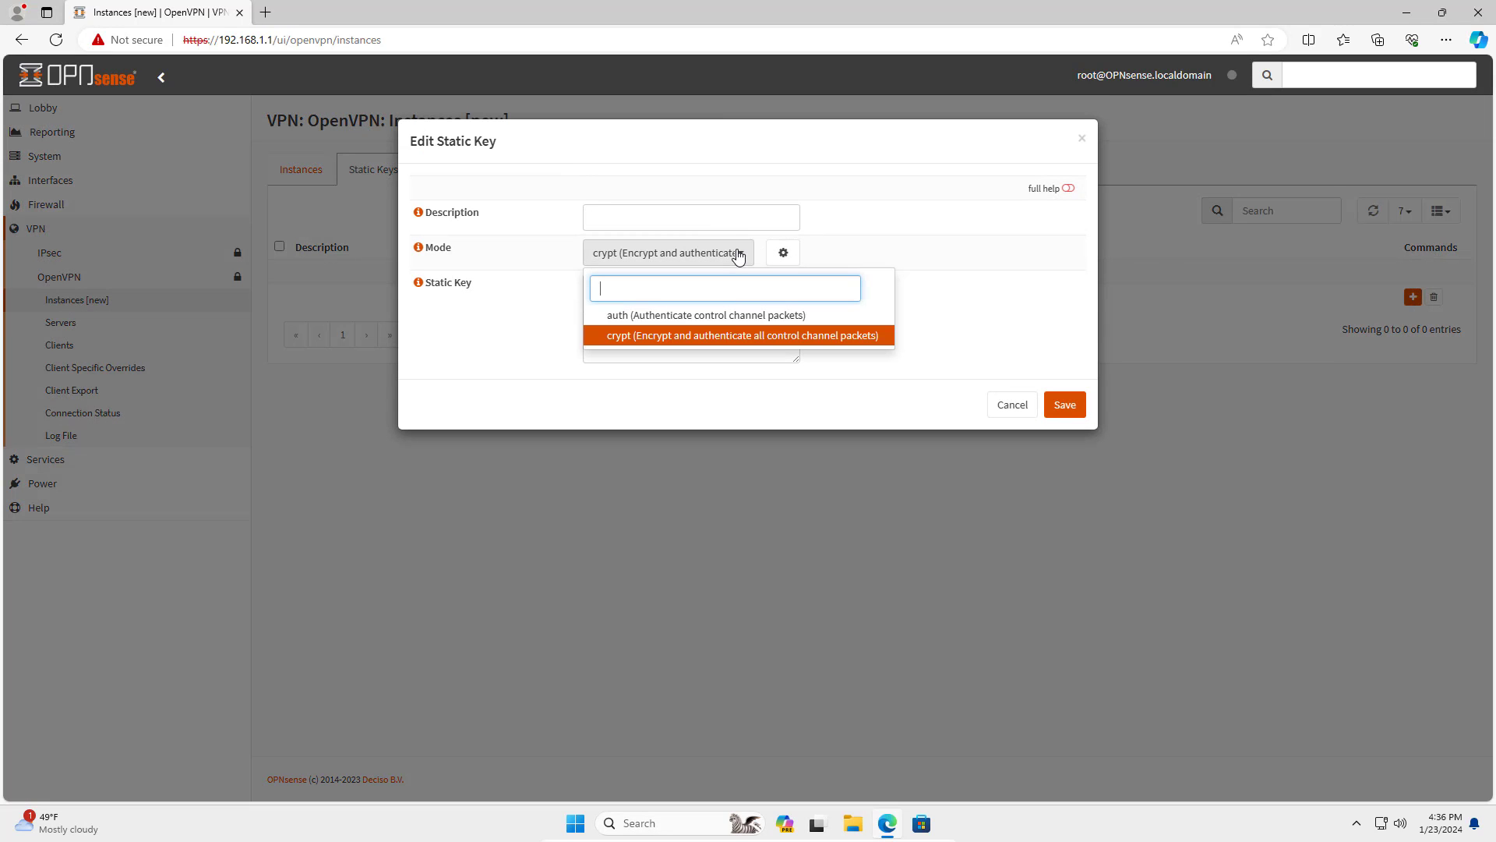
{"action": "left_click", "coordinate": [753, 315]}
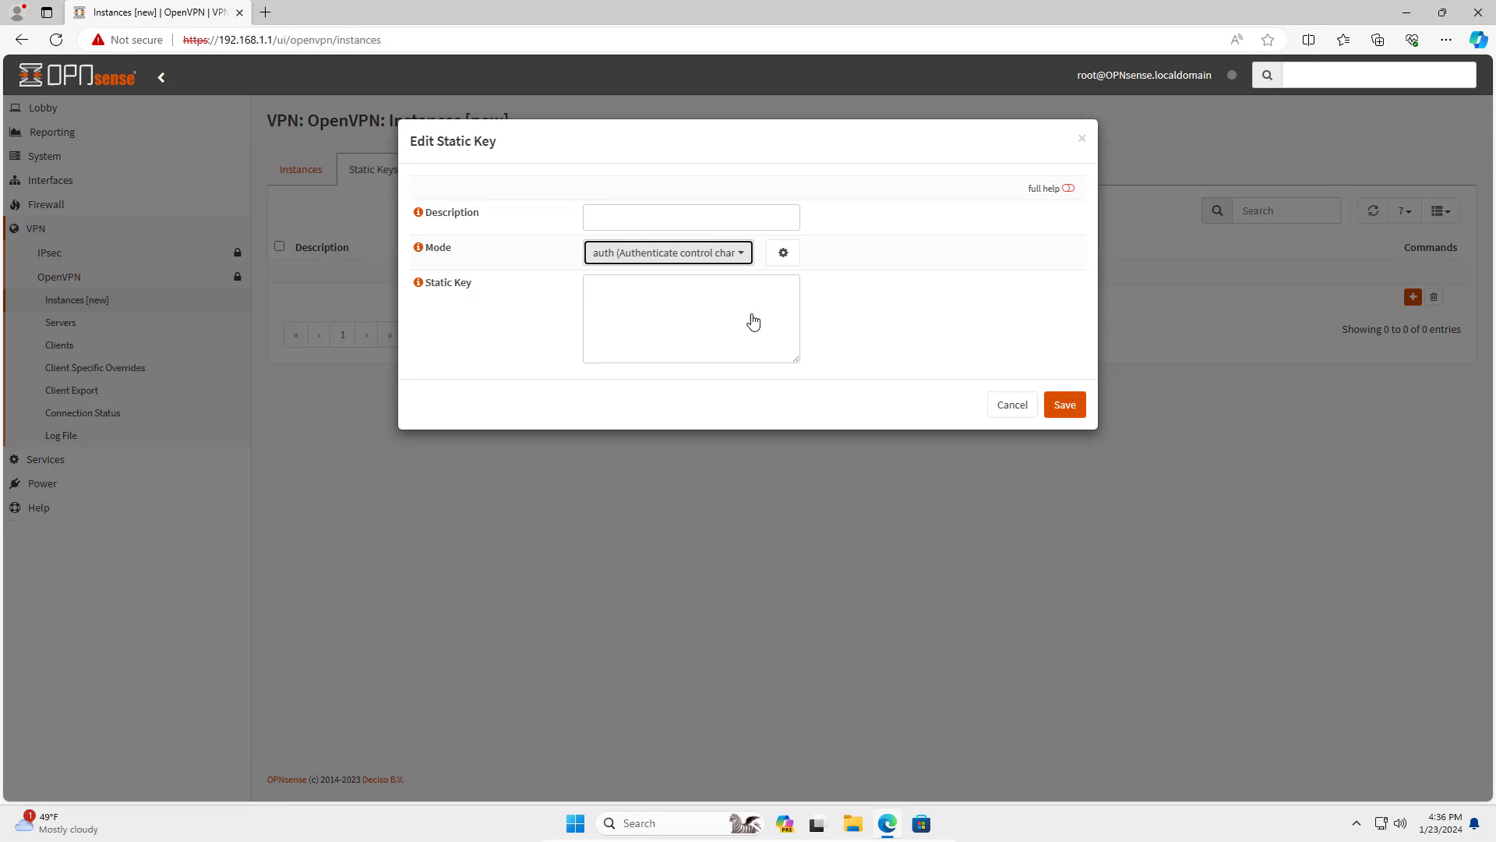
{"action": "left_click", "coordinate": [783, 255]}
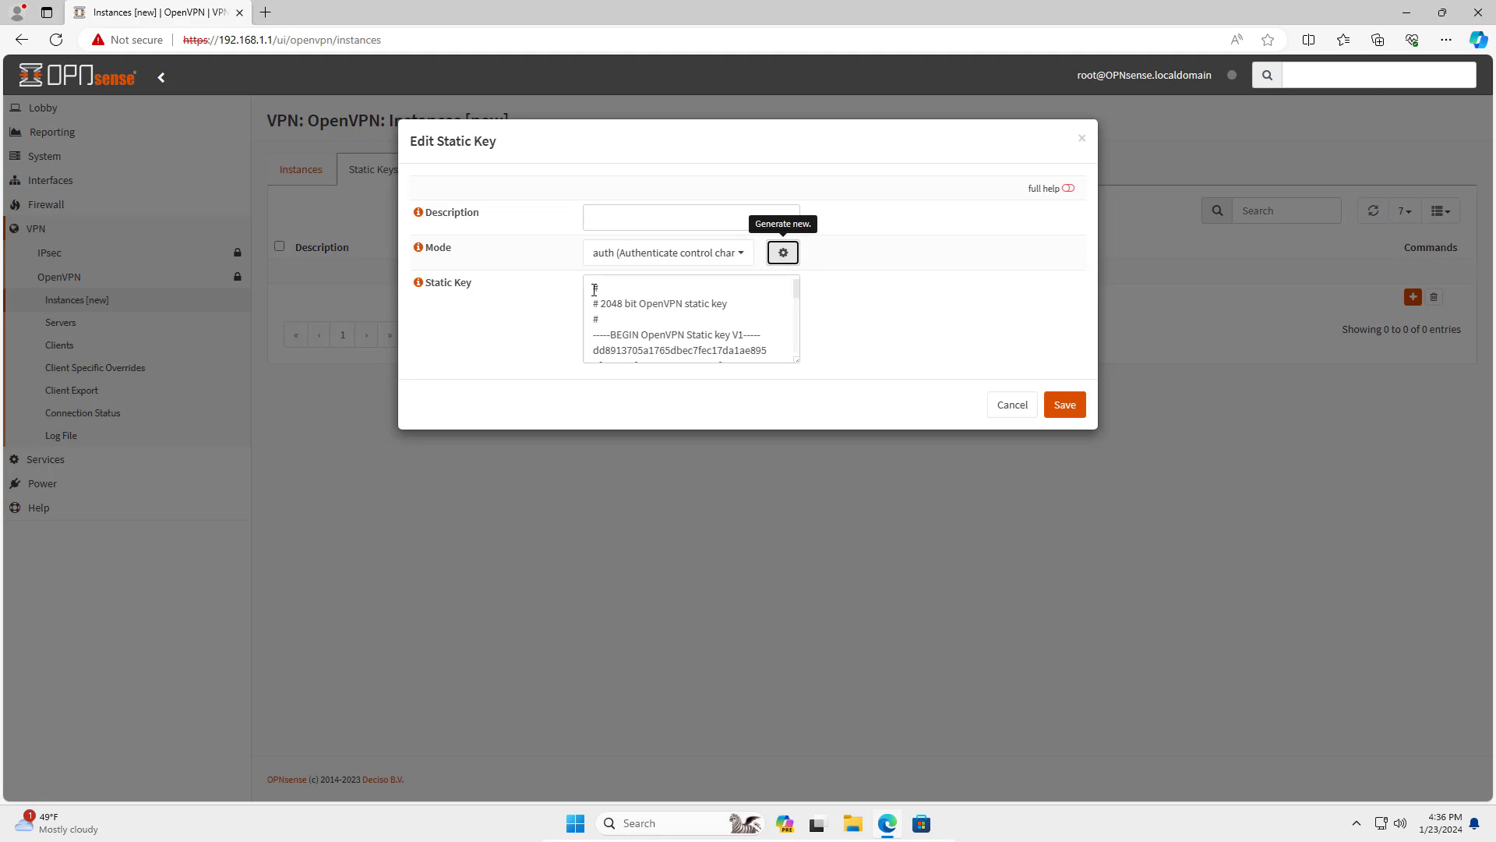
{"action": "left_click_drag", "start_coordinate": [595, 290], "coordinate": [767, 384]}
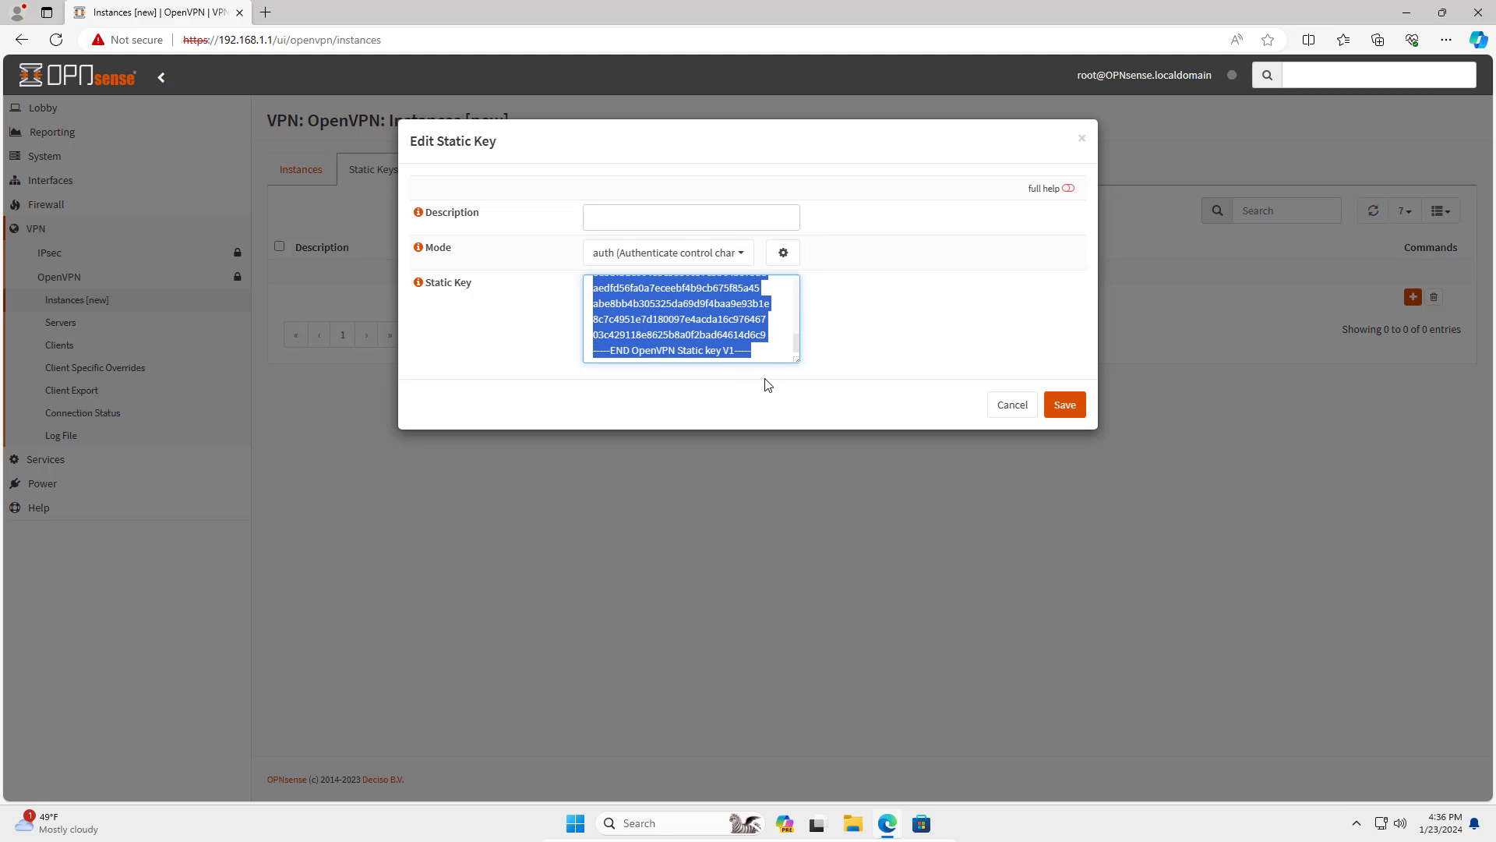
{"action": "left_click", "coordinate": [681, 217]}
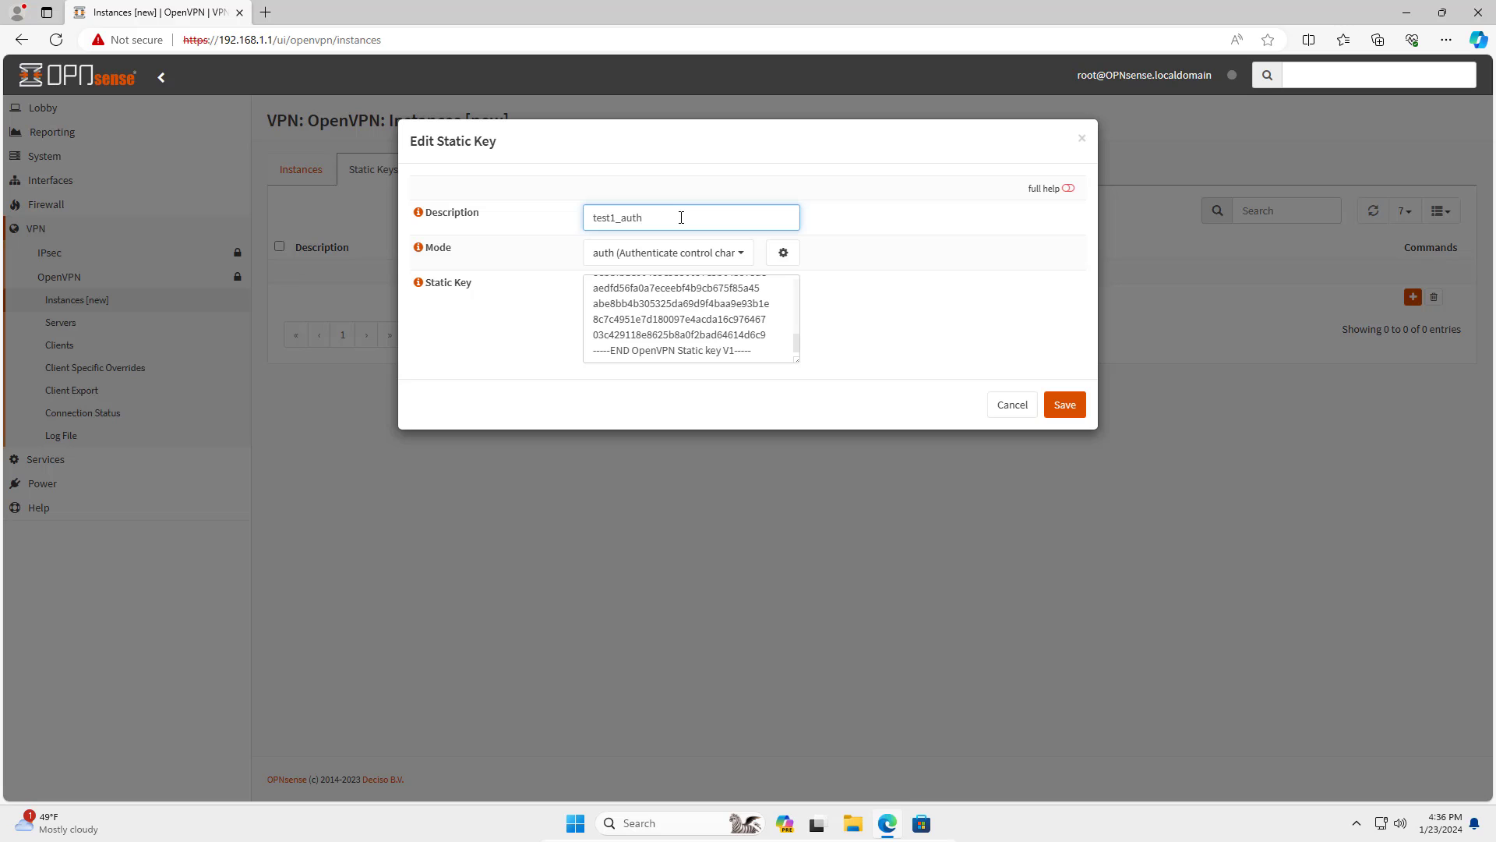
{"action": "double_click", "coordinate": [602, 217]}
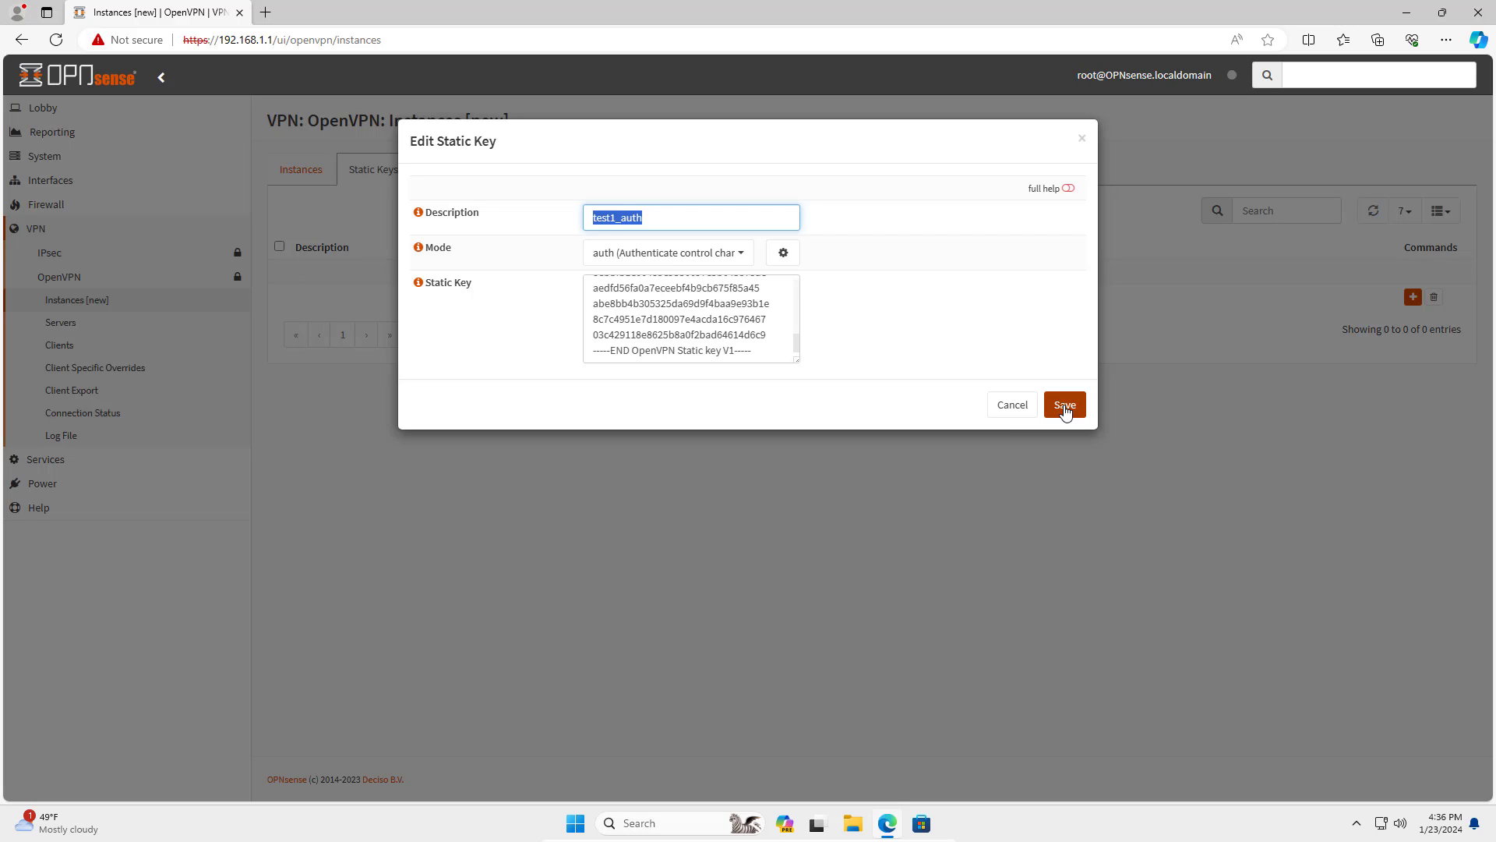
{"action": "left_click", "coordinate": [1065, 404]}
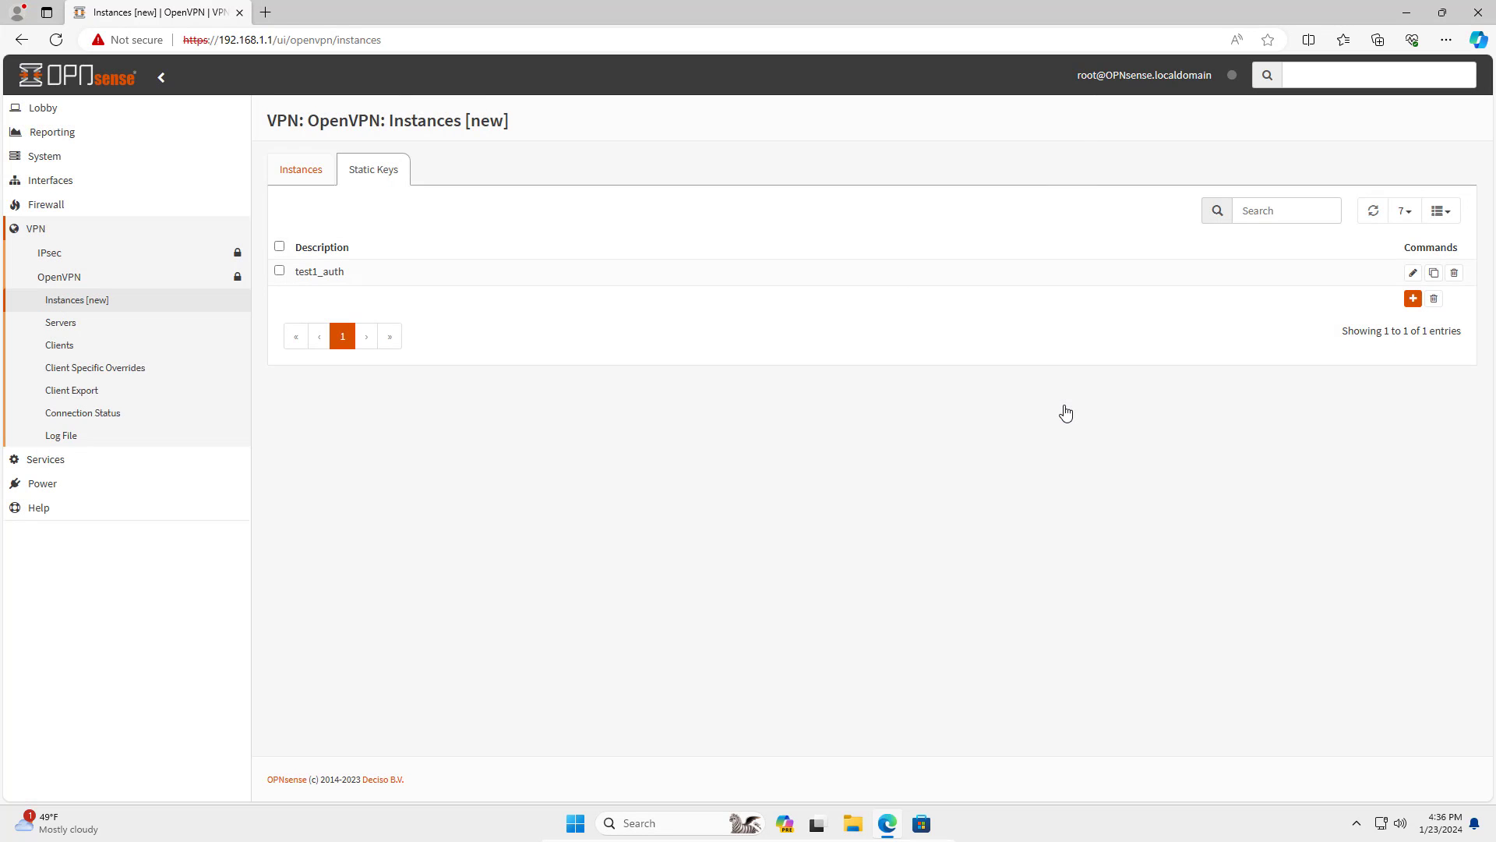
Return to the OpenVPN instances list.
{"action": "double_click", "coordinate": [303, 270]}
{"action": "left_click", "coordinate": [463, 329]}
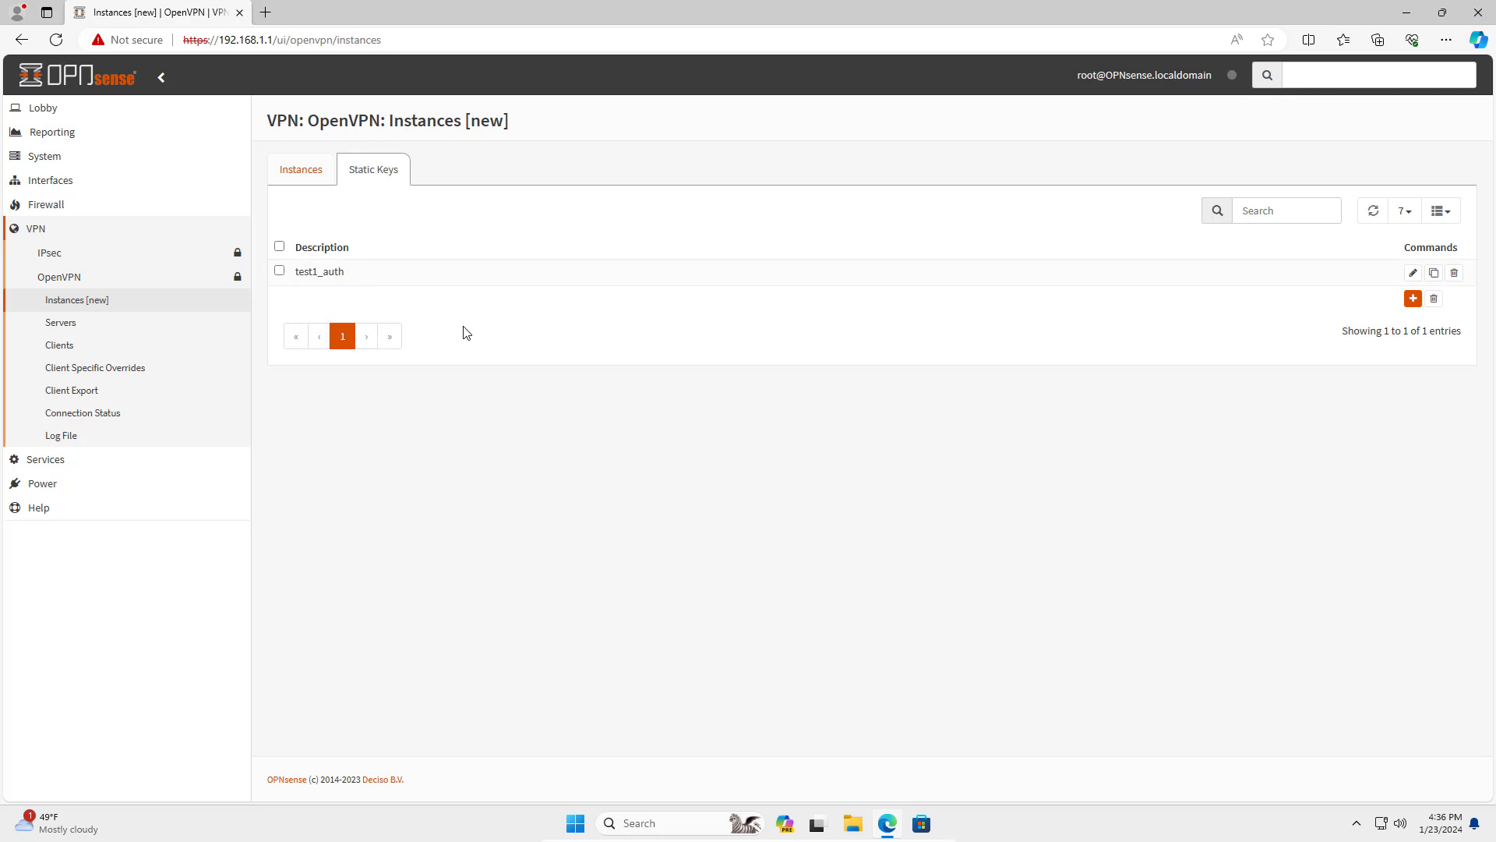
{"action": "left_click", "coordinate": [302, 170]}
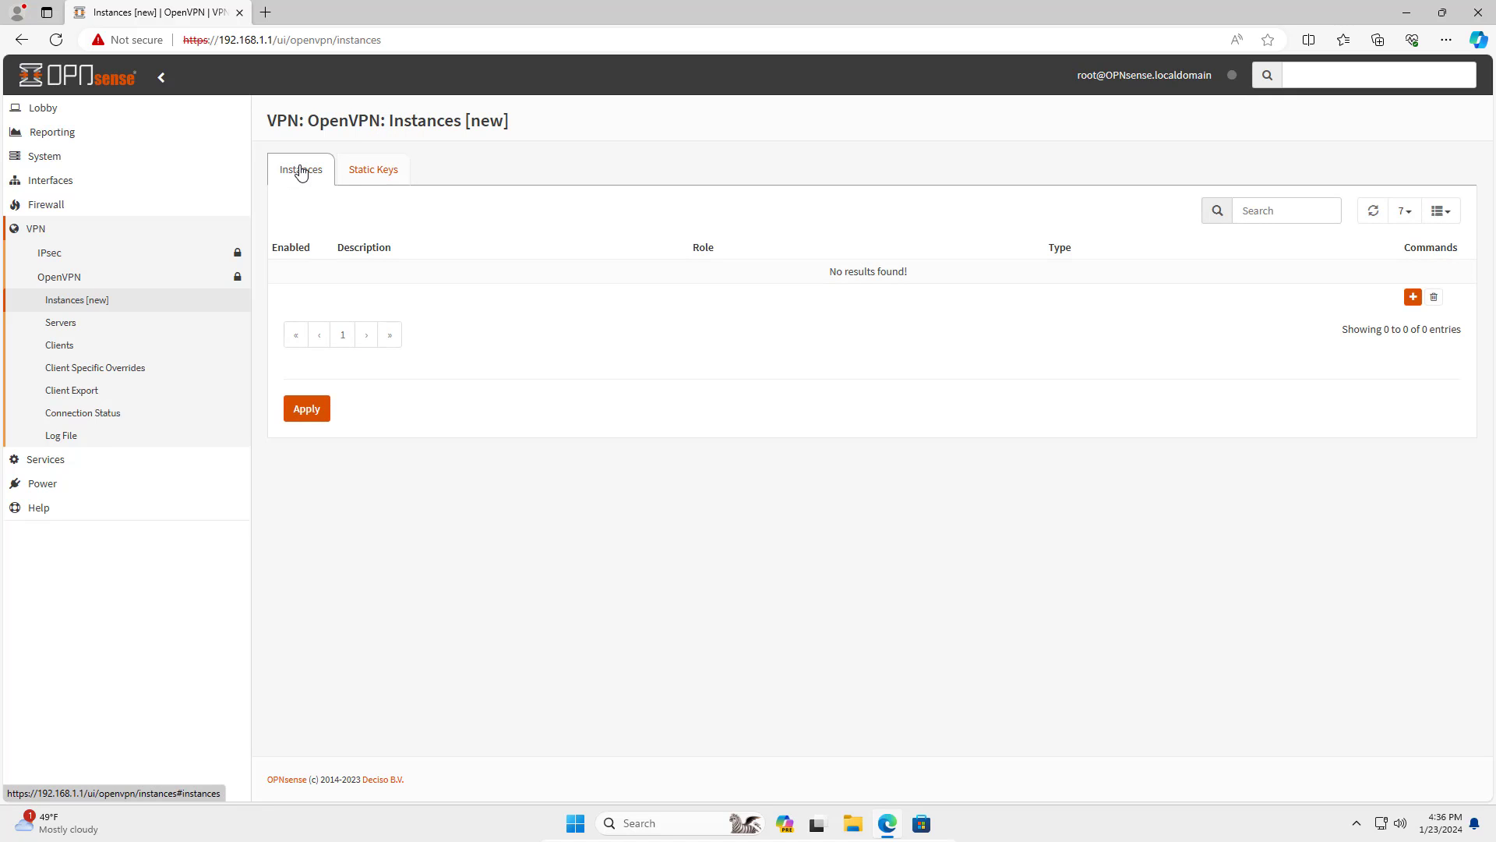
Add a new instance MyServer on UDP (IPv4) port 1194 with tunnel network 10.1.8.0/24.
{"action": "left_click", "coordinate": [1414, 298]}
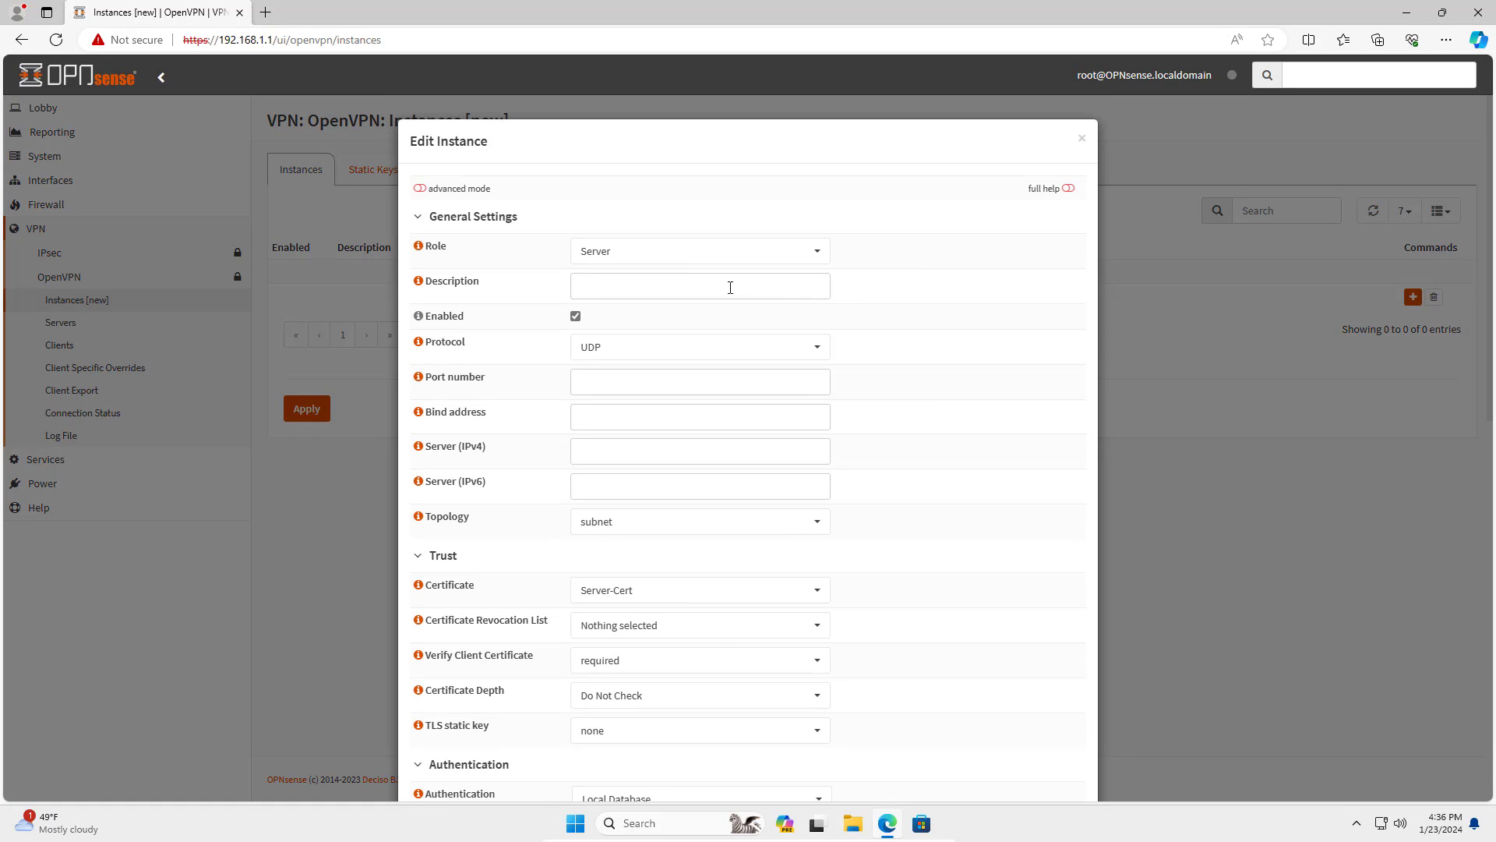
{"action": "left_click", "coordinate": [720, 286]}
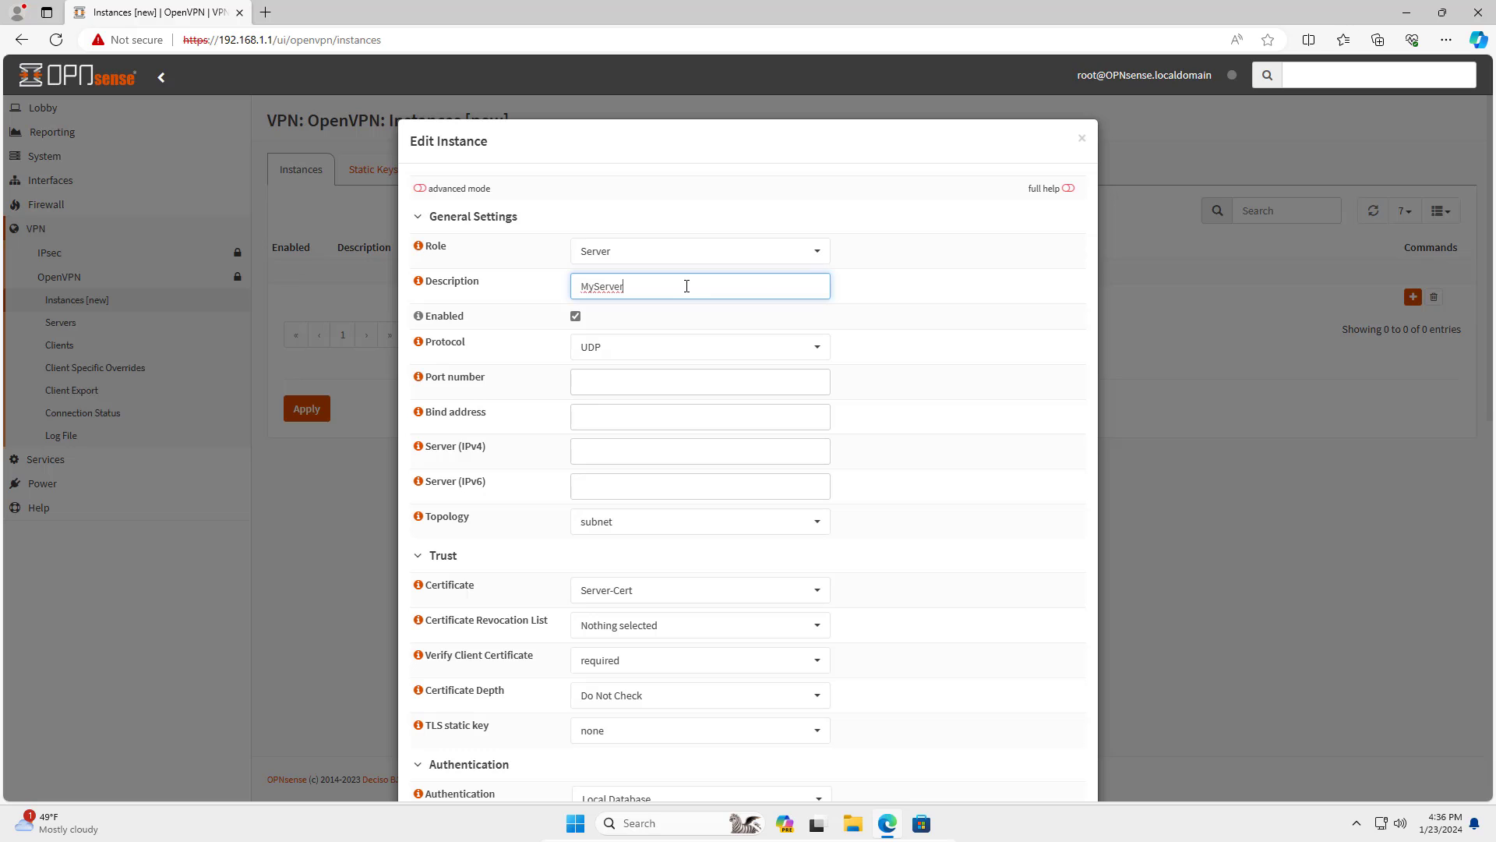
{"action": "left_click_drag", "start_coordinate": [688, 286], "coordinate": [550, 293]}
{"action": "left_click", "coordinate": [684, 351]}
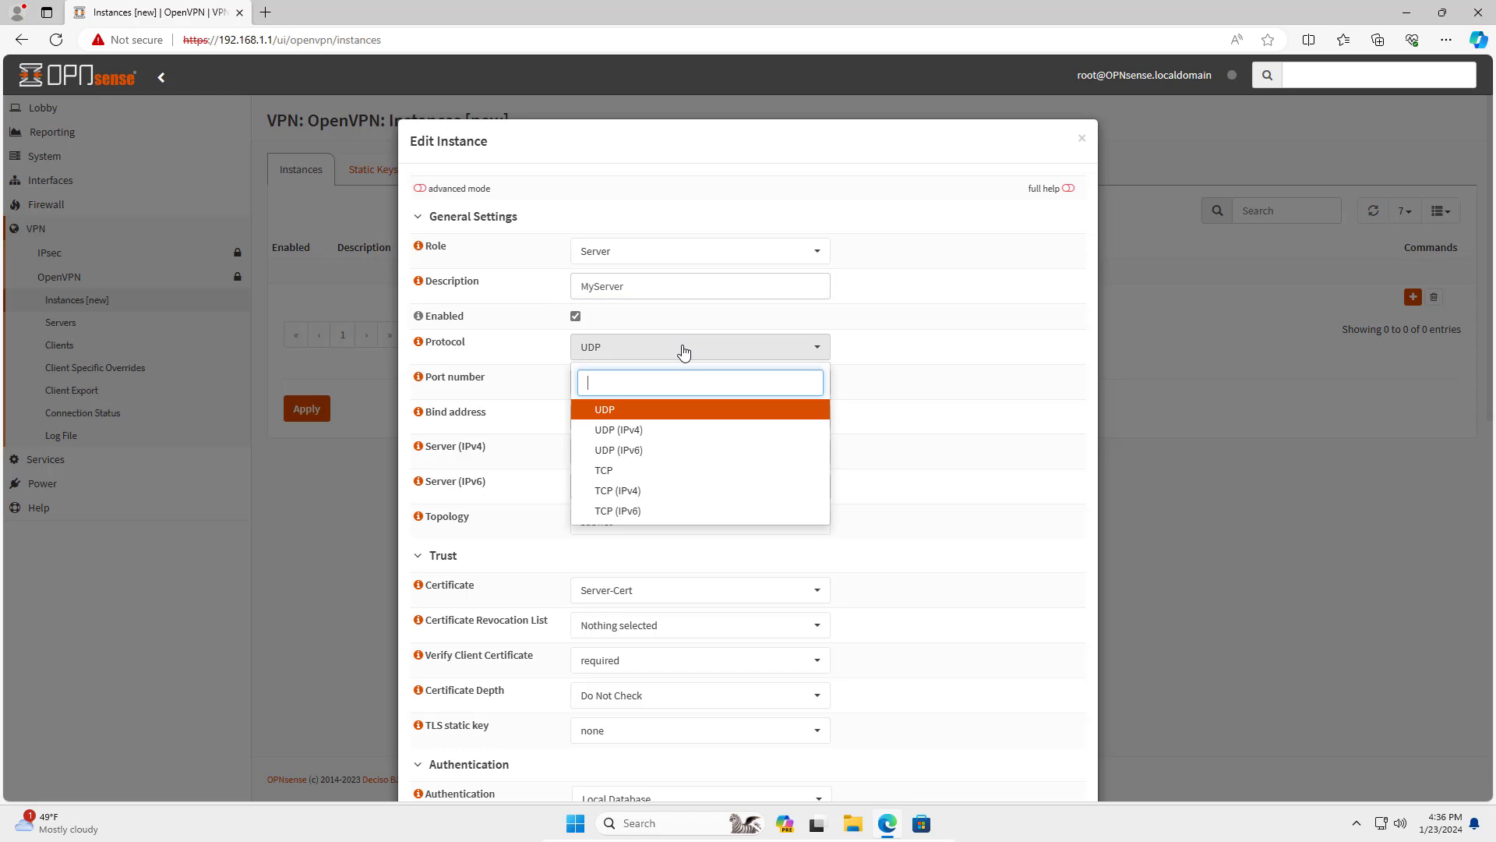
{"action": "left_click", "coordinate": [656, 429]}
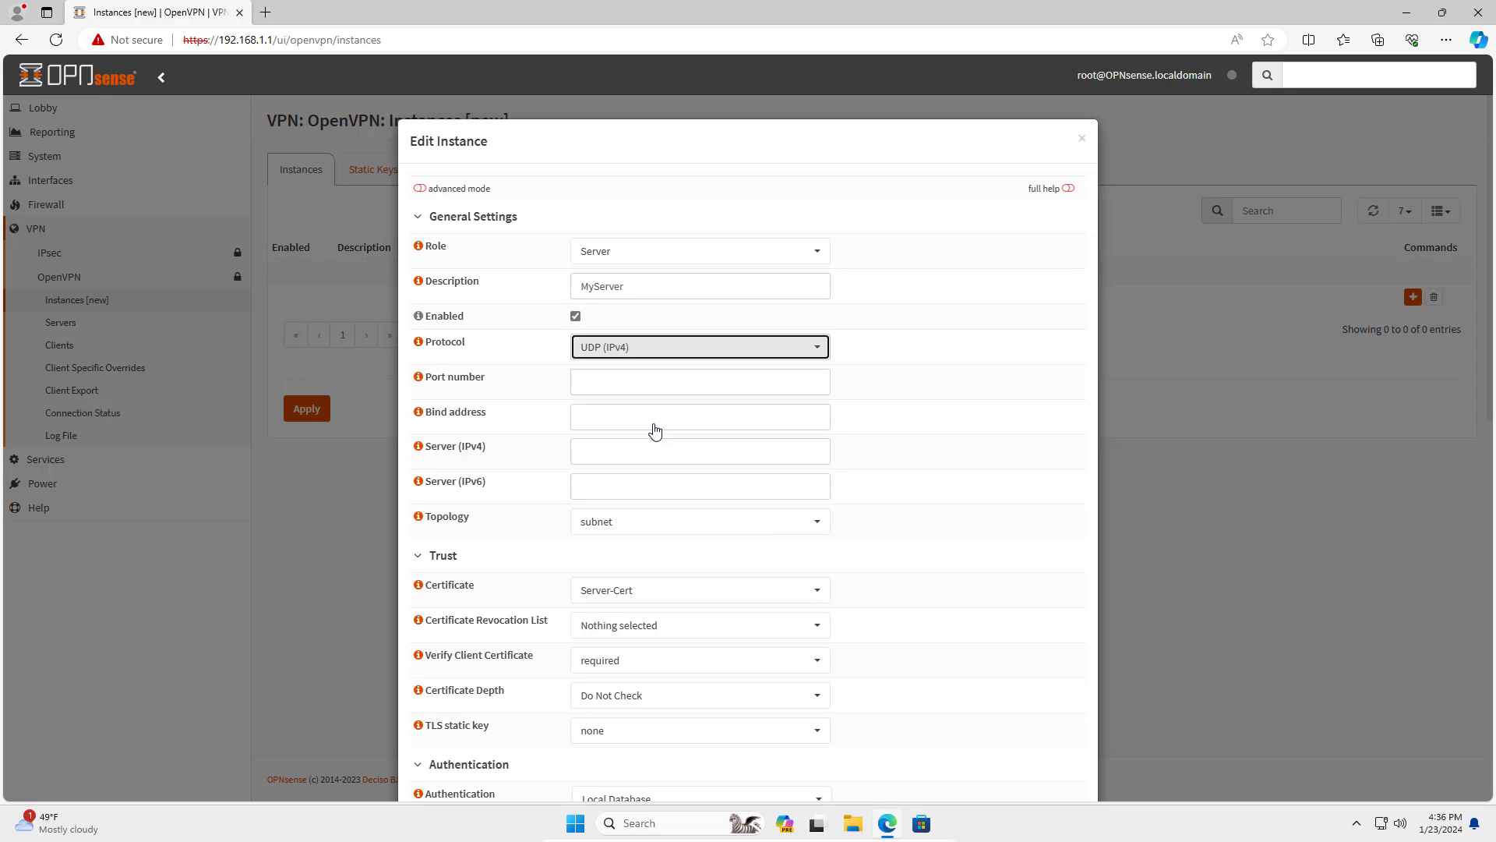
{"action": "left_click", "coordinate": [628, 383]}
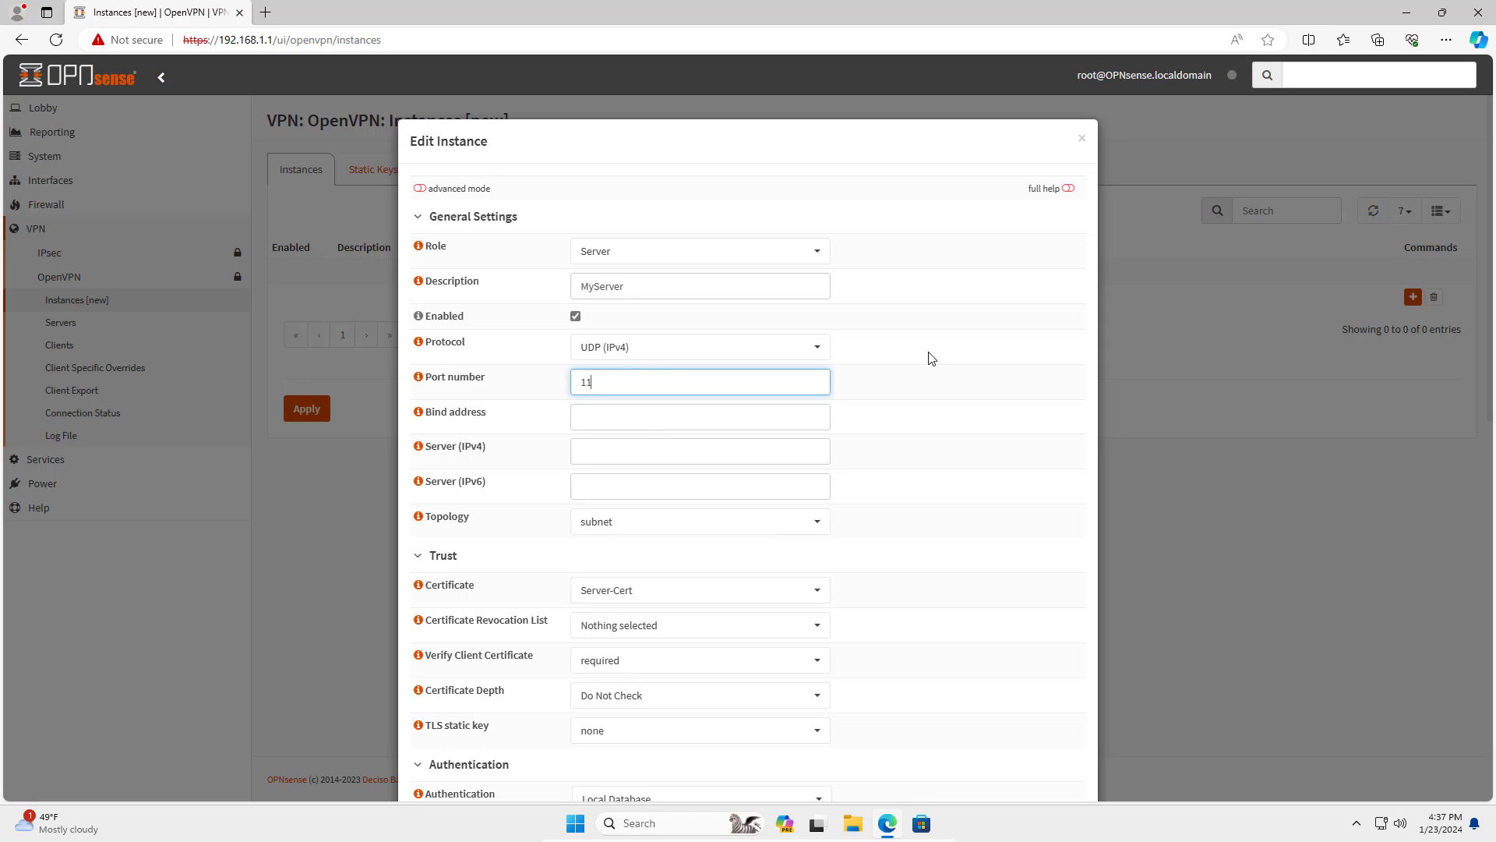
{"action": "left_click", "coordinate": [629, 454]}
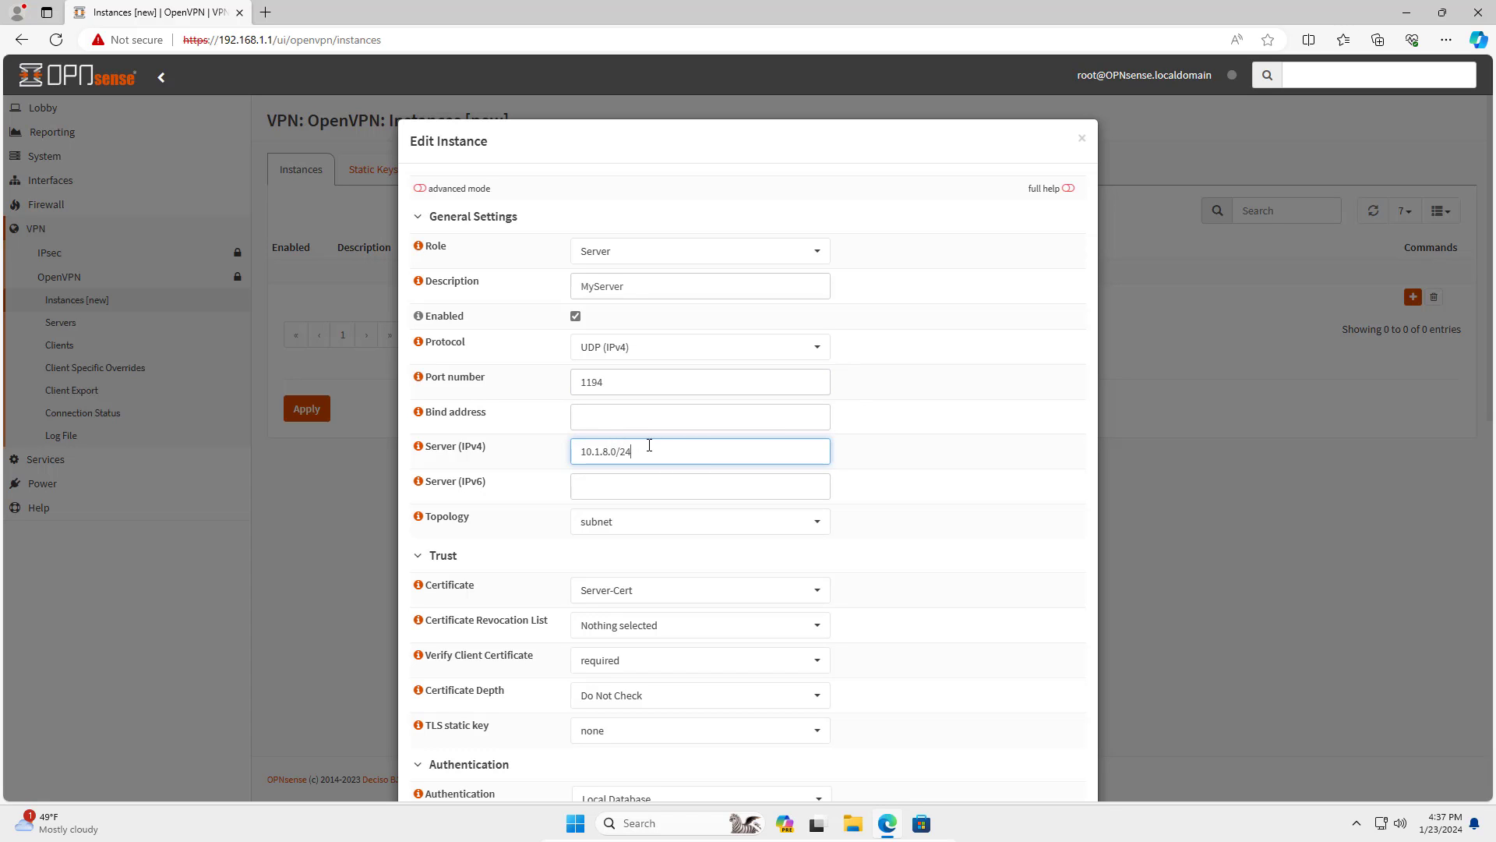
{"action": "left_click_drag", "start_coordinate": [649, 445], "coordinate": [565, 450]}
Use Server-Cert as the certificate and test1_auth as the TLS static key.
{"action": "scroll", "coordinate": [869, 511], "scroll_direction": "down", "scroll_amount": 1}
{"action": "left_click", "coordinate": [718, 478]}
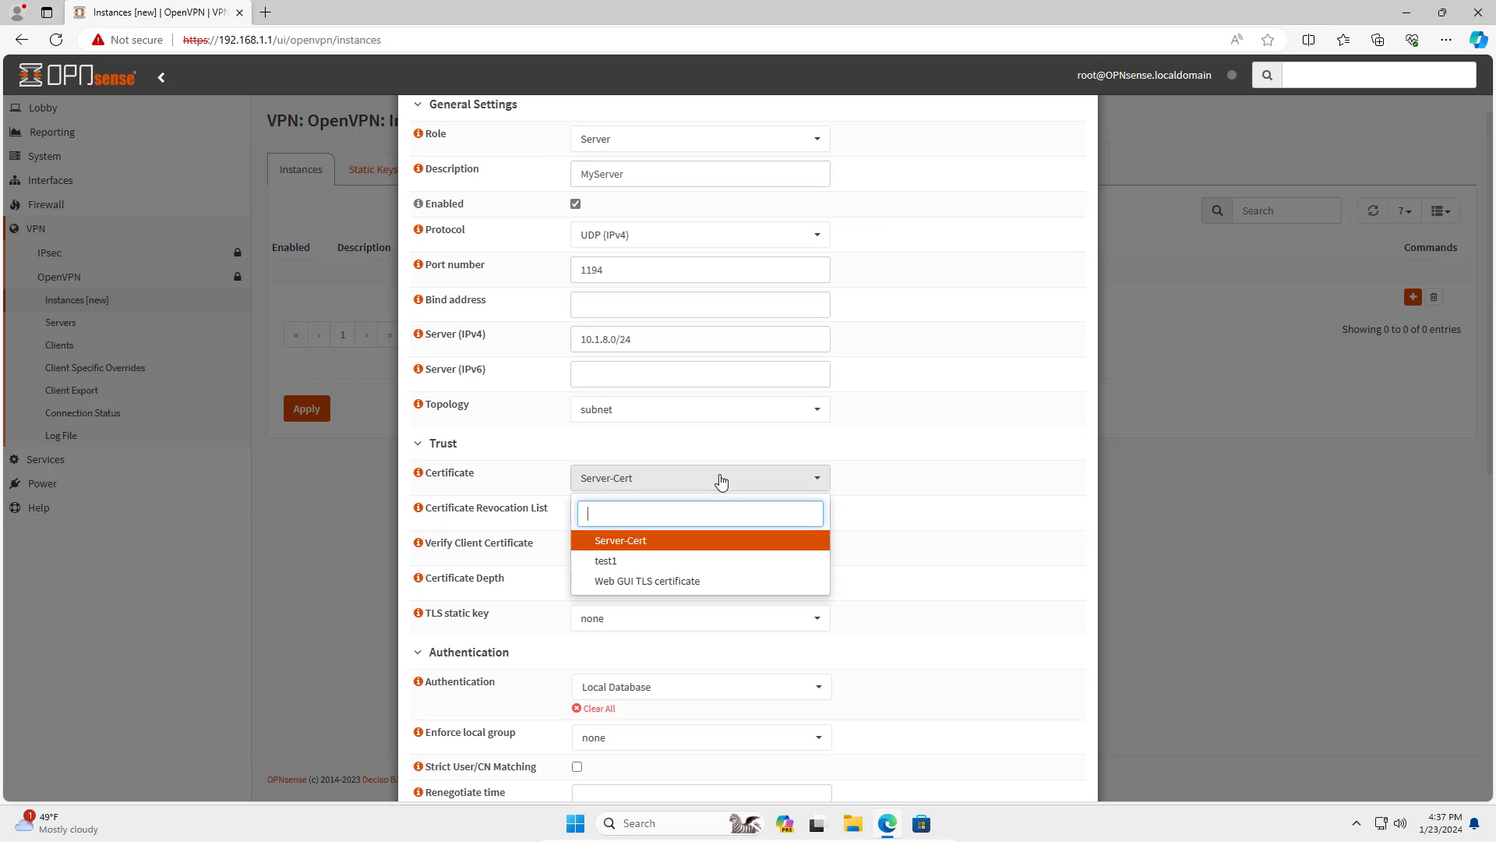
{"action": "left_click", "coordinate": [640, 543]}
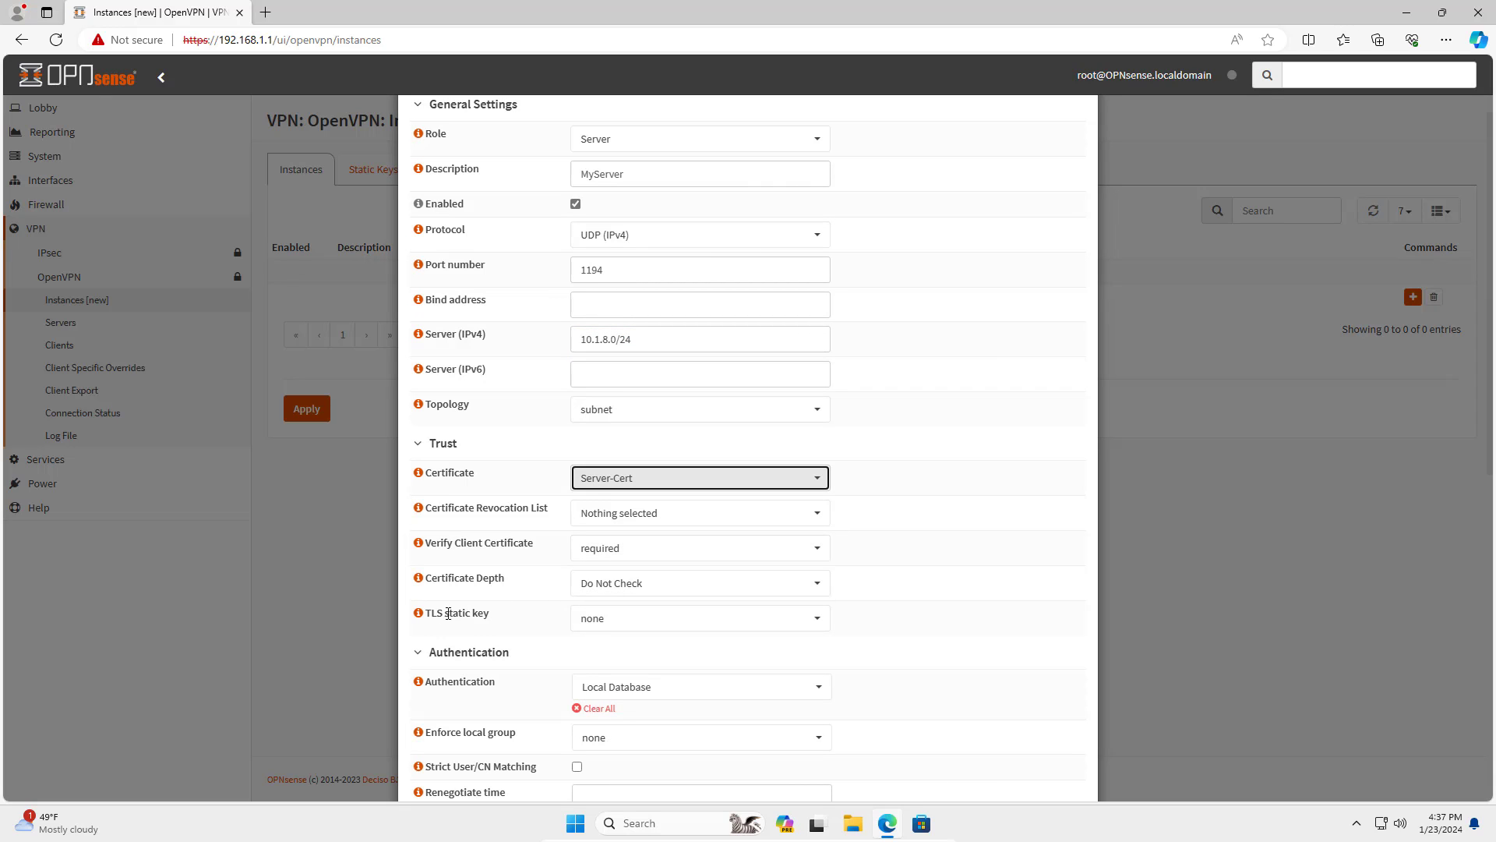
{"action": "left_click_drag", "start_coordinate": [430, 618], "coordinate": [494, 618]}
{"action": "left_click", "coordinate": [645, 629]}
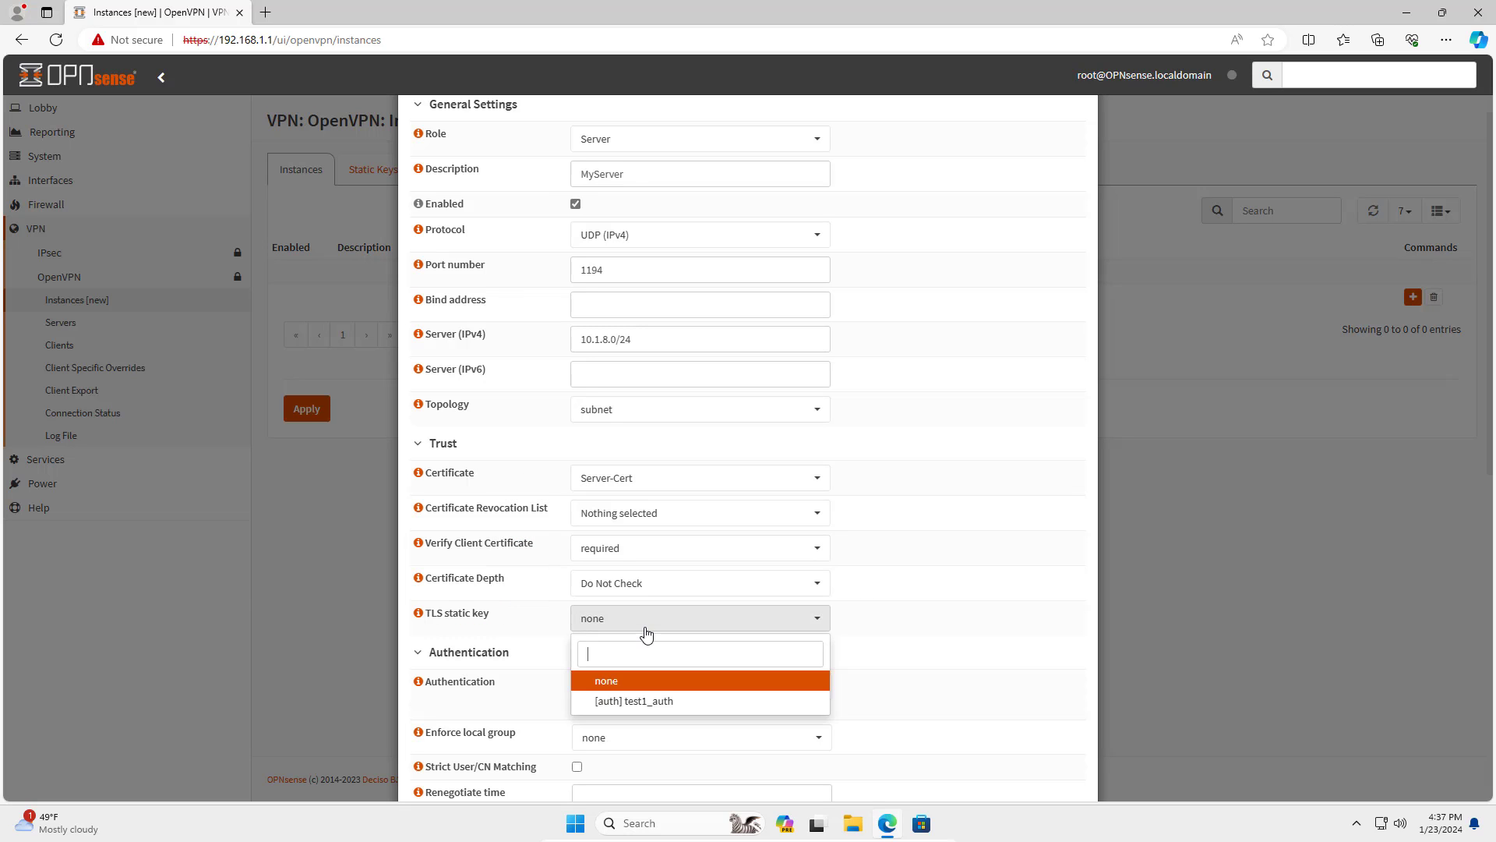
{"action": "left_click", "coordinate": [661, 704]}
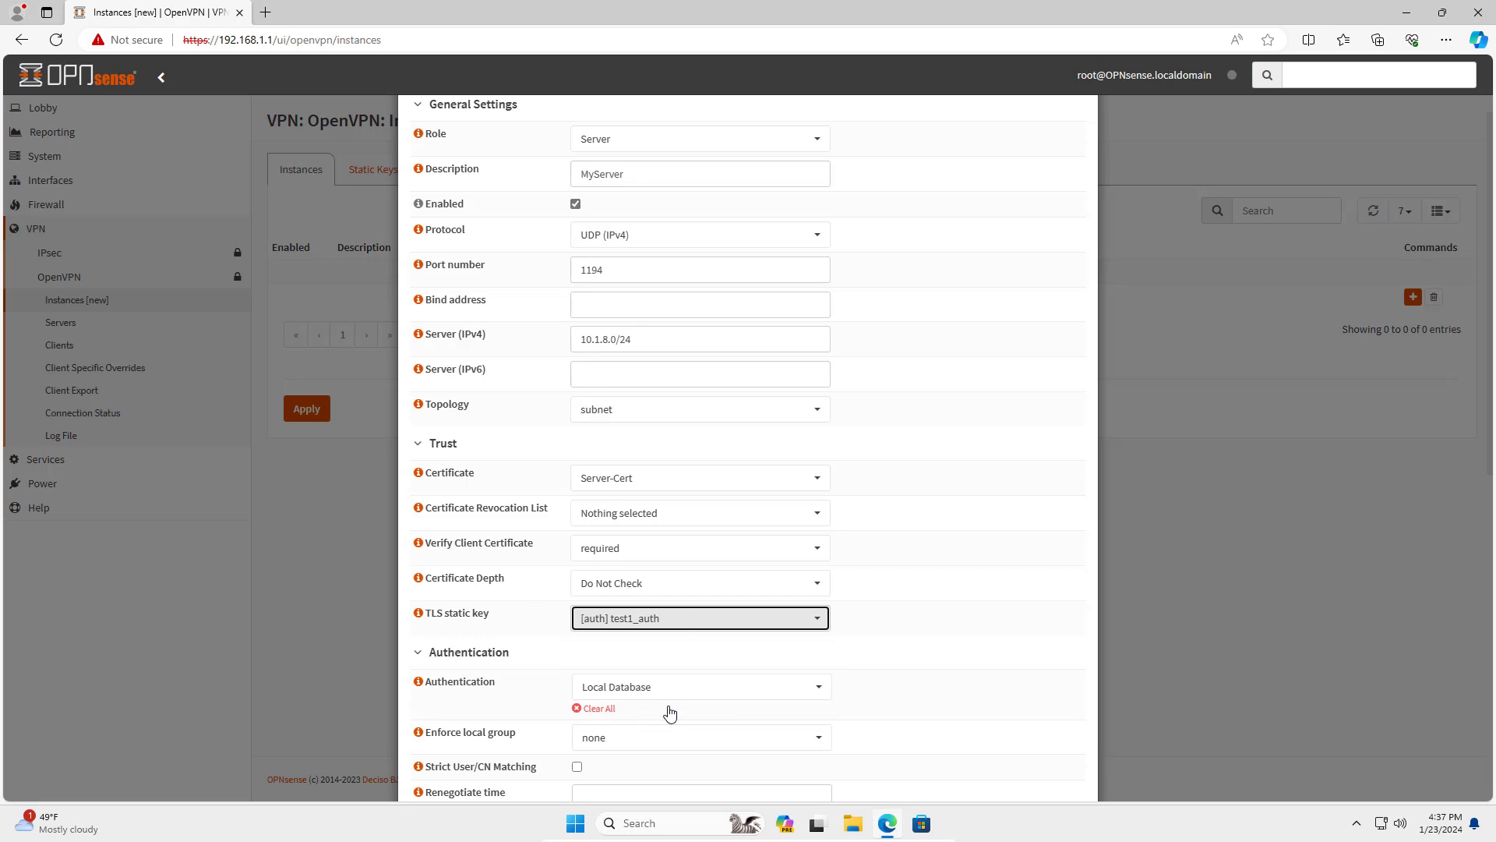
Add 192.168.1.0/24 as the local network and save the server instance.
{"action": "scroll", "coordinate": [889, 662], "scroll_direction": "down", "scroll_amount": 3}
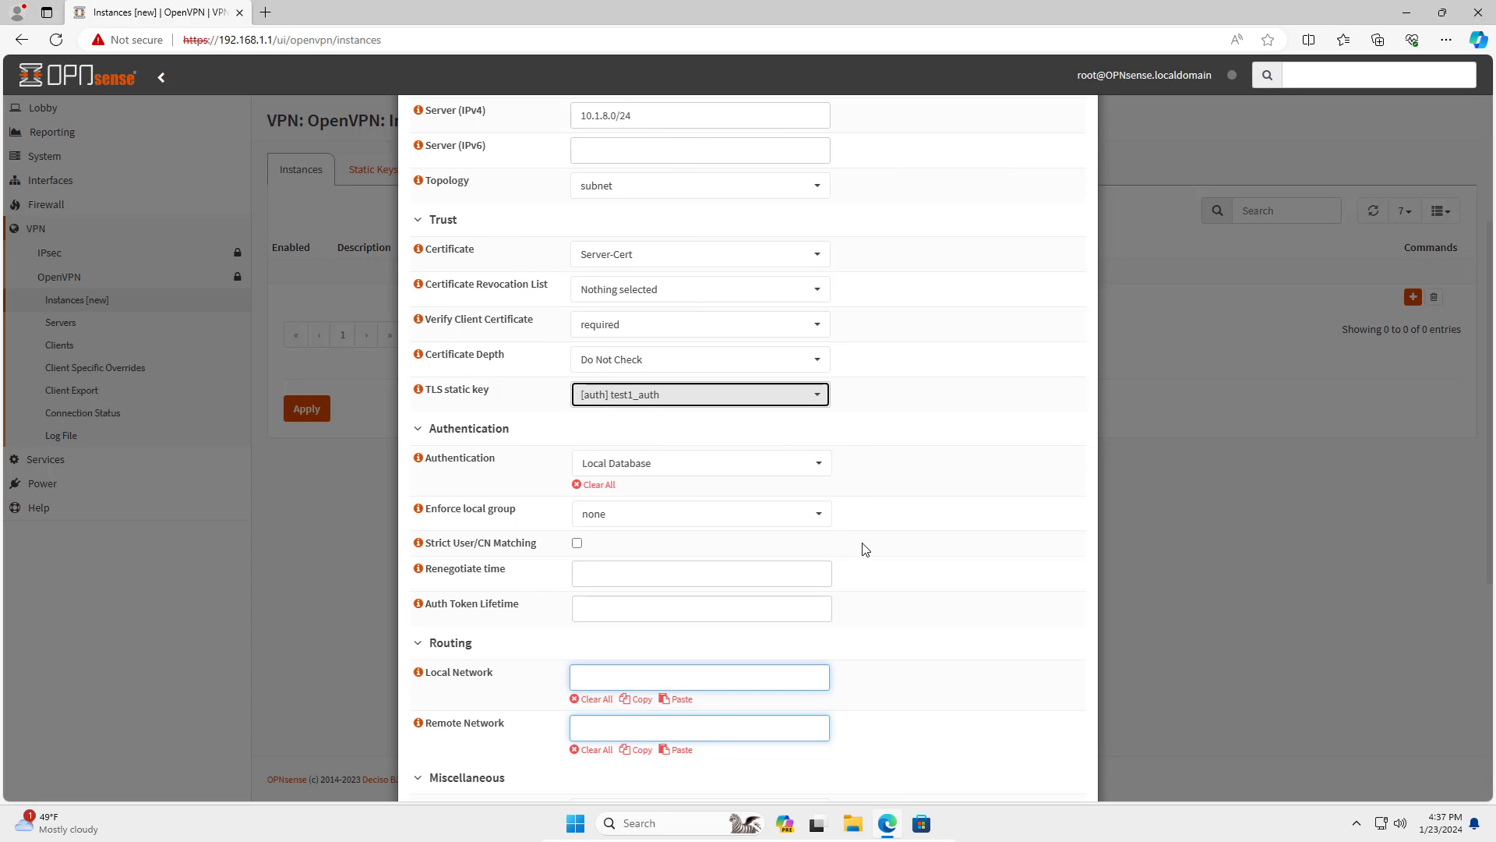
{"action": "scroll", "coordinate": [789, 561], "scroll_direction": "down", "scroll_amount": 3}
{"action": "left_click", "coordinate": [630, 451]}
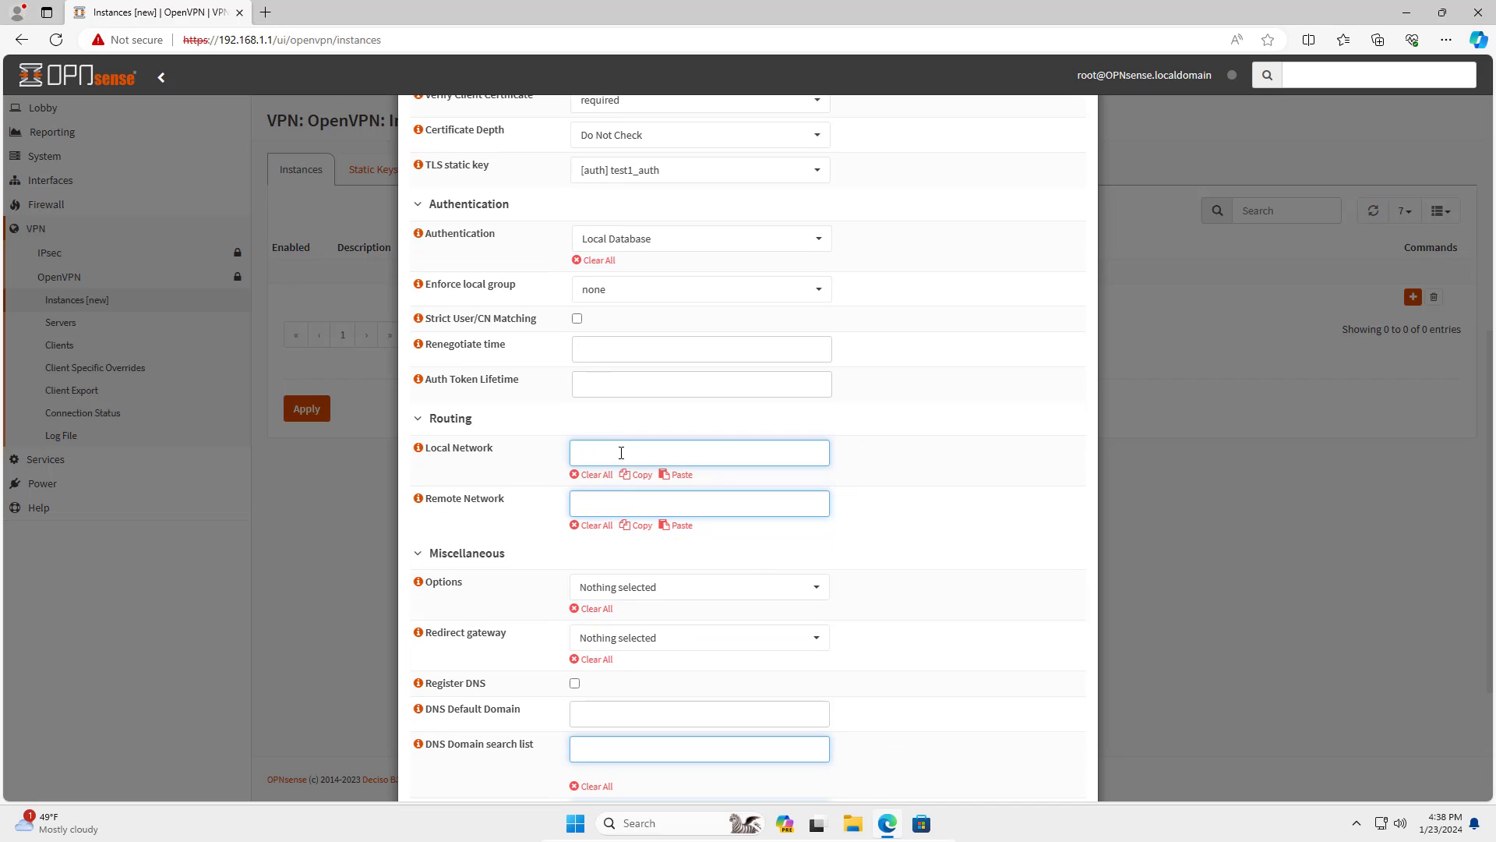
{"action": "type", "text": "192.168.1.0/24"}
{"action": "key", "text": "Return"}
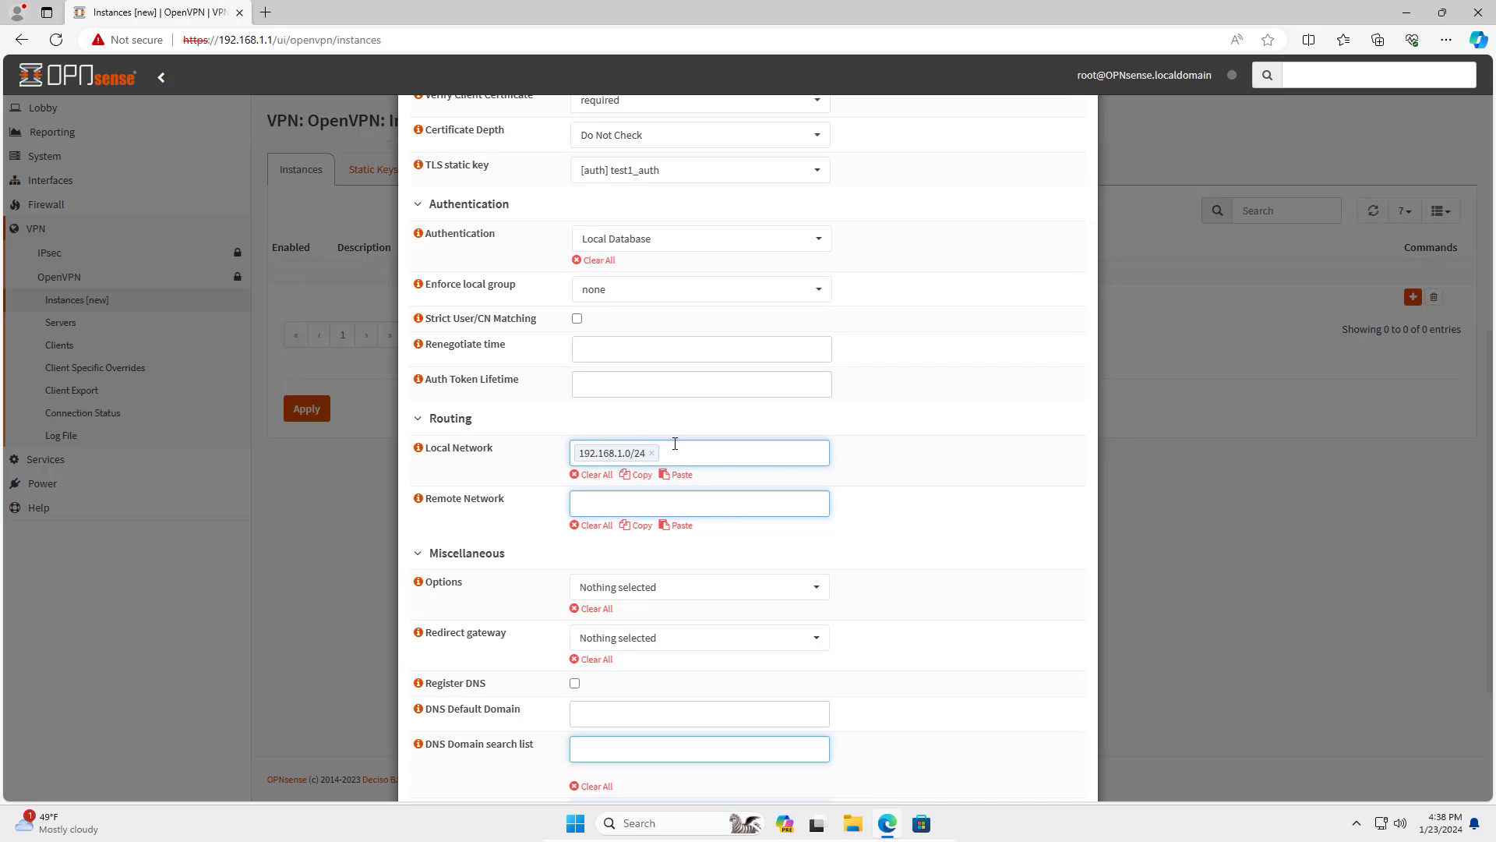
{"action": "scroll", "coordinate": [861, 484], "scroll_direction": "down", "scroll_amount": 3}
{"action": "left_click", "coordinate": [1063, 751]}
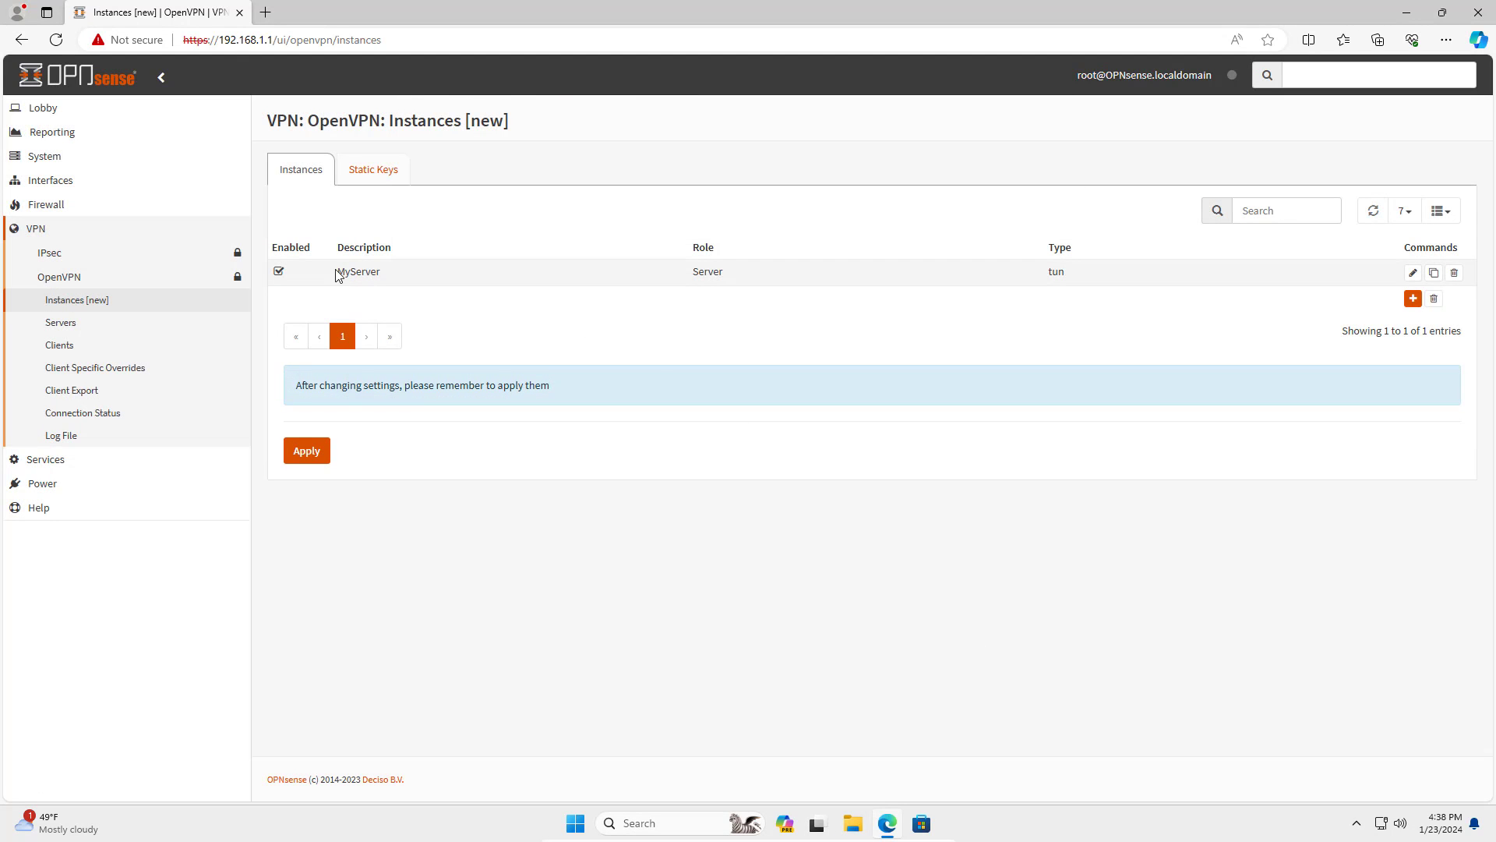
Apply the pending OpenVPN instance changes.
{"action": "left_click_drag", "start_coordinate": [338, 274], "coordinate": [1076, 278]}
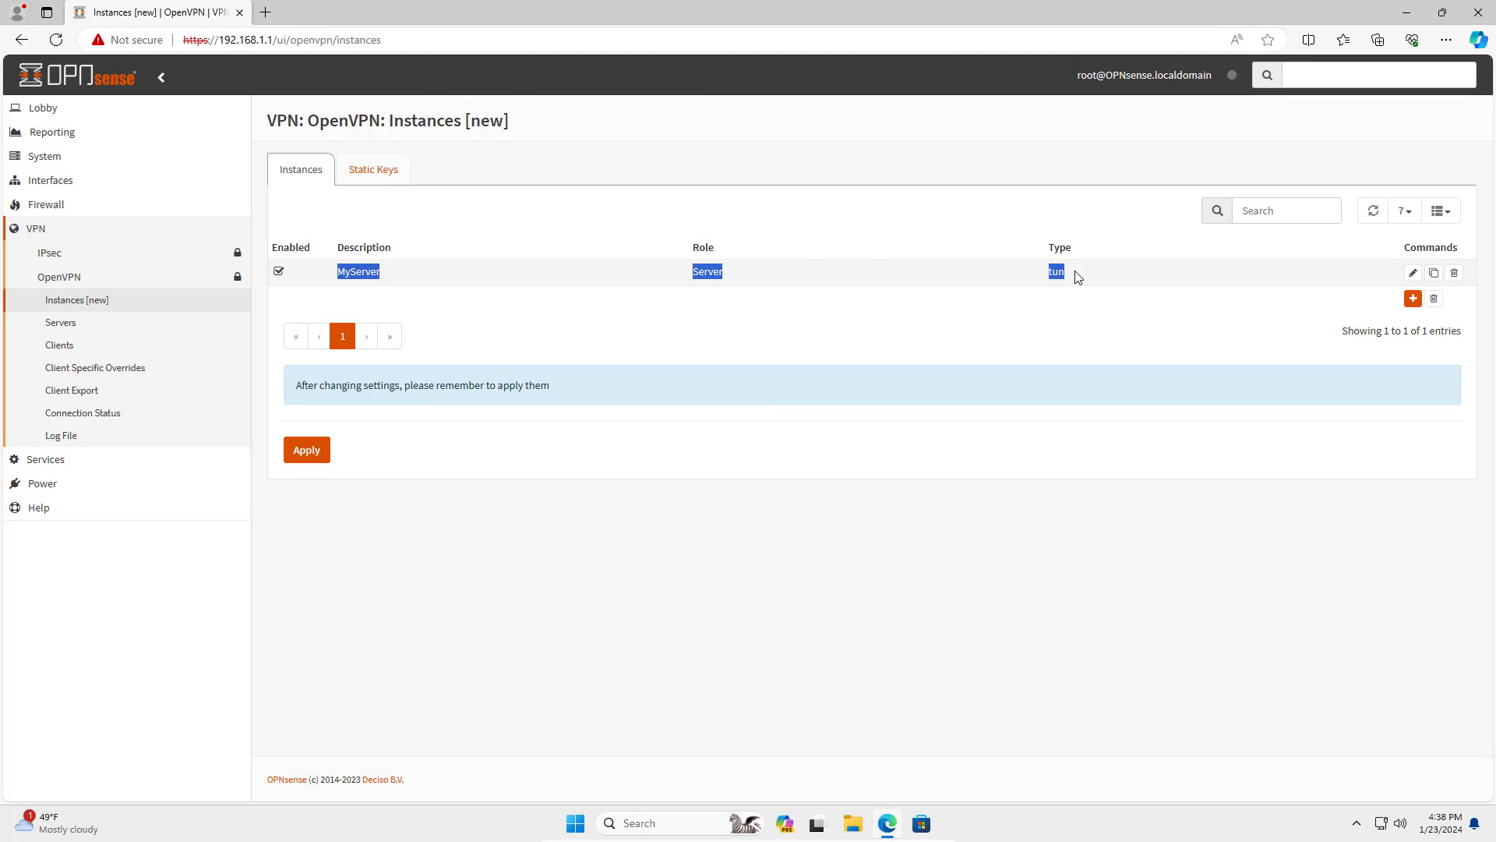
{"action": "left_click", "coordinate": [961, 497]}
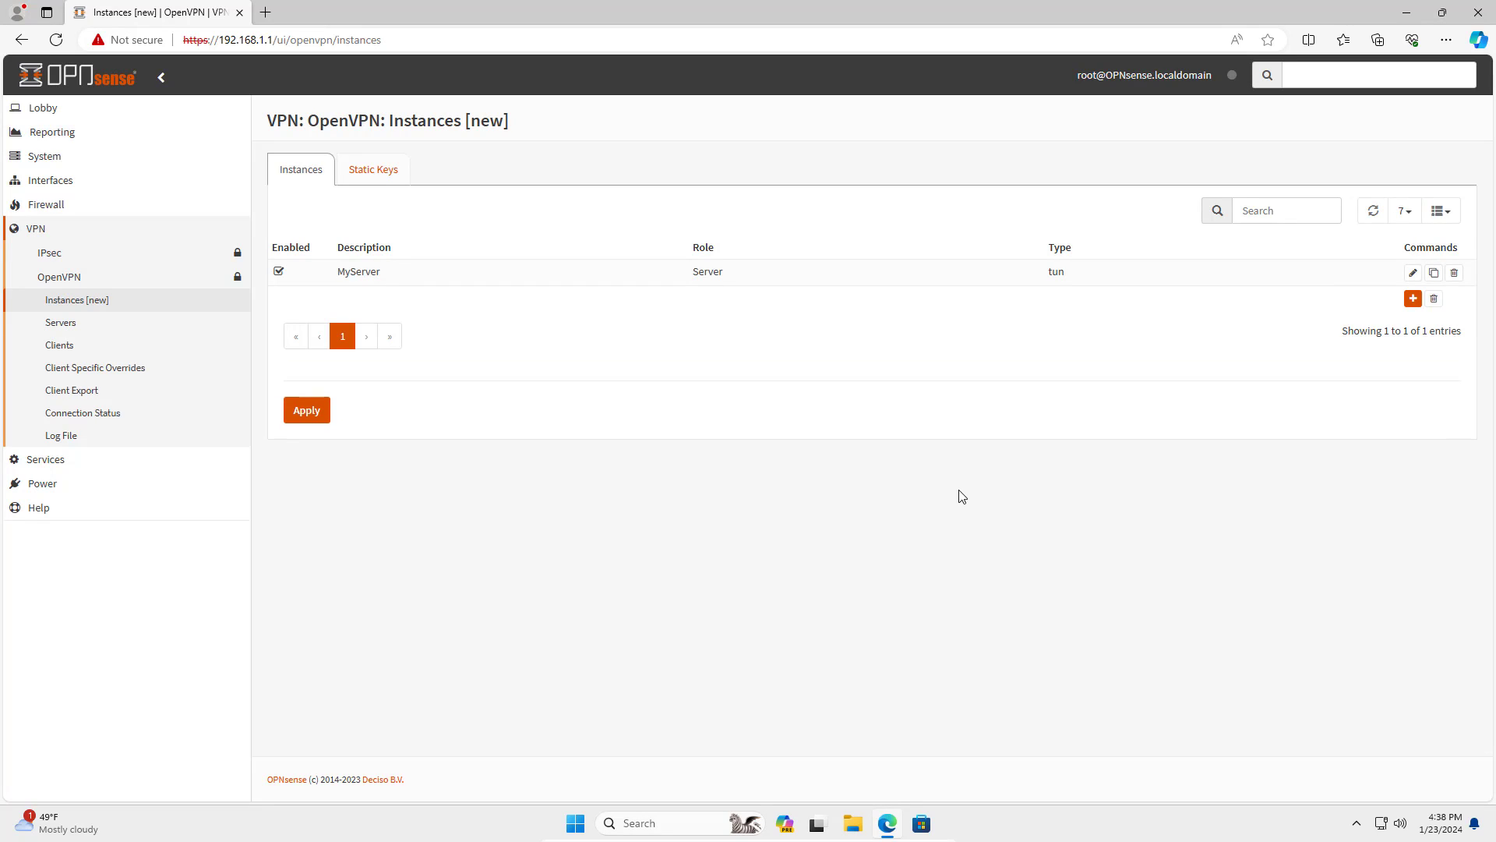
{"action": "left_click", "coordinate": [307, 415]}
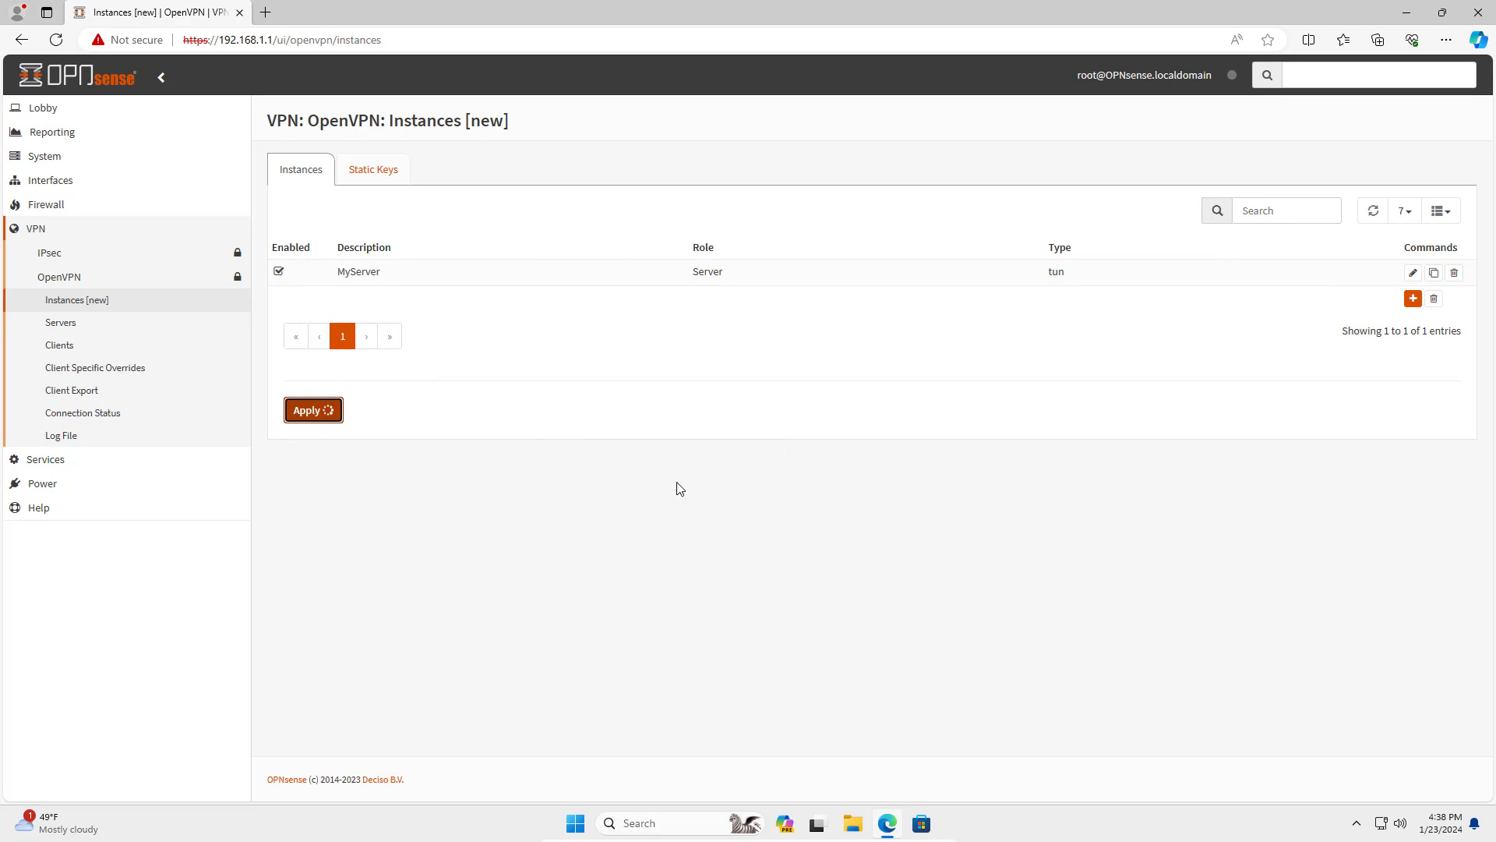
Assign port ovpns1 as a new interface described OpenVPN and save the assignments.
{"action": "left_click", "coordinate": [133, 230]}
{"action": "left_click", "coordinate": [52, 187]}
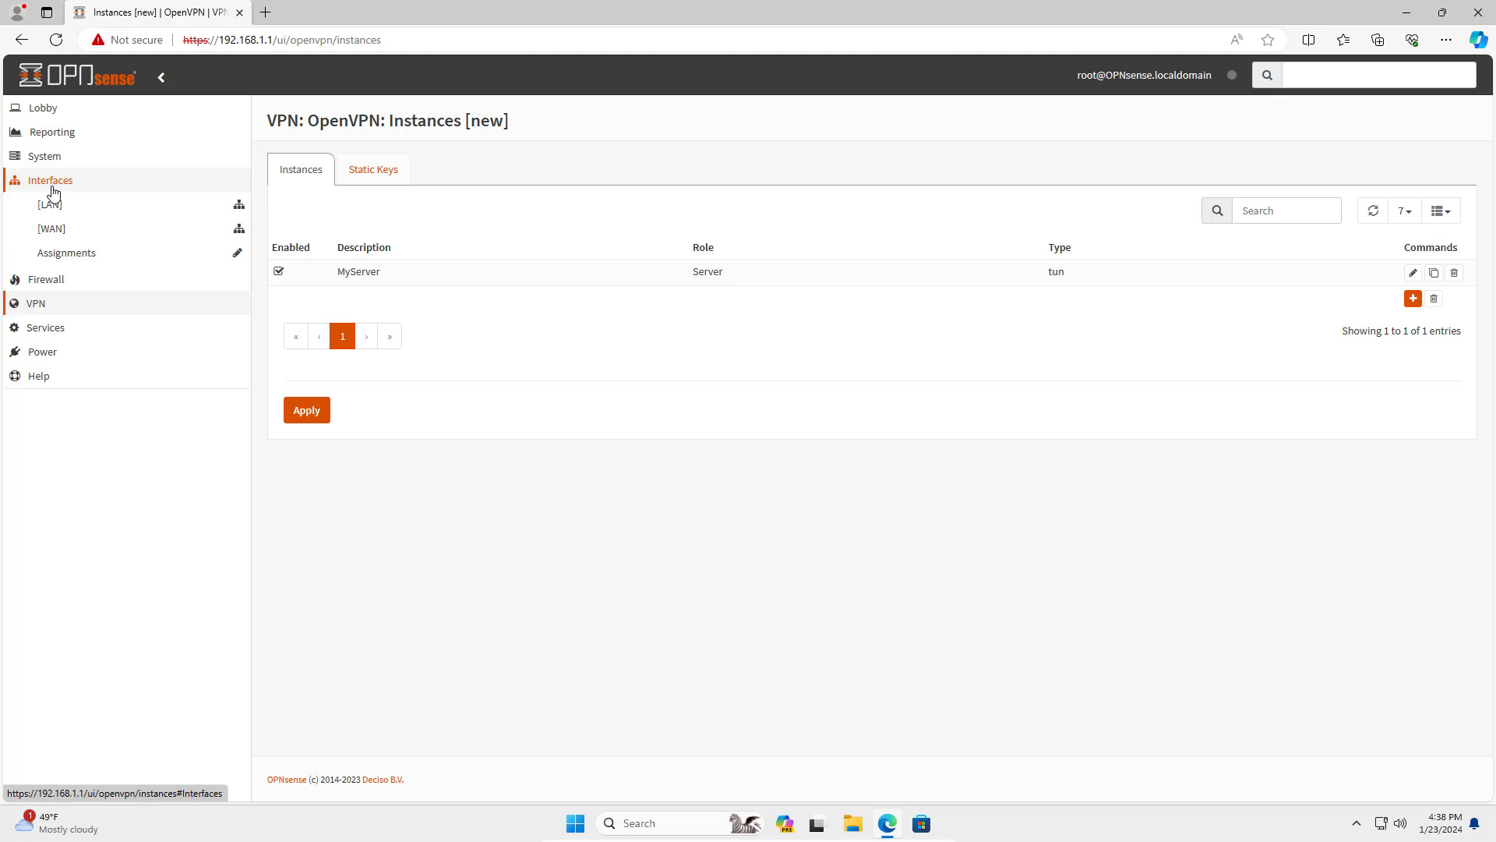
{"action": "left_click", "coordinate": [52, 261]}
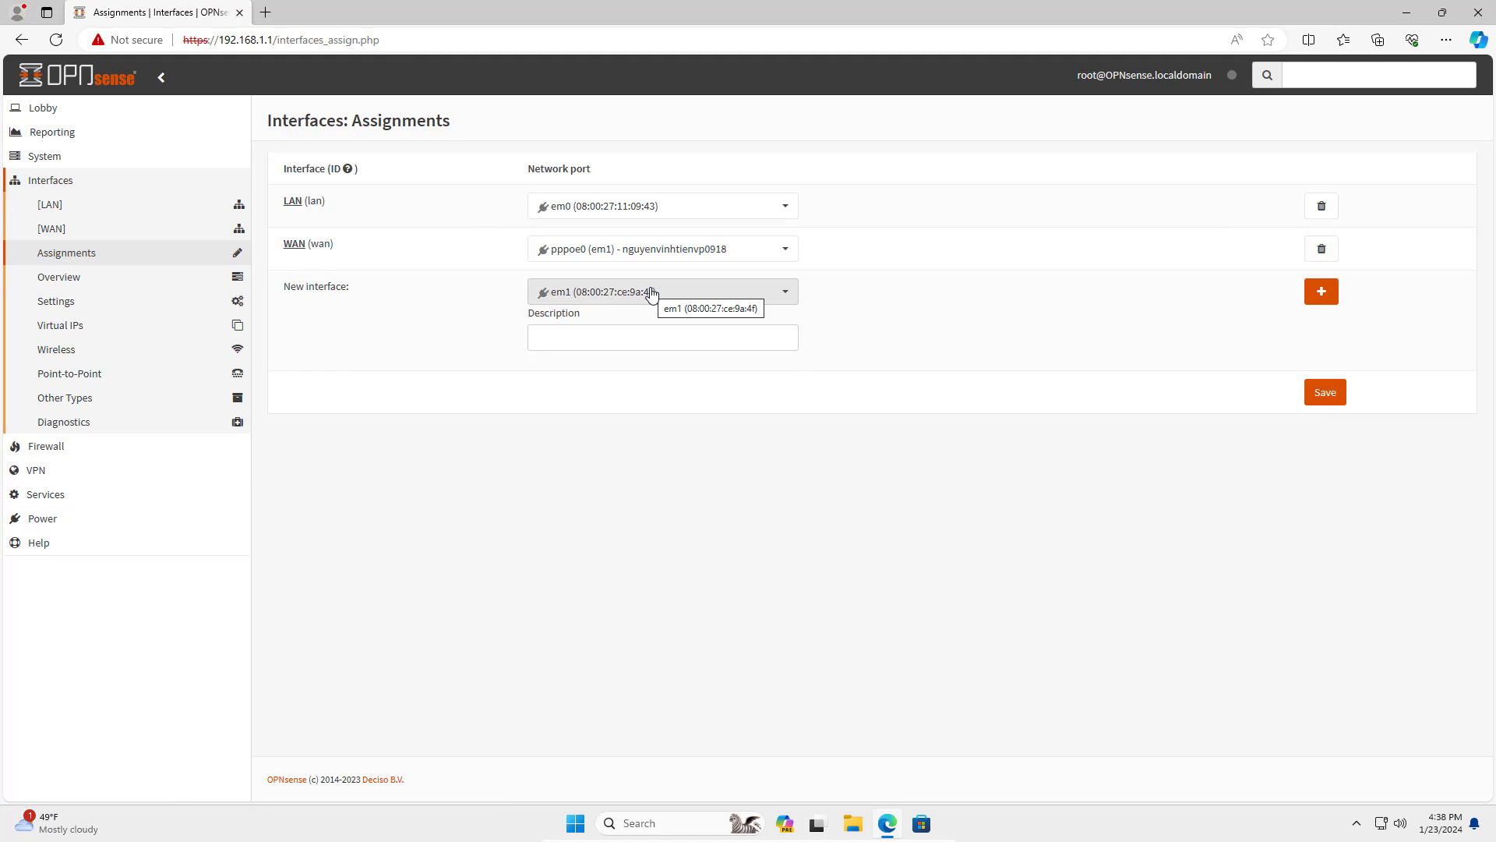
{"action": "left_click", "coordinate": [652, 294]}
{"action": "left_click", "coordinate": [639, 342]}
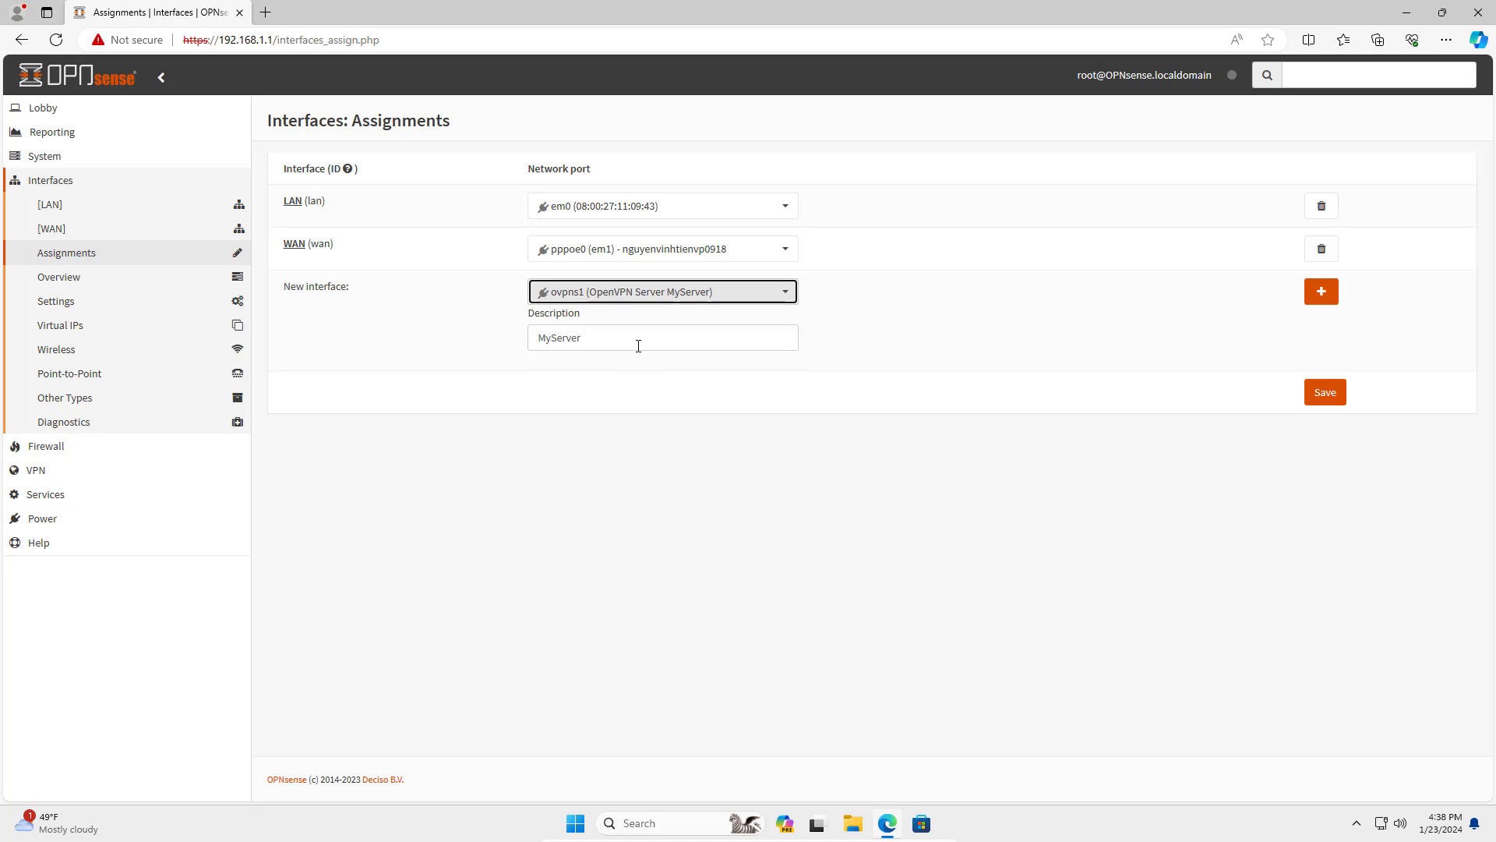
{"action": "type", "text": "OpenVPN"}
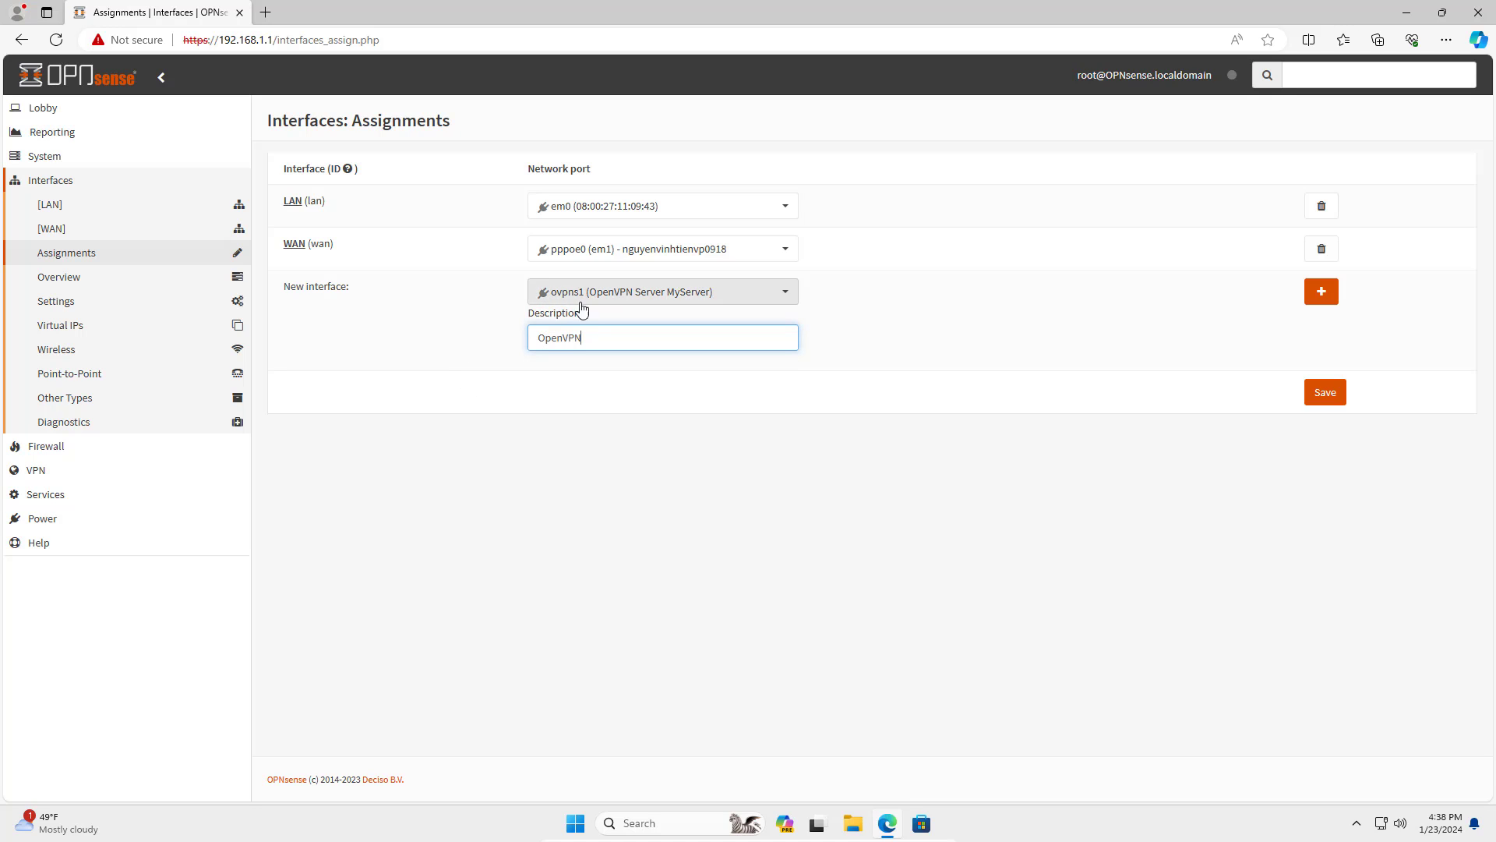
{"action": "left_click_drag", "start_coordinate": [601, 336], "coordinate": [494, 338]}
{"action": "left_click", "coordinate": [1321, 291]}
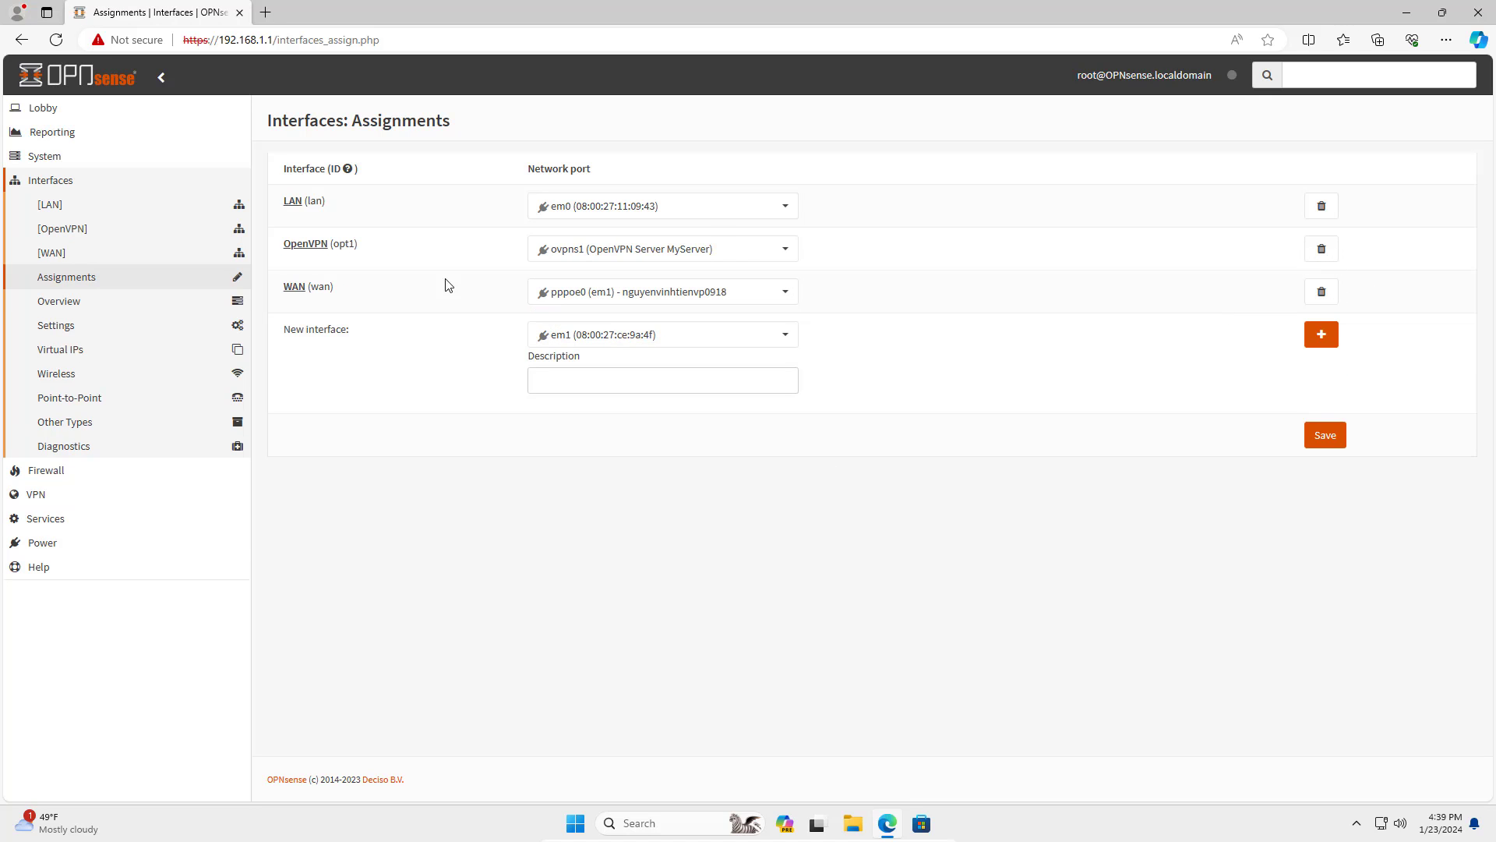
{"action": "left_click", "coordinate": [1331, 435]}
{"action": "left_click", "coordinate": [65, 190]}
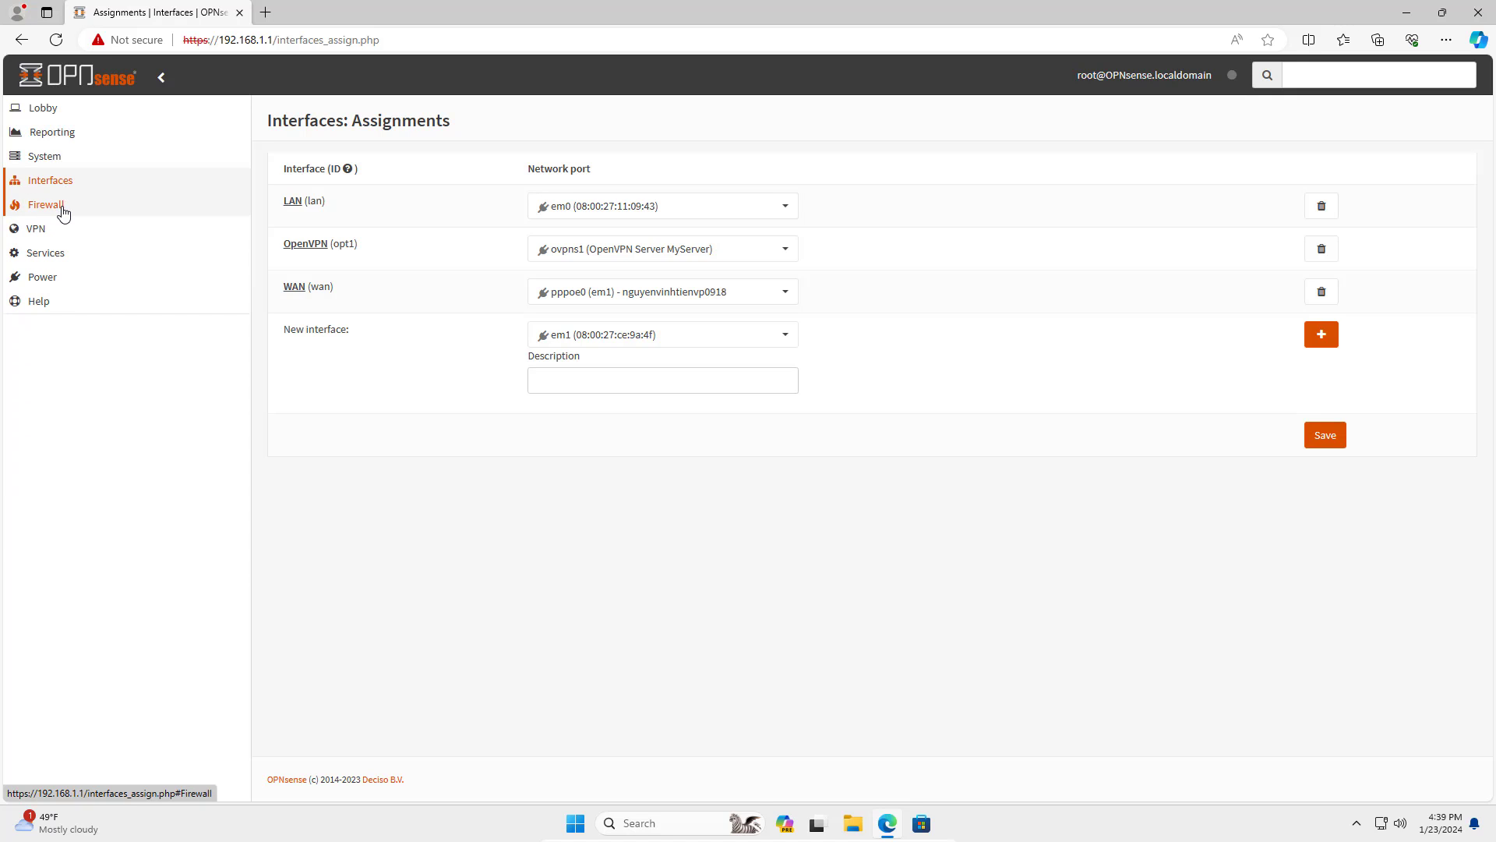
Start a new WAN firewall rule matching the UDP protocol.
{"action": "left_click", "coordinate": [64, 210]}
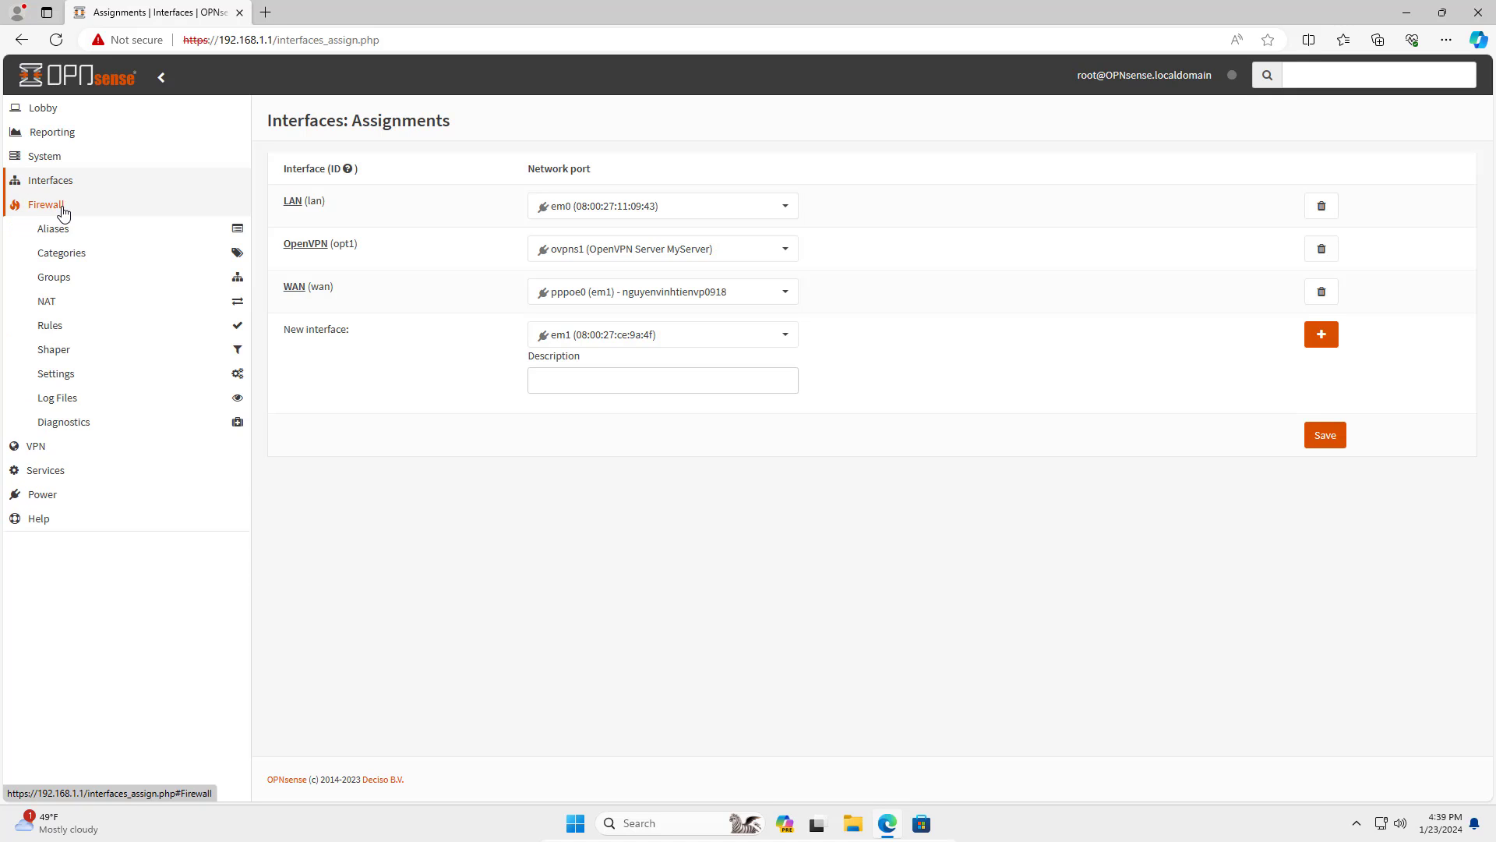
{"action": "left_click", "coordinate": [71, 329]}
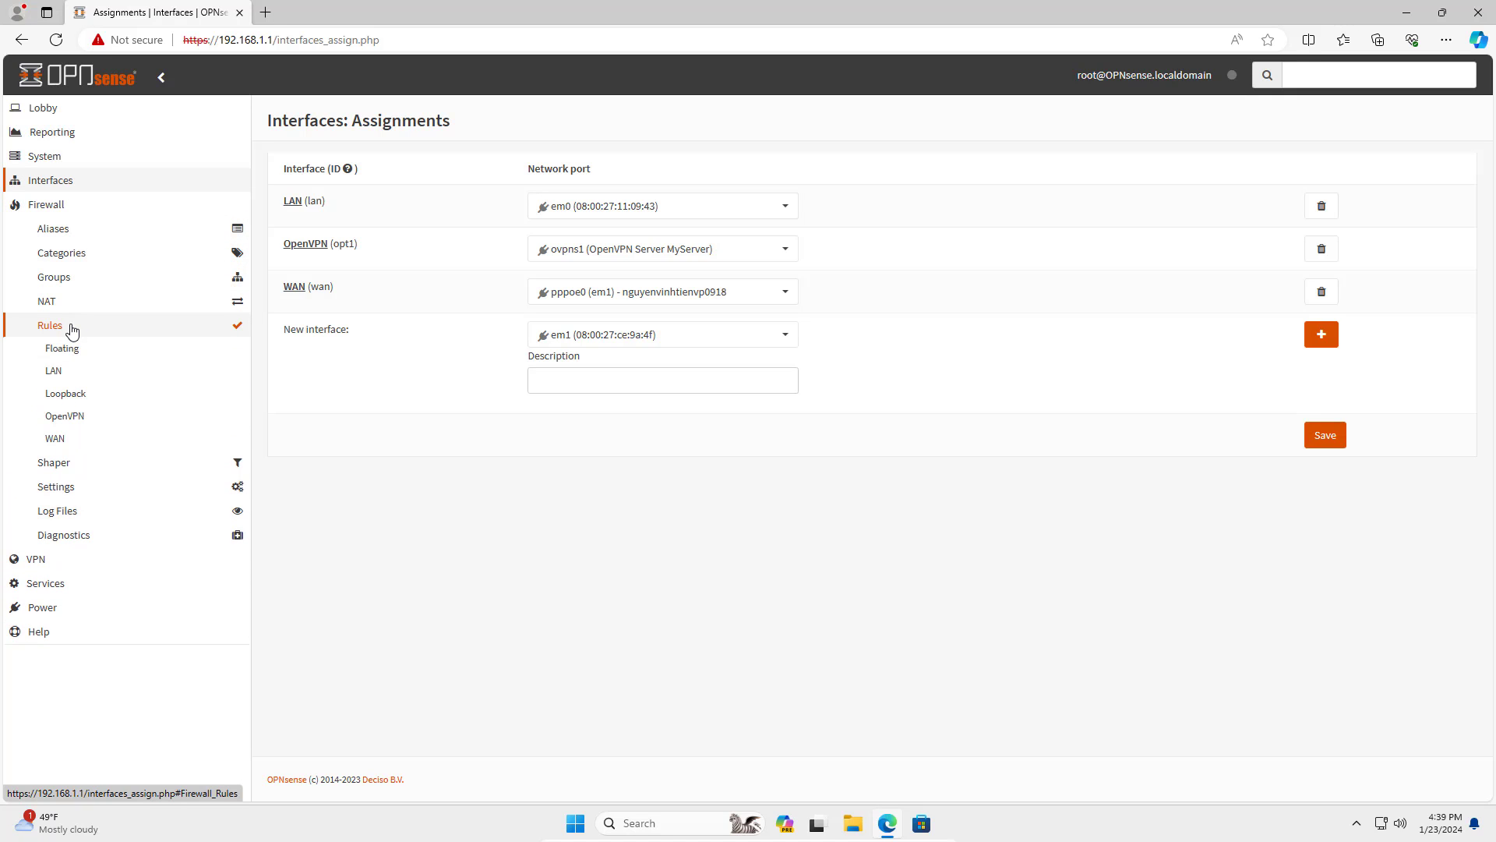
{"action": "left_click", "coordinate": [78, 443]}
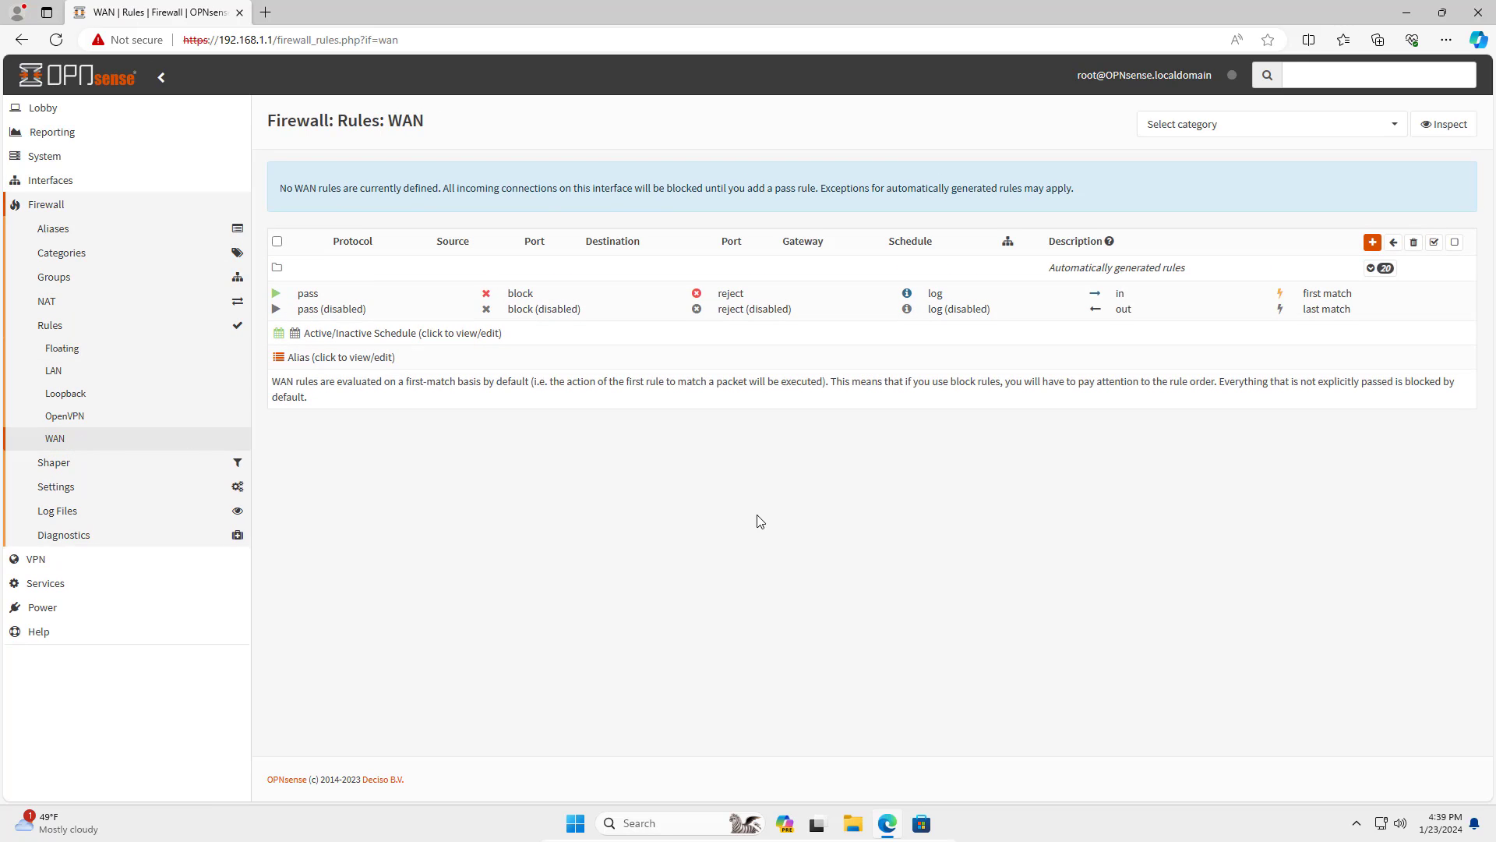
{"action": "left_click", "coordinate": [1372, 242]}
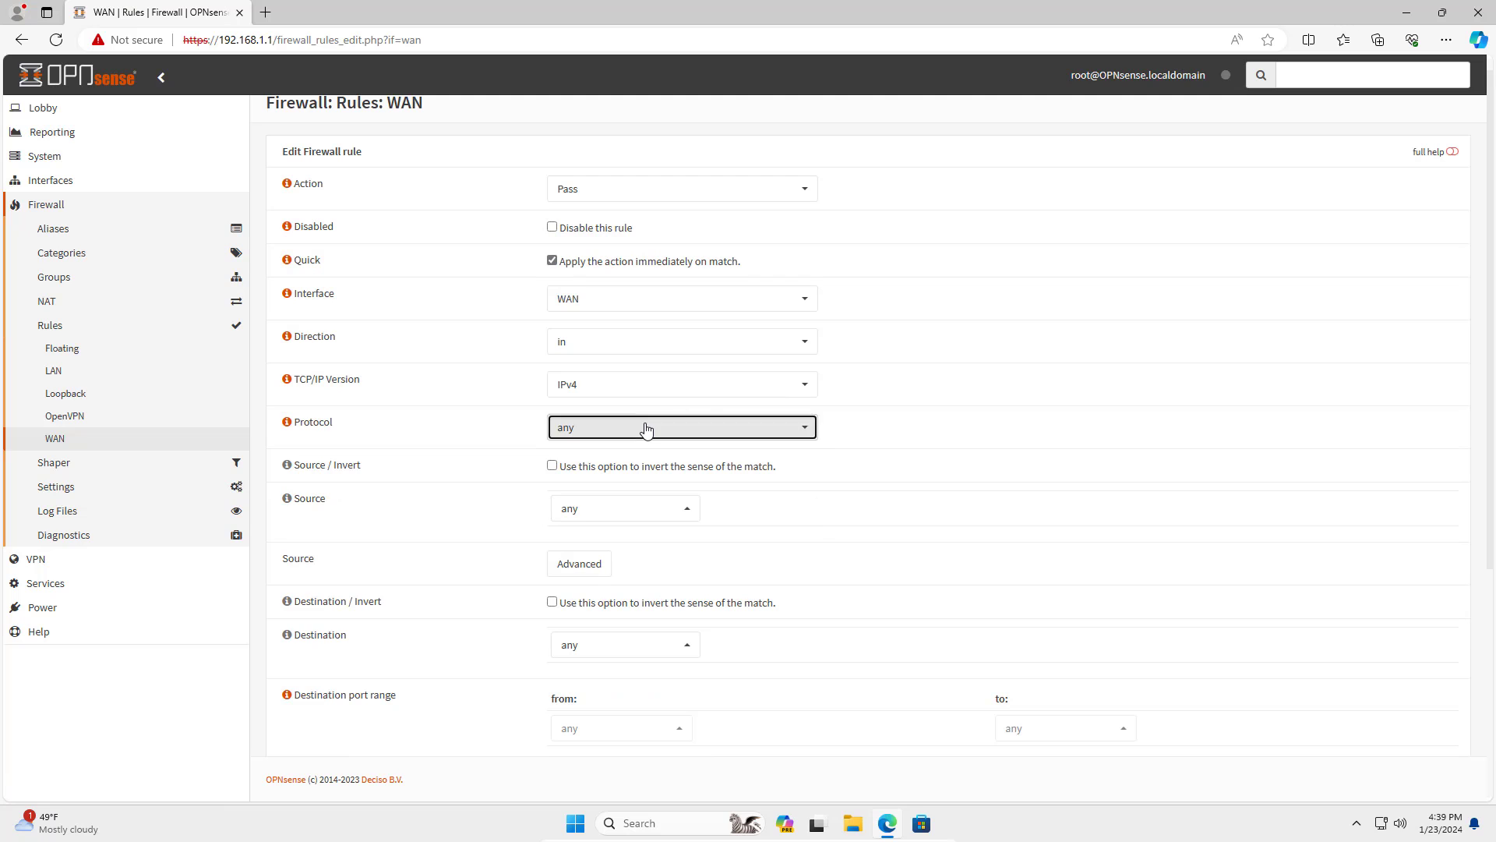
{"action": "left_click", "coordinate": [645, 428]}
{"action": "left_click", "coordinate": [632, 532]}
Set the rule's destination to WAN address.
{"action": "scroll", "coordinate": [749, 540], "scroll_direction": "down", "scroll_amount": 3}
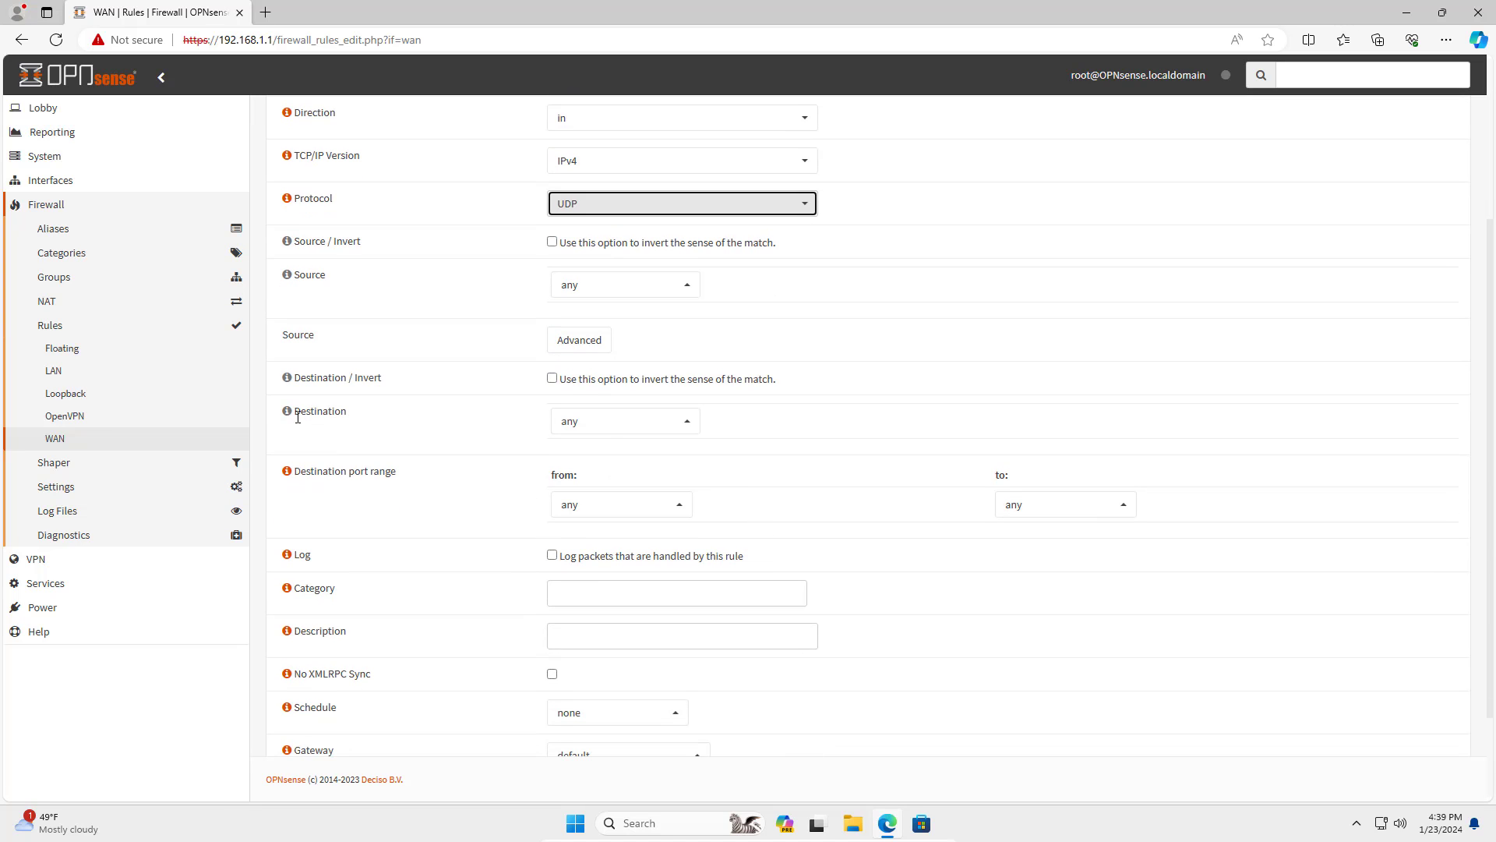
{"action": "left_click_drag", "start_coordinate": [298, 417], "coordinate": [357, 414]}
{"action": "left_click", "coordinate": [619, 425]}
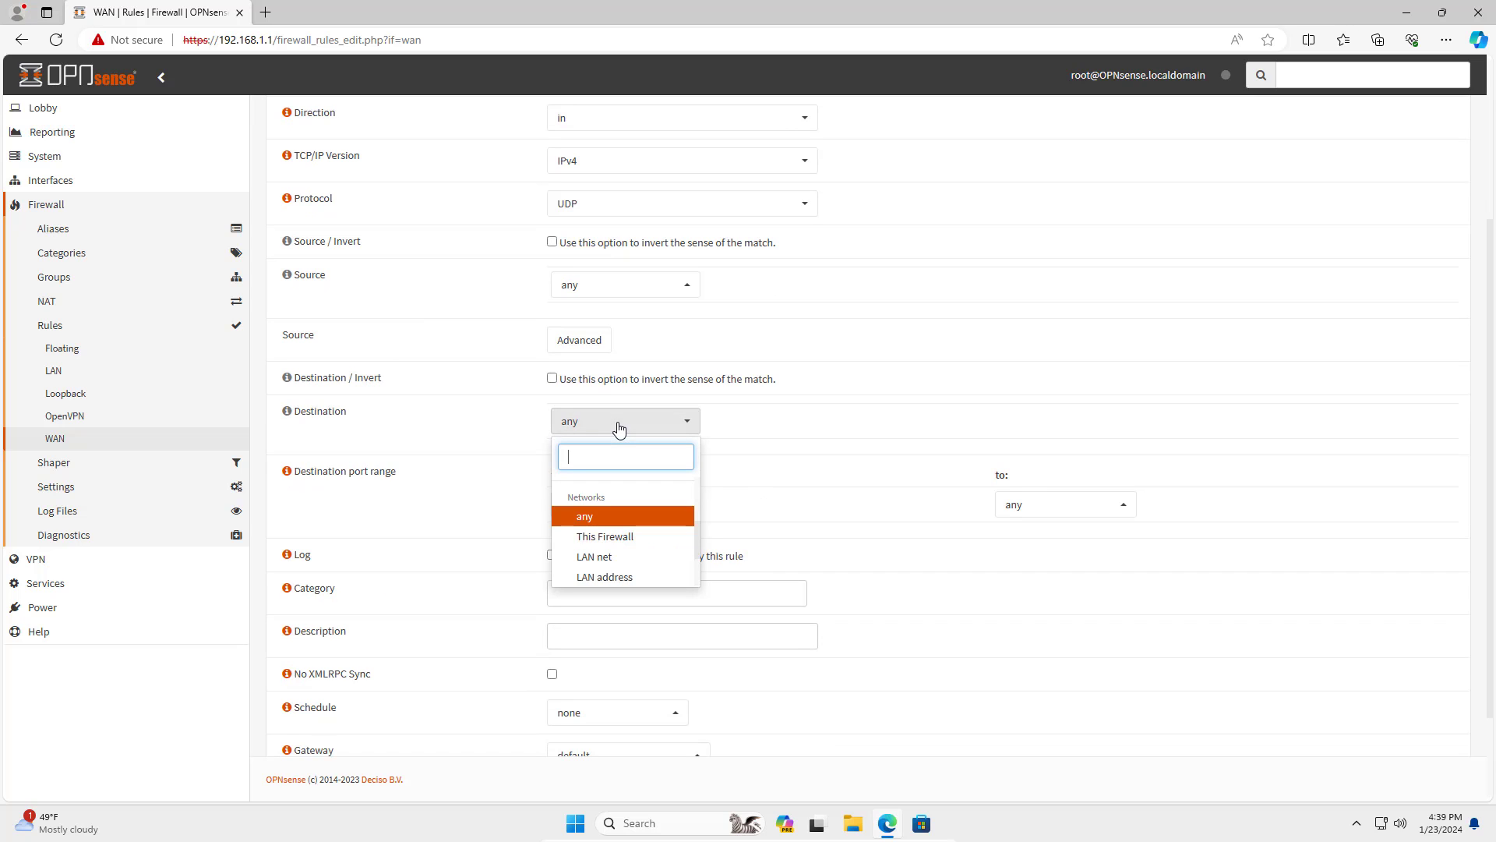
{"action": "scroll", "coordinate": [636, 567], "scroll_direction": "down", "scroll_amount": 3}
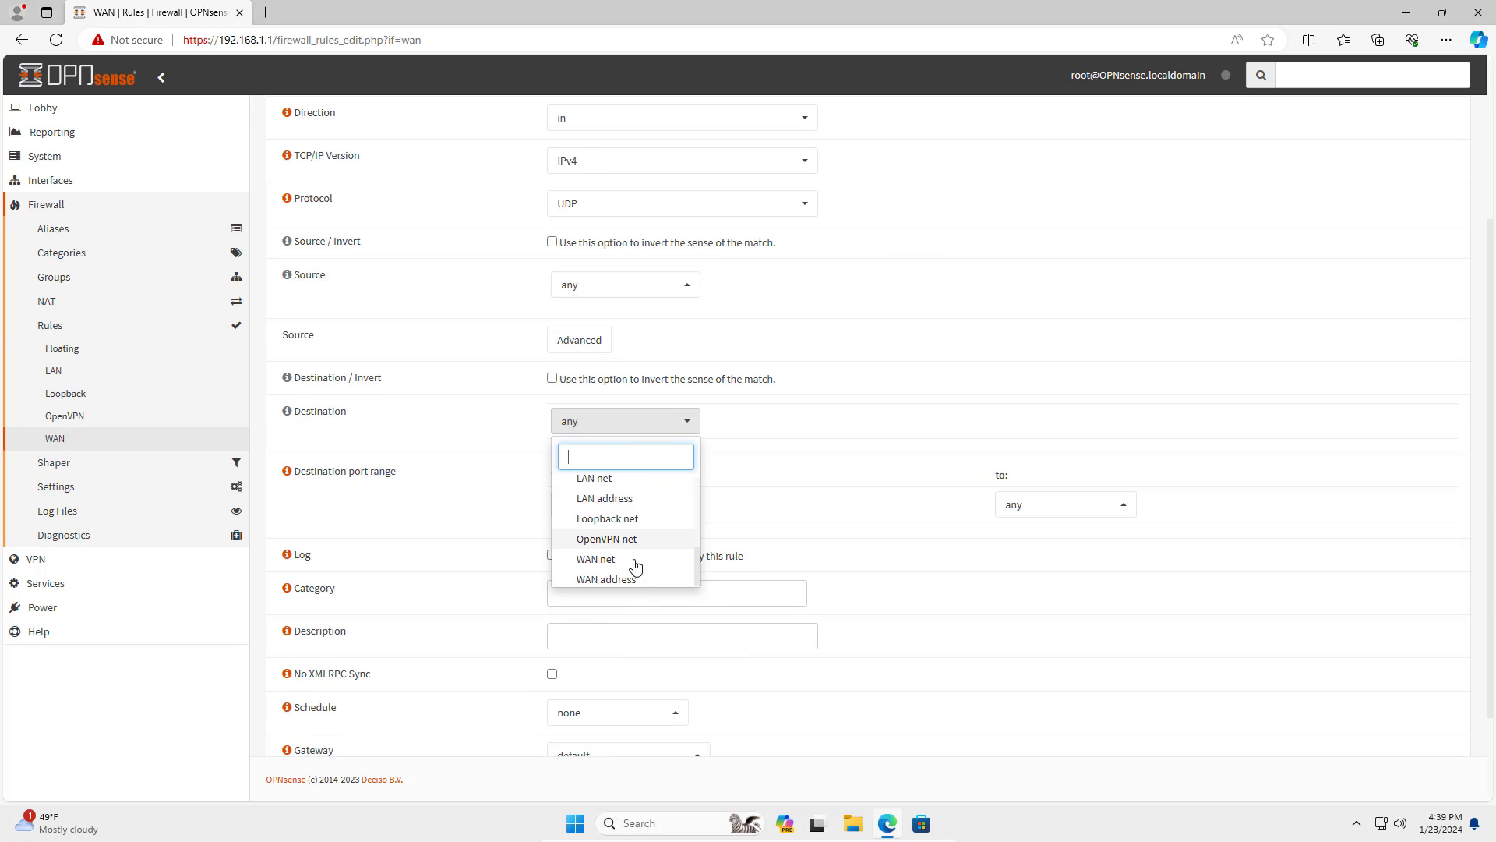
{"action": "scroll", "coordinate": [635, 567], "scroll_direction": "down", "scroll_amount": 2}
{"action": "left_click", "coordinate": [596, 468]}
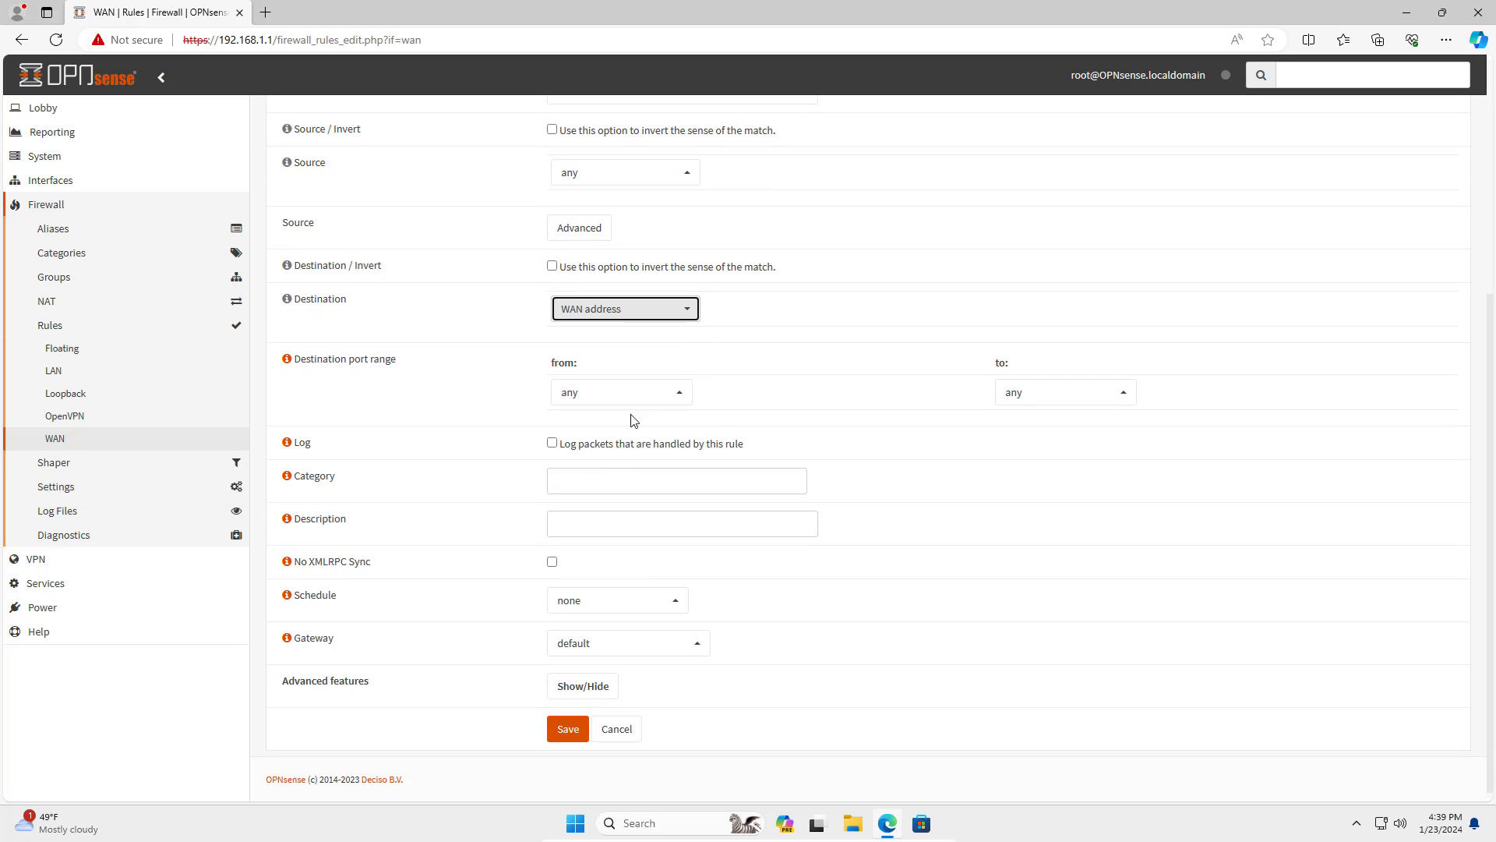
Set the destination port range 1194–1194, save the rule and apply the changes.
{"action": "left_click", "coordinate": [679, 391]}
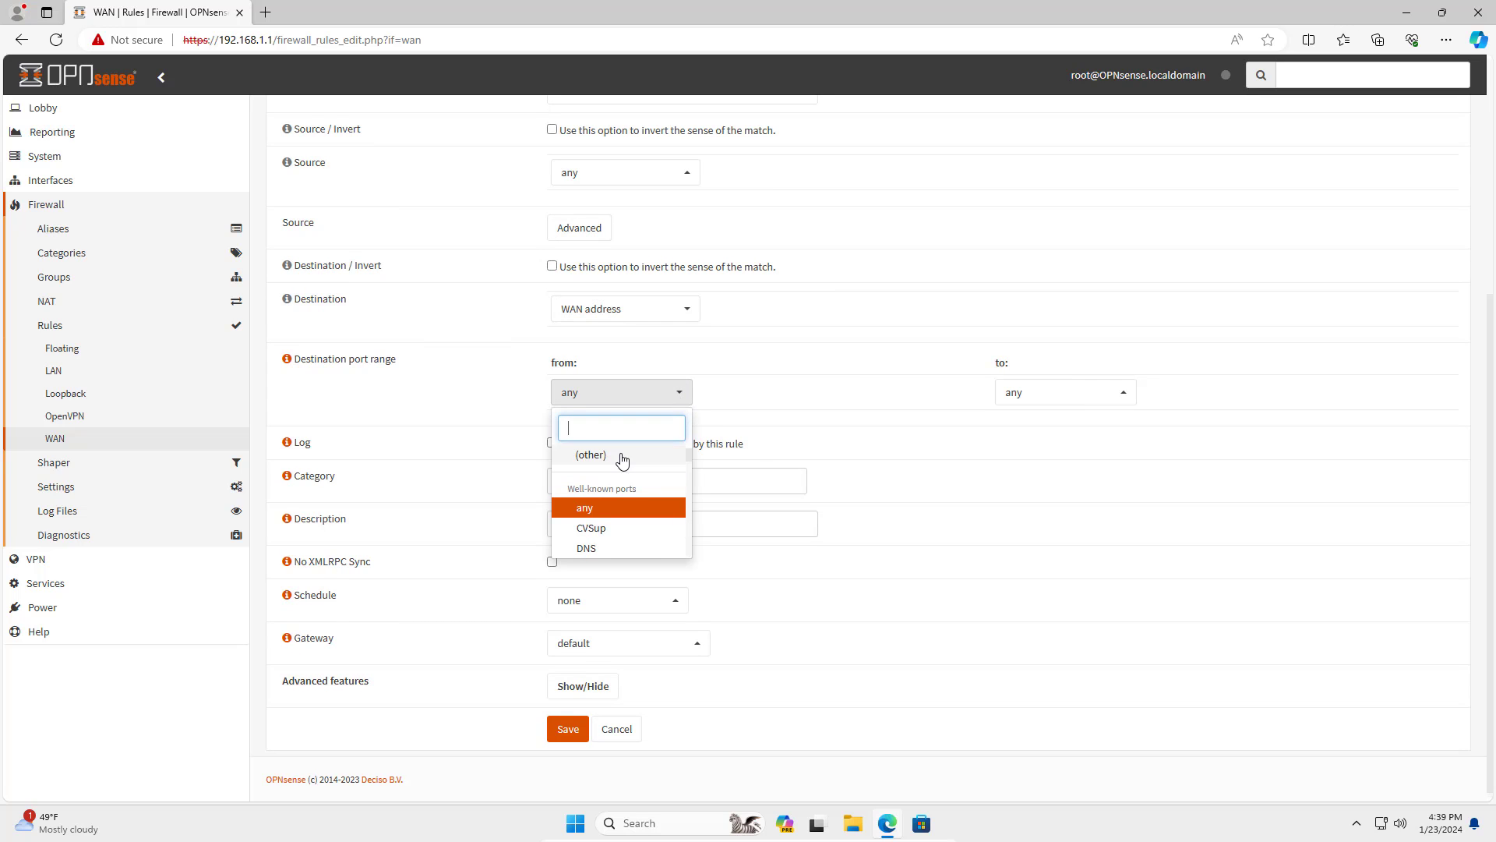
{"action": "left_click", "coordinate": [622, 456]}
{"action": "left_click", "coordinate": [618, 430]}
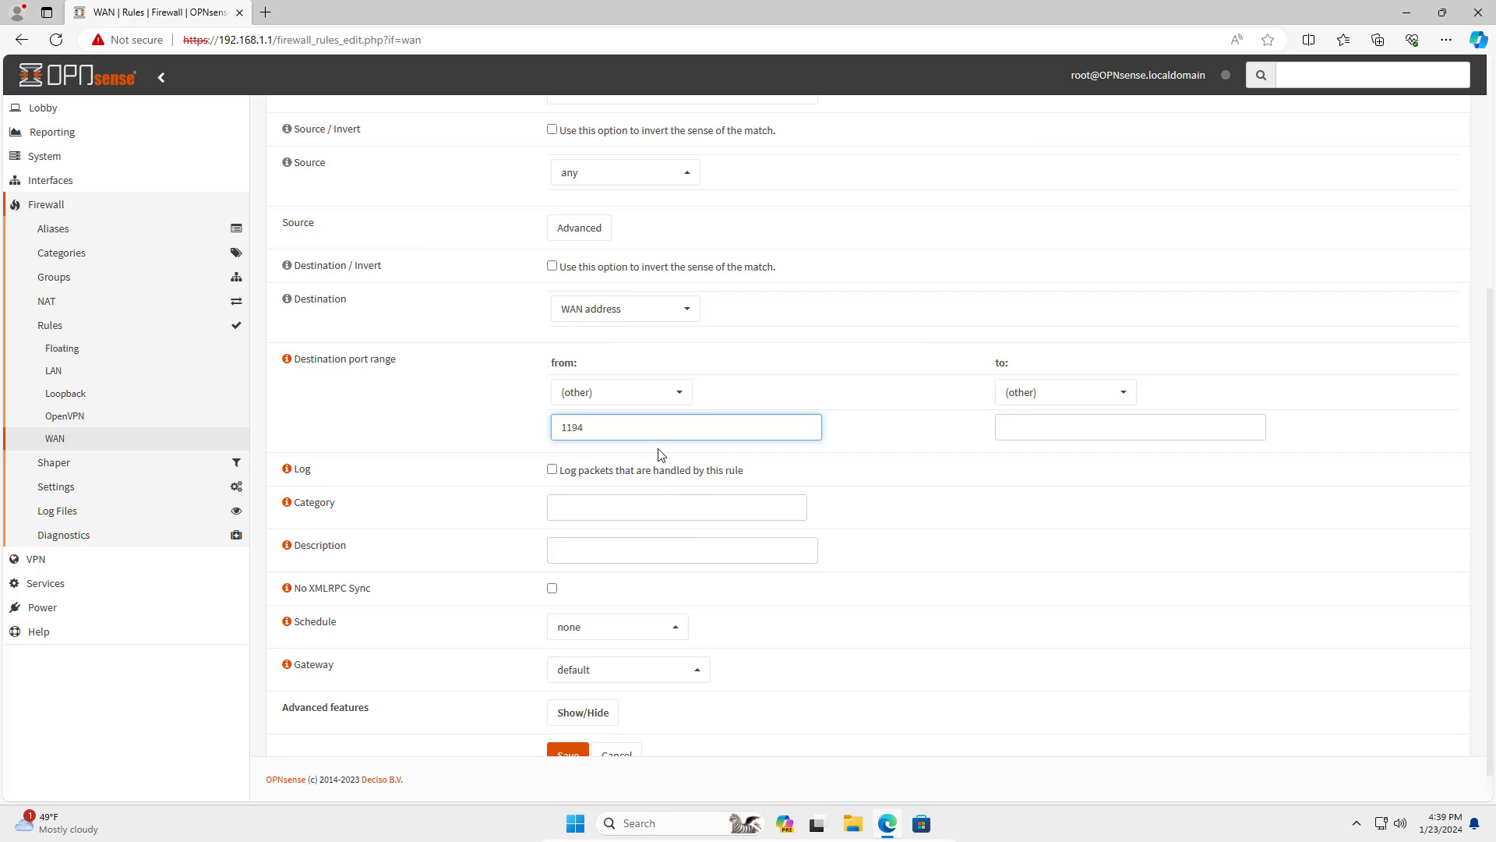
{"action": "left_click_drag", "start_coordinate": [625, 425], "coordinate": [543, 425]}
{"action": "left_click", "coordinate": [1092, 438]}
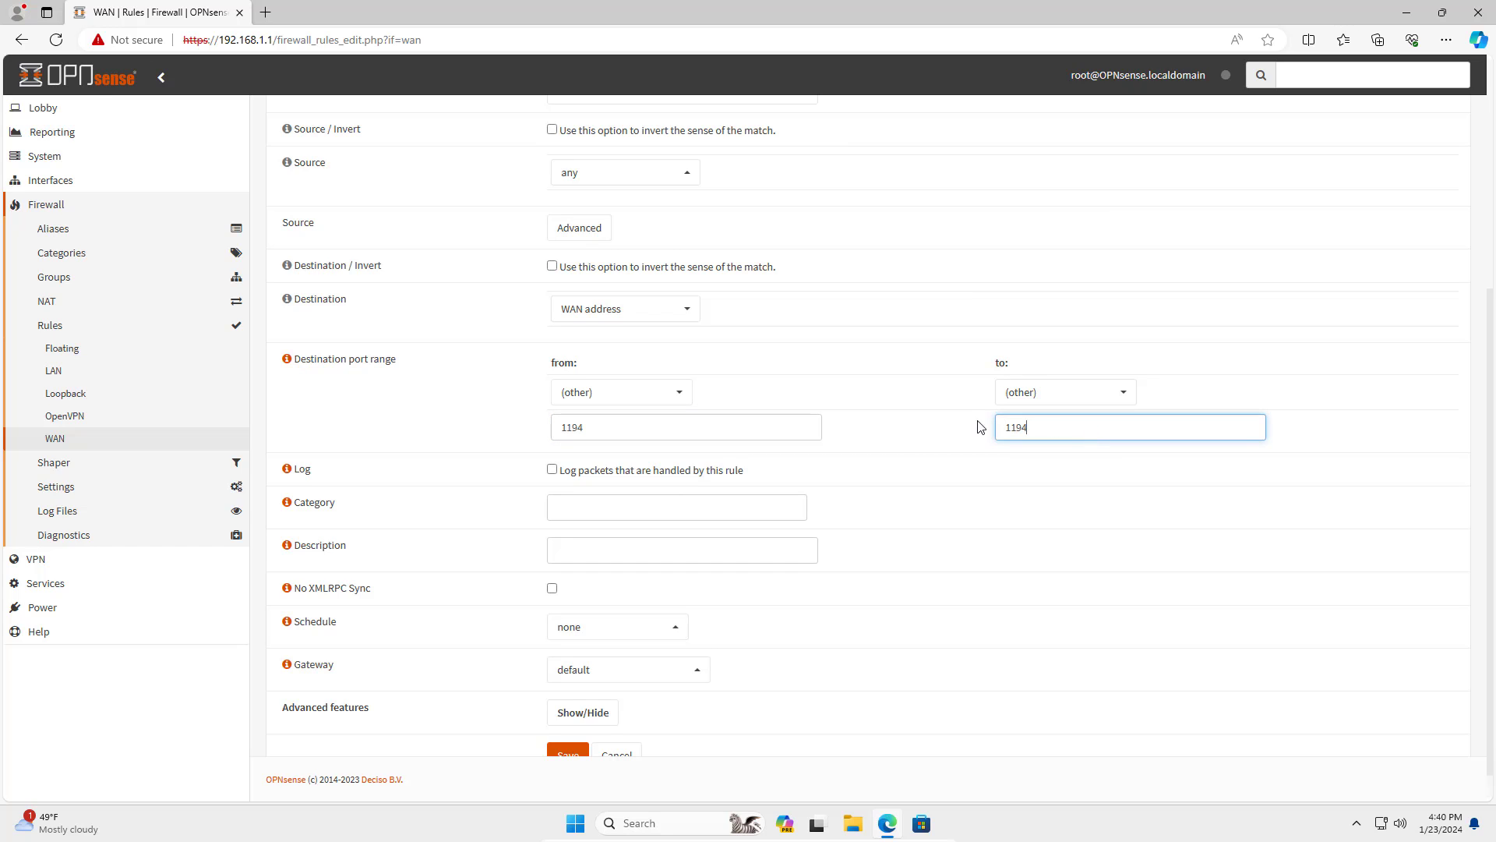
{"action": "left_click_drag", "start_coordinate": [981, 427], "coordinate": [864, 439]}
{"action": "scroll", "coordinate": [705, 388], "scroll_direction": "up", "scroll_amount": 4}
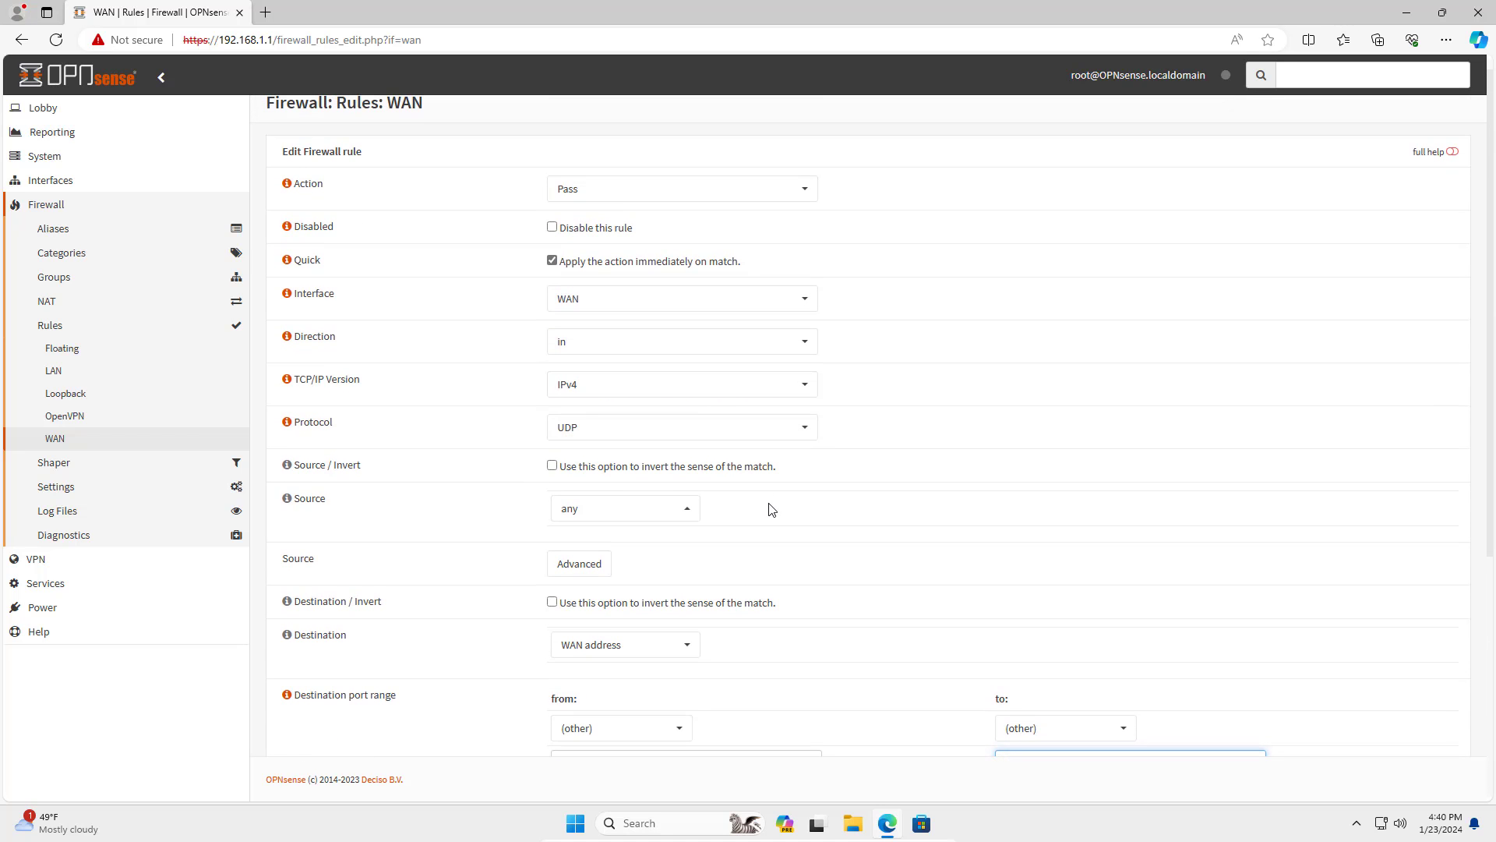
{"action": "scroll", "coordinate": [772, 509], "scroll_direction": "down", "scroll_amount": 5}
{"action": "left_click", "coordinate": [568, 722]}
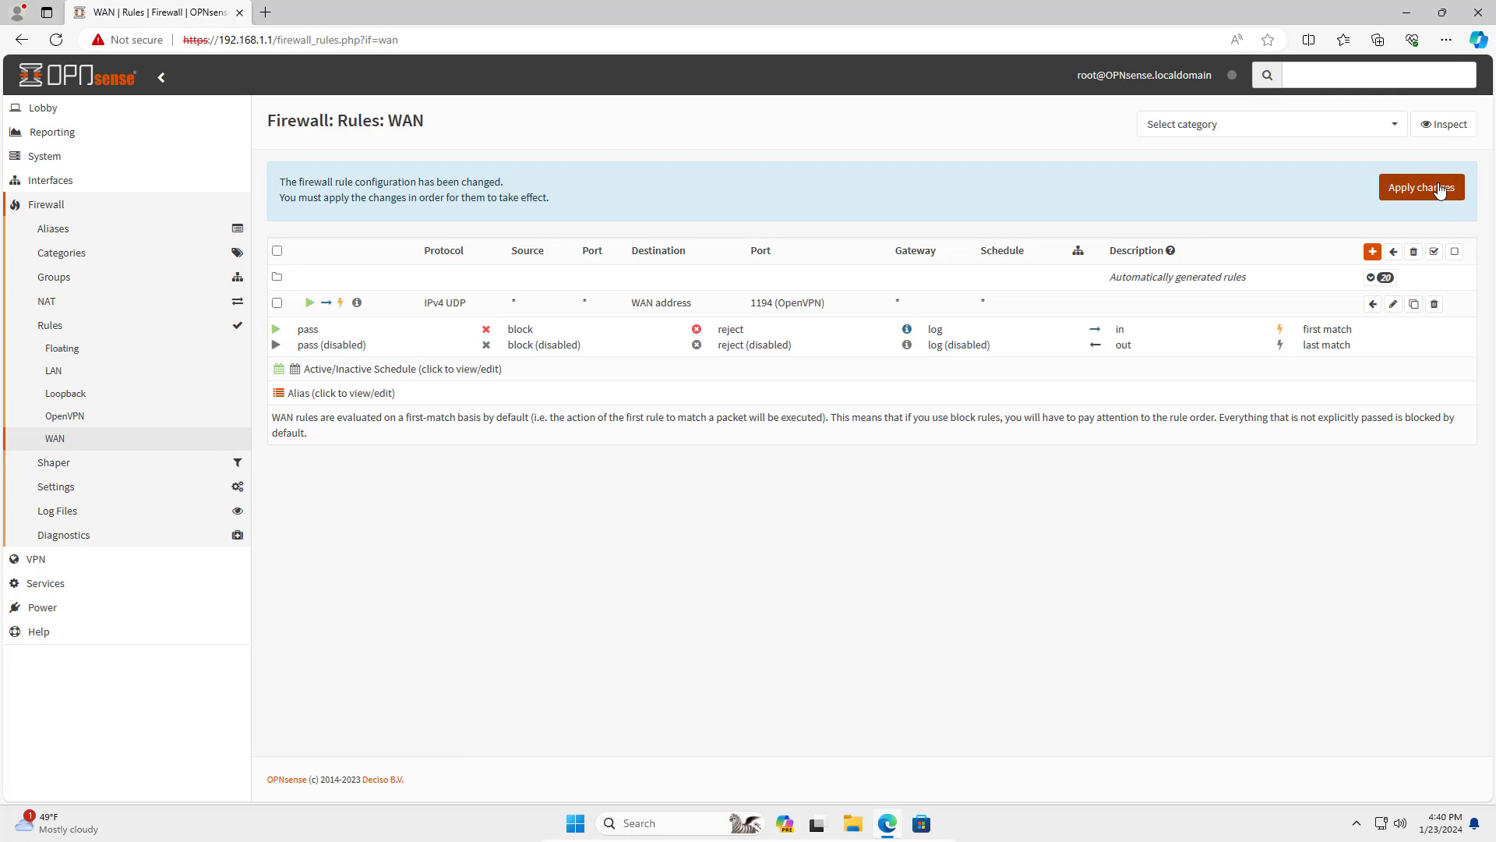
{"action": "left_click", "coordinate": [1438, 188]}
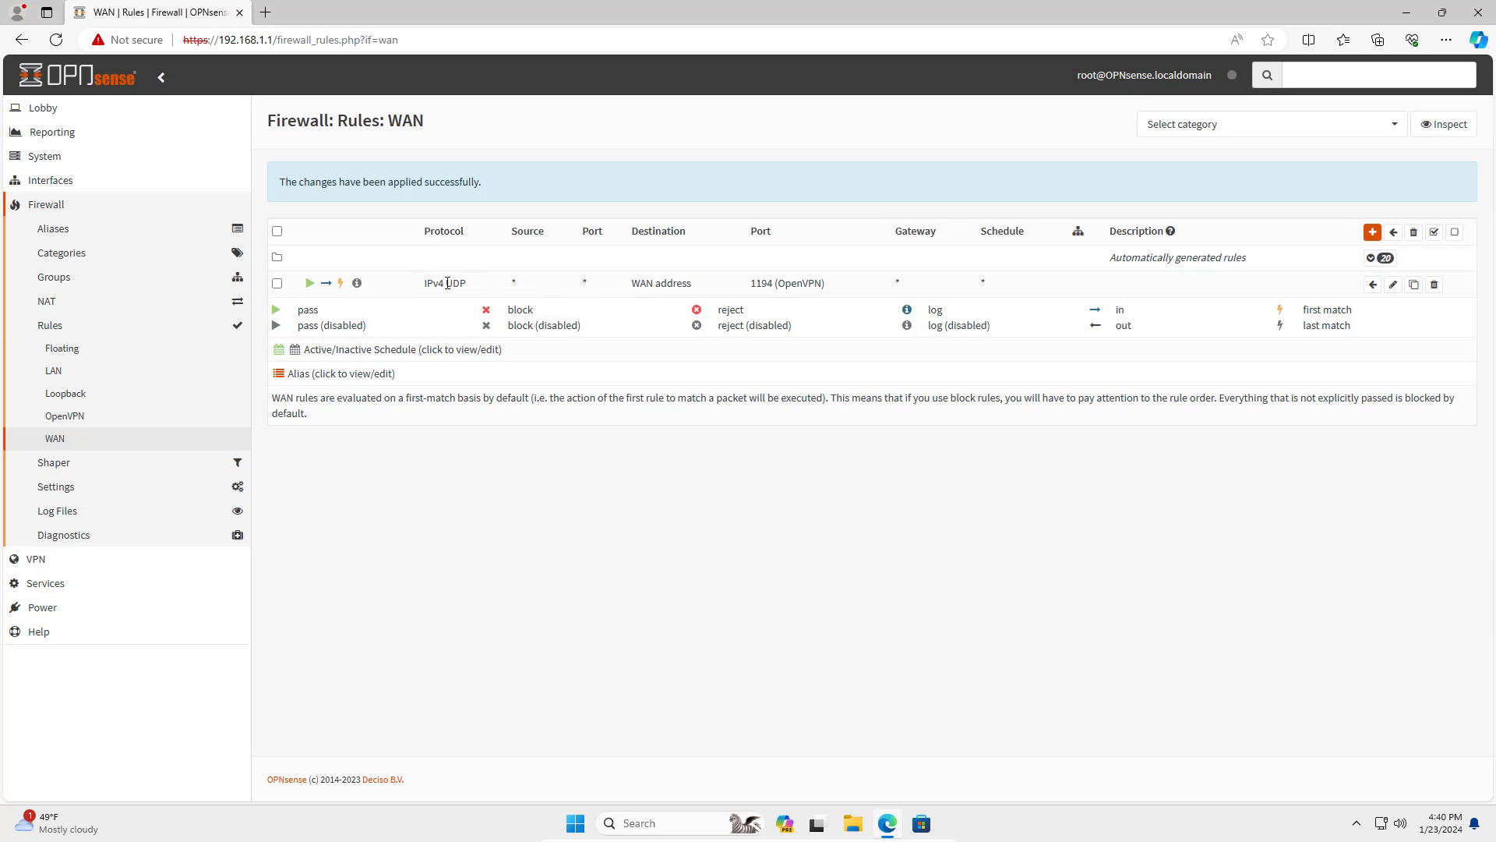
{"action": "left_click_drag", "start_coordinate": [427, 283], "coordinate": [504, 289]}
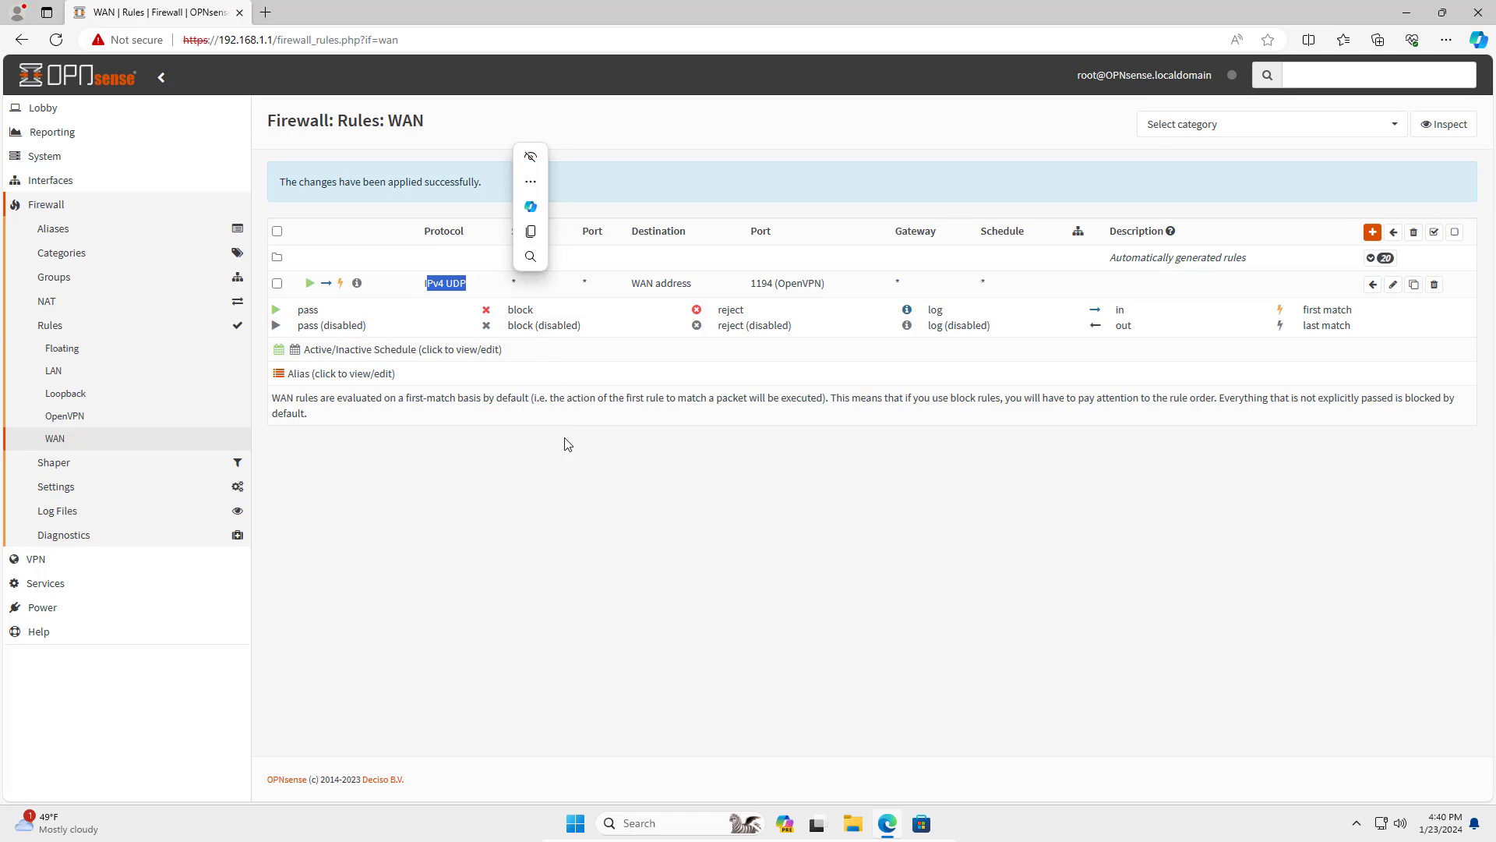
Create a rule on the OpenVPN interface with source OpenVPN net and save it.
{"action": "left_click", "coordinate": [575, 459]}
{"action": "left_click", "coordinate": [1372, 232]}
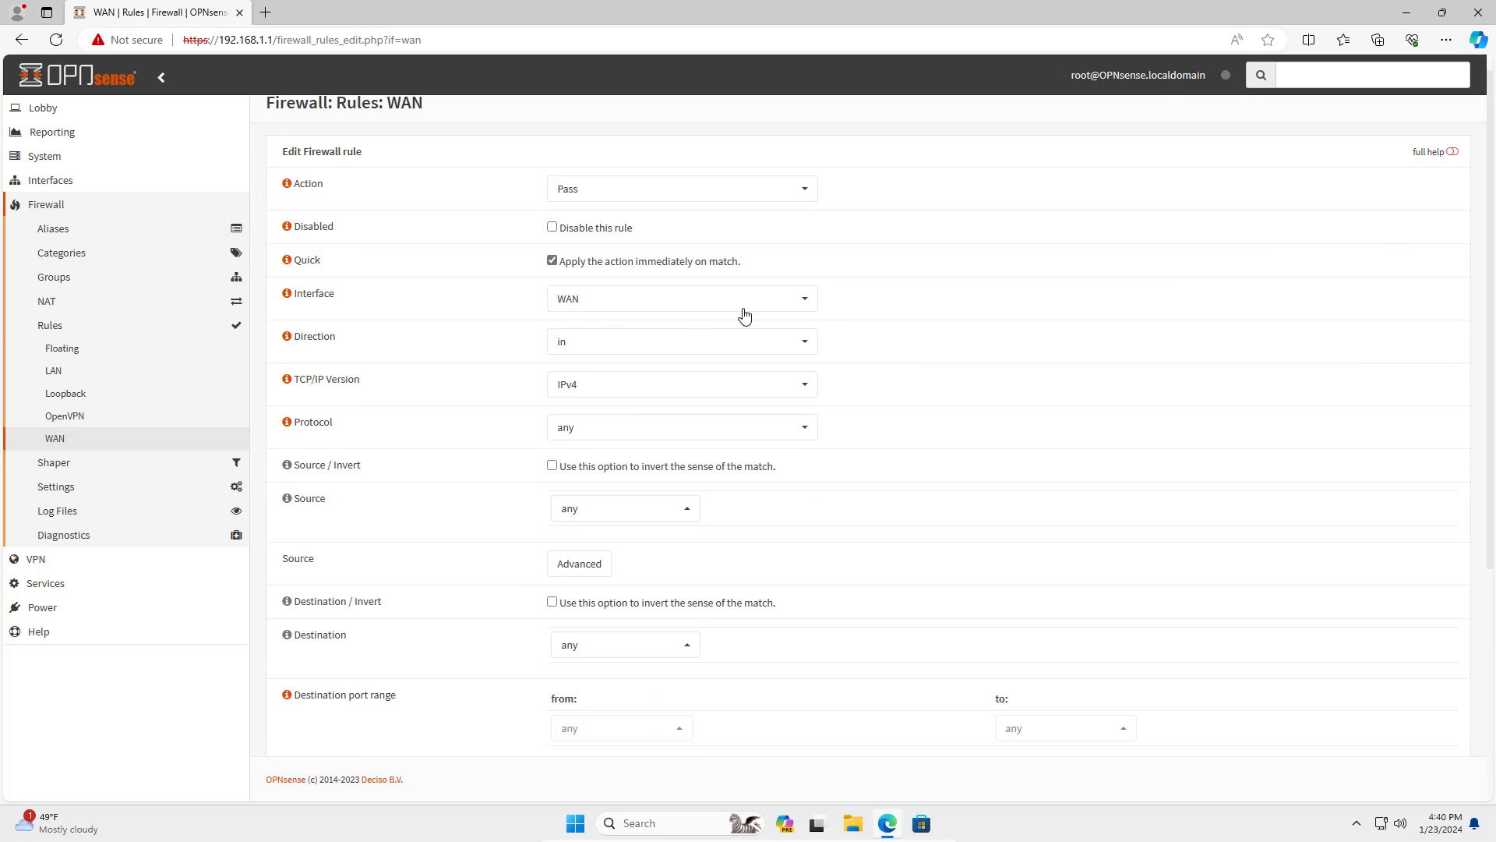
{"action": "left_click", "coordinate": [587, 305]}
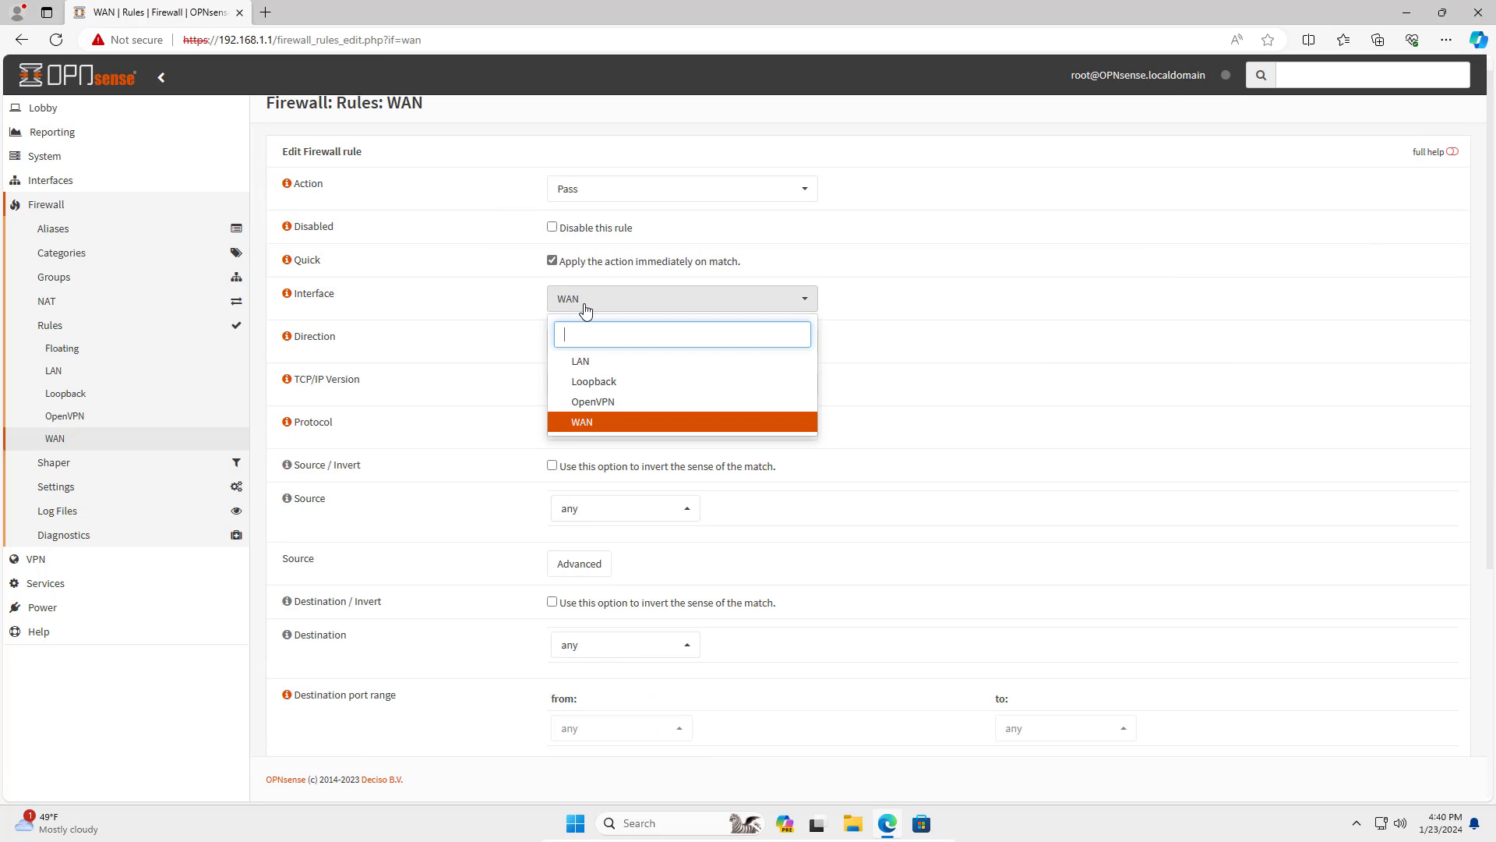
{"action": "left_click", "coordinate": [593, 402]}
{"action": "scroll", "coordinate": [864, 463], "scroll_direction": "down", "scroll_amount": 2}
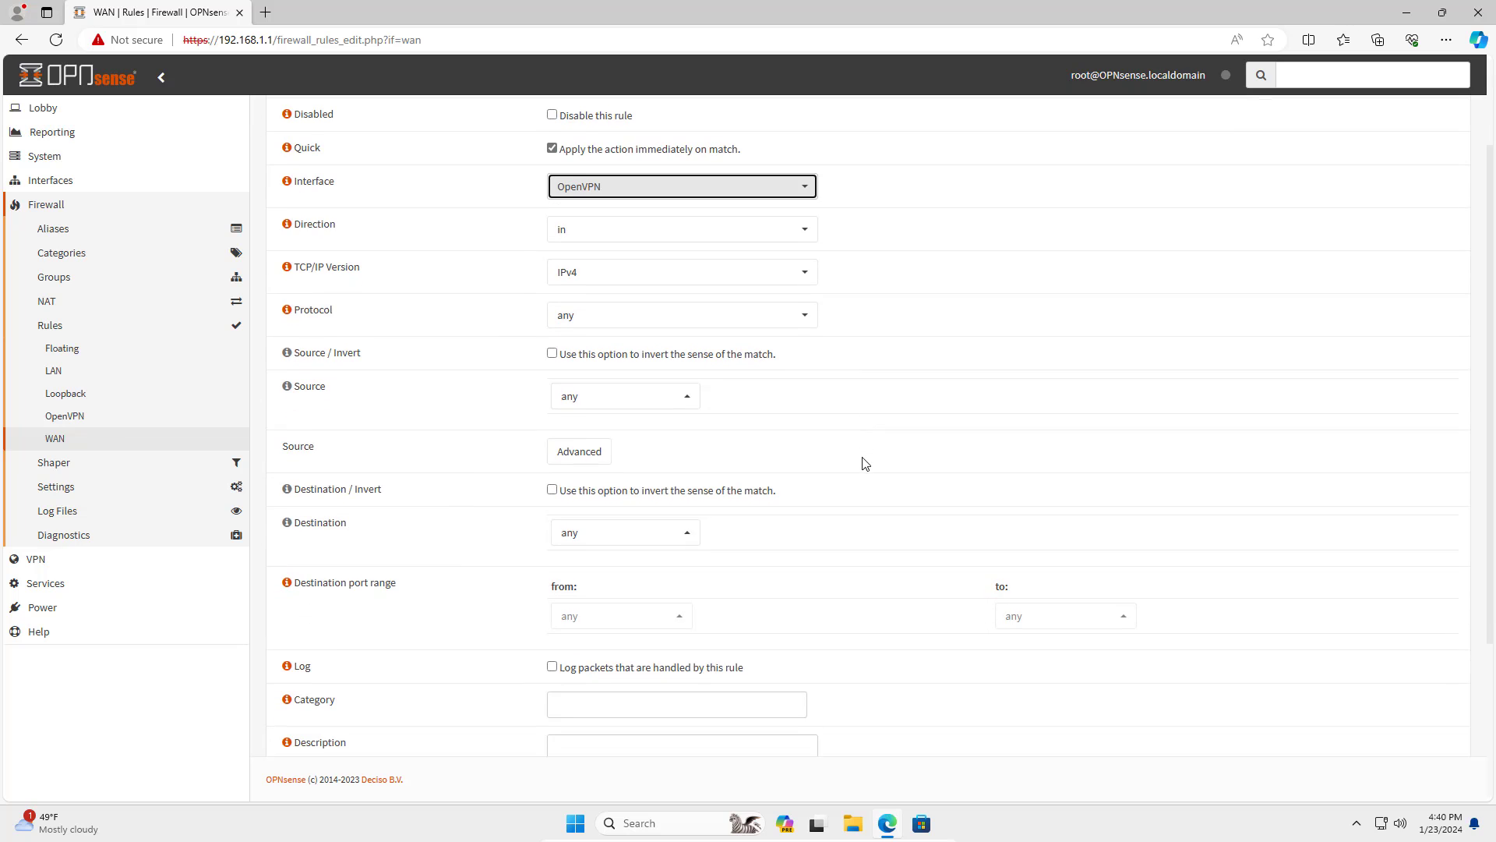
{"action": "left_click", "coordinate": [684, 395]}
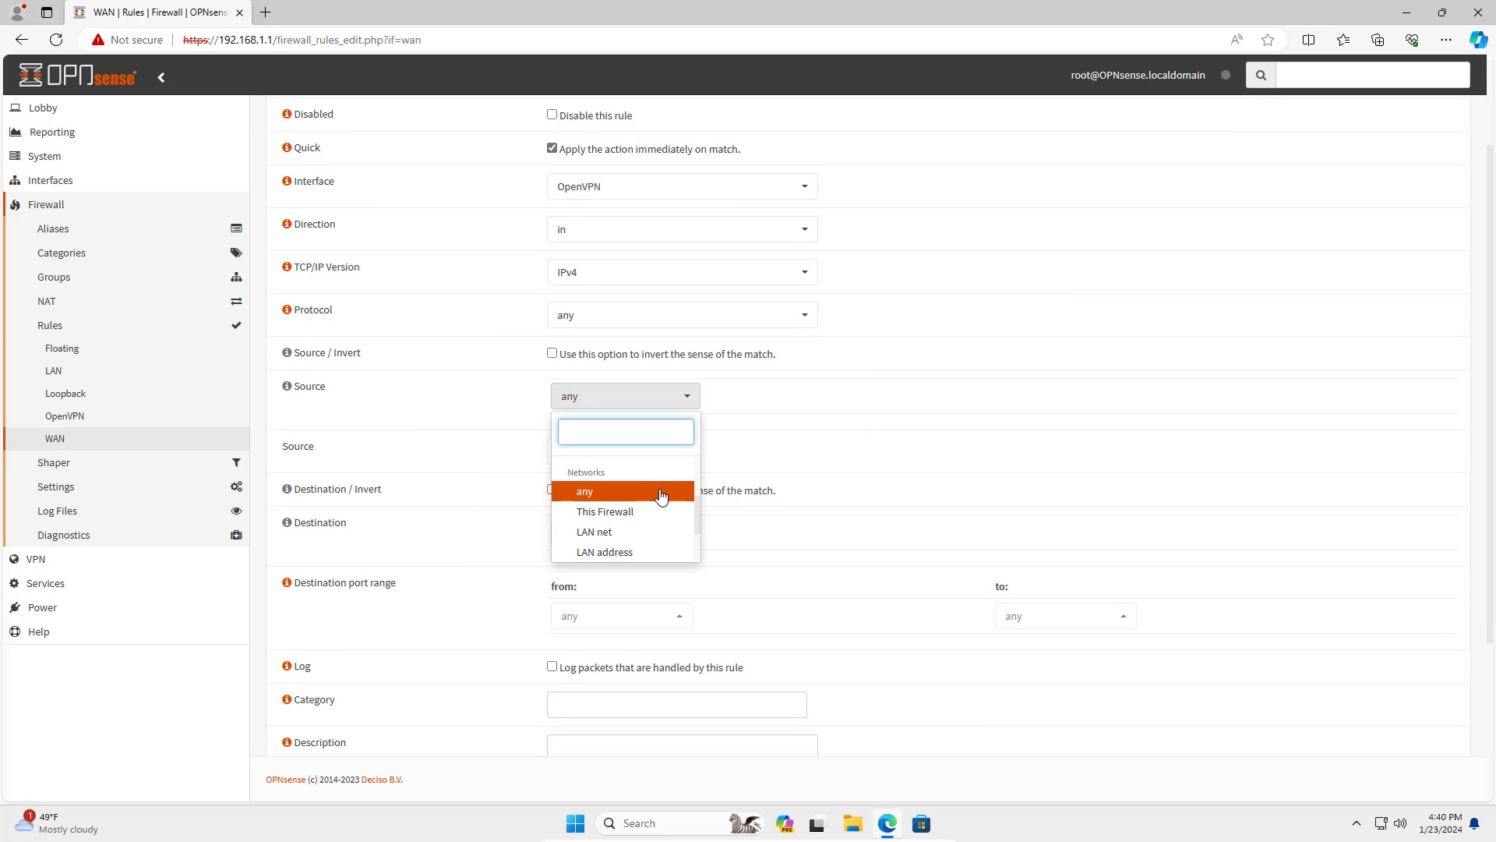
{"action": "scroll", "coordinate": [658, 499], "scroll_direction": "down", "scroll_amount": 1}
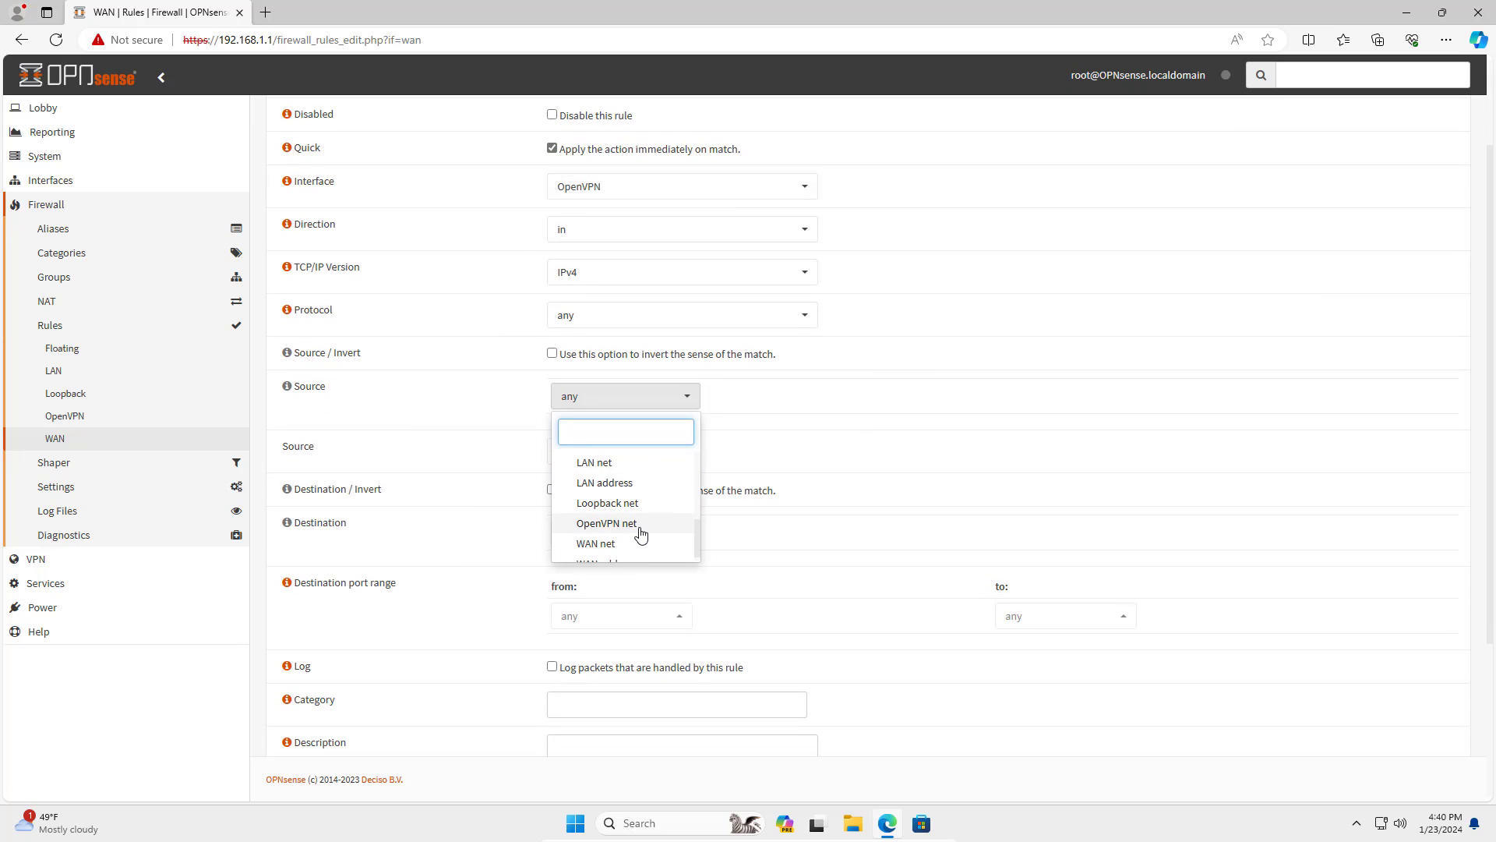
{"action": "left_click", "coordinate": [642, 527]}
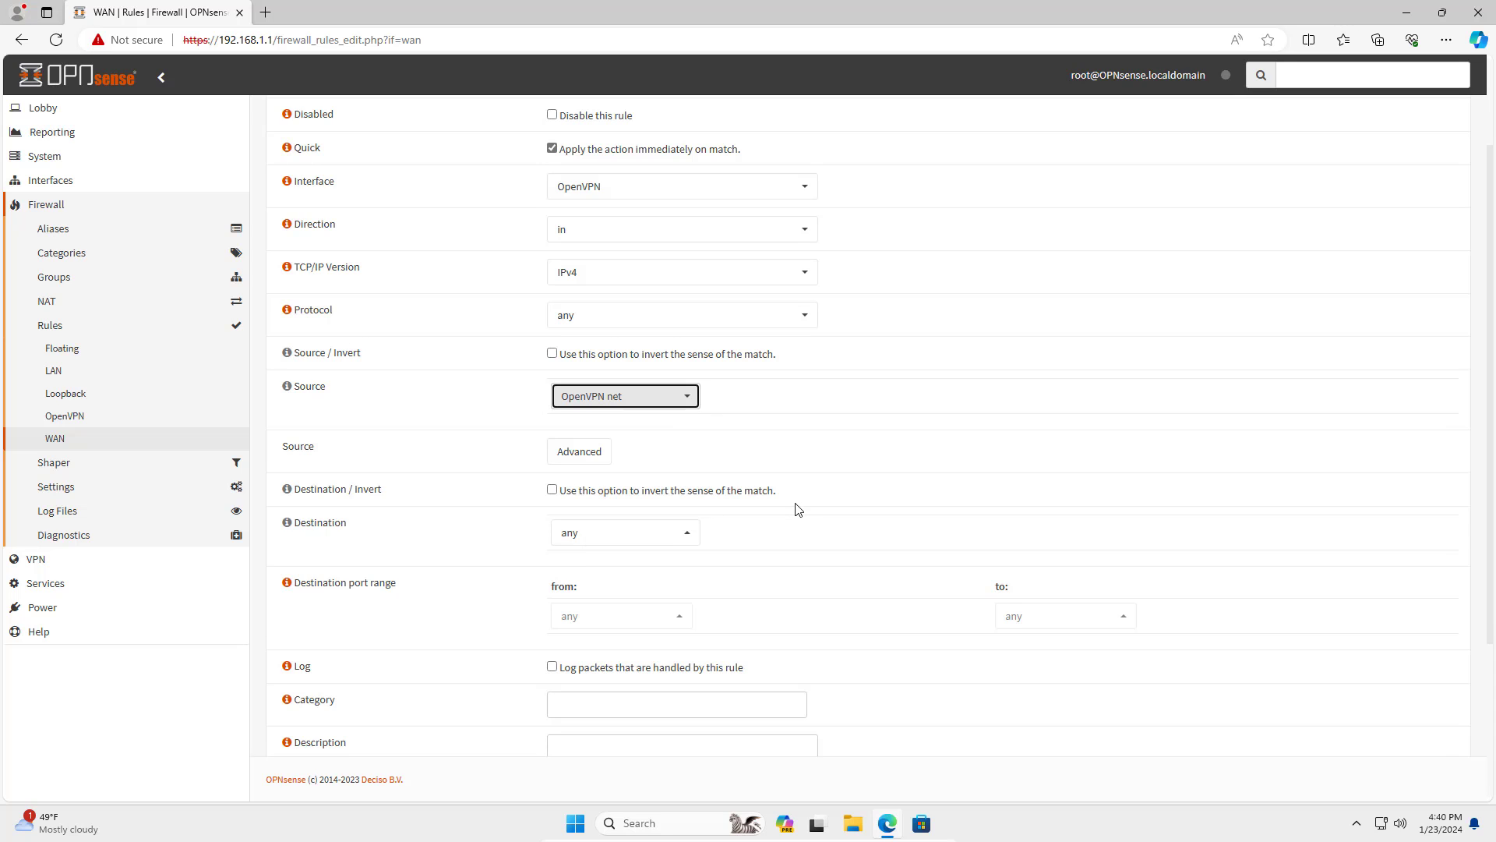
{"action": "scroll", "coordinate": [798, 509], "scroll_direction": "down", "scroll_amount": 3}
{"action": "left_click", "coordinate": [569, 726]}
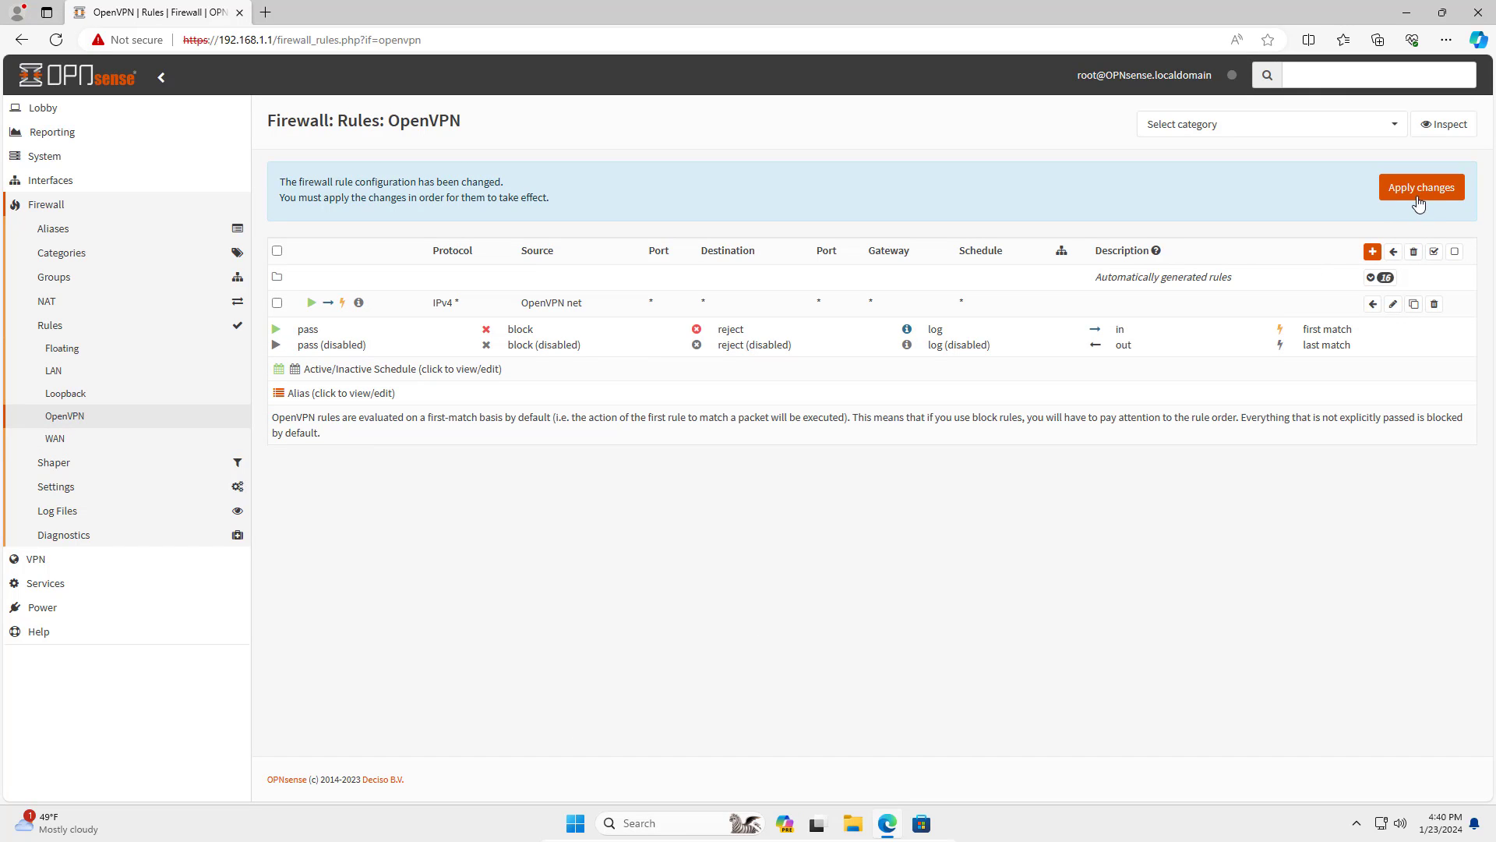
Apply the firewall changes and expand VPN > OpenVPN in the sidebar.
{"action": "left_click", "coordinate": [1417, 198]}
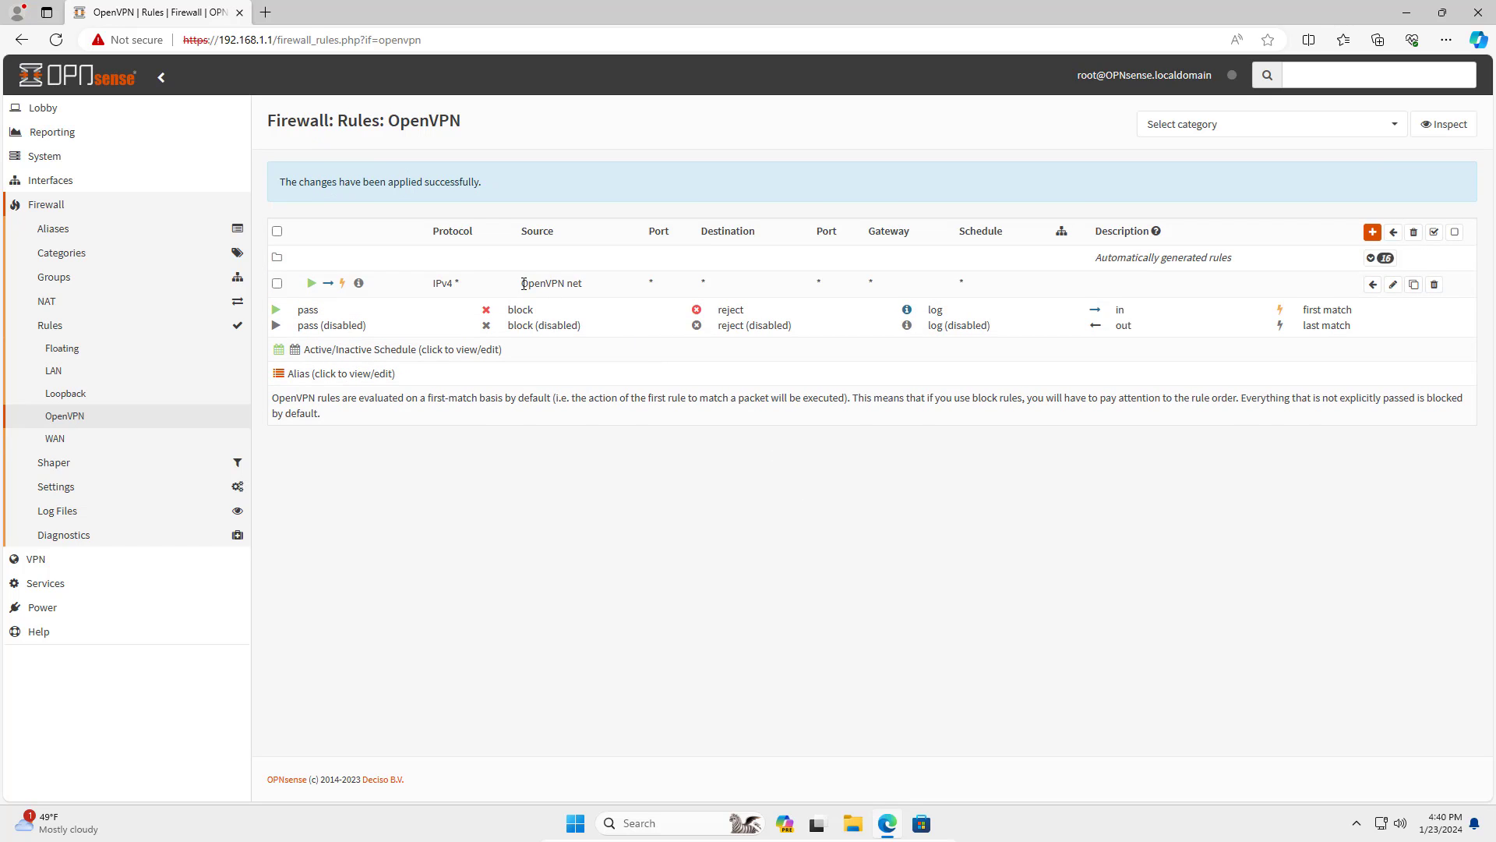
{"action": "left_click_drag", "start_coordinate": [524, 284], "coordinate": [602, 289]}
{"action": "left_click", "coordinate": [602, 289]}
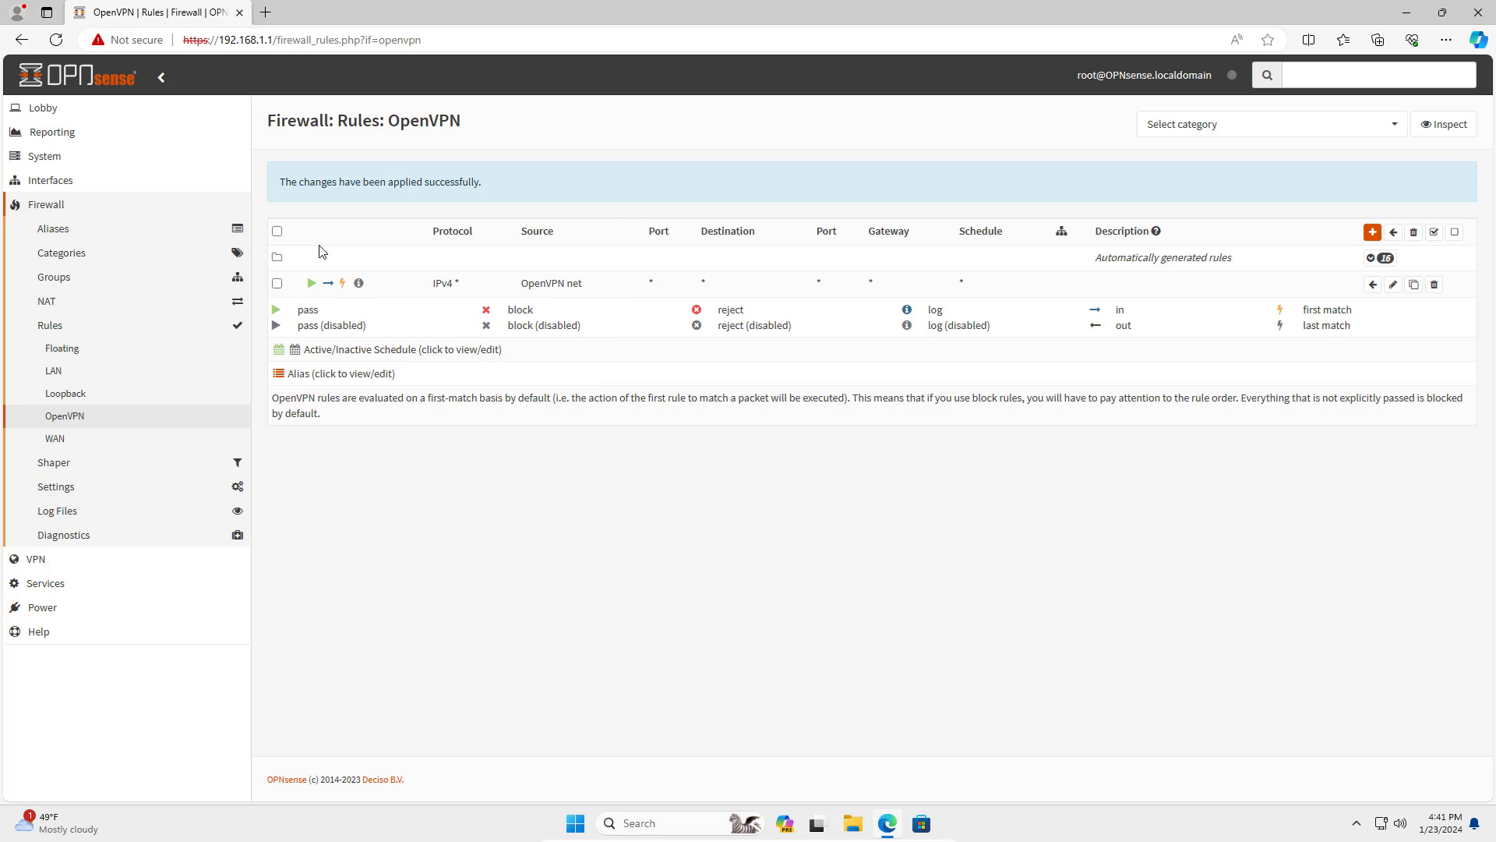
{"action": "left_click", "coordinate": [76, 207]}
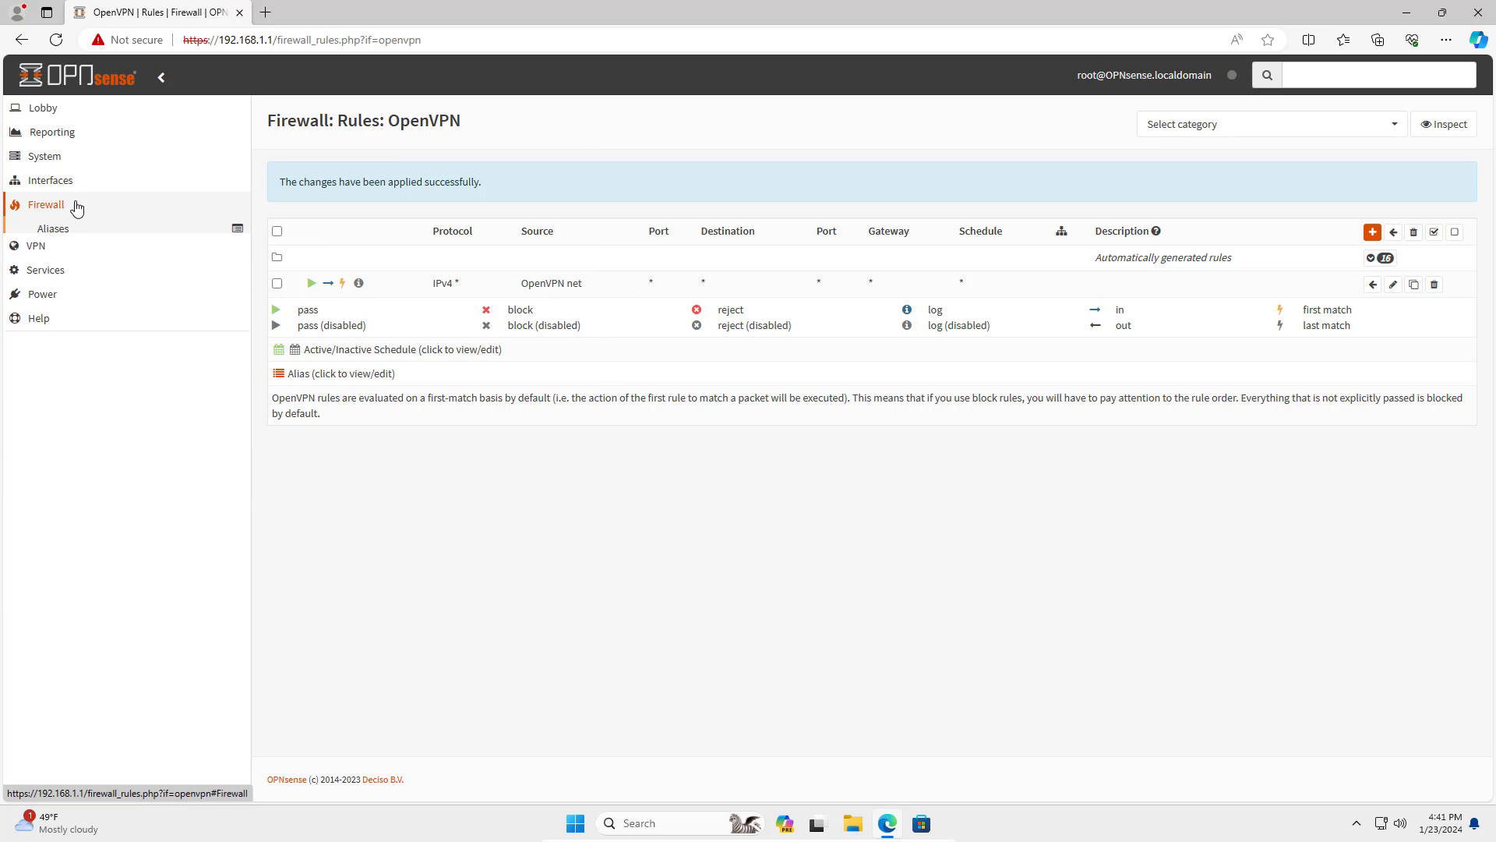
{"action": "left_click", "coordinate": [45, 231]}
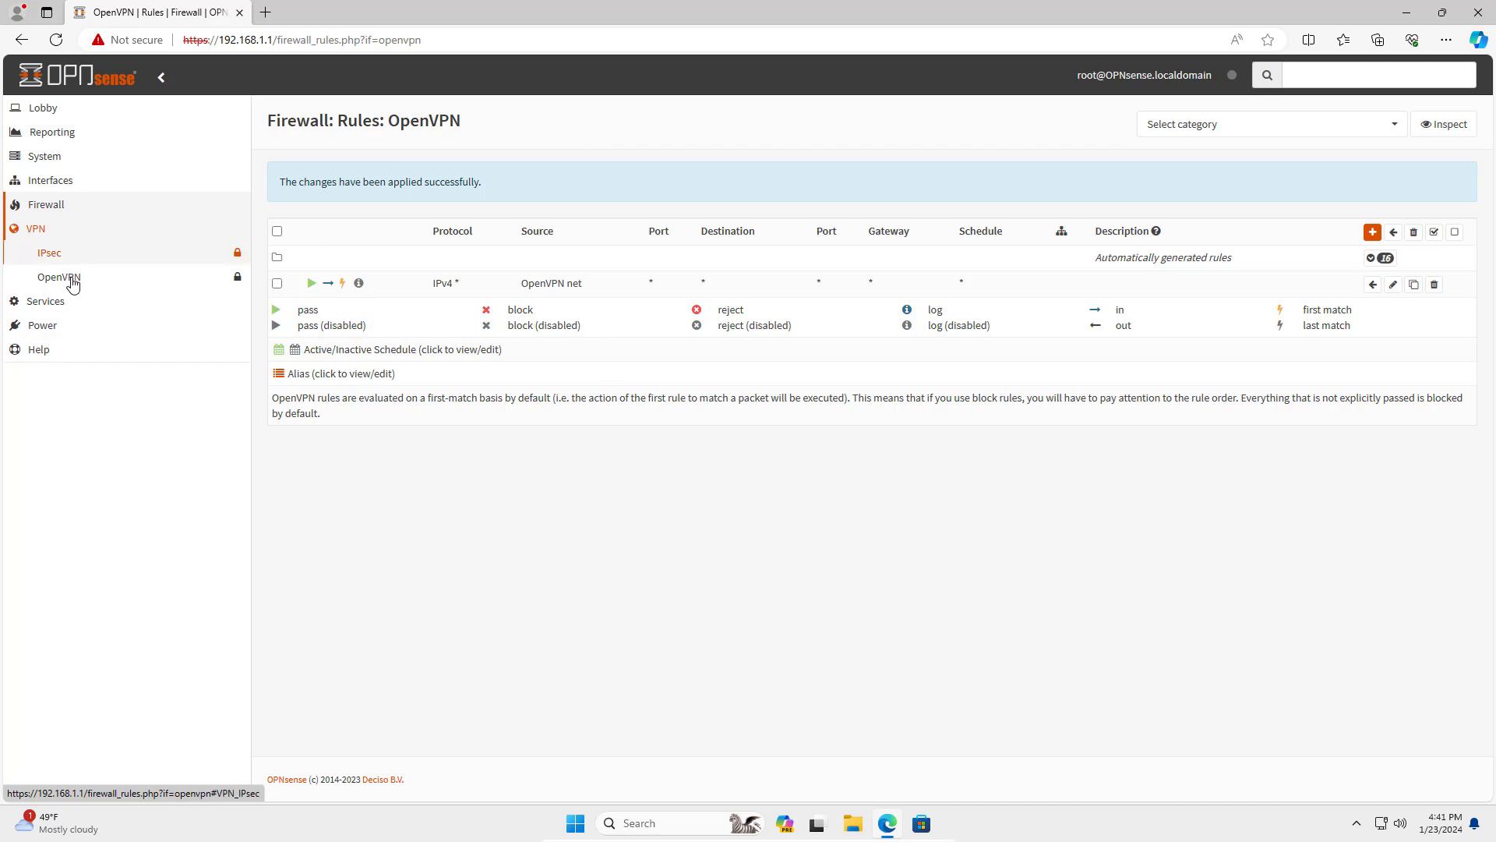
{"action": "left_click", "coordinate": [74, 282]}
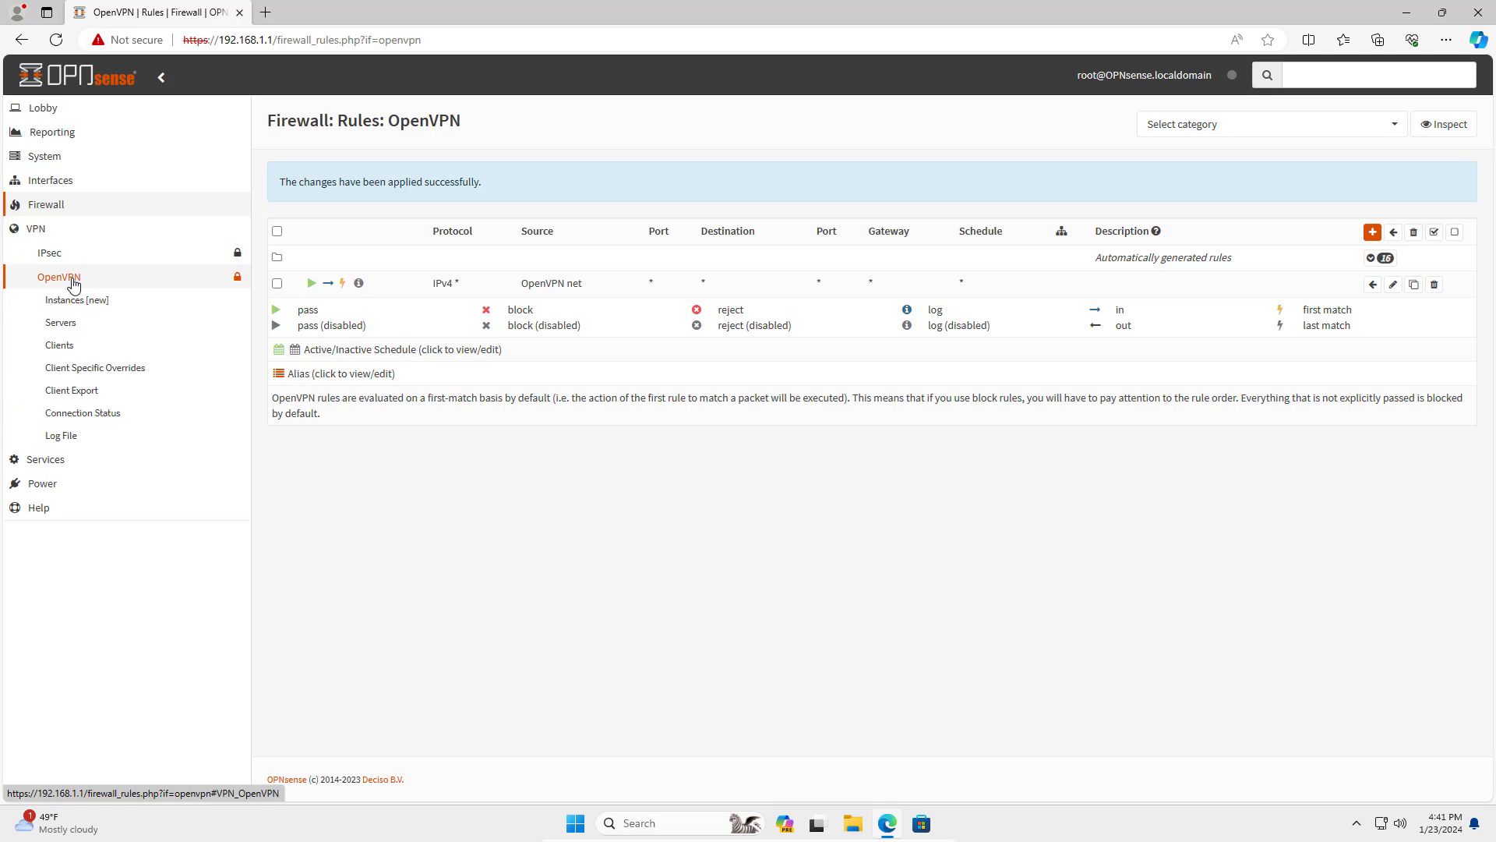
On Client Export, choose server MyServer udp4:1194 and export type File Only, leaving Hostname empty.
{"action": "left_click", "coordinate": [75, 396]}
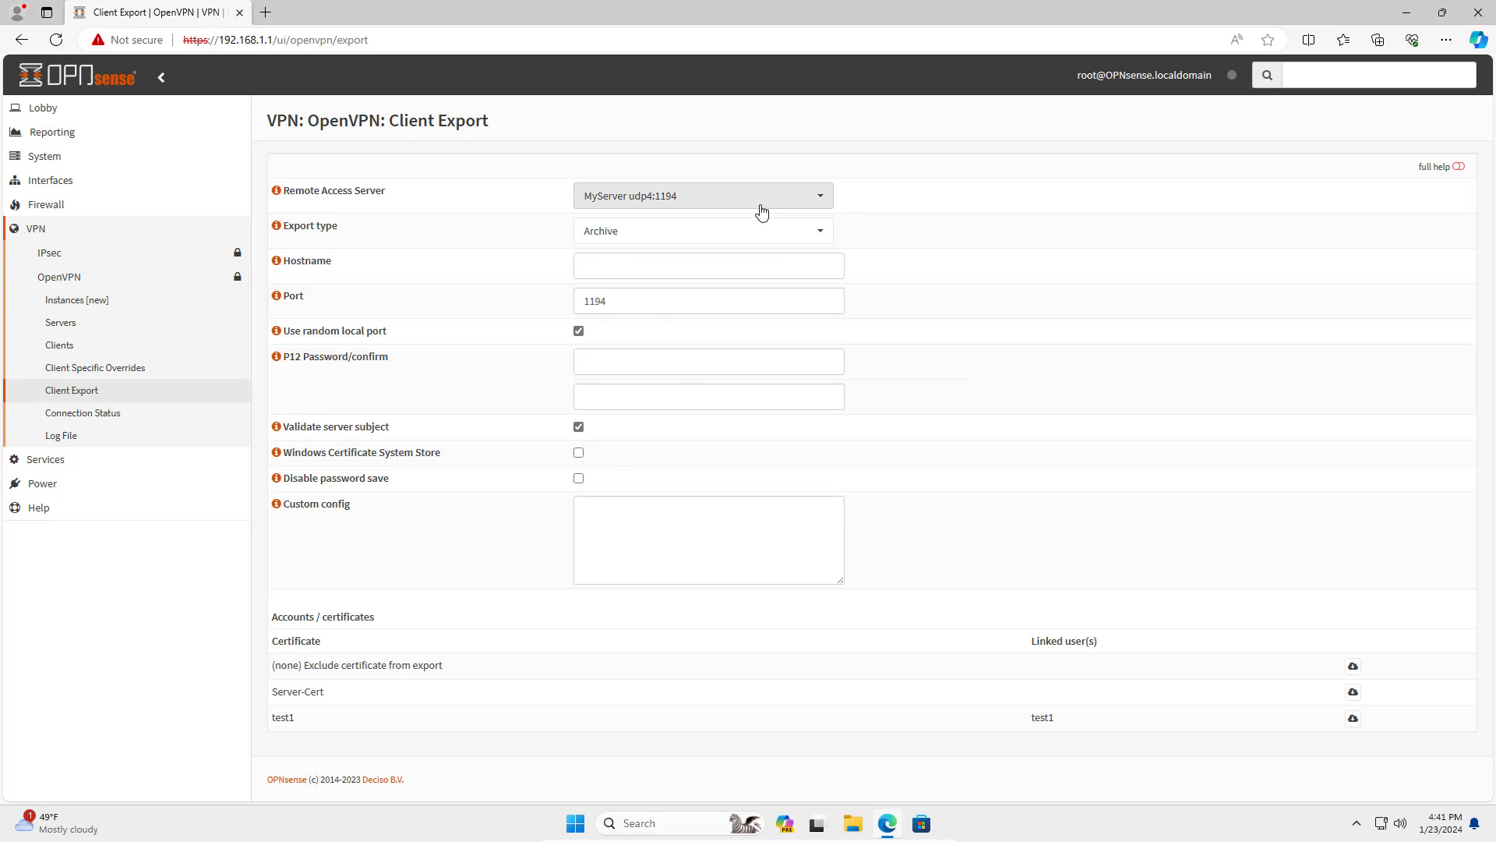
{"action": "left_click", "coordinate": [818, 196]}
{"action": "left_click", "coordinate": [707, 263]}
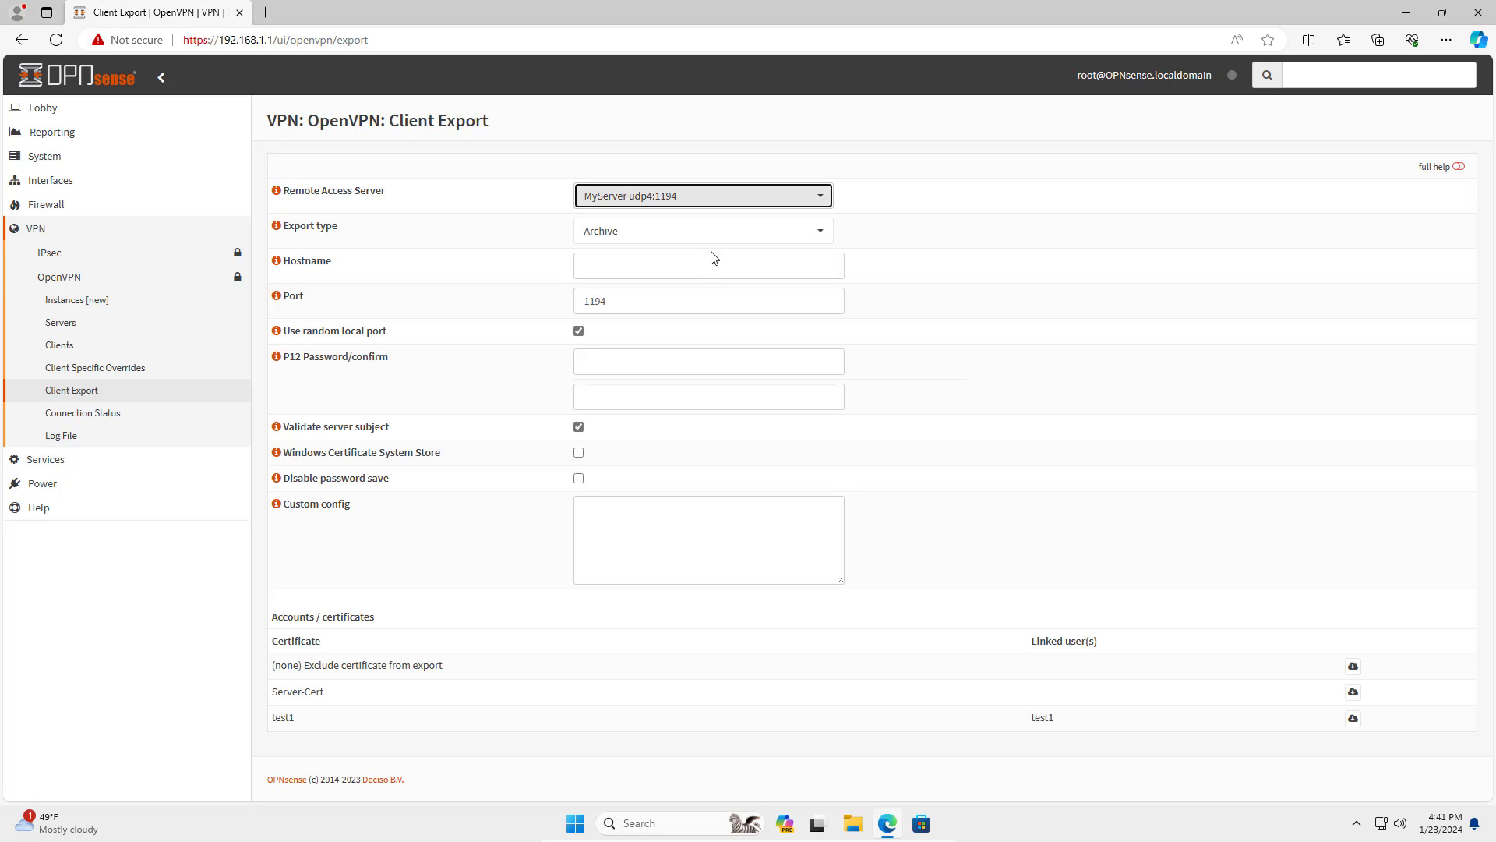
{"action": "left_click", "coordinate": [820, 232]}
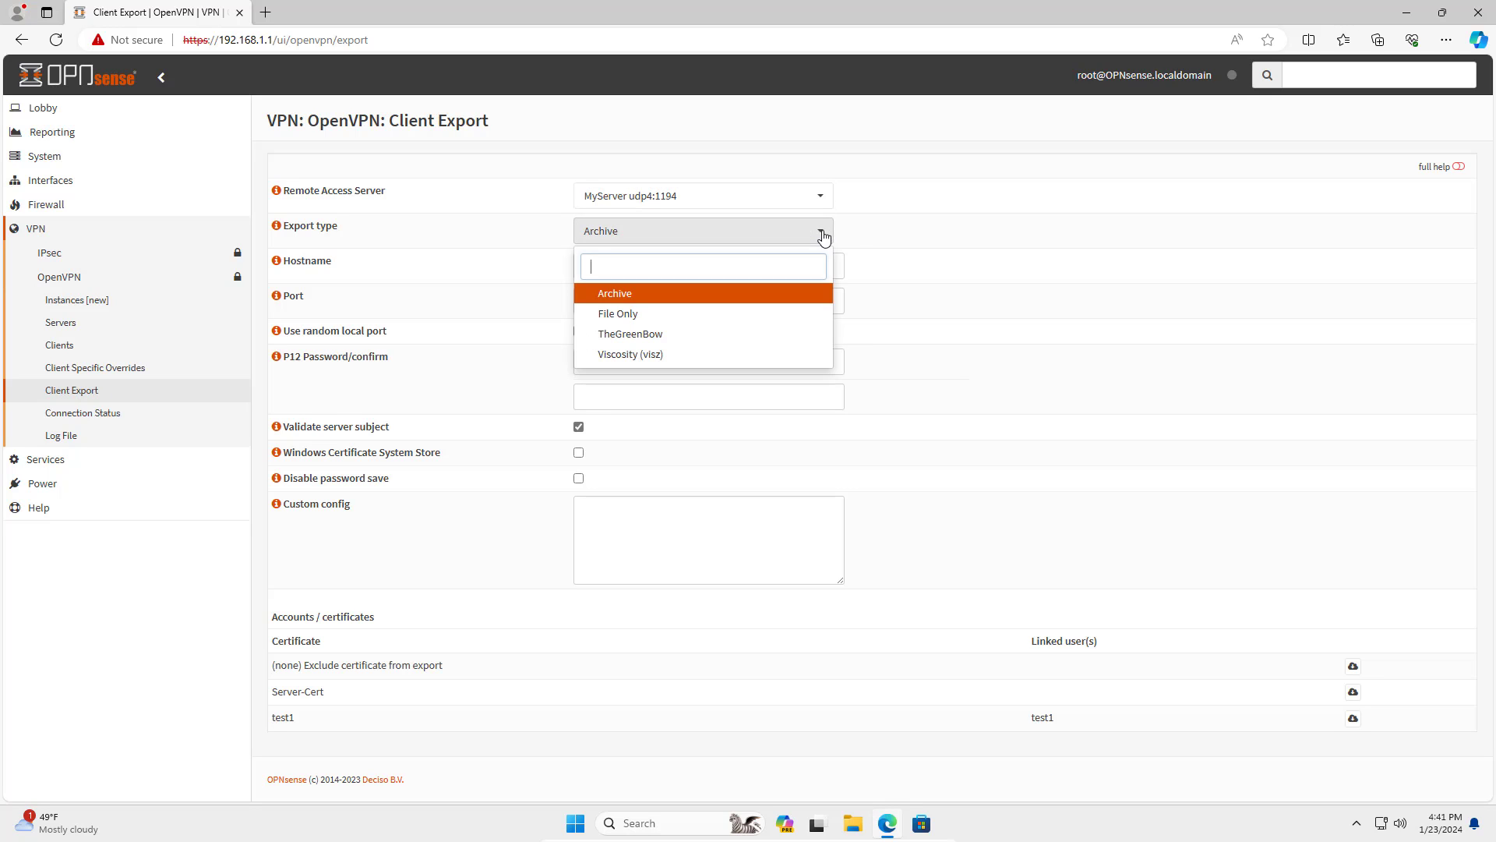
{"action": "left_click", "coordinate": [639, 314]}
{"action": "left_click", "coordinate": [647, 262]}
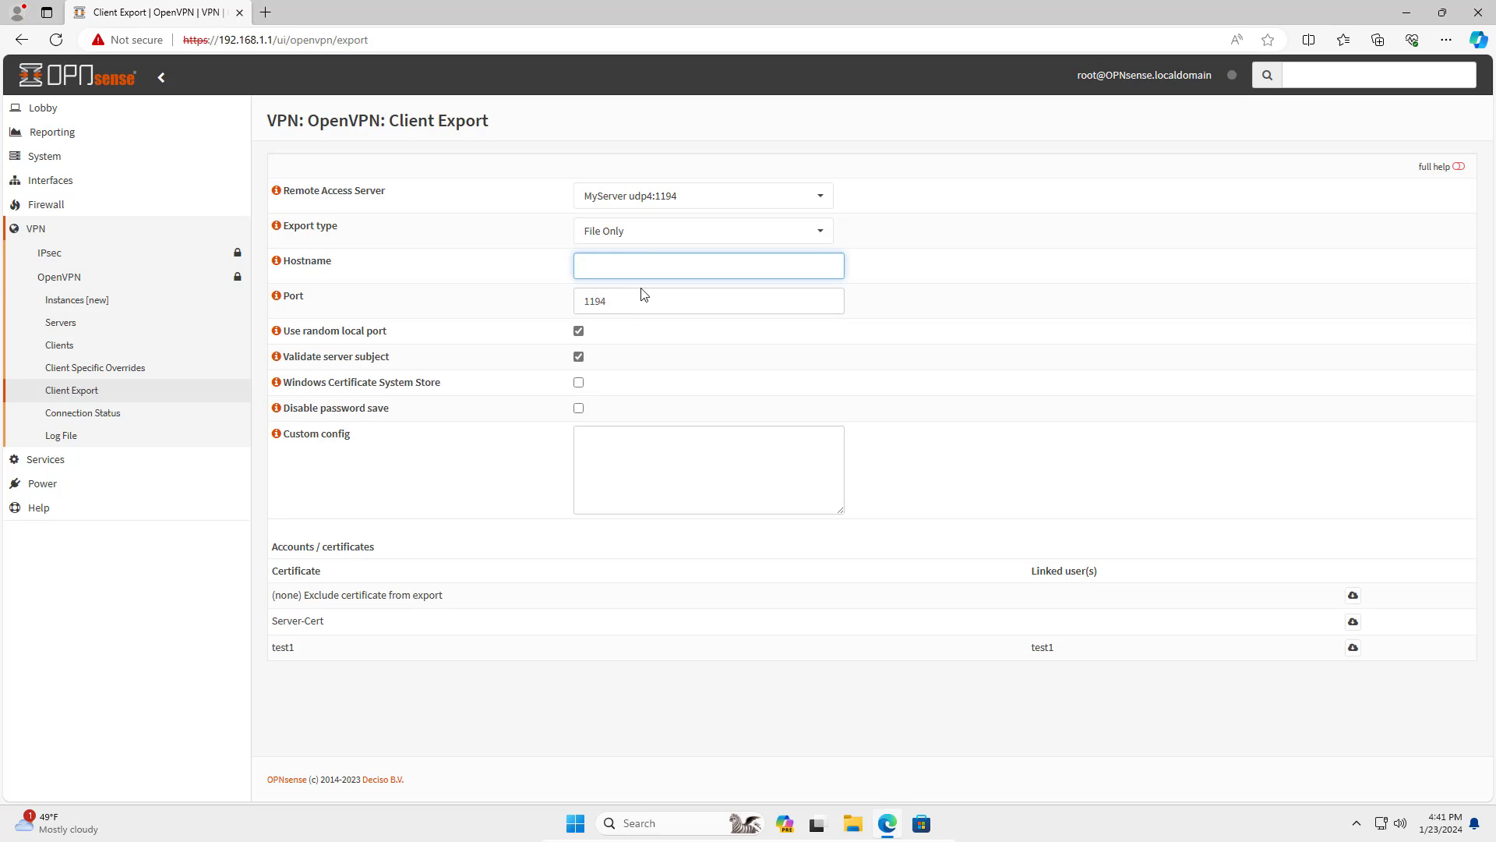
{"action": "left_click", "coordinate": [635, 303]}
{"action": "left_click_drag", "start_coordinate": [656, 304], "coordinate": [576, 301]}
{"action": "left_click", "coordinate": [619, 265]}
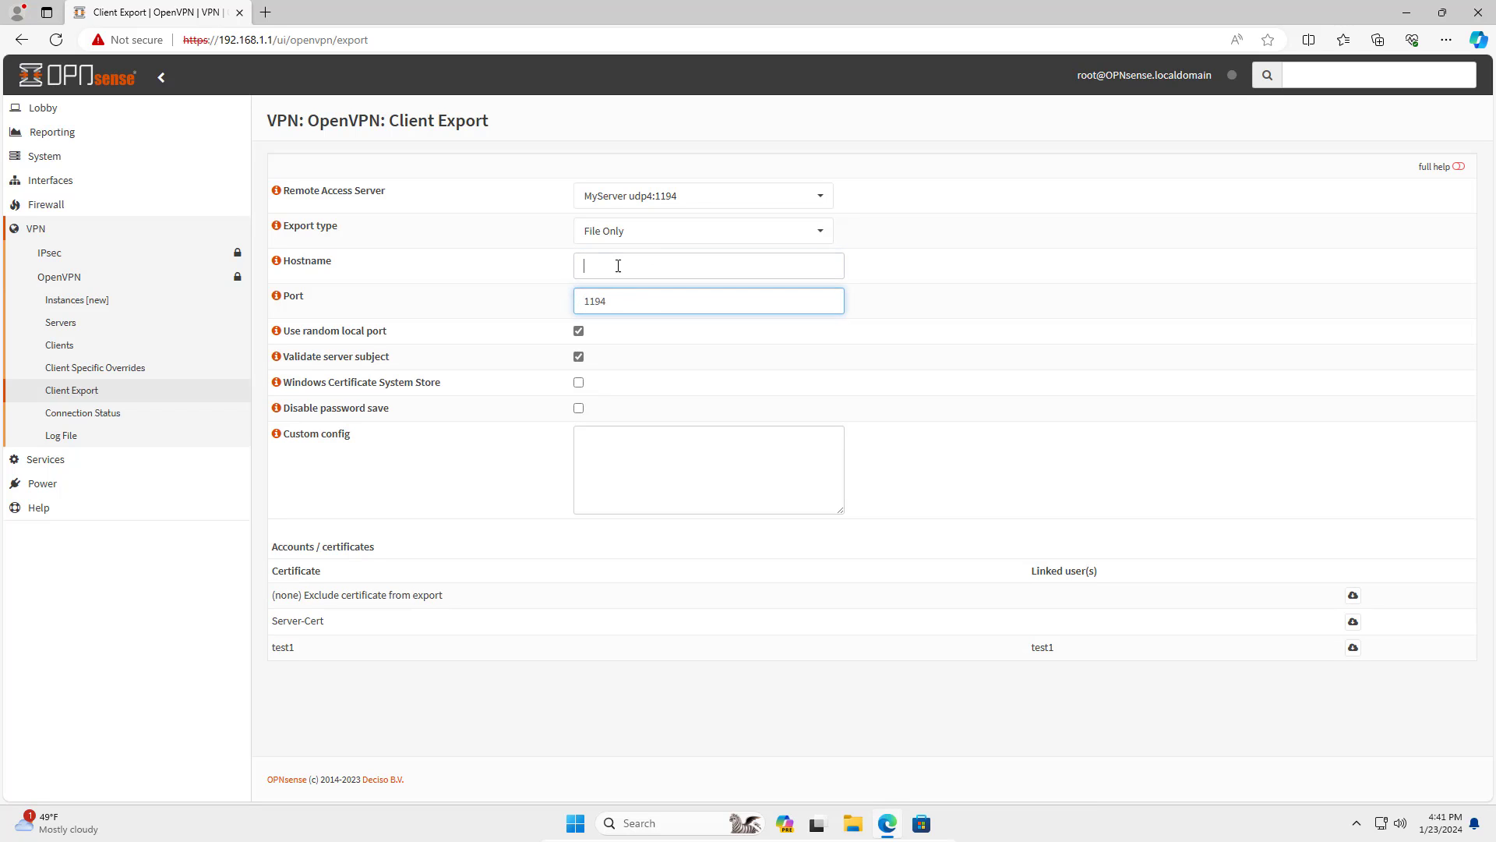
{"action": "left_click", "coordinate": [265, 13]}
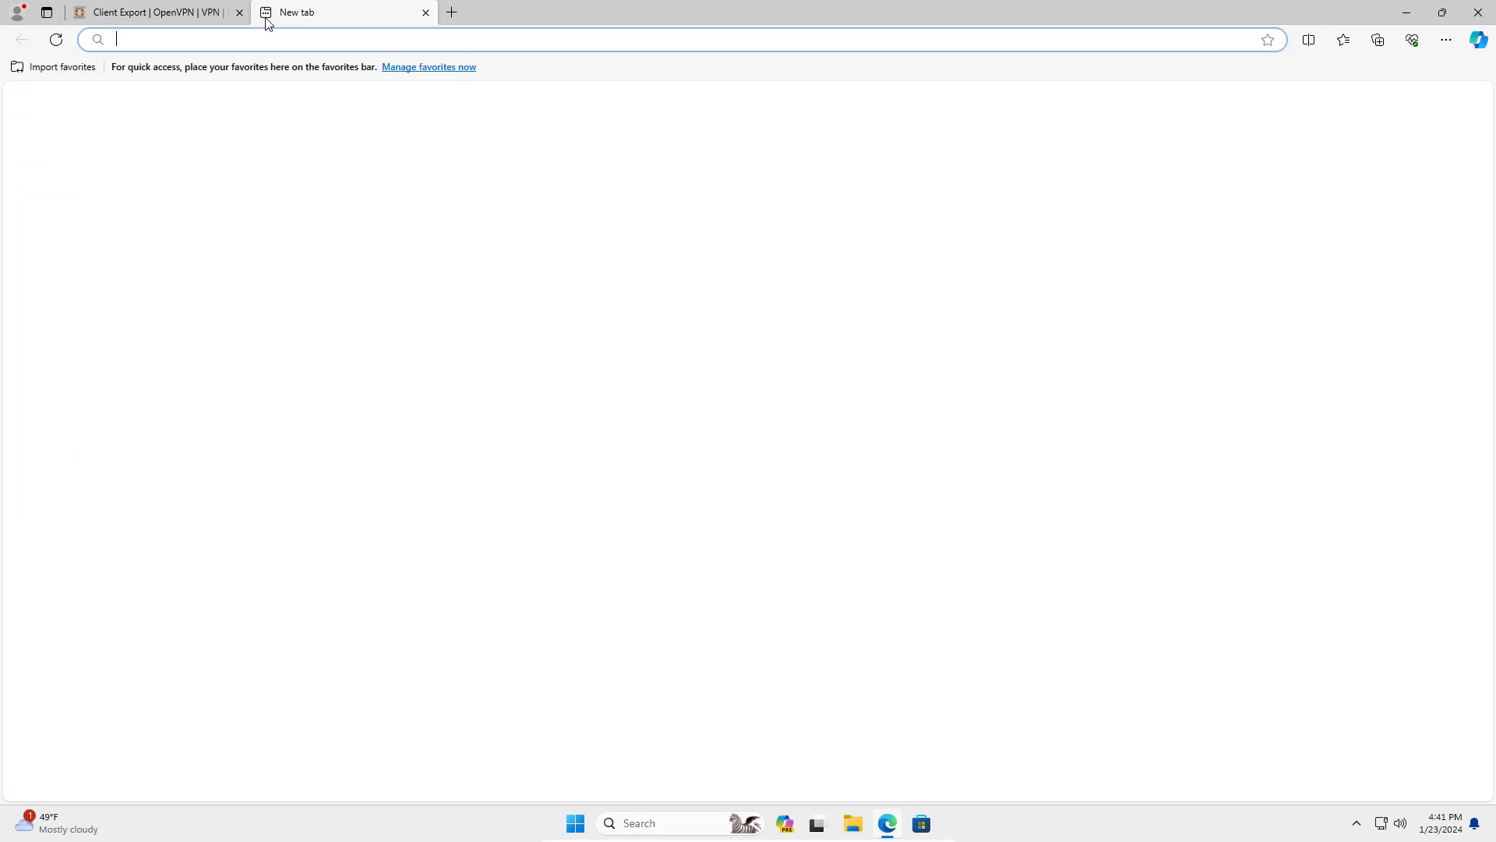
{"action": "type", "text": "ping."}
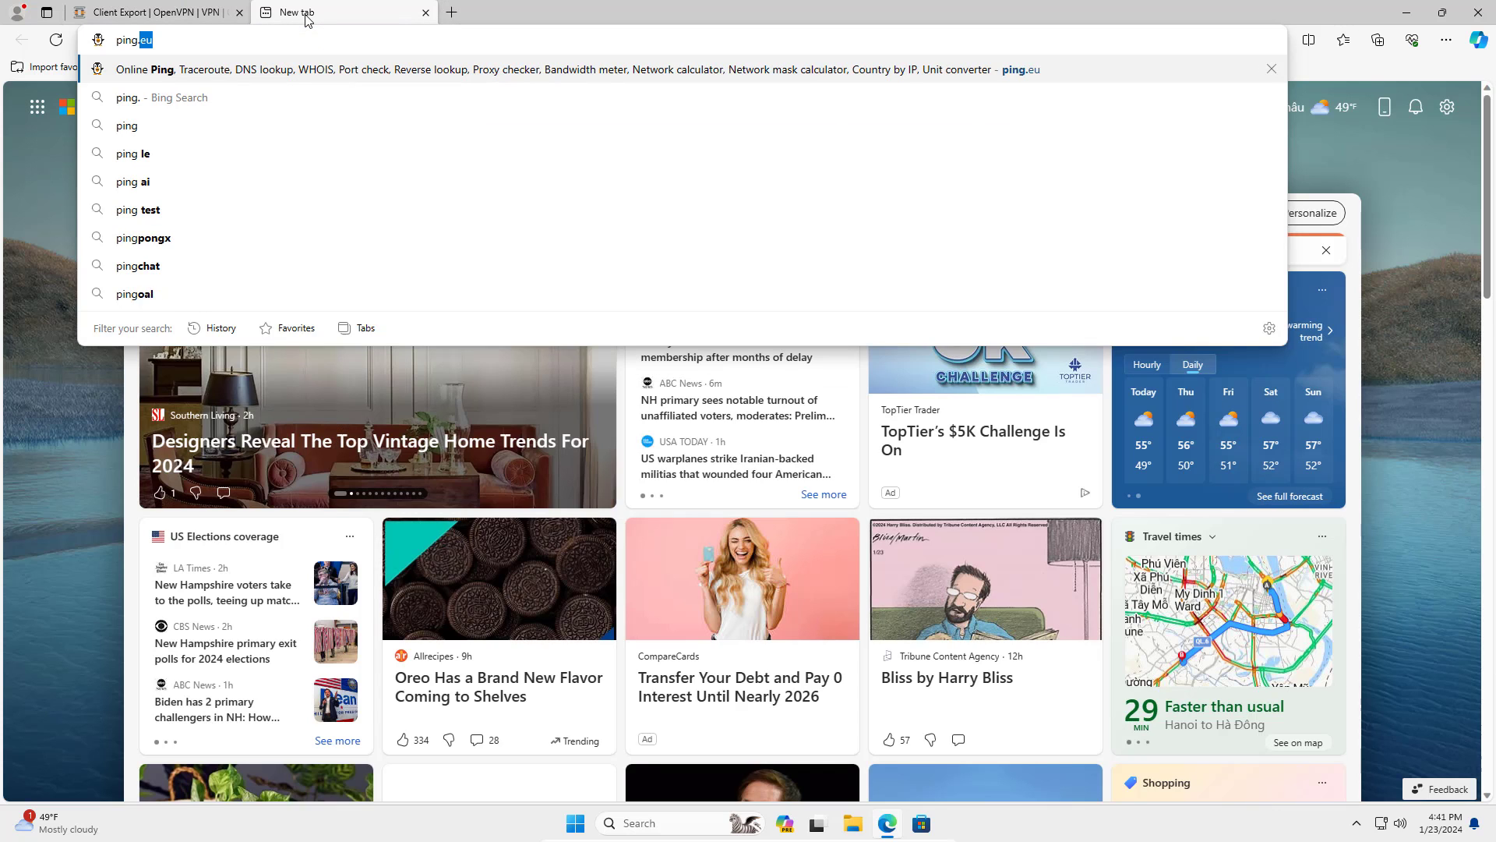
{"action": "type", "text": "eu"}
{"action": "key", "text": "Return"}
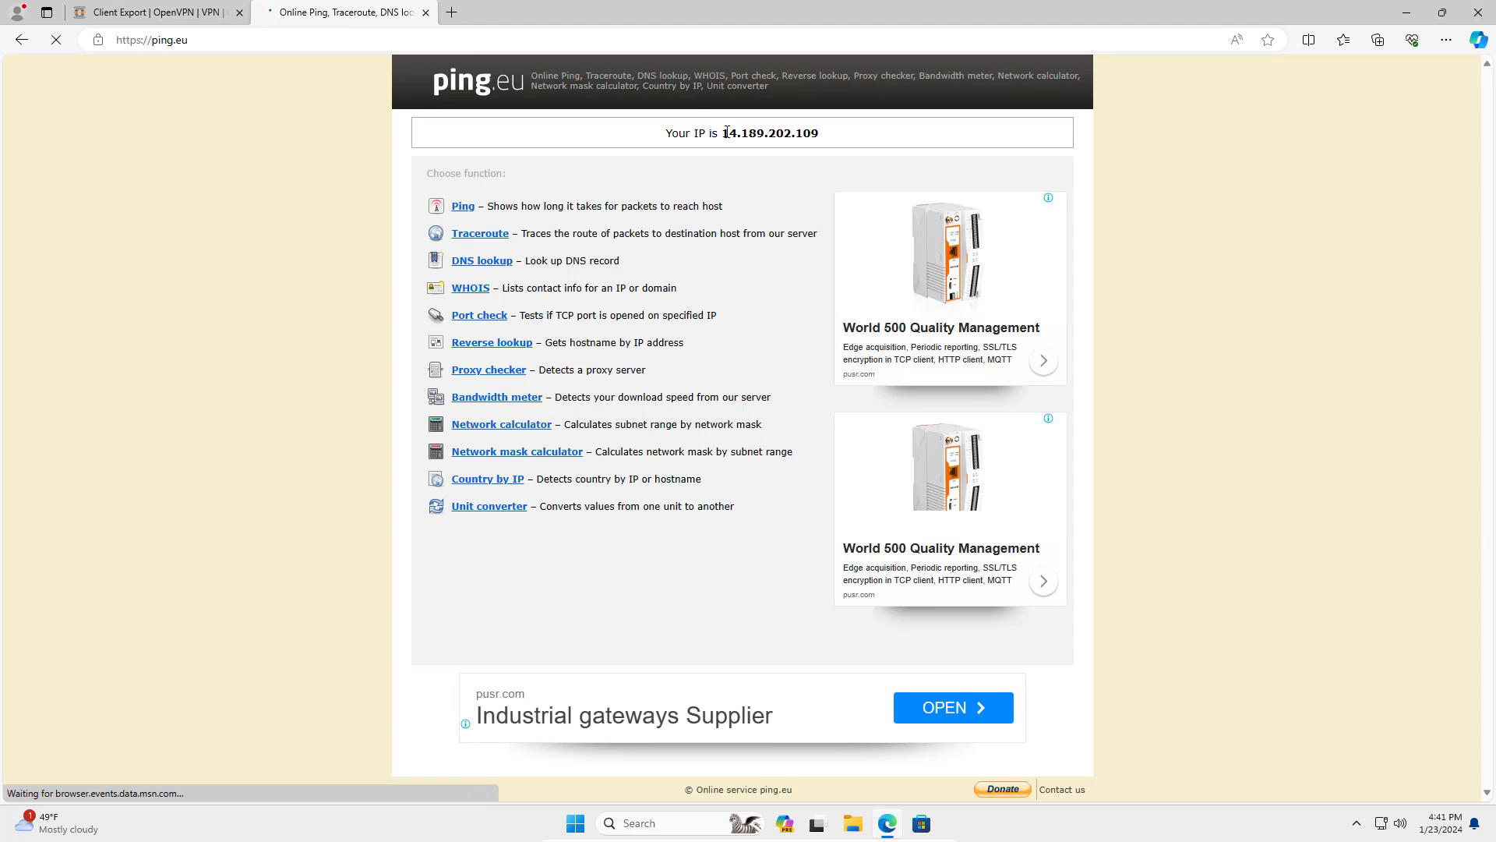
{"action": "left_click_drag", "start_coordinate": [723, 133], "coordinate": [822, 140]}
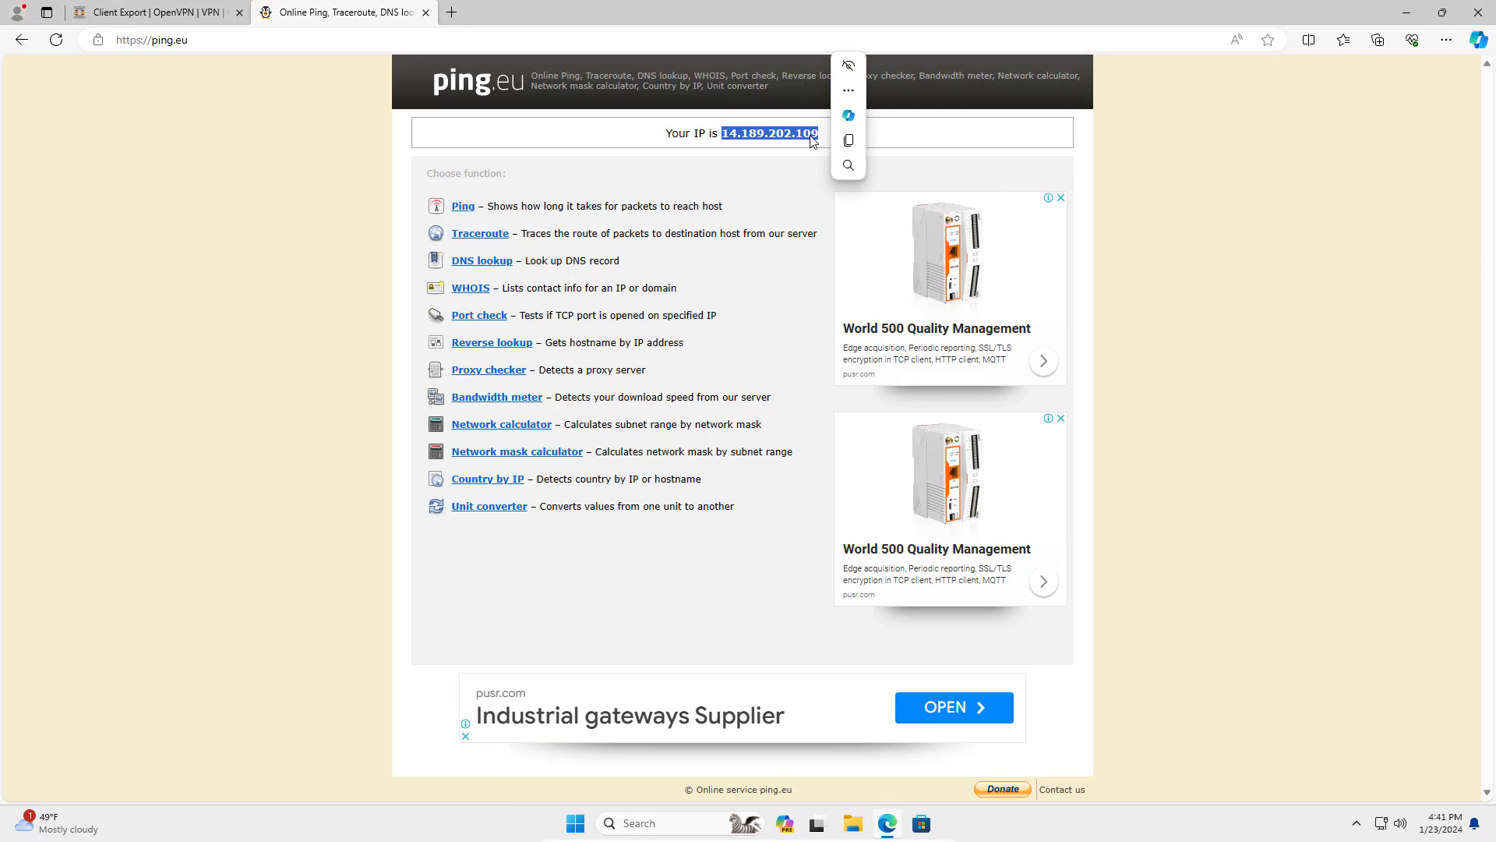
{"action": "left_click", "coordinate": [847, 141]}
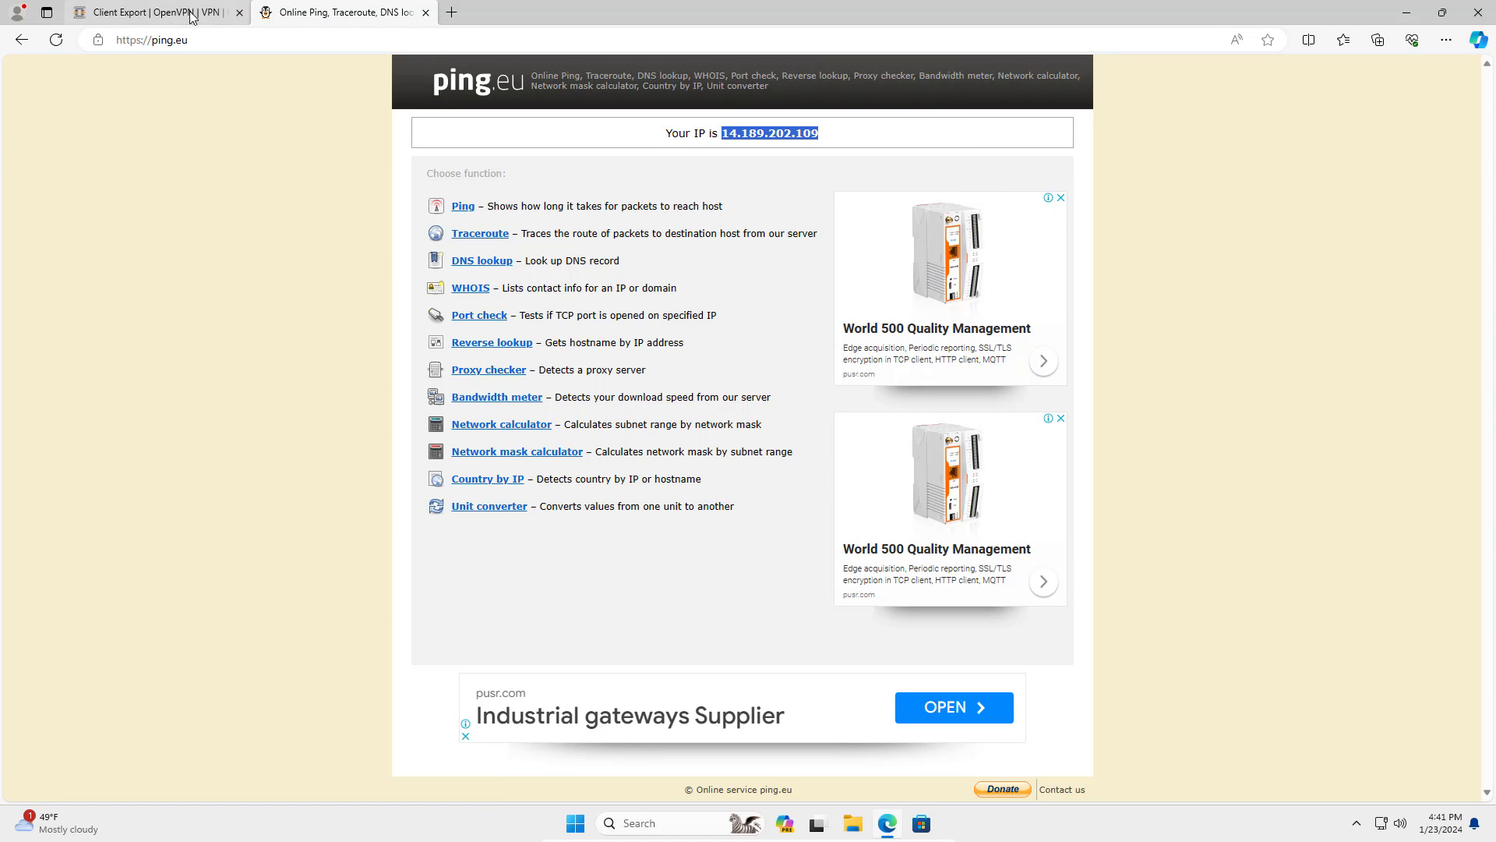
{"action": "left_click", "coordinate": [156, 12]}
Paste 14.189.202.109 as the hostname and download test1's MyServer_test1.ovpn profile.
{"action": "key", "text": "ctrl+v"}
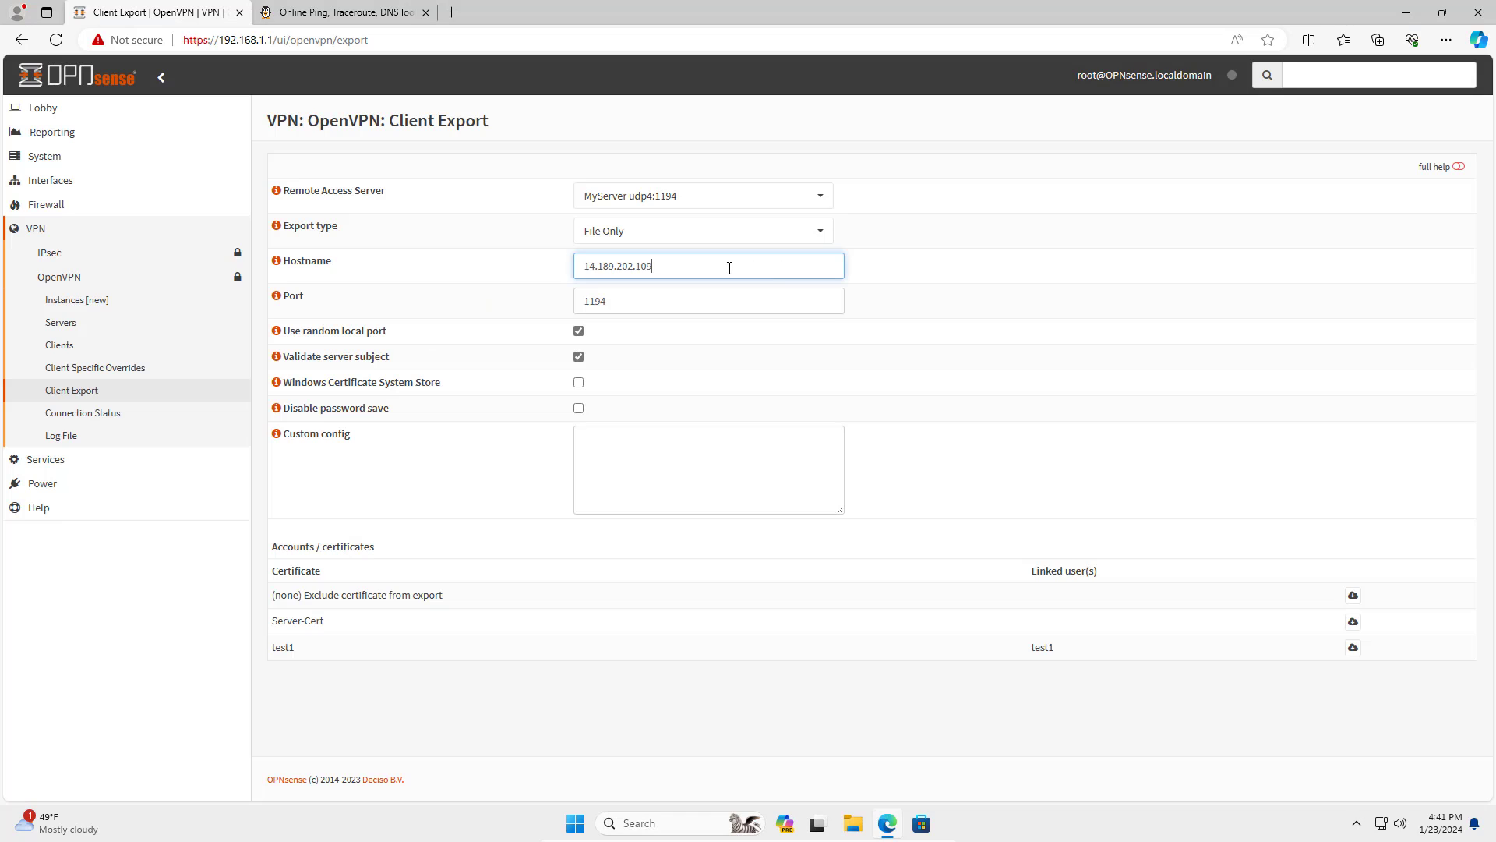
{"action": "left_click_drag", "start_coordinate": [728, 266], "coordinate": [543, 261]}
{"action": "left_click", "coordinate": [1354, 649]}
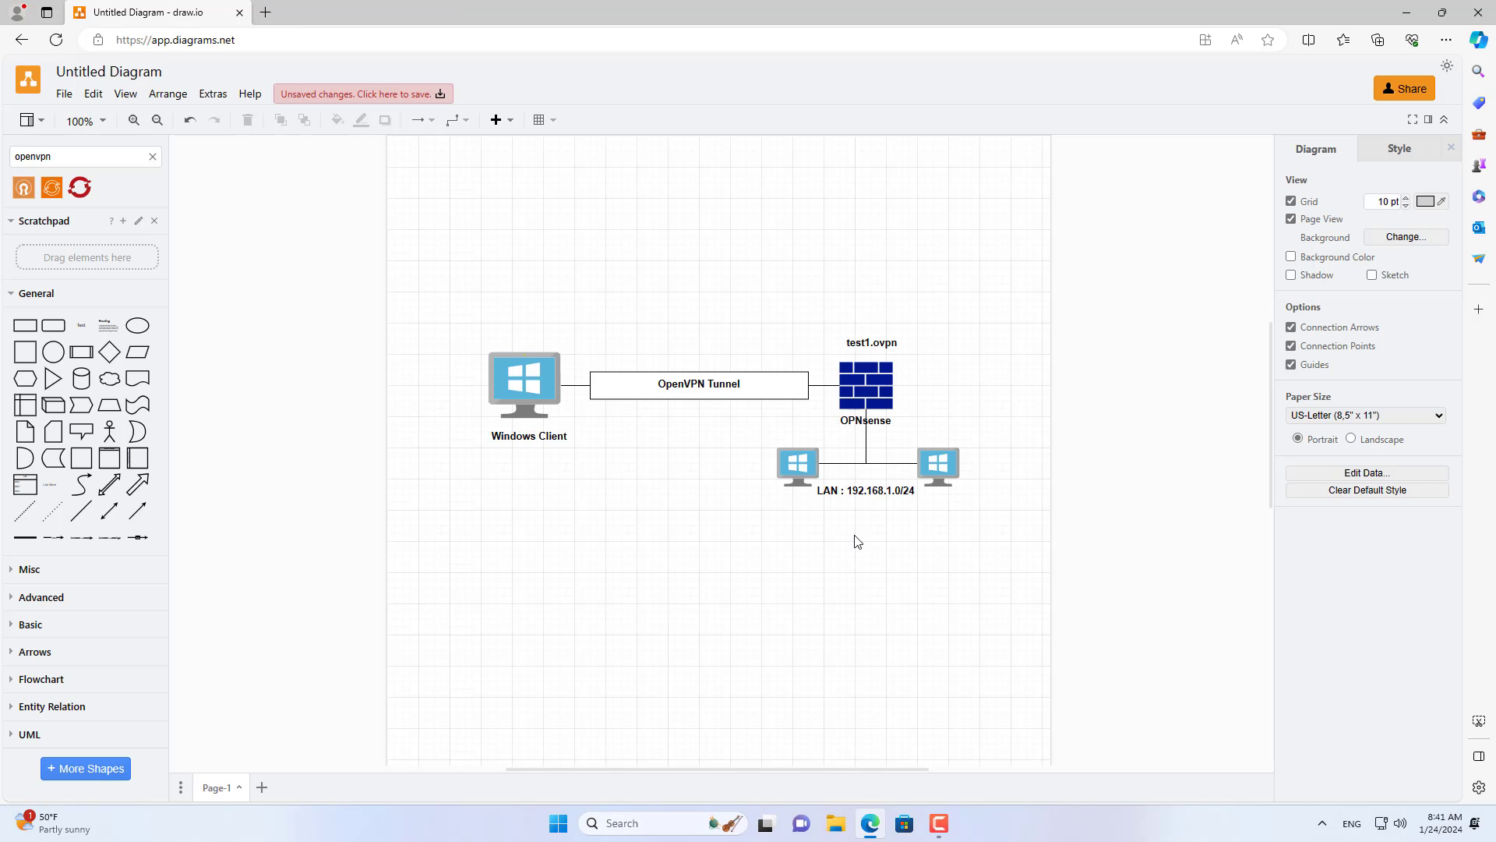
{"action": "left_click", "coordinate": [865, 344]}
Drag the test1.ovpn label above the firewall up and to the left.
{"action": "left_click_drag", "start_coordinate": [879, 348], "coordinate": [535, 380]}
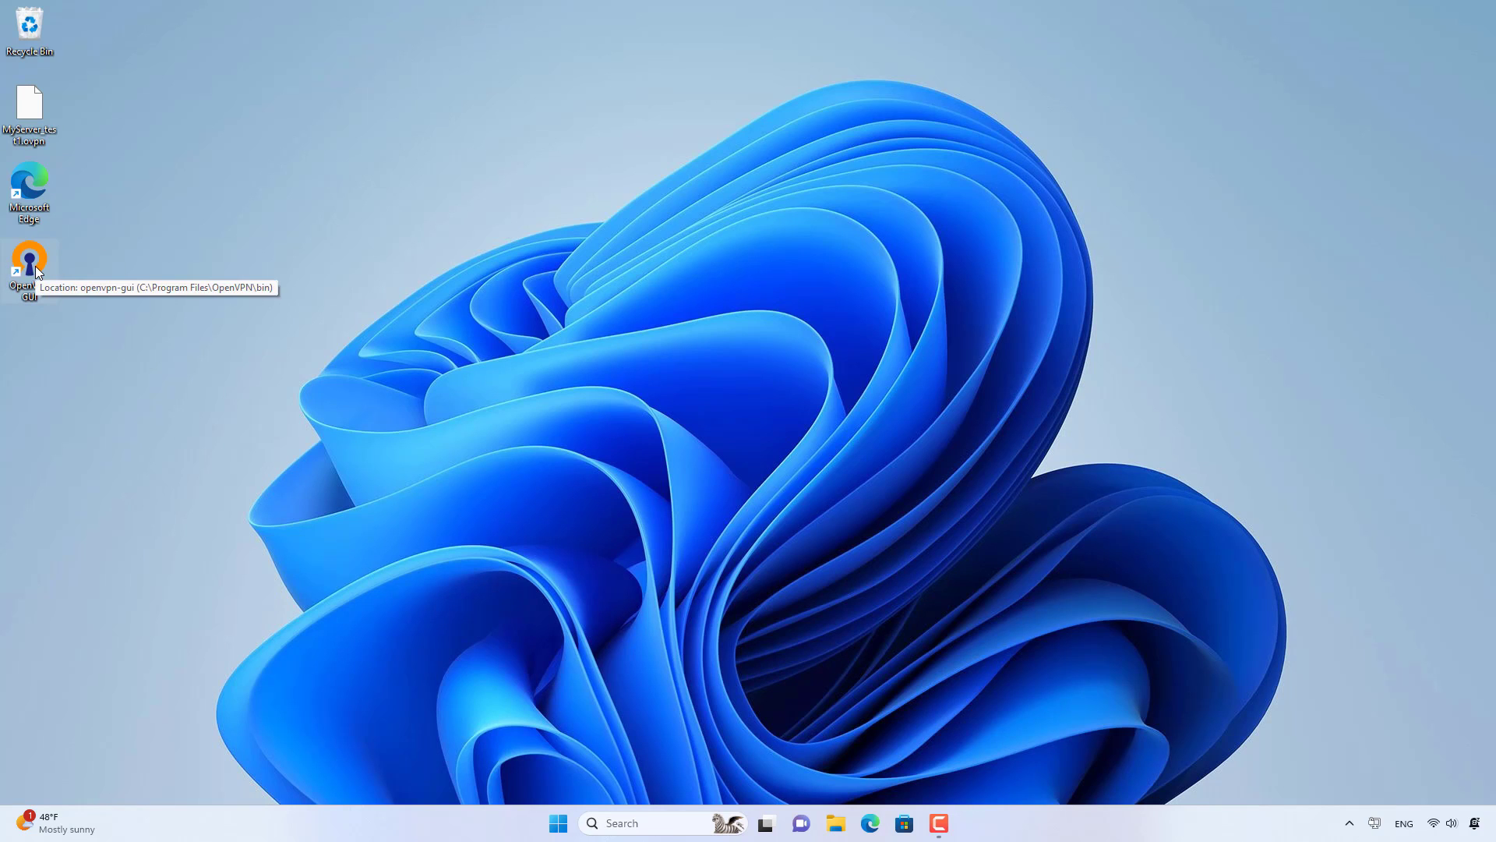
Import MyServer_test1.ovpn from the Desktop into OpenVPN GUI.
{"action": "right_click", "coordinate": [1374, 822]}
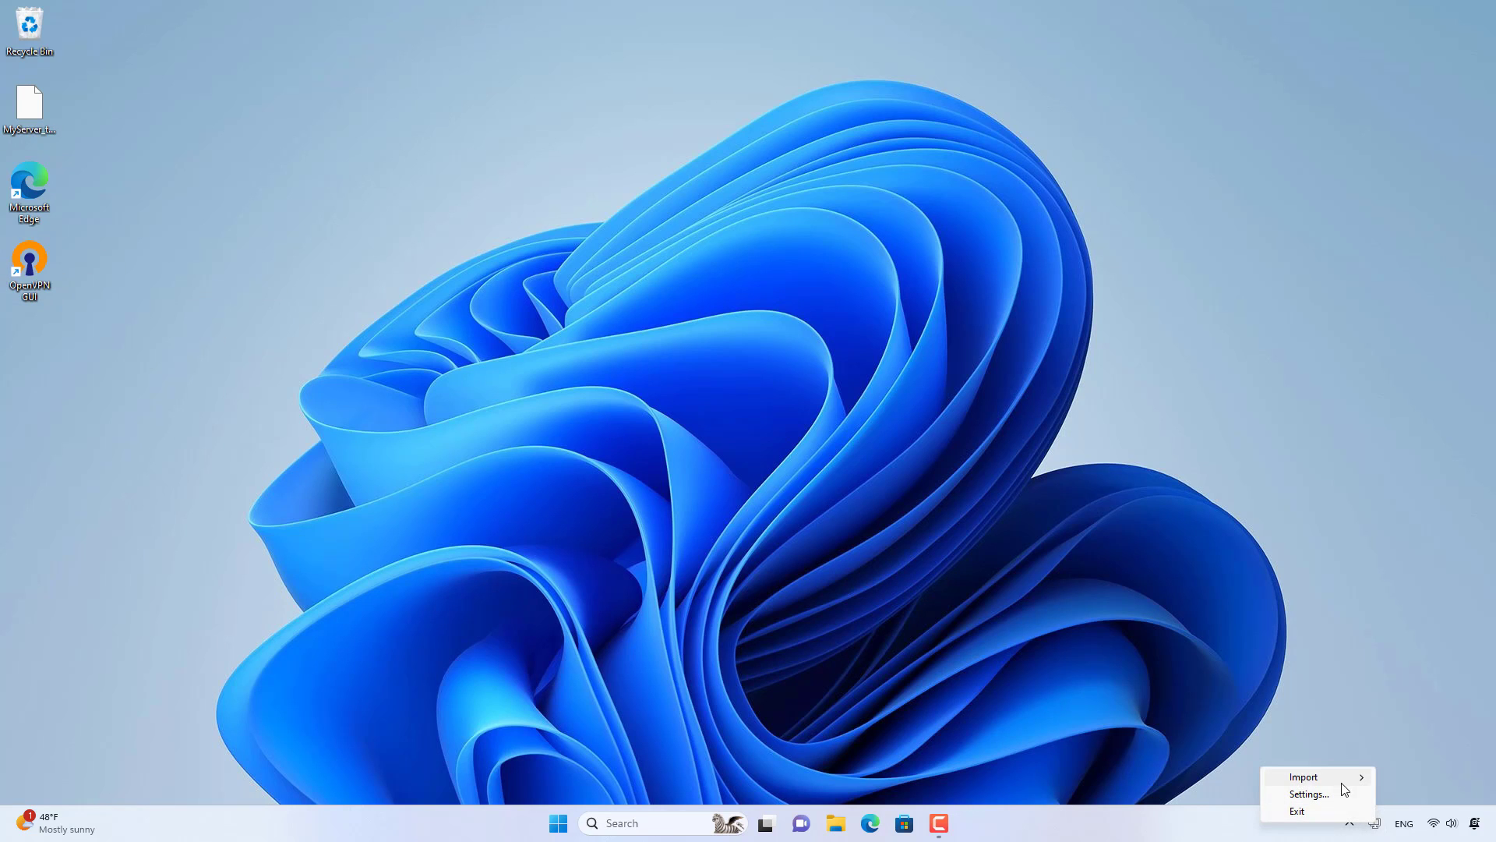
{"action": "mouse_move", "coordinate": [1335, 777]}
{"action": "left_click", "coordinate": [1209, 779]}
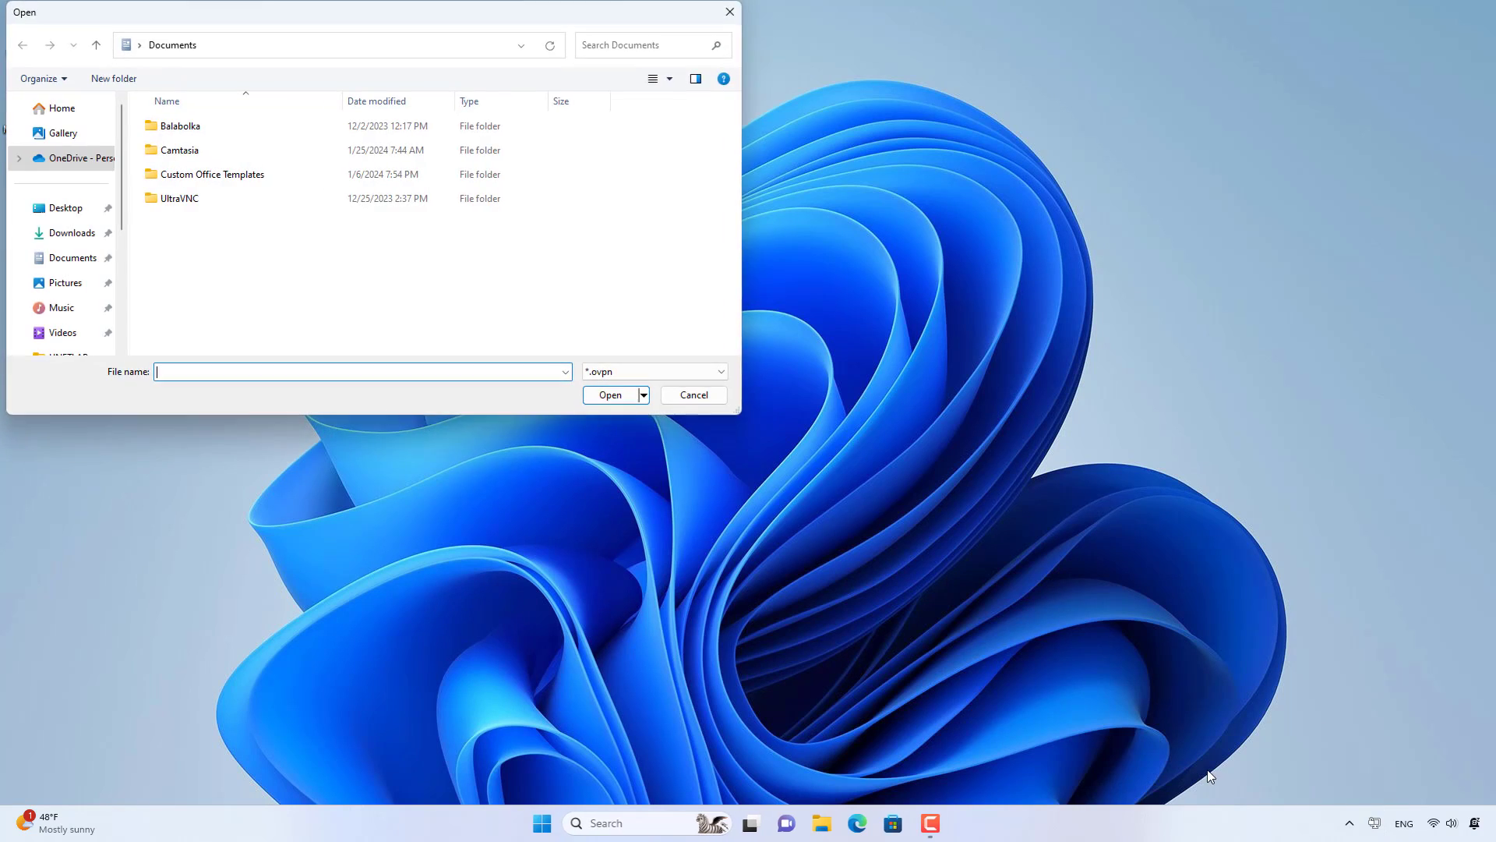
{"action": "left_click", "coordinate": [82, 207]}
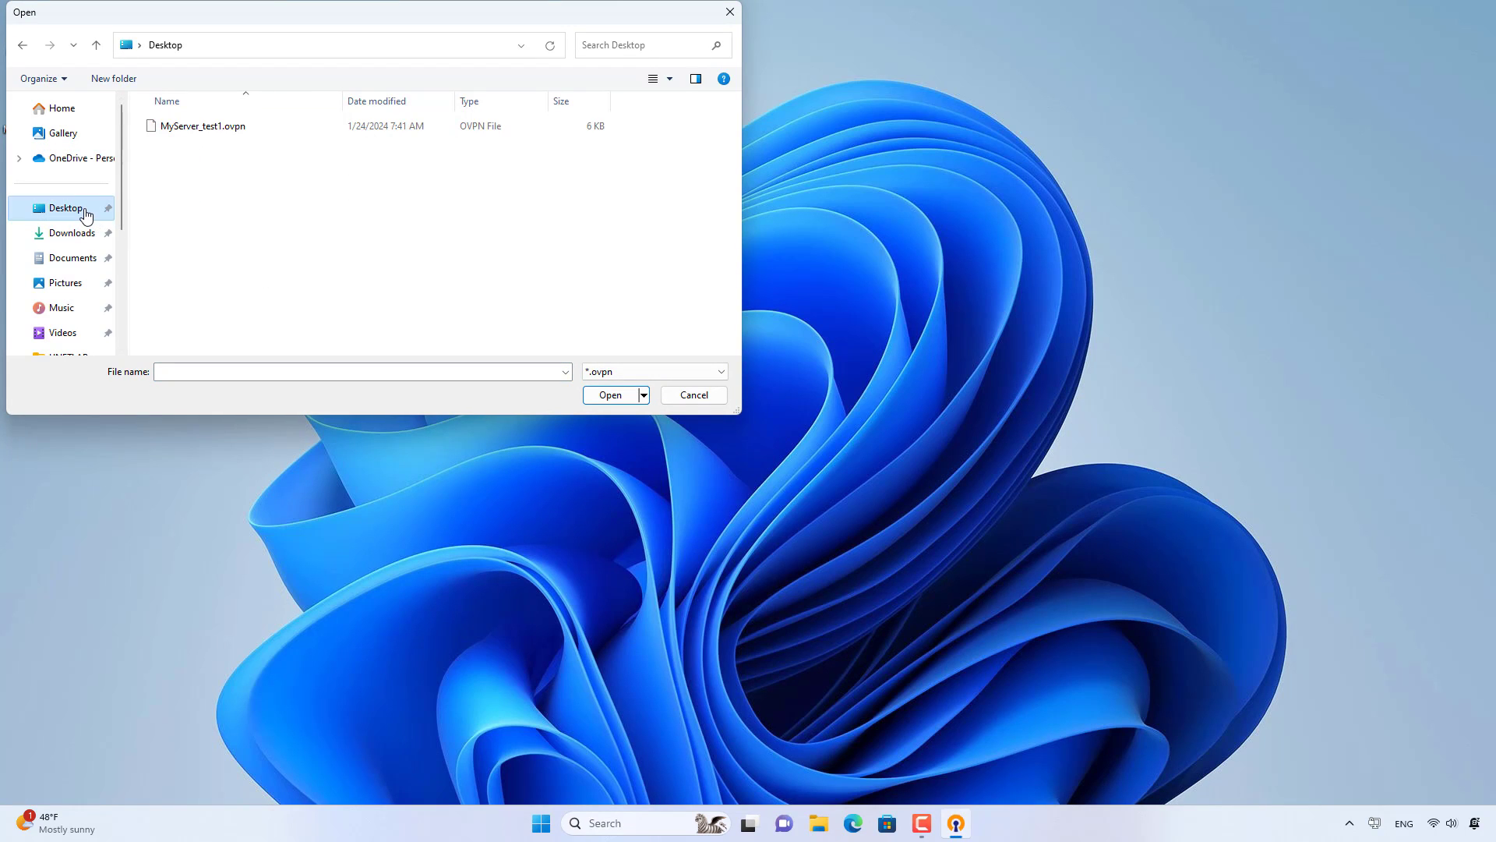
{"action": "left_click", "coordinate": [219, 128]}
{"action": "left_click", "coordinate": [610, 395]}
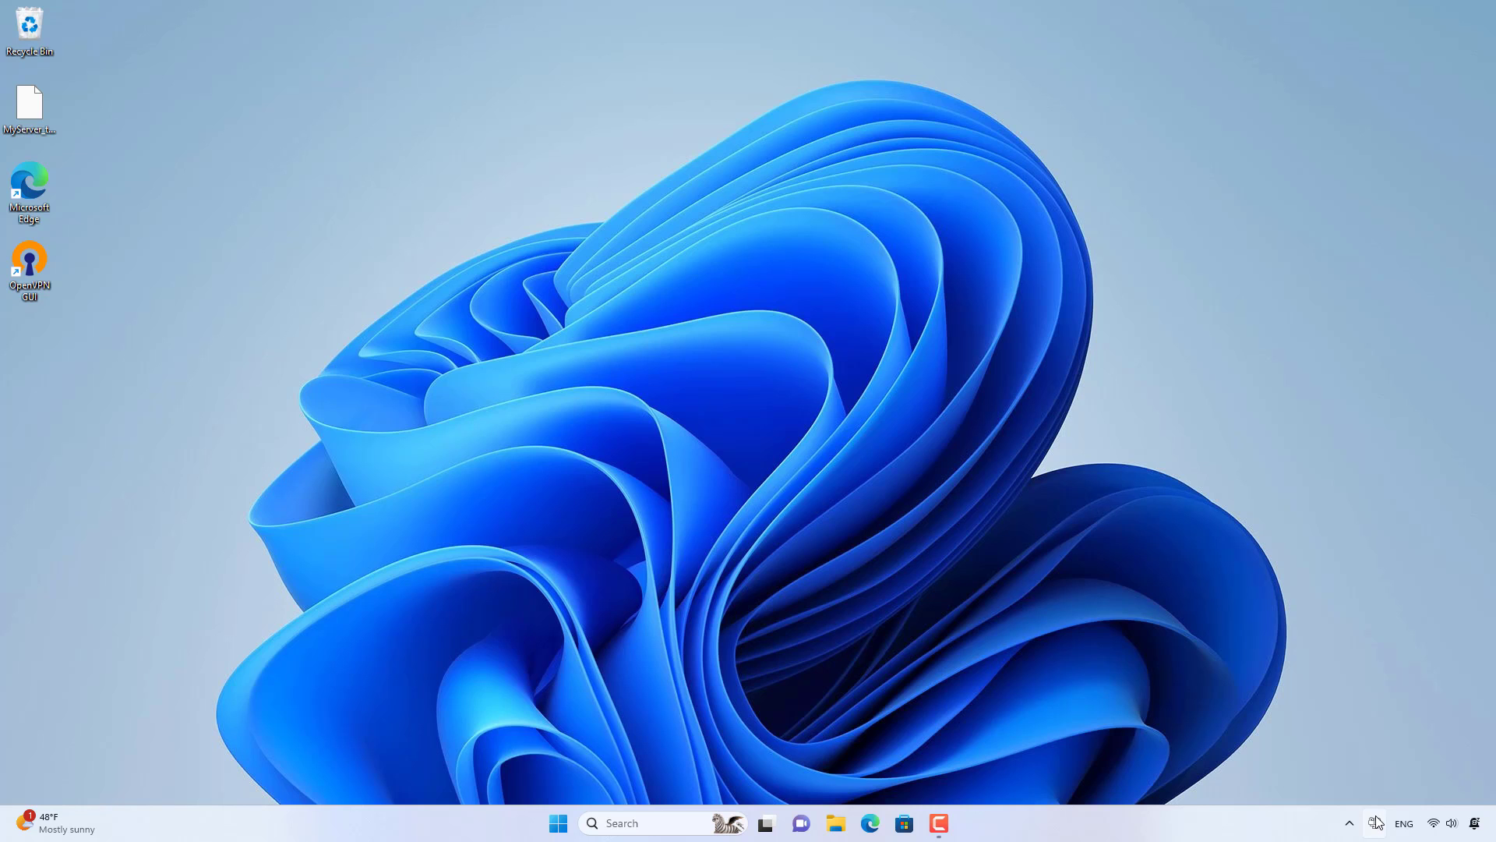
Connect the imported profile with the VPN login credentials and confirm the Connected status.
{"action": "right_click", "coordinate": [1375, 821]}
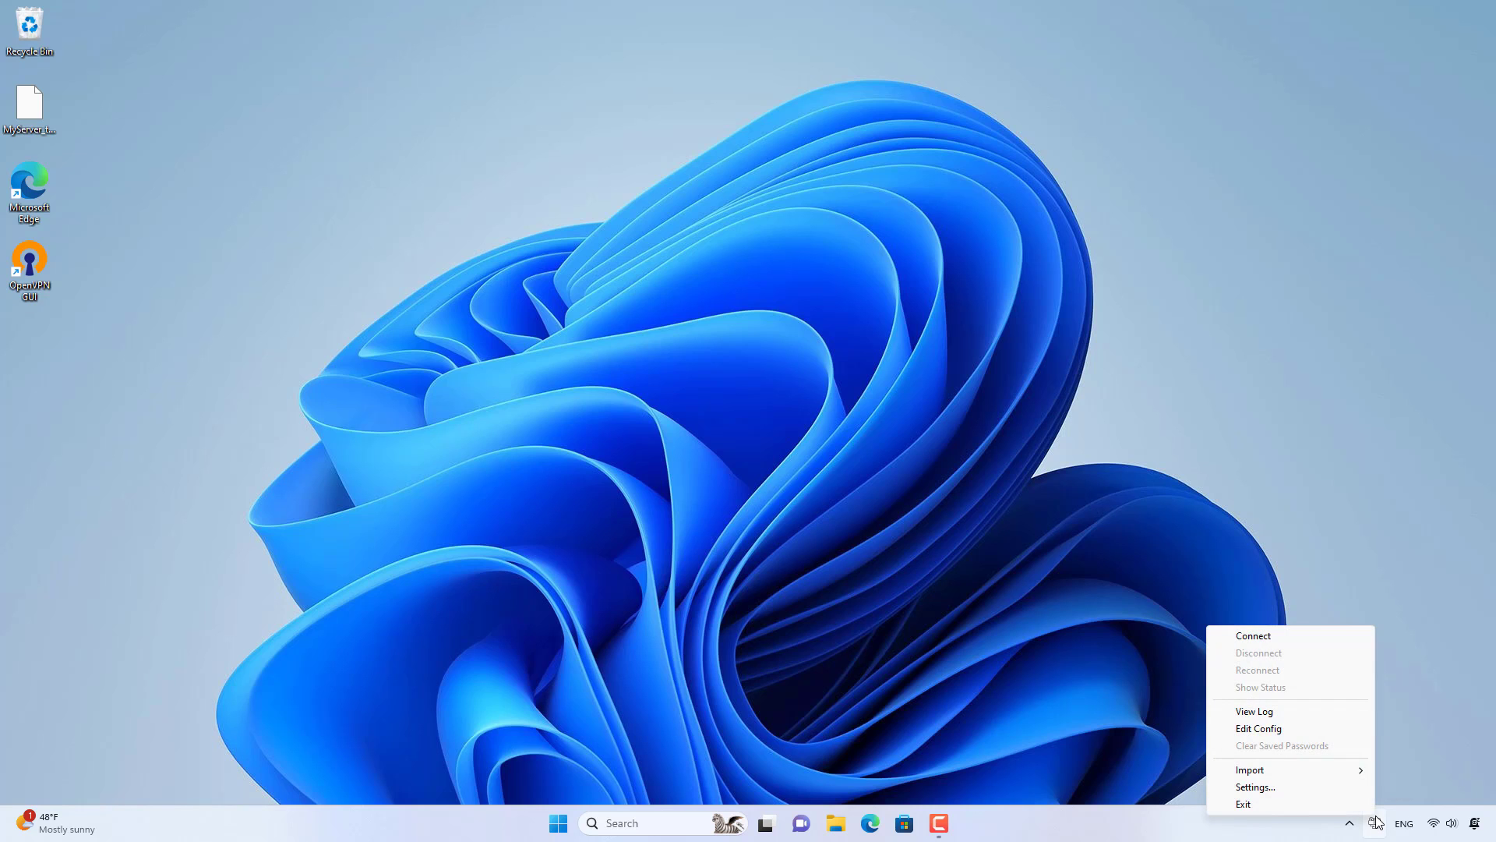
{"action": "left_click", "coordinate": [1262, 639]}
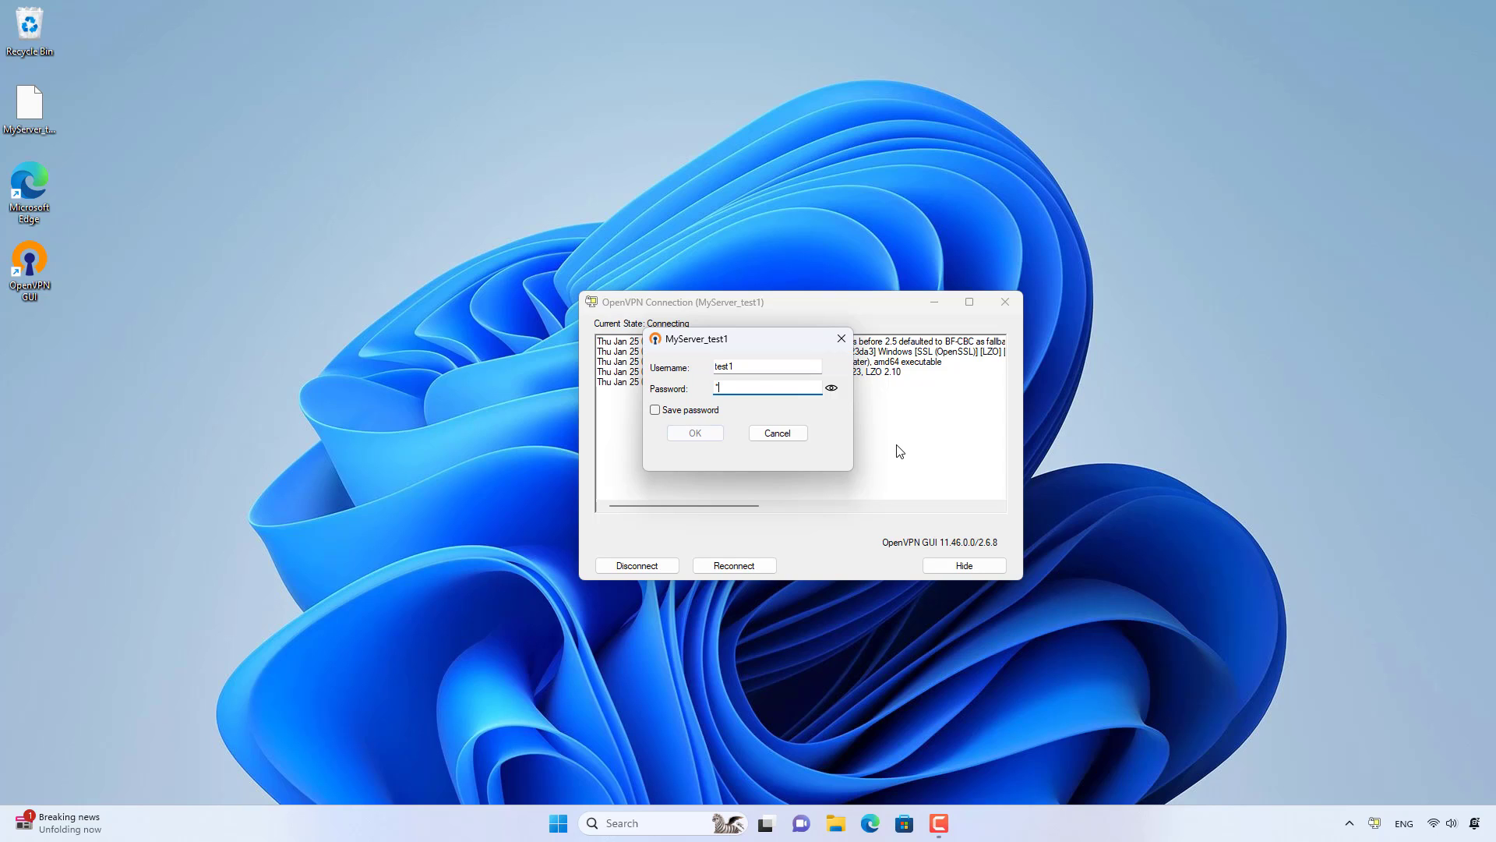
{"action": "type", "text": "e"}
{"action": "left_click", "coordinate": [695, 433]}
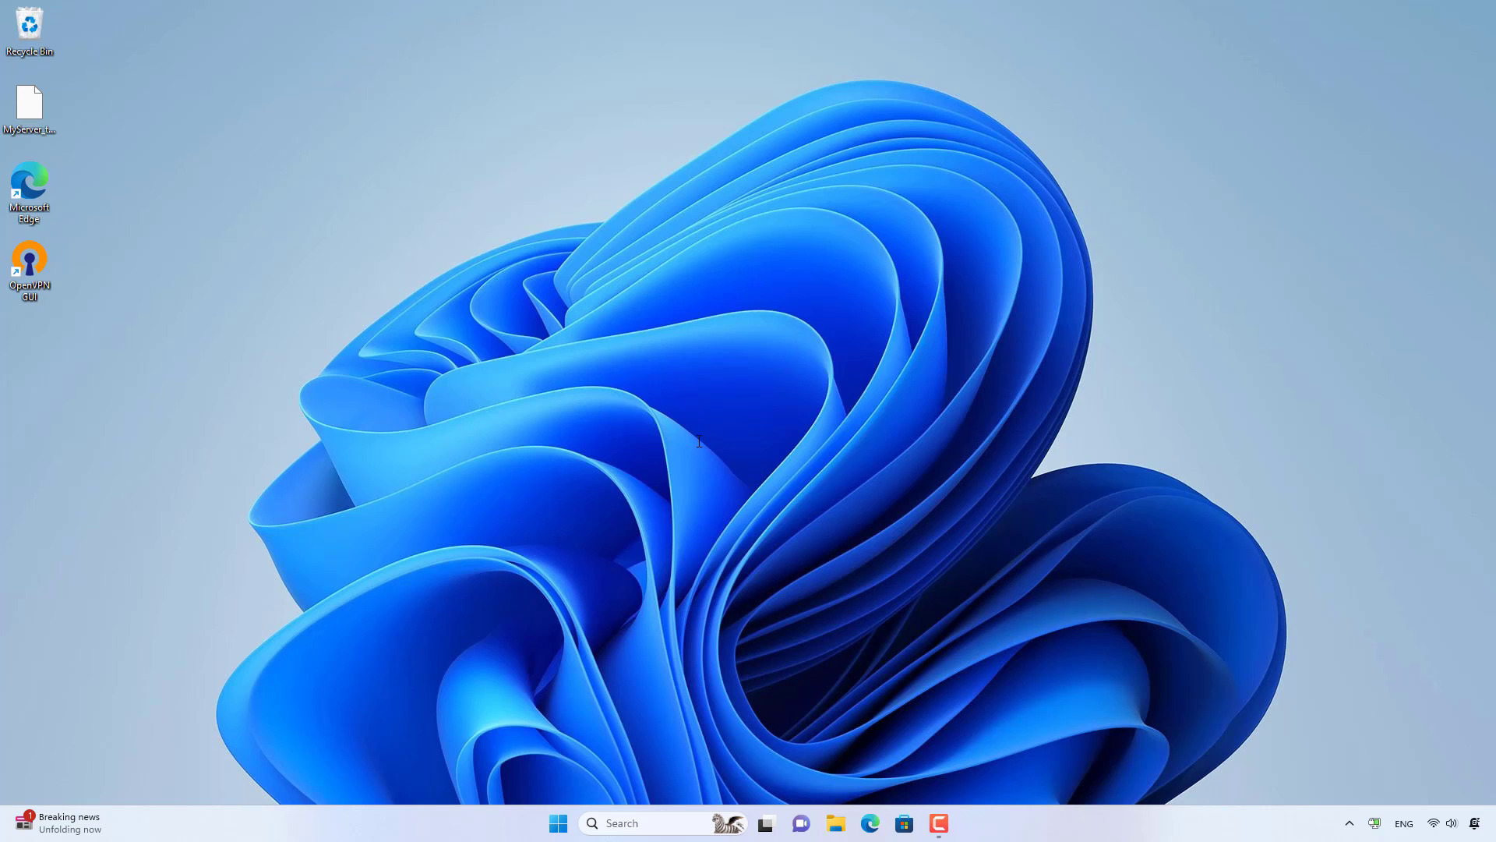
{"action": "right_click", "coordinate": [1374, 823]}
{"action": "left_click", "coordinate": [1274, 689]}
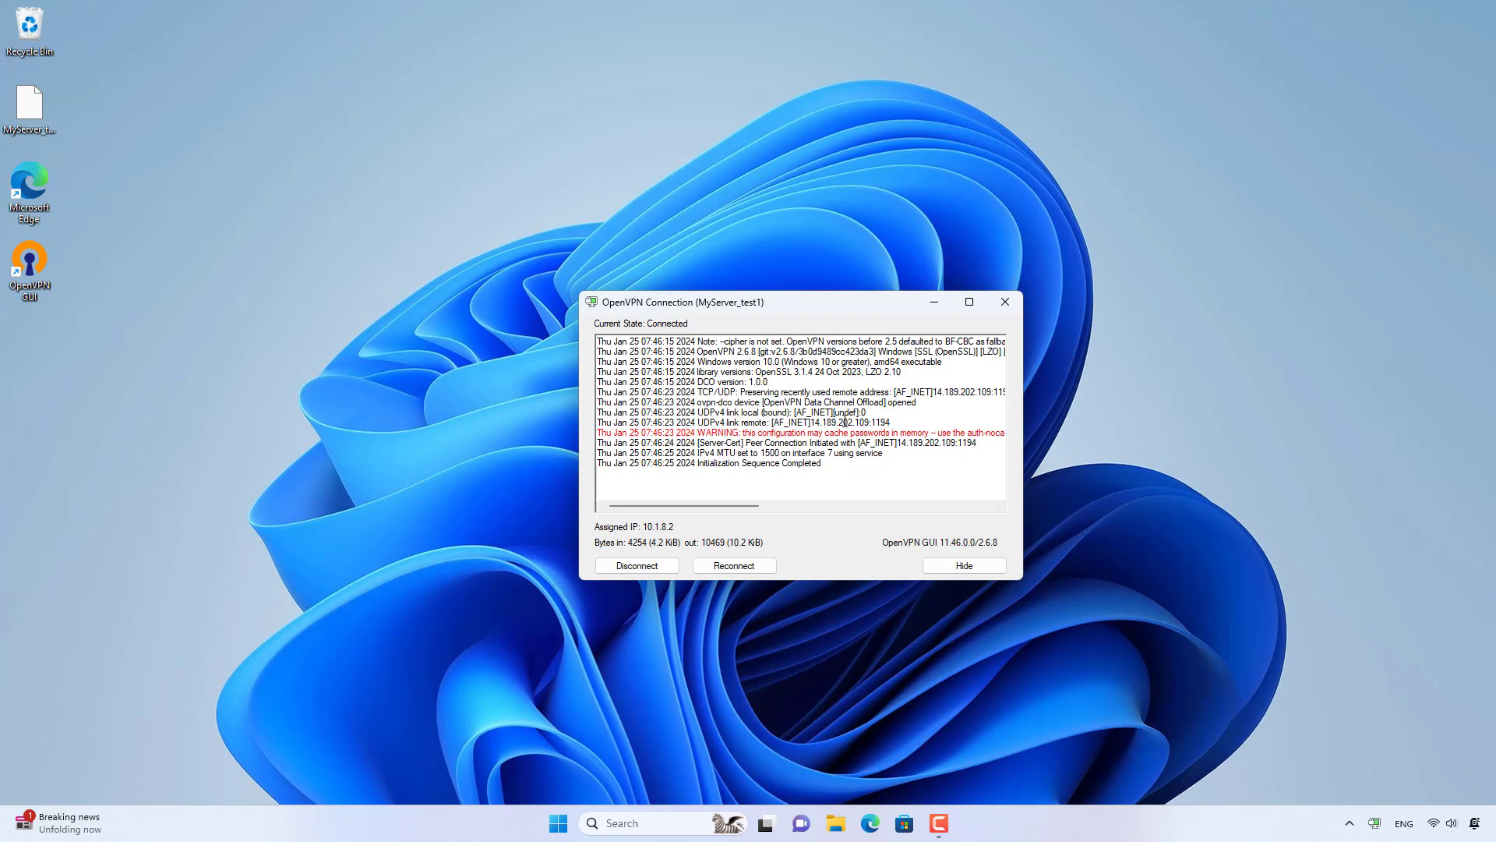
{"action": "left_click", "coordinate": [936, 304]}
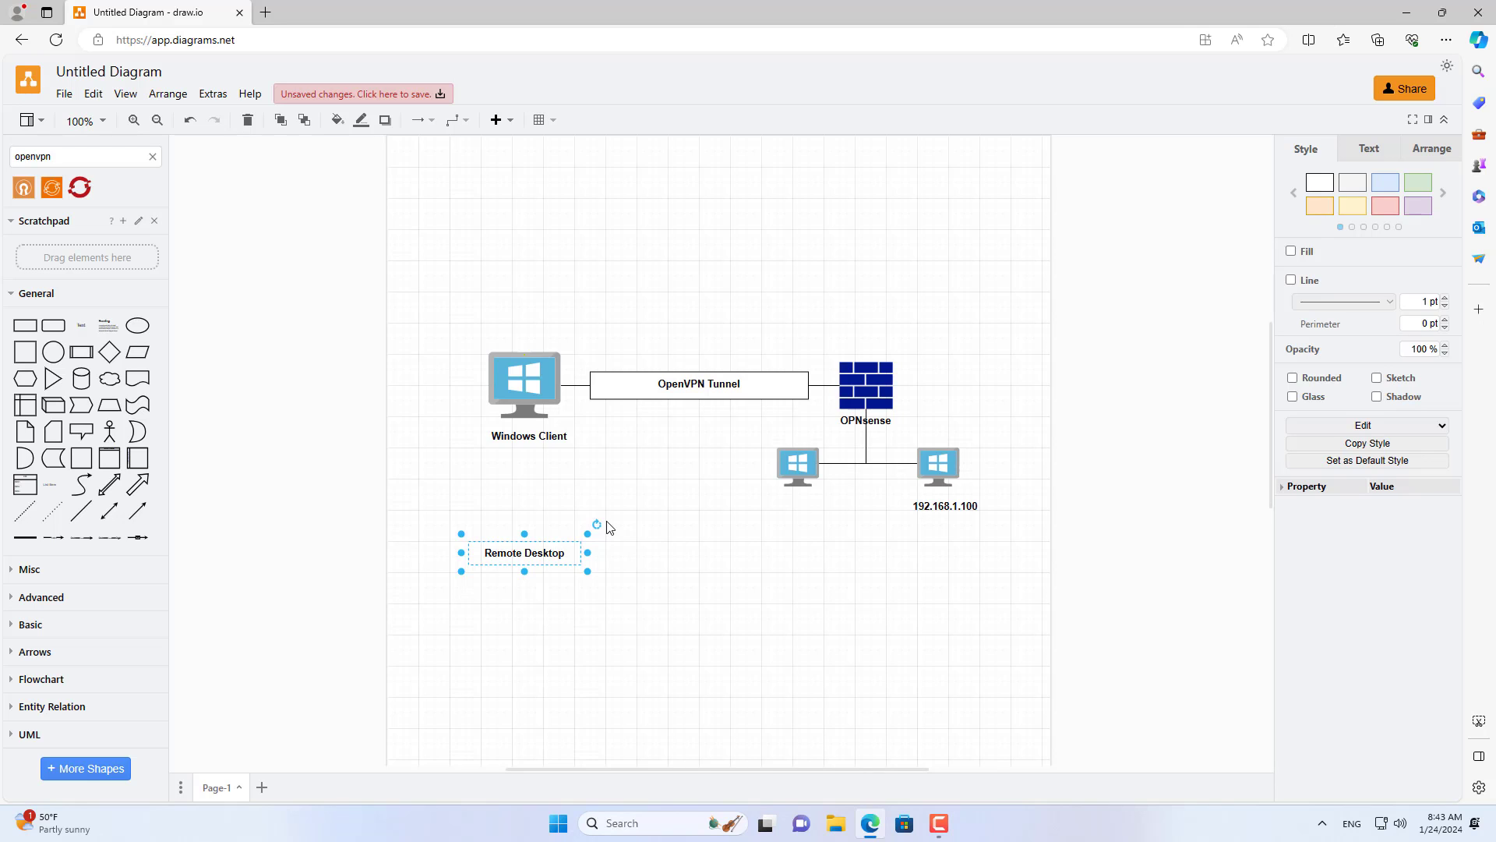
Move the Remote Desktop label beneath the 192.168.1.100 computer in the diagram.
{"action": "left_click_drag", "start_coordinate": [523, 558], "coordinate": [961, 521]}
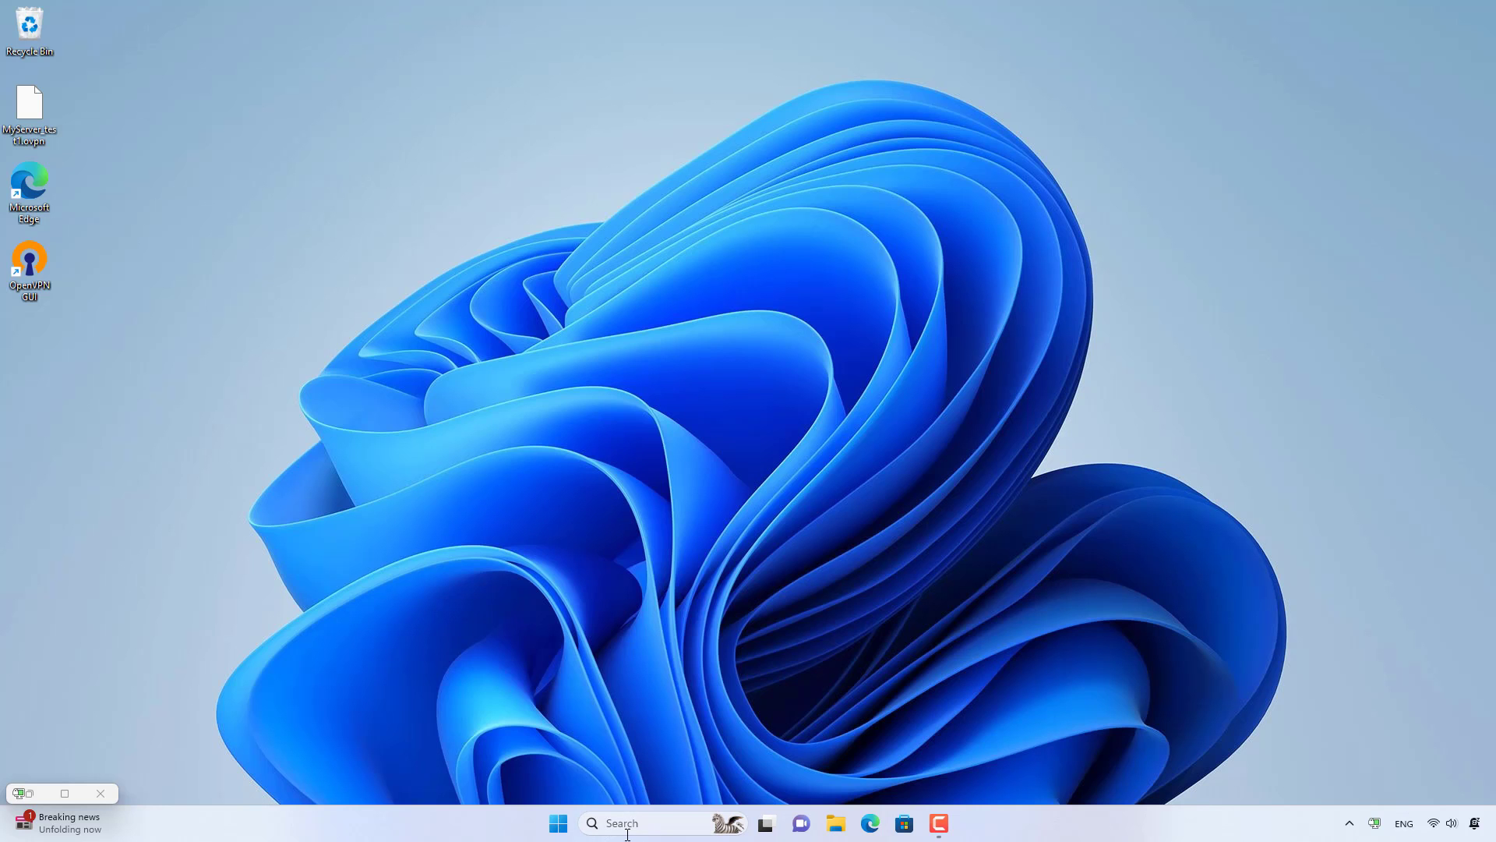
{"action": "left_click", "coordinate": [627, 823]}
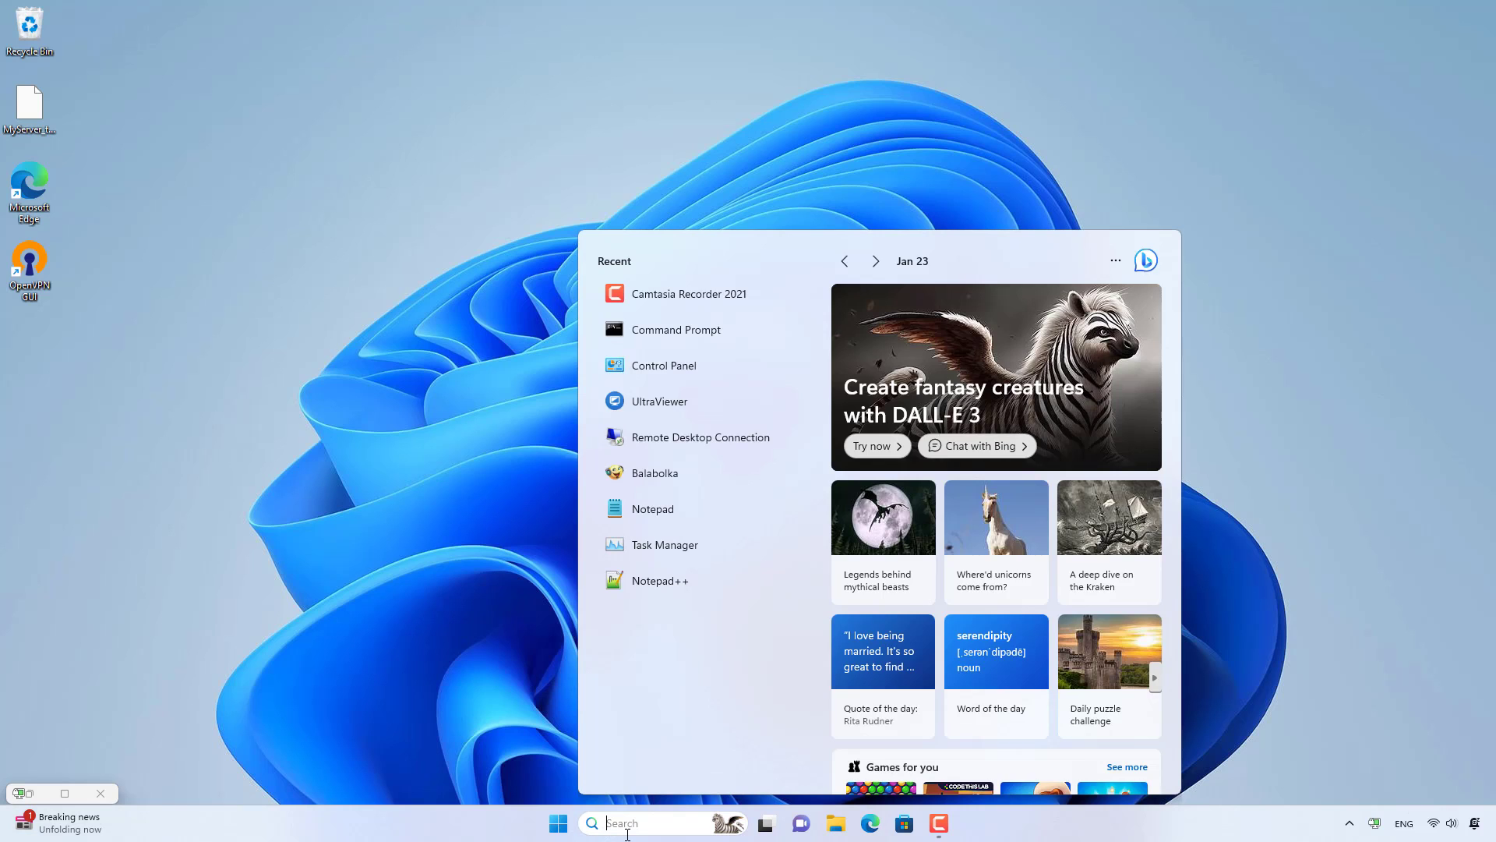
Start Remote Desktop Connection and connect to 192.168.1.100.
{"action": "left_click", "coordinate": [722, 438]}
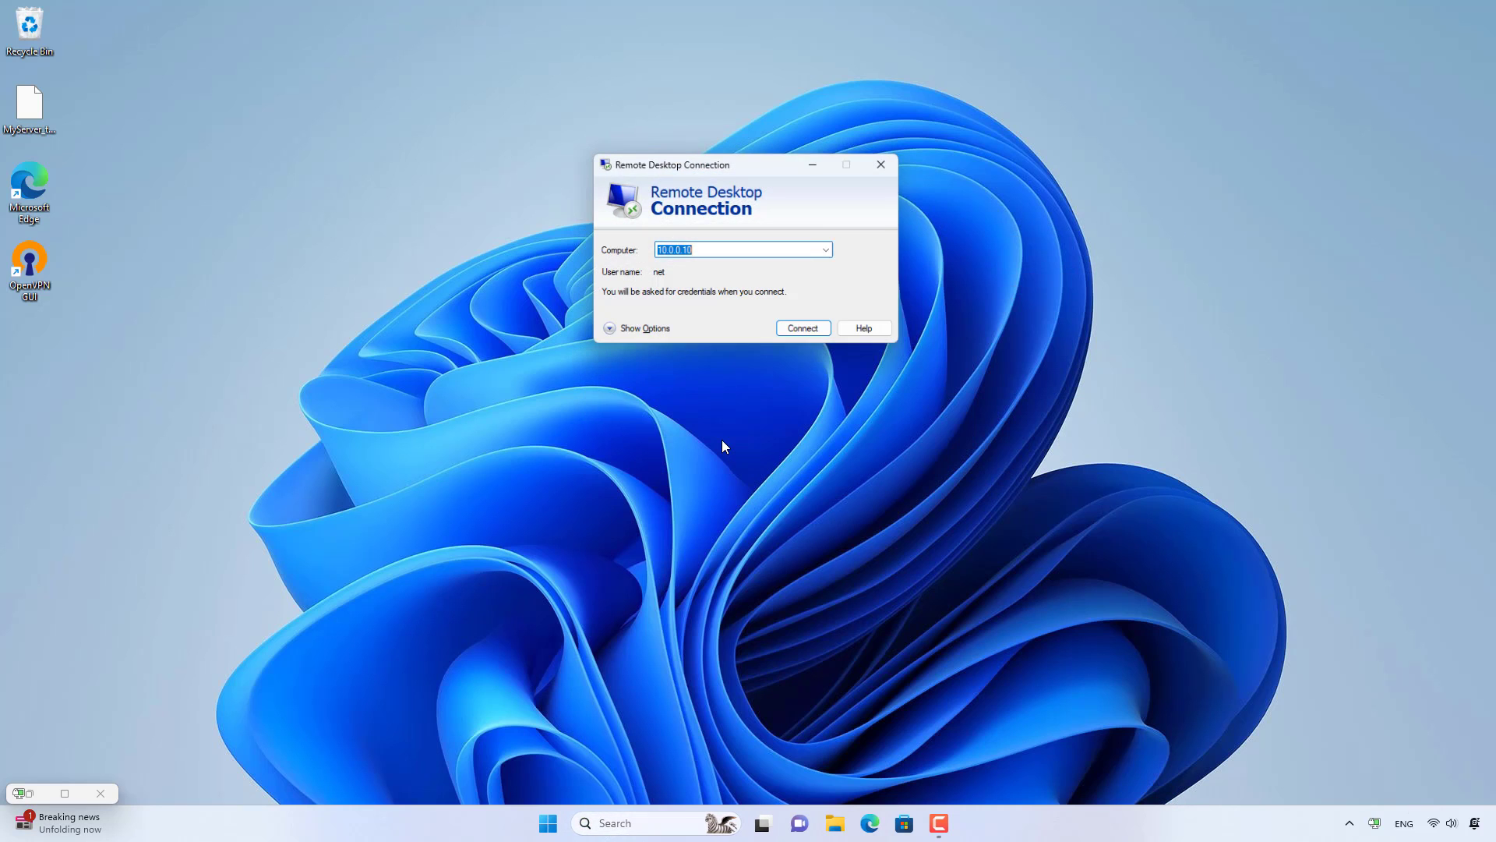
{"action": "type", "text": "192.16"}
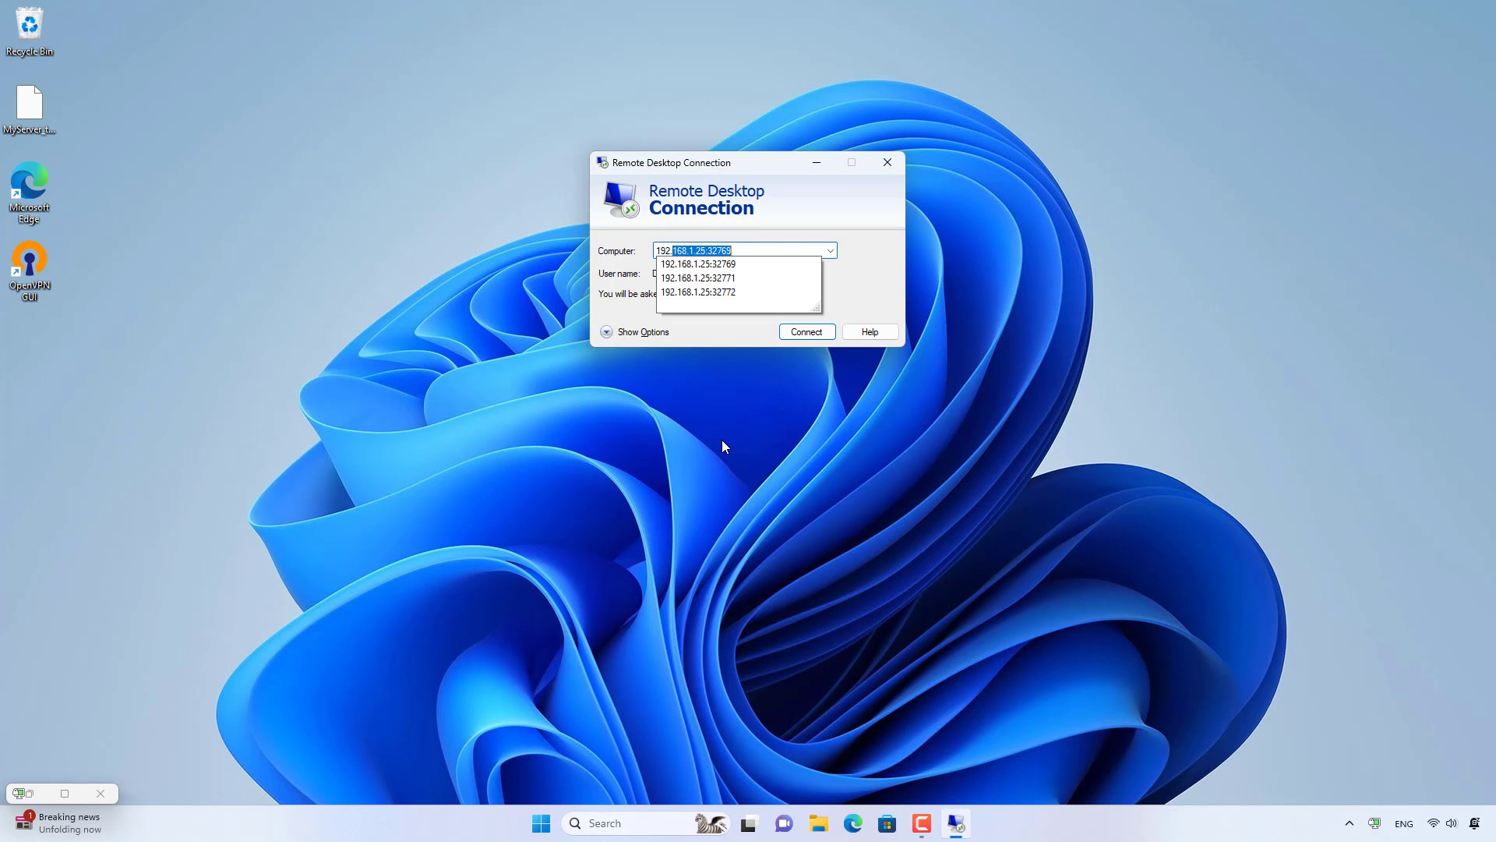
{"action": "type", "text": "8.1.100"}
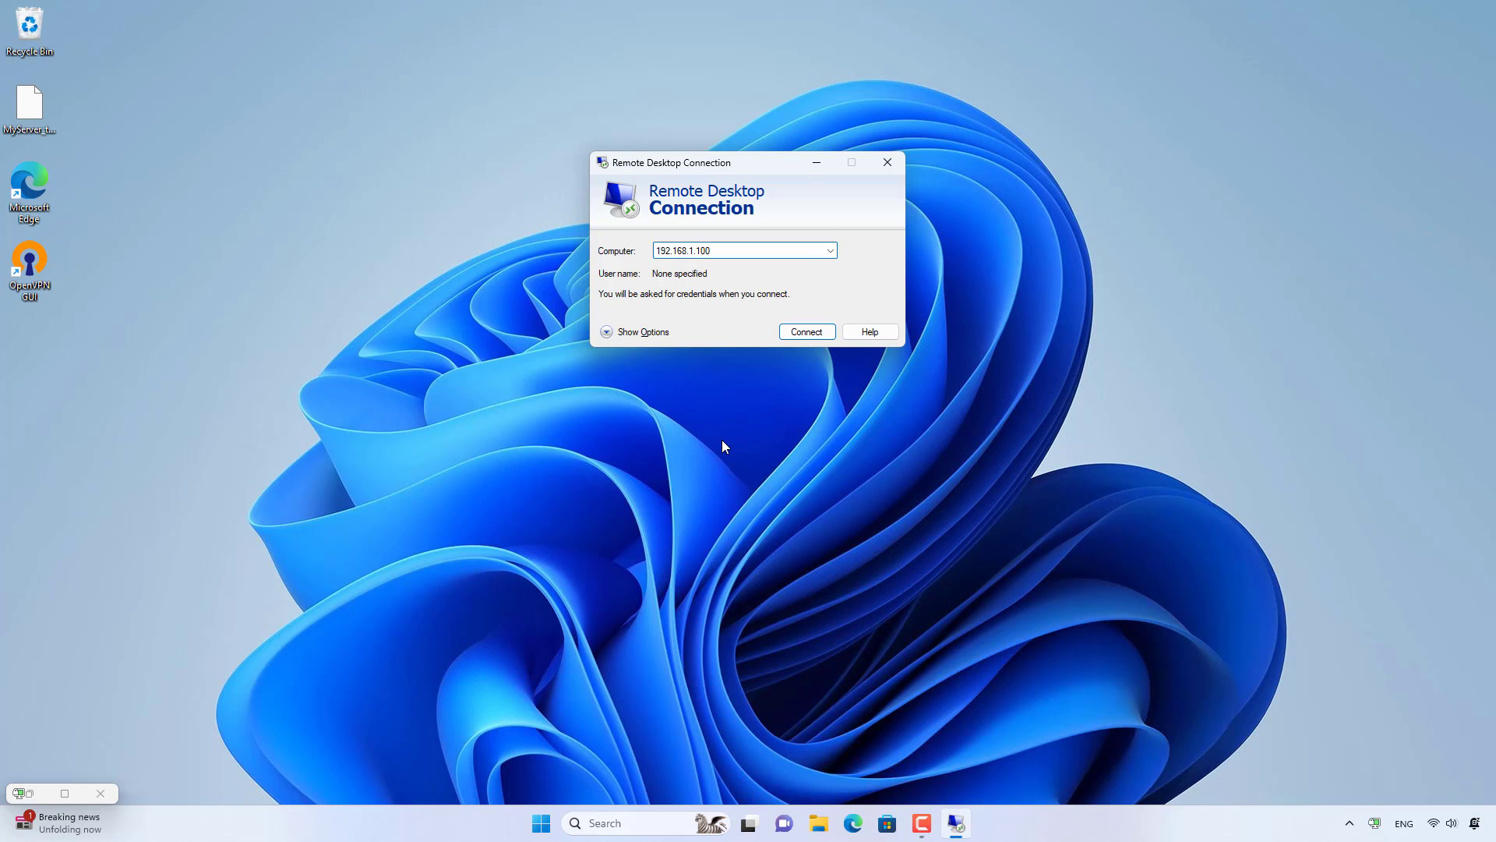
{"action": "left_click_drag", "start_coordinate": [722, 250], "coordinate": [640, 257]}
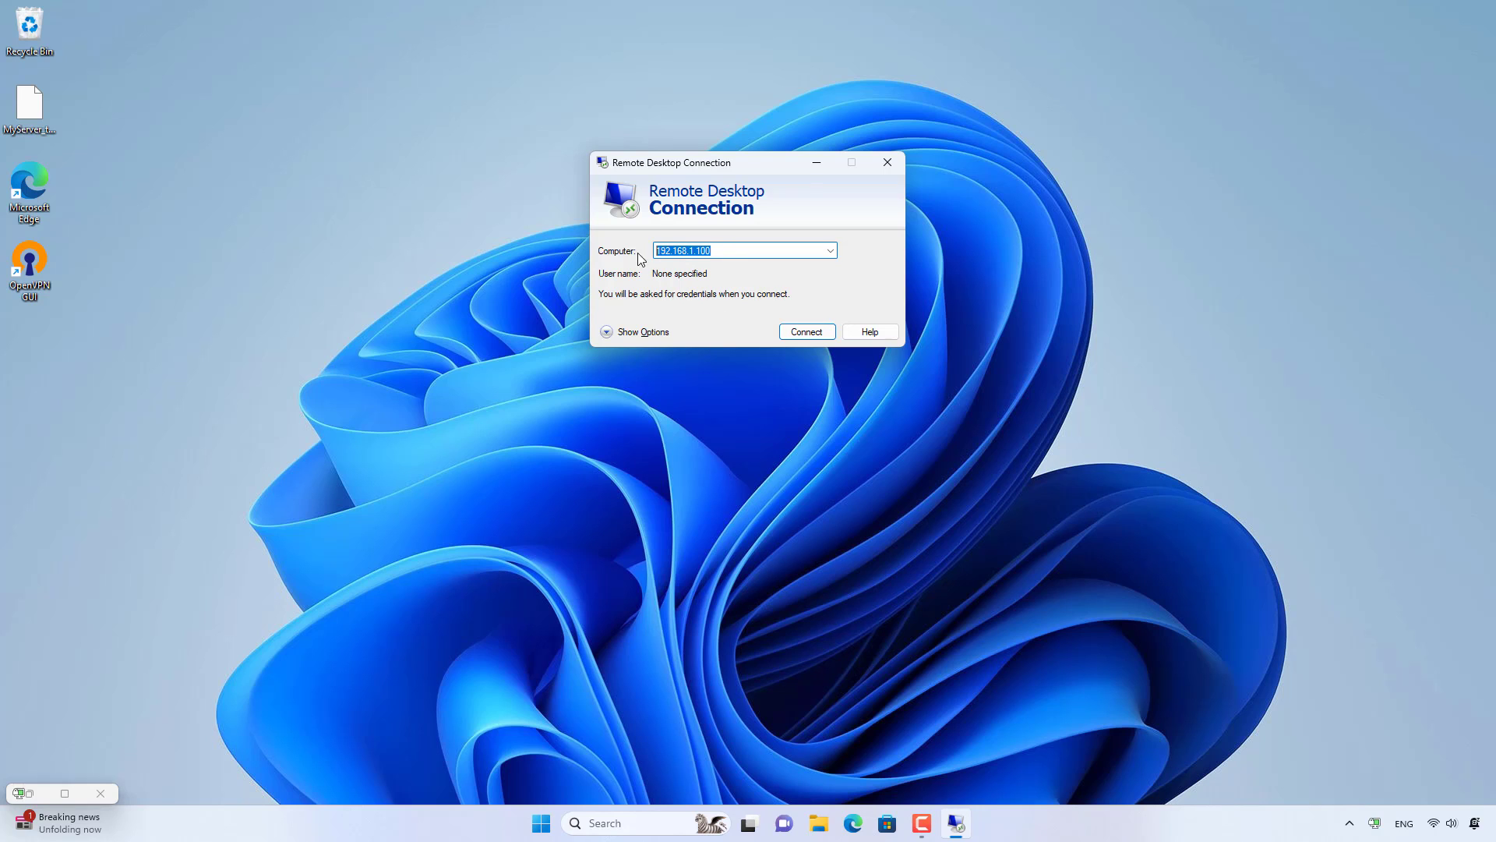
{"action": "left_click", "coordinate": [795, 331]}
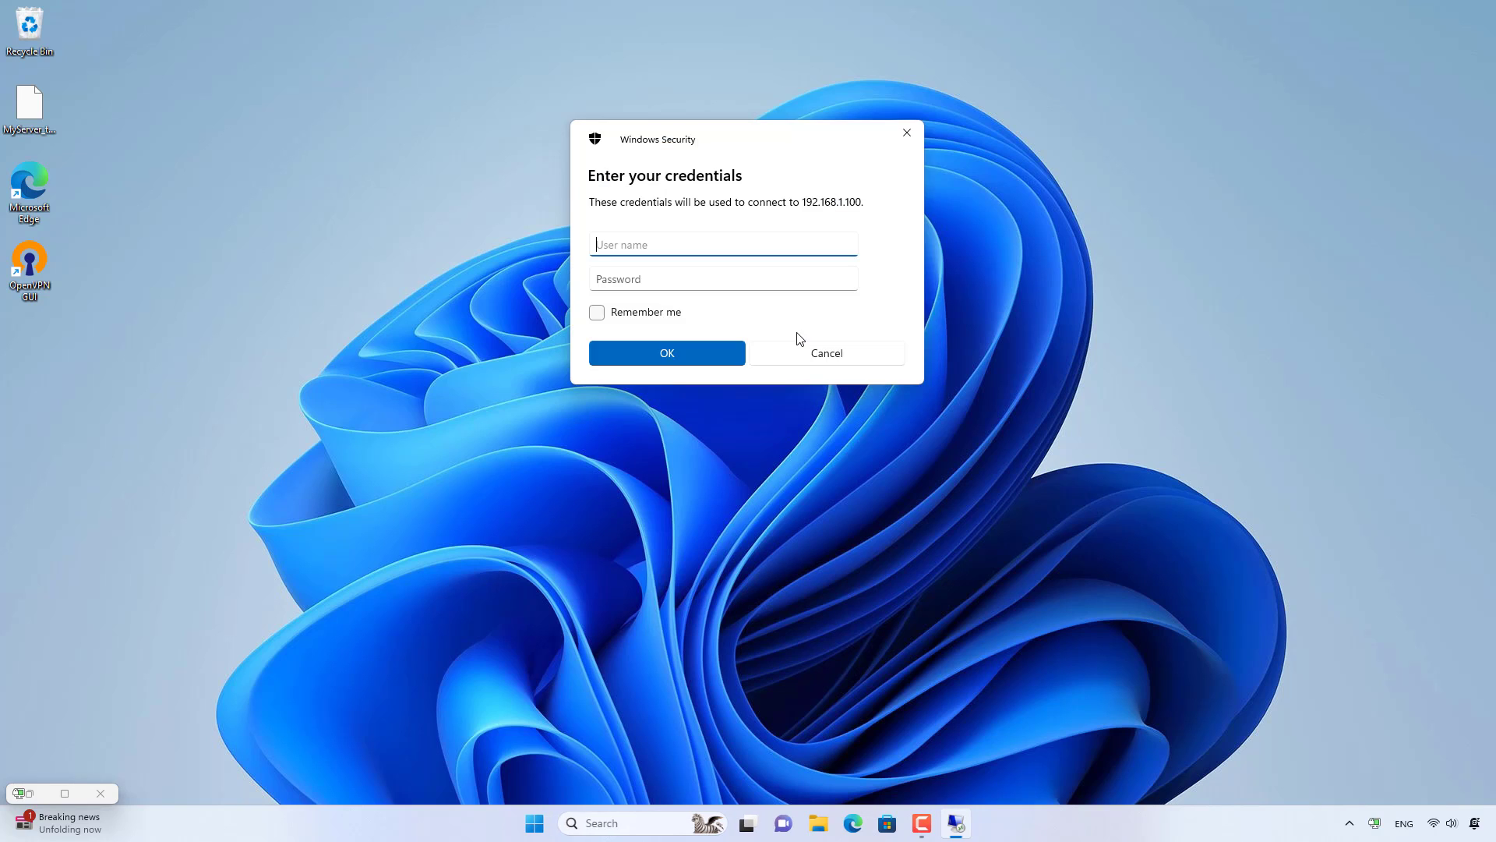
Sign in with the remote username and password and accept the certificate warning.
{"action": "type", "text": "net"}
{"action": "key", "text": "Tab"}
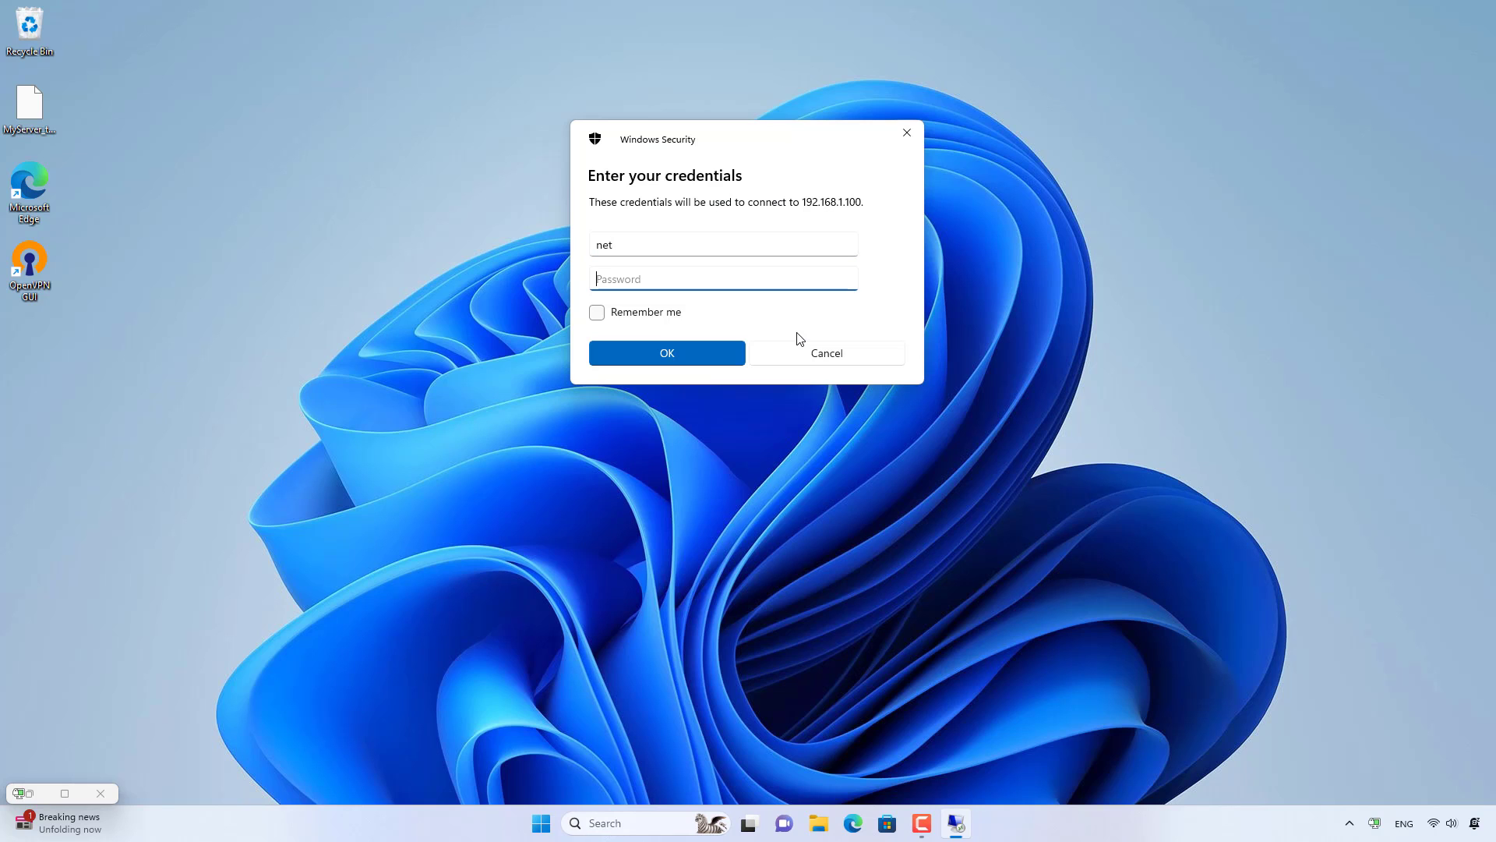
{"action": "type", "text": "•••"}
{"action": "left_click", "coordinate": [722, 353]}
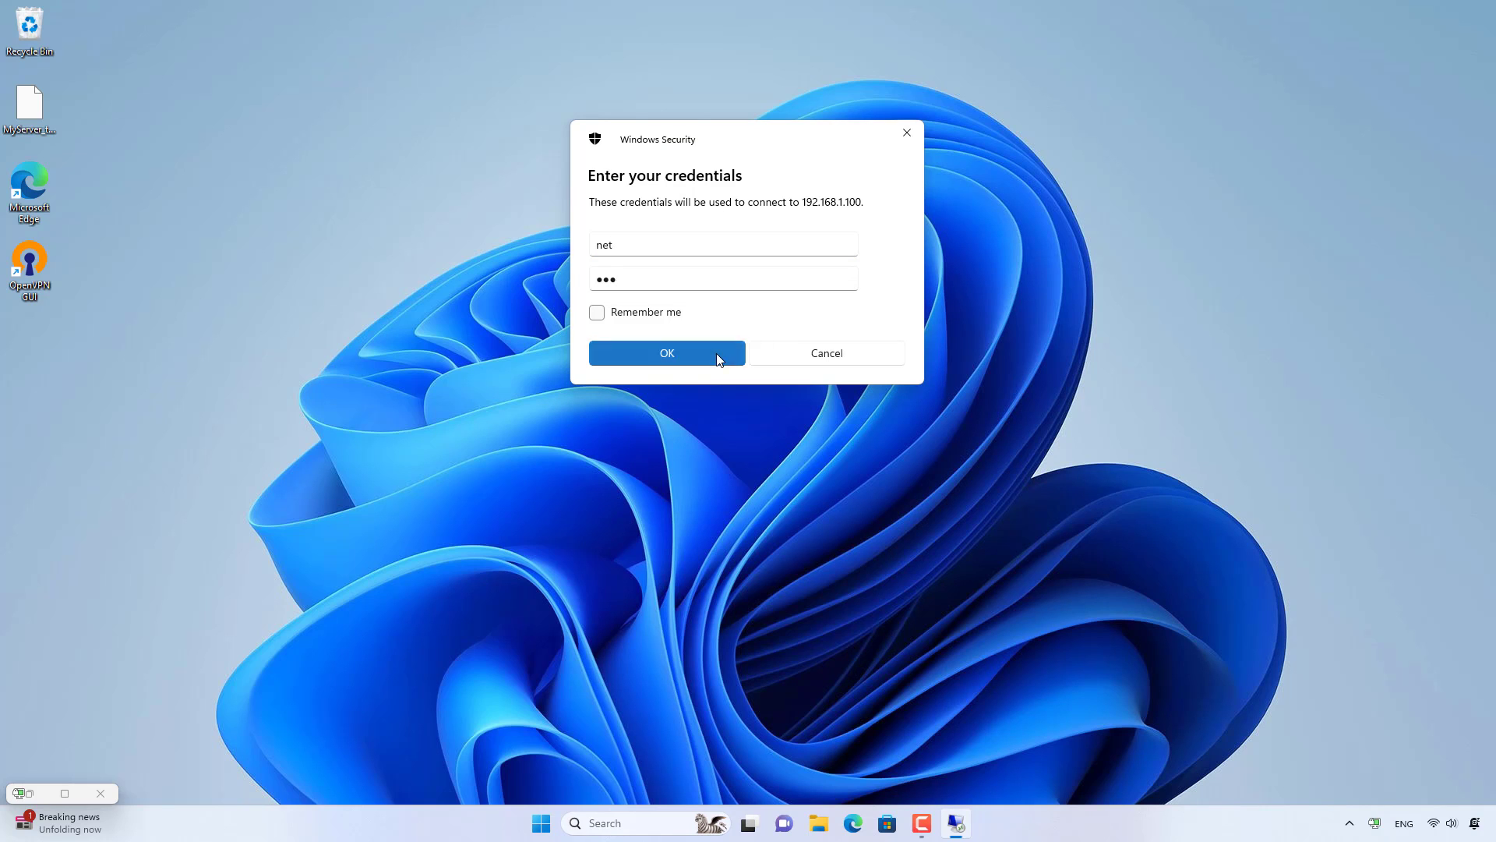
{"action": "left_click", "coordinate": [780, 385]}
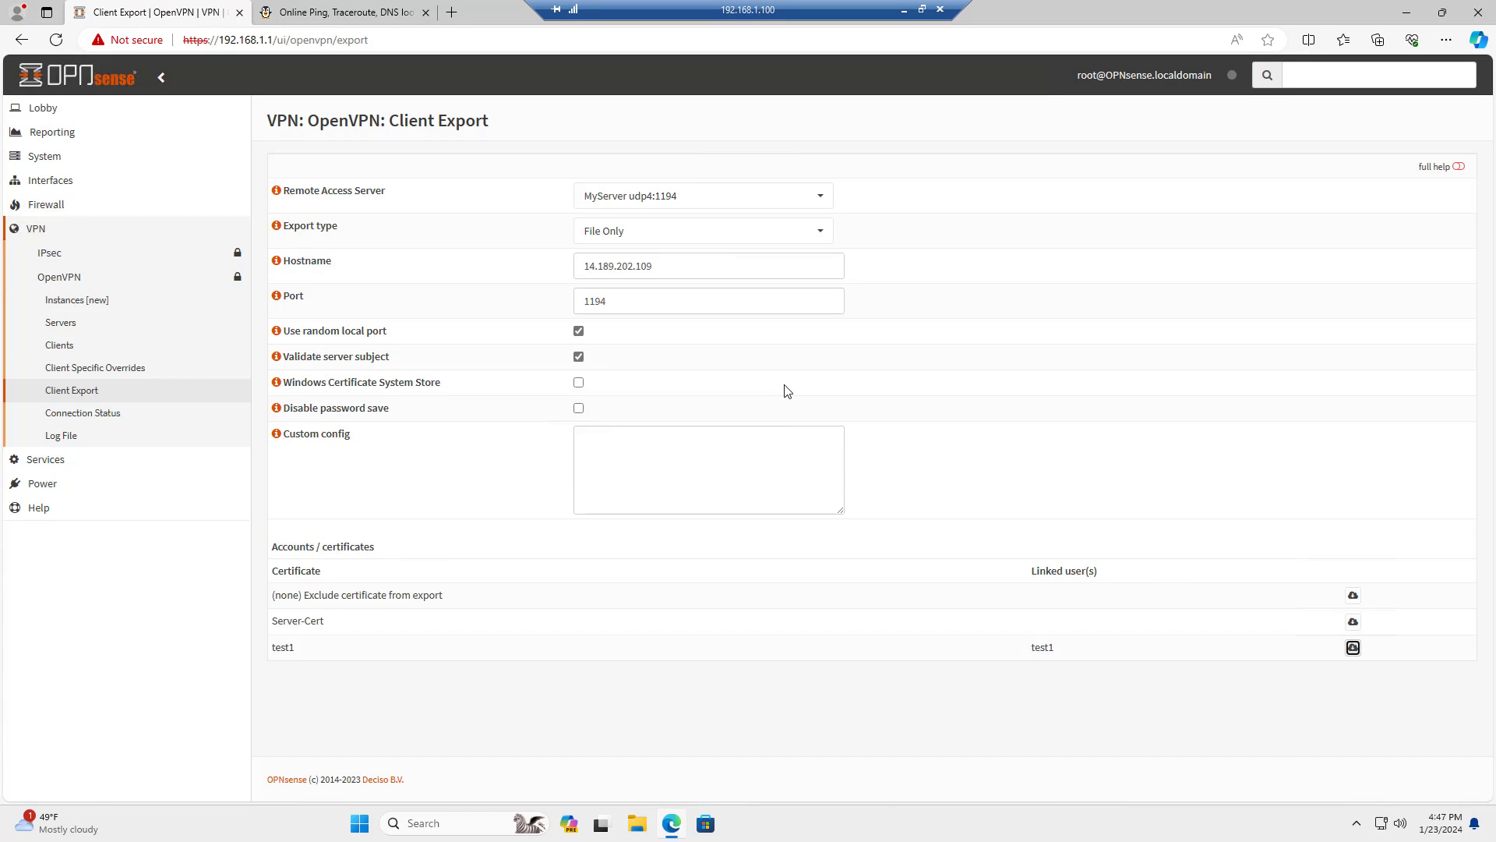
Show OpenVPN Connection Status with test1's MyServer session at 10.1.8.2.
{"action": "left_click", "coordinate": [75, 421]}
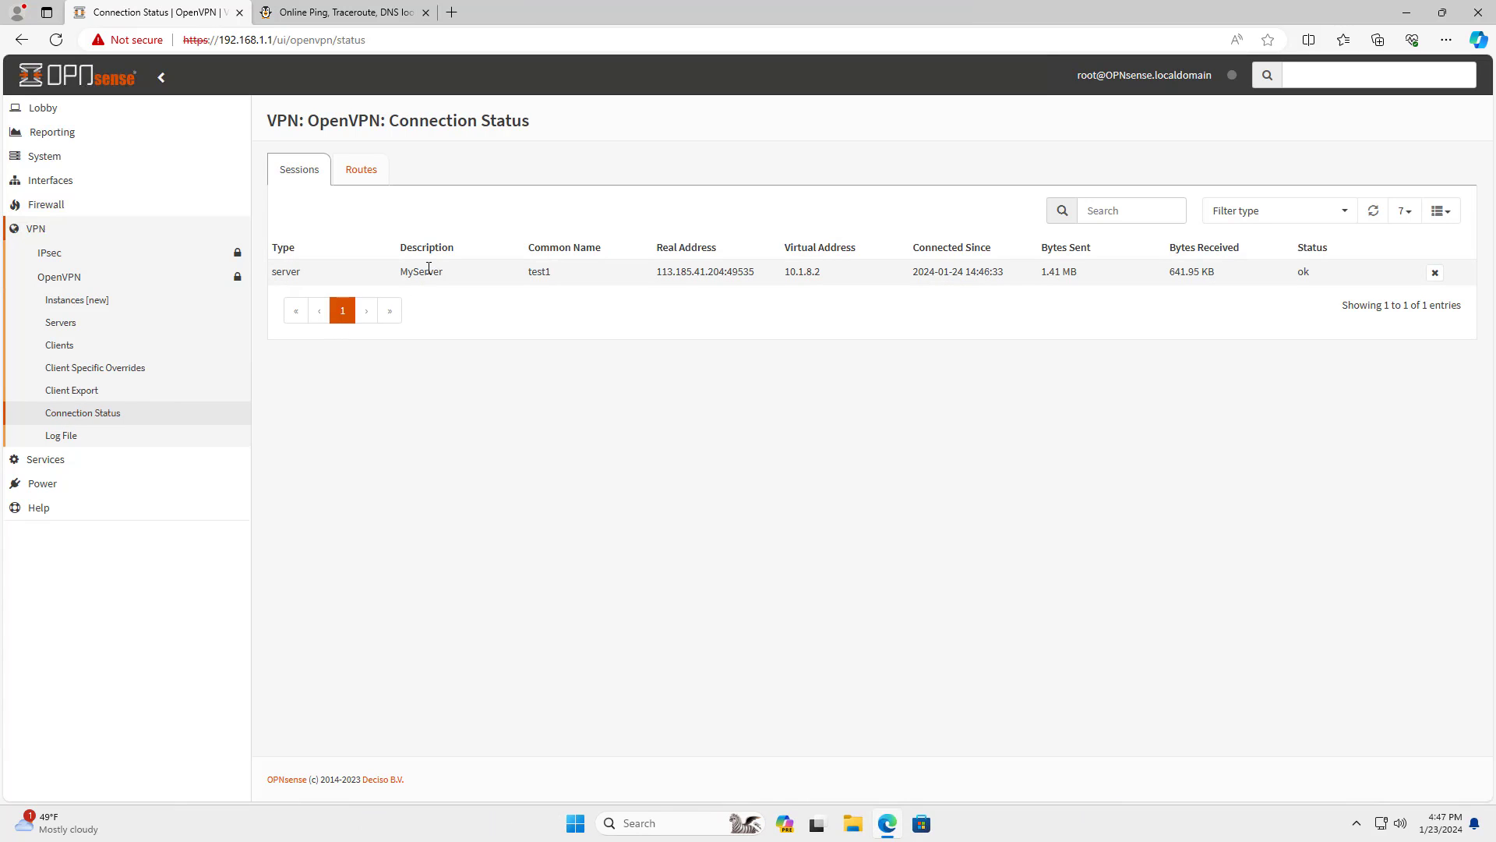
{"action": "left_click_drag", "start_coordinate": [406, 271], "coordinate": [1268, 267]}
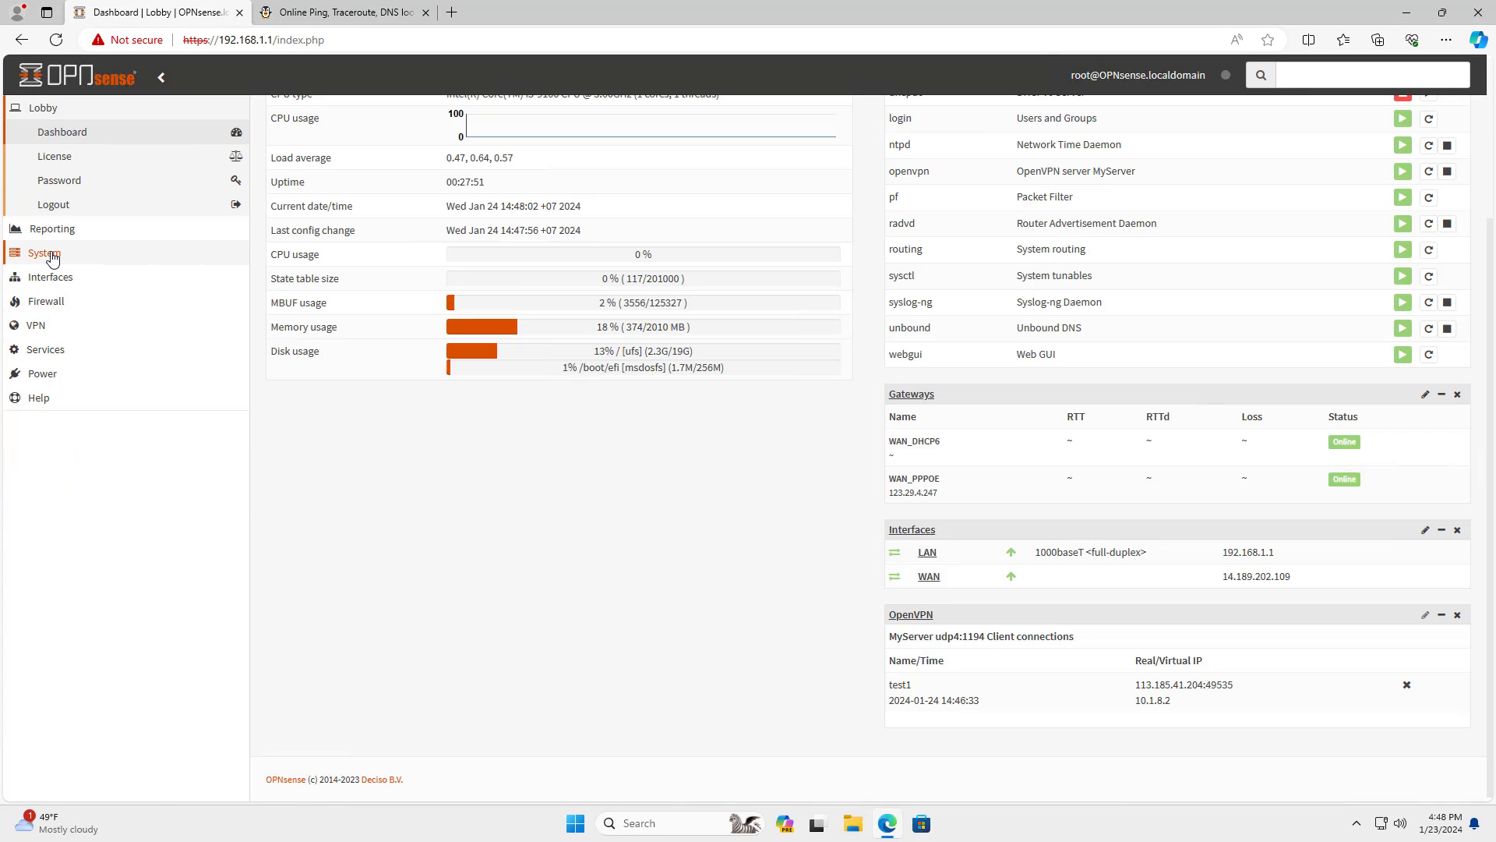
Try installing os-ddclient from plugins filtered by 'dd', then run the firmware update to 23.7.12.
{"action": "left_click", "coordinate": [47, 247]}
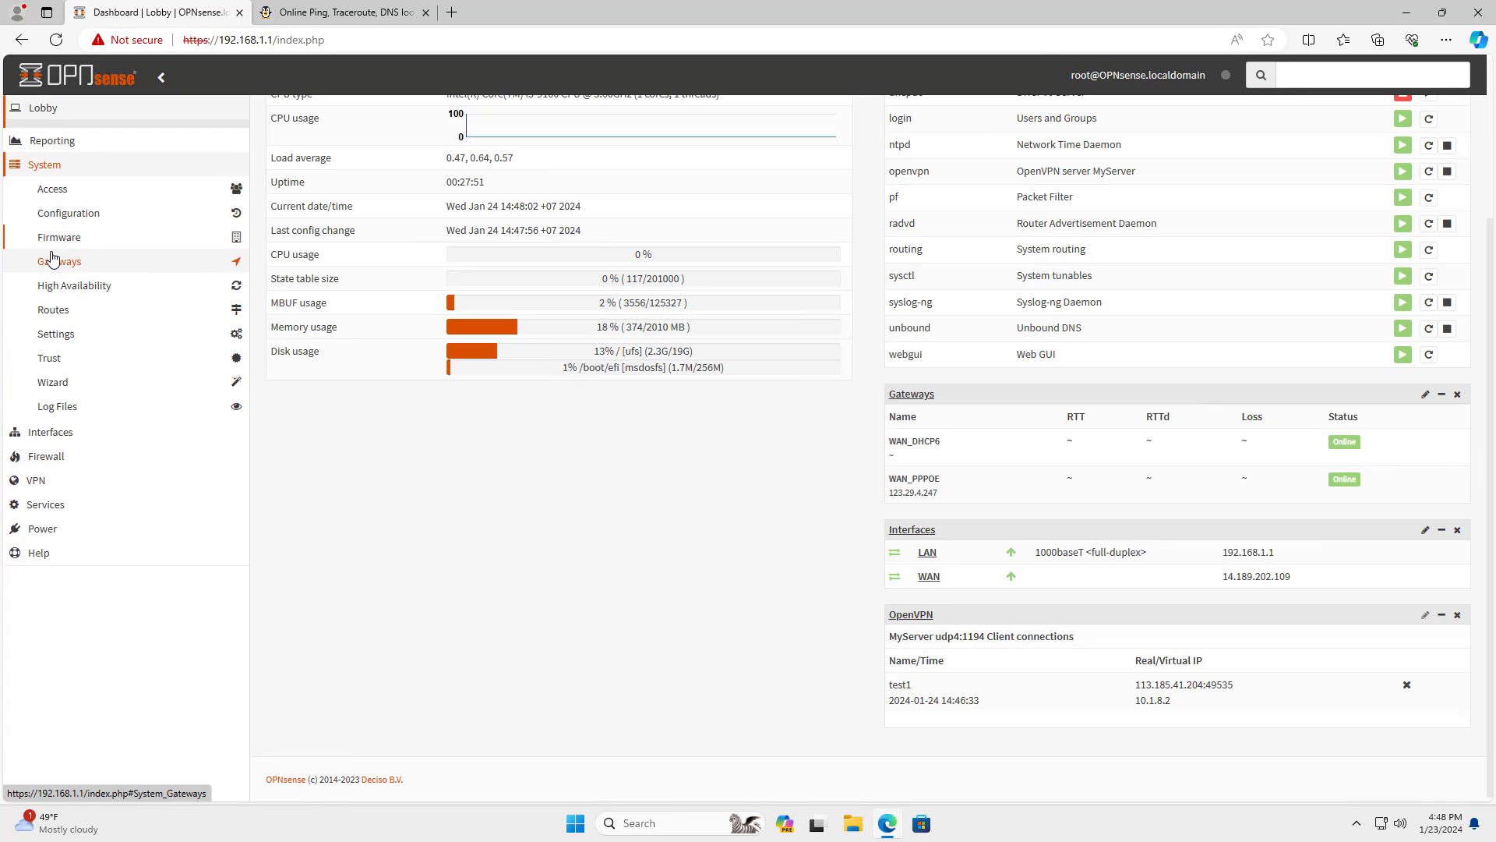
{"action": "left_click", "coordinate": [66, 231]}
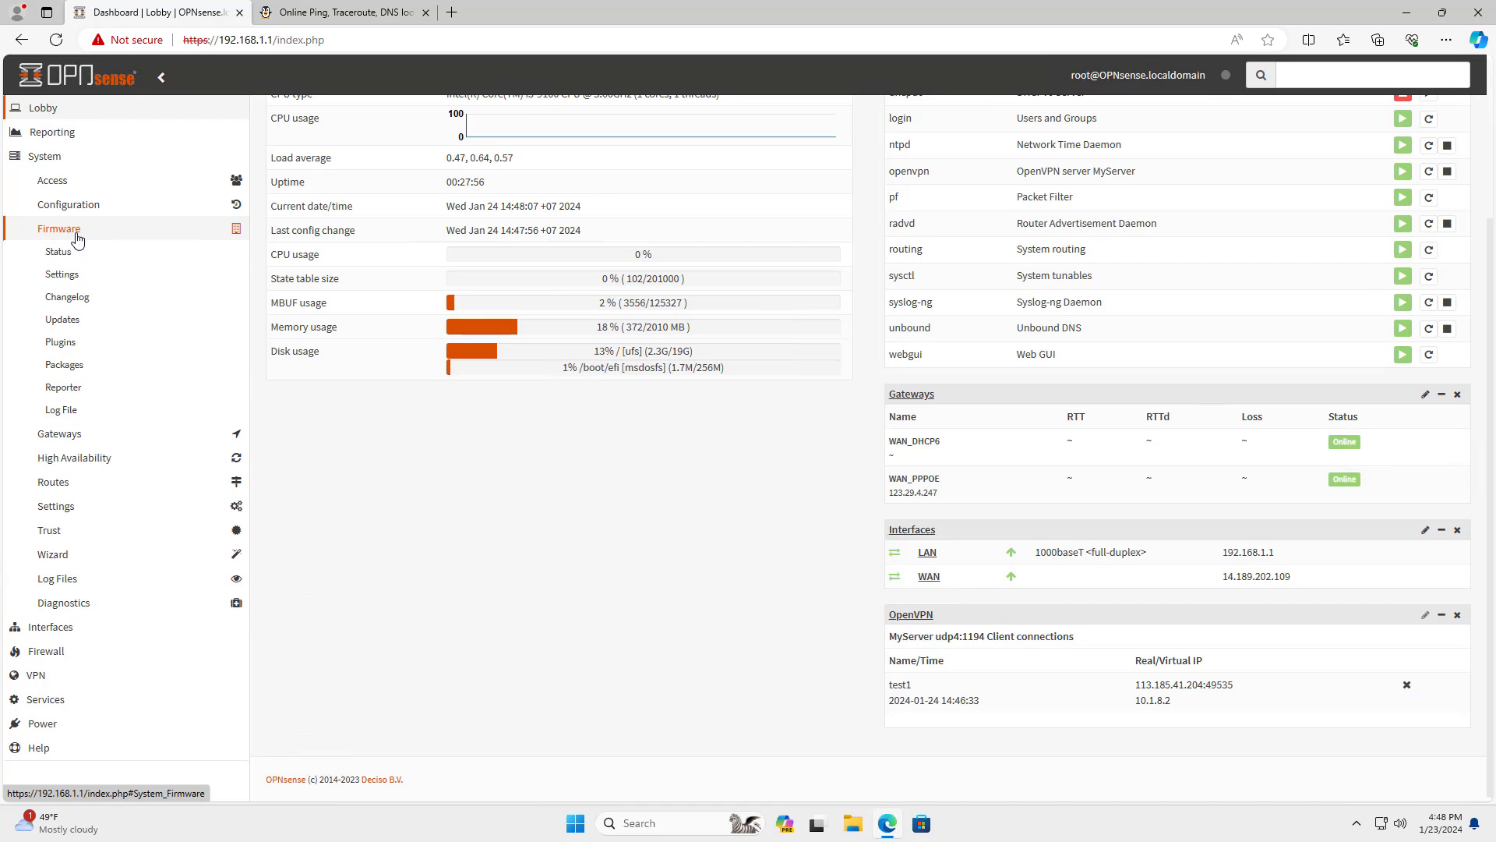
{"action": "left_click", "coordinate": [61, 342]}
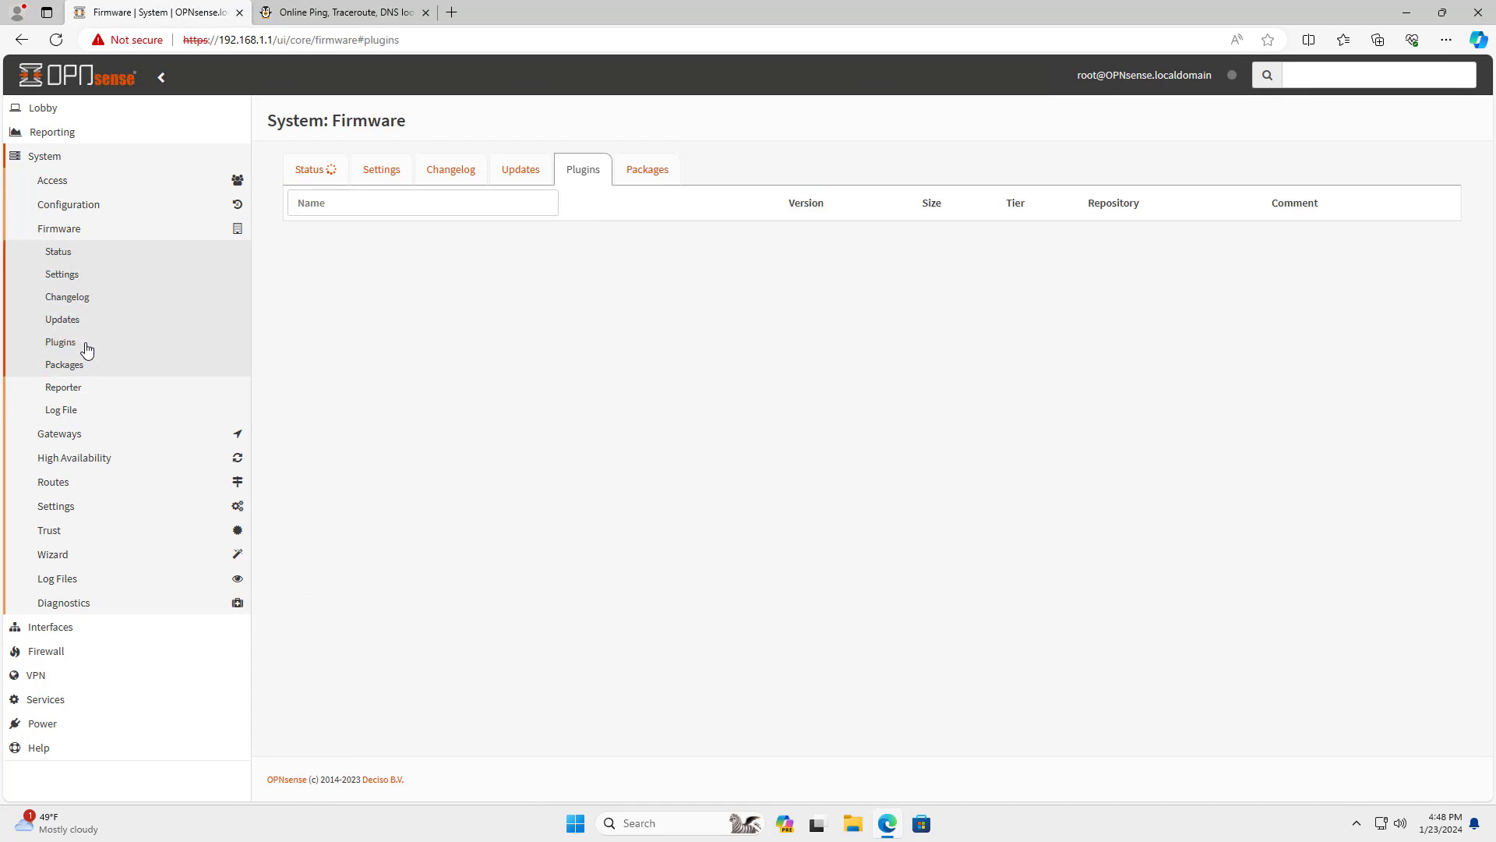
{"action": "type", "text": "dd"}
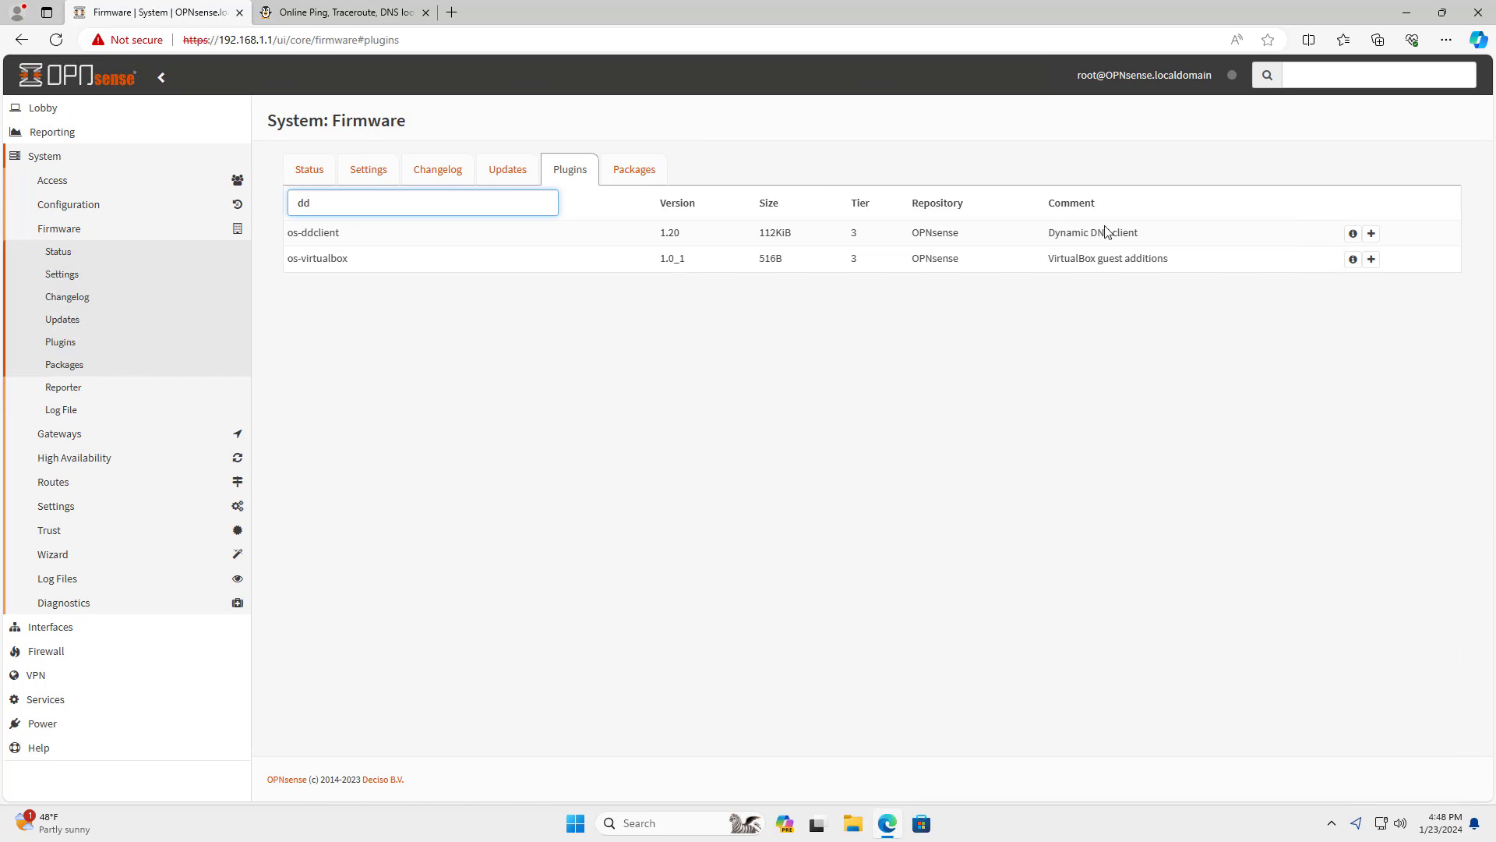
{"action": "left_click_drag", "start_coordinate": [1141, 233], "coordinate": [1049, 233]}
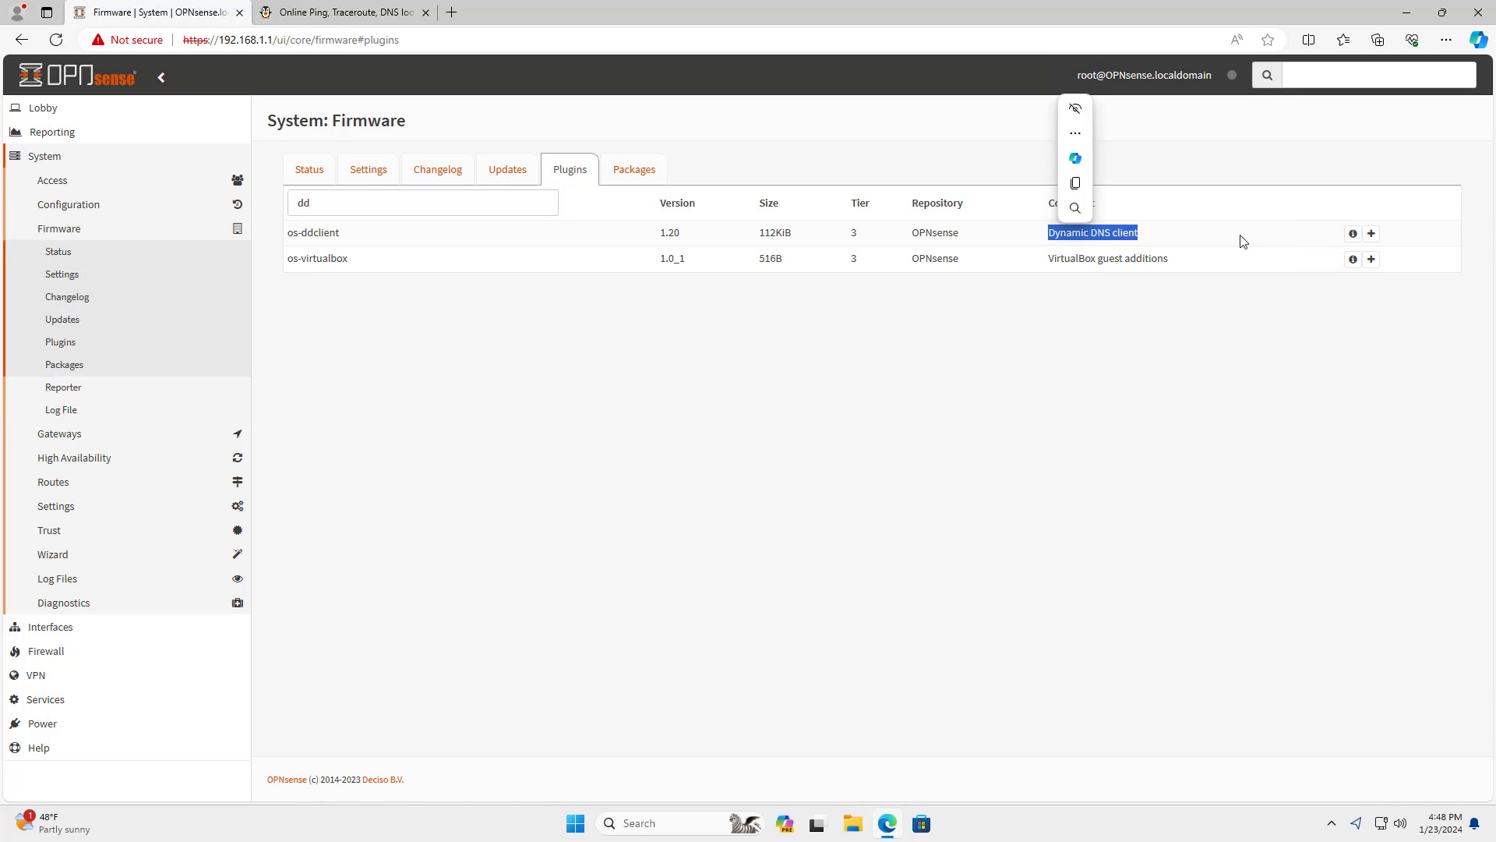
{"action": "left_click", "coordinate": [1372, 234]}
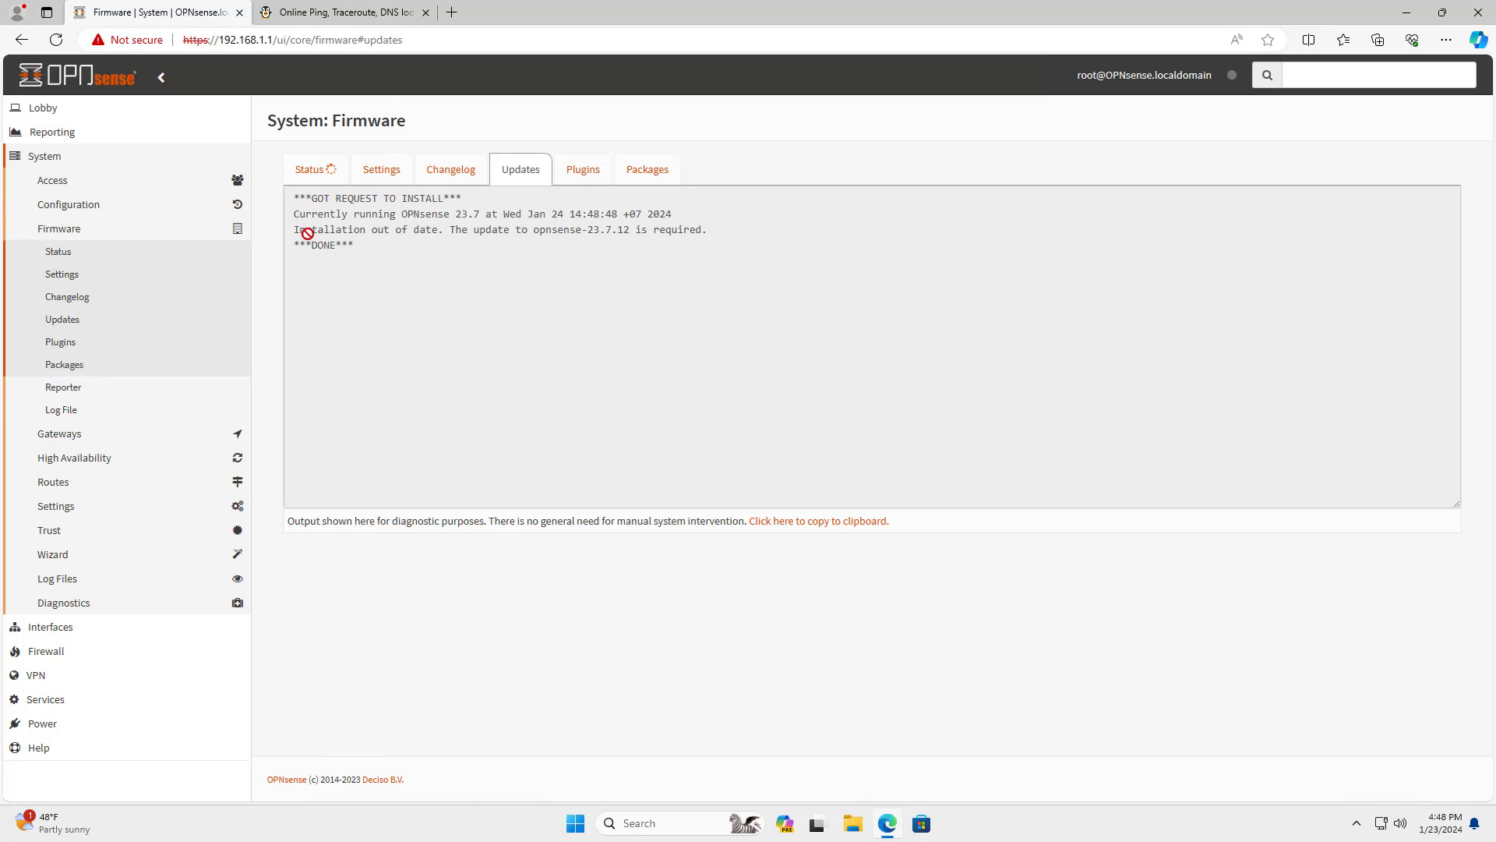
{"action": "left_click", "coordinate": [313, 178]}
{"action": "left_click", "coordinate": [460, 397]}
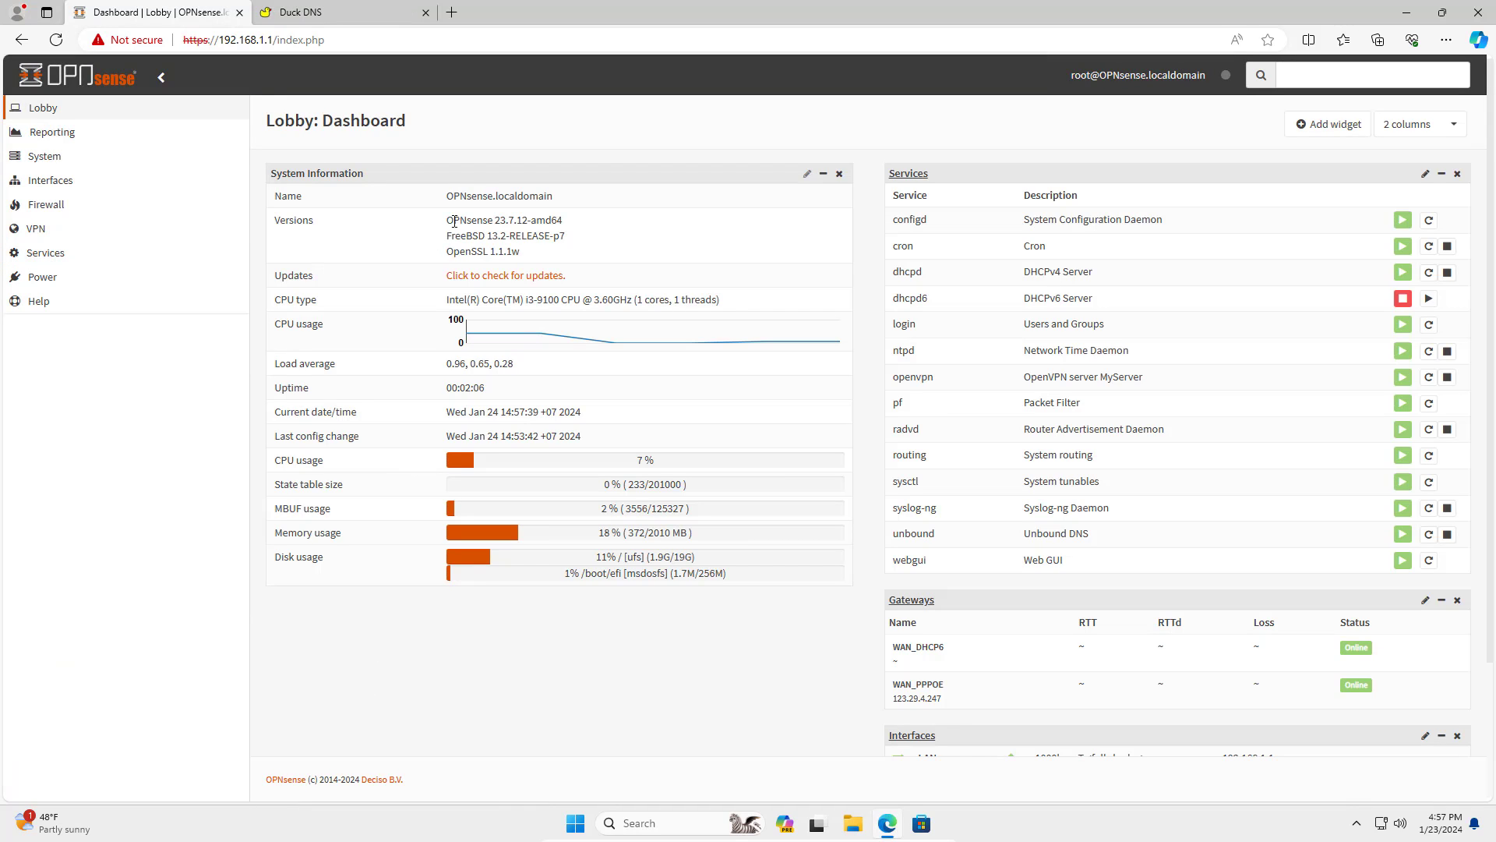
Check the installed version reads 23.7.12 and expand System > Firmware in the sidebar.
{"action": "left_click_drag", "start_coordinate": [448, 221], "coordinate": [592, 227]}
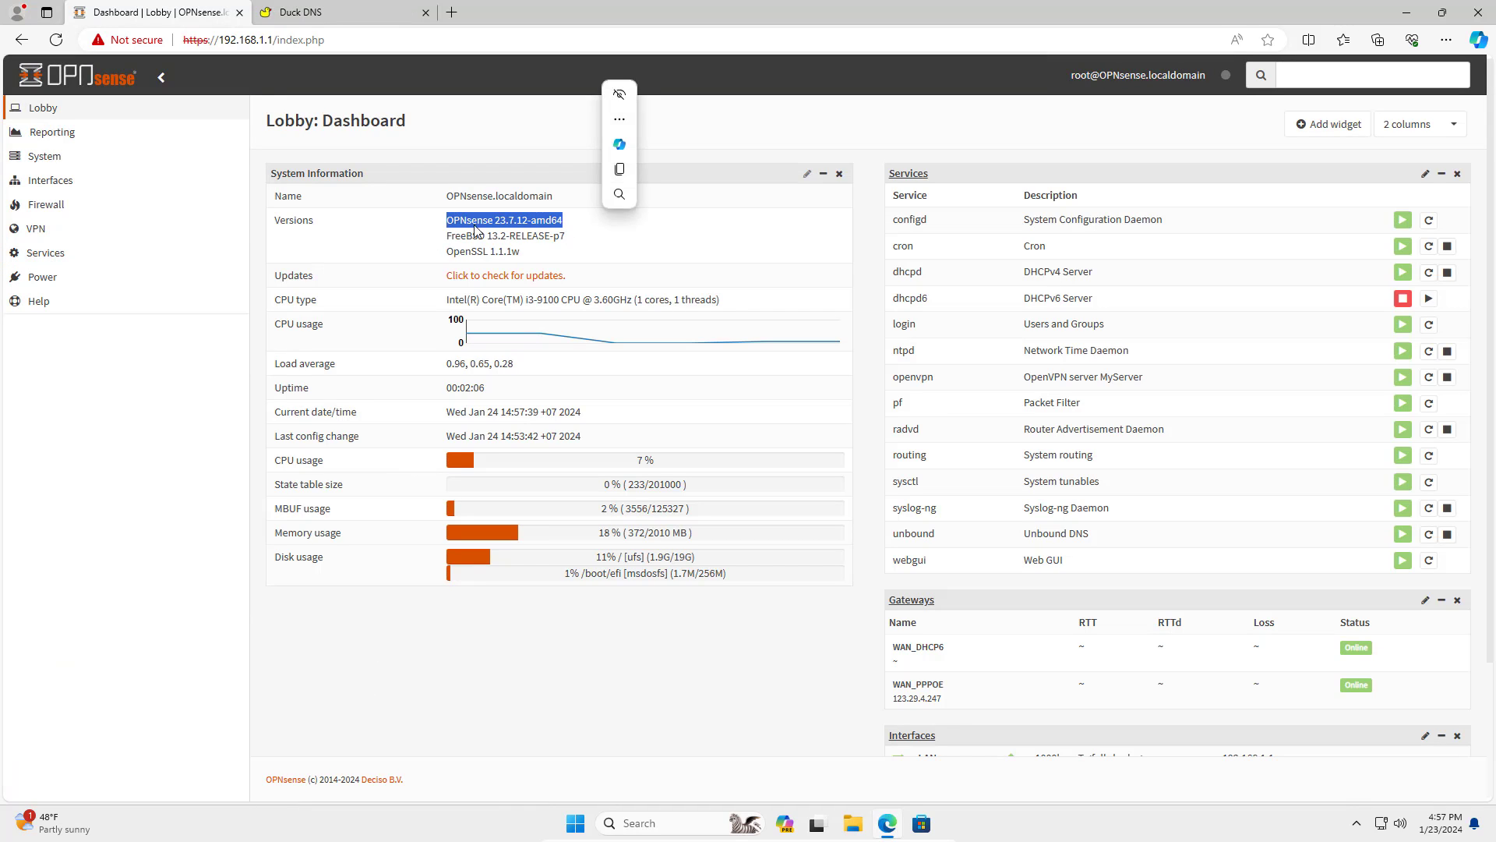
{"action": "left_click", "coordinate": [60, 157]}
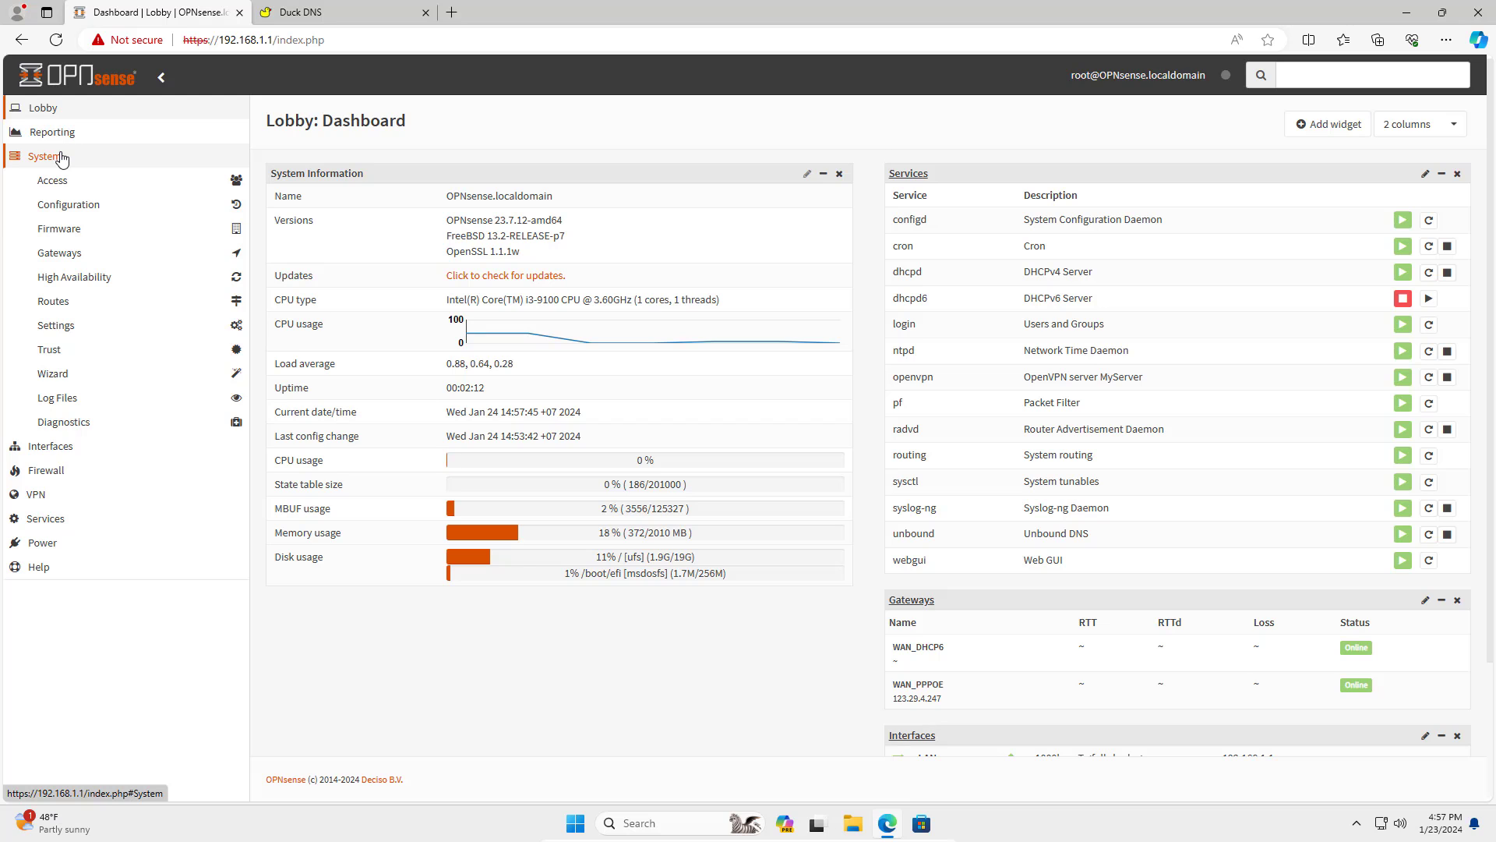
{"action": "left_click", "coordinate": [76, 232]}
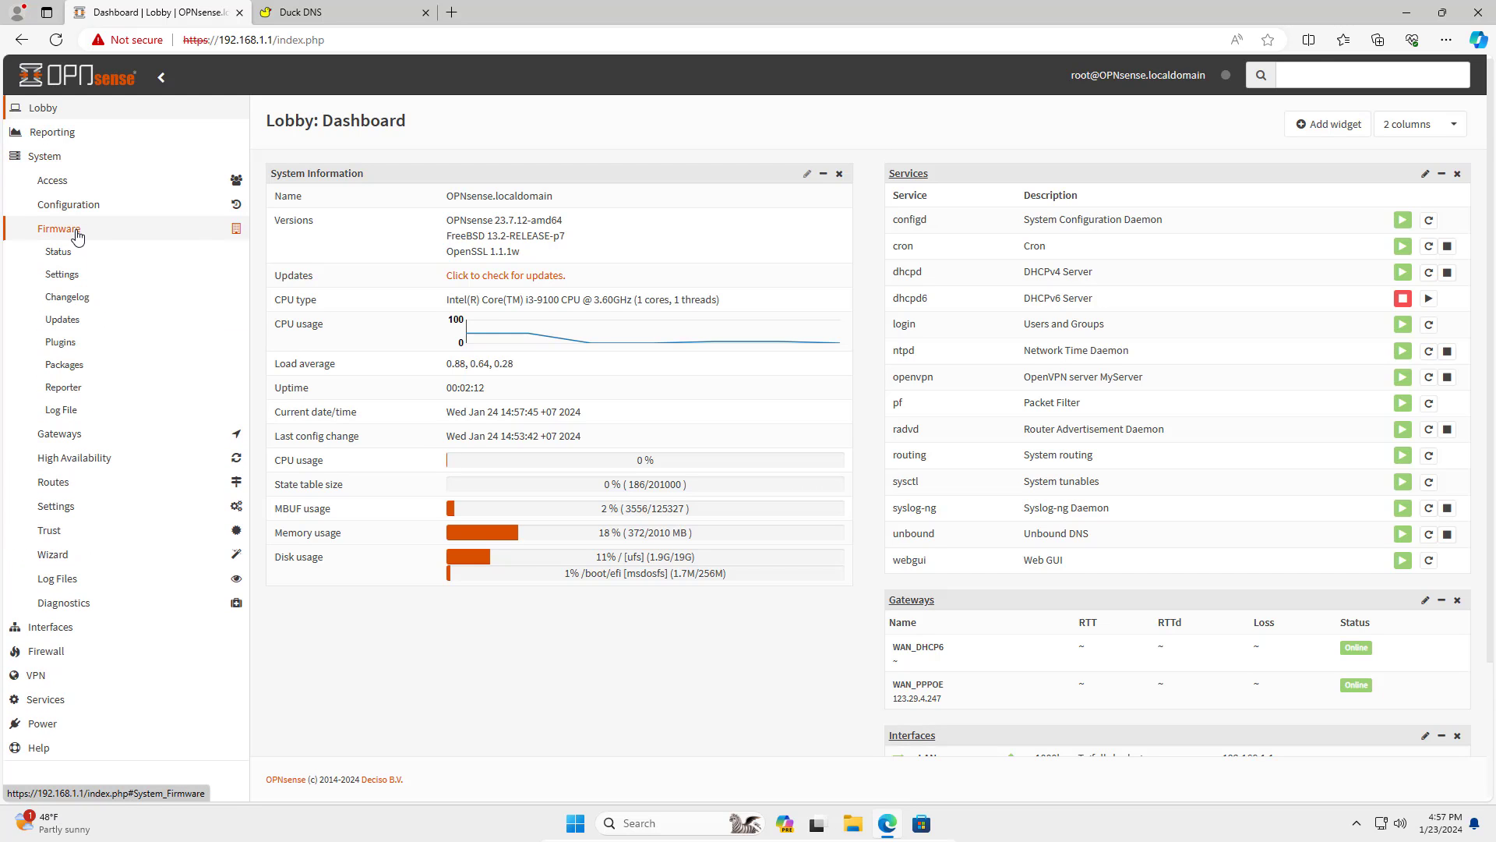
Filter plugins by 'dd', install os-ddclient, and reload the page.
{"action": "left_click", "coordinate": [75, 343]}
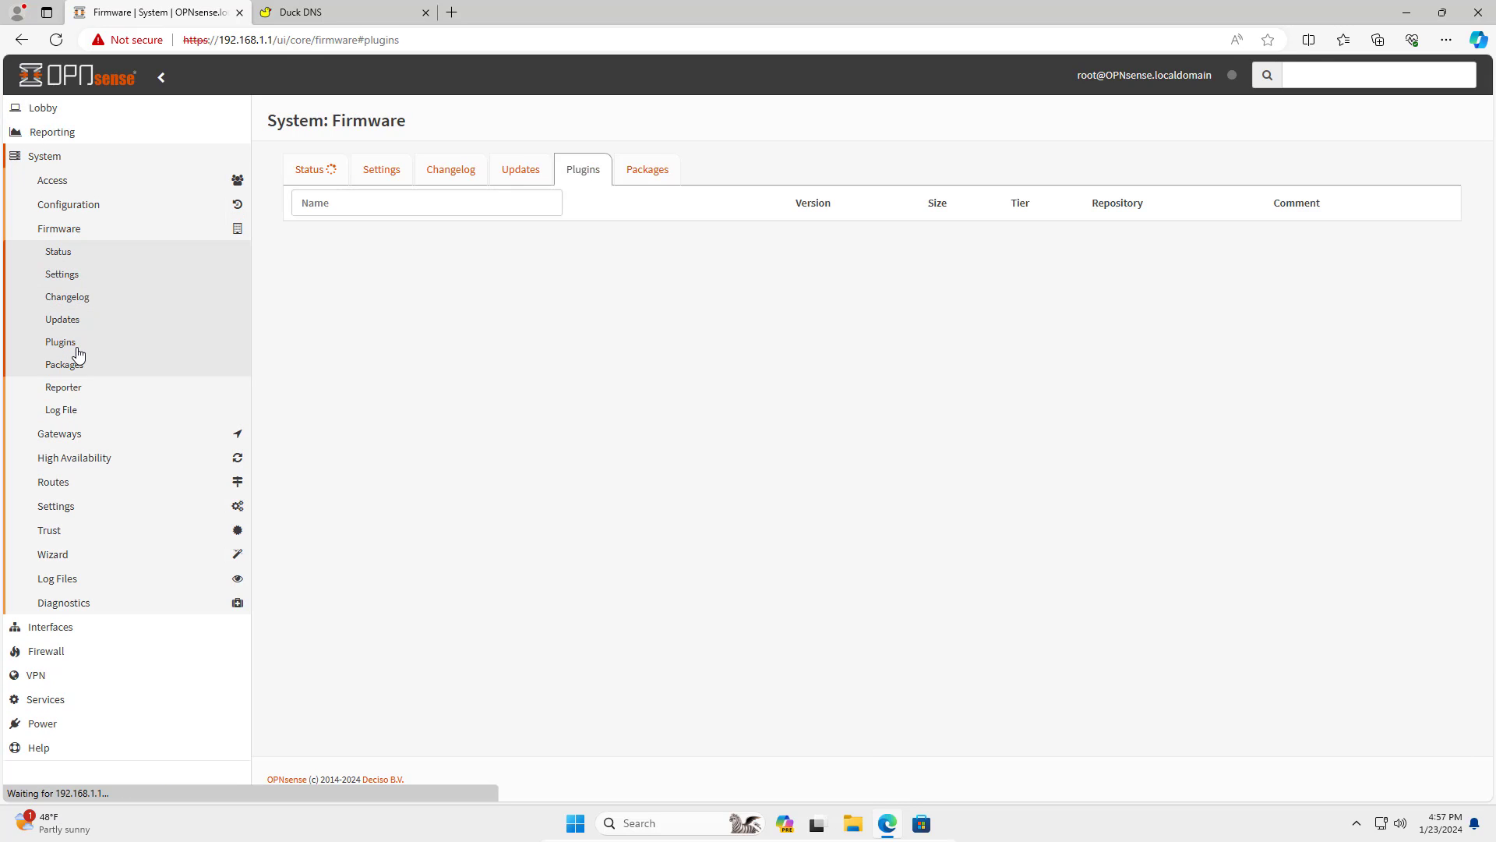
{"action": "left_click", "coordinate": [360, 209]}
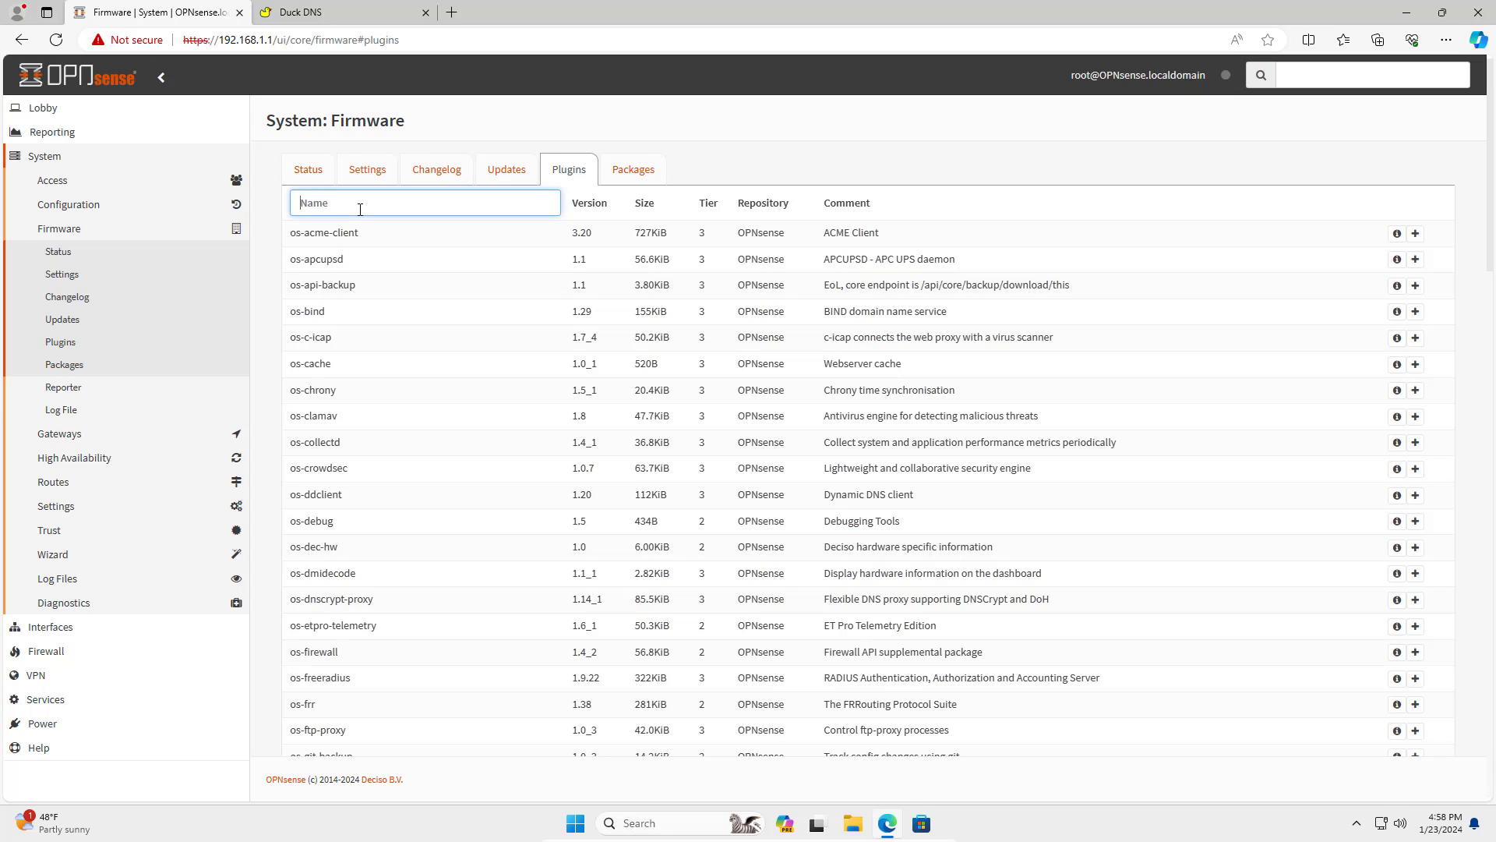
{"action": "type", "text": "dd"}
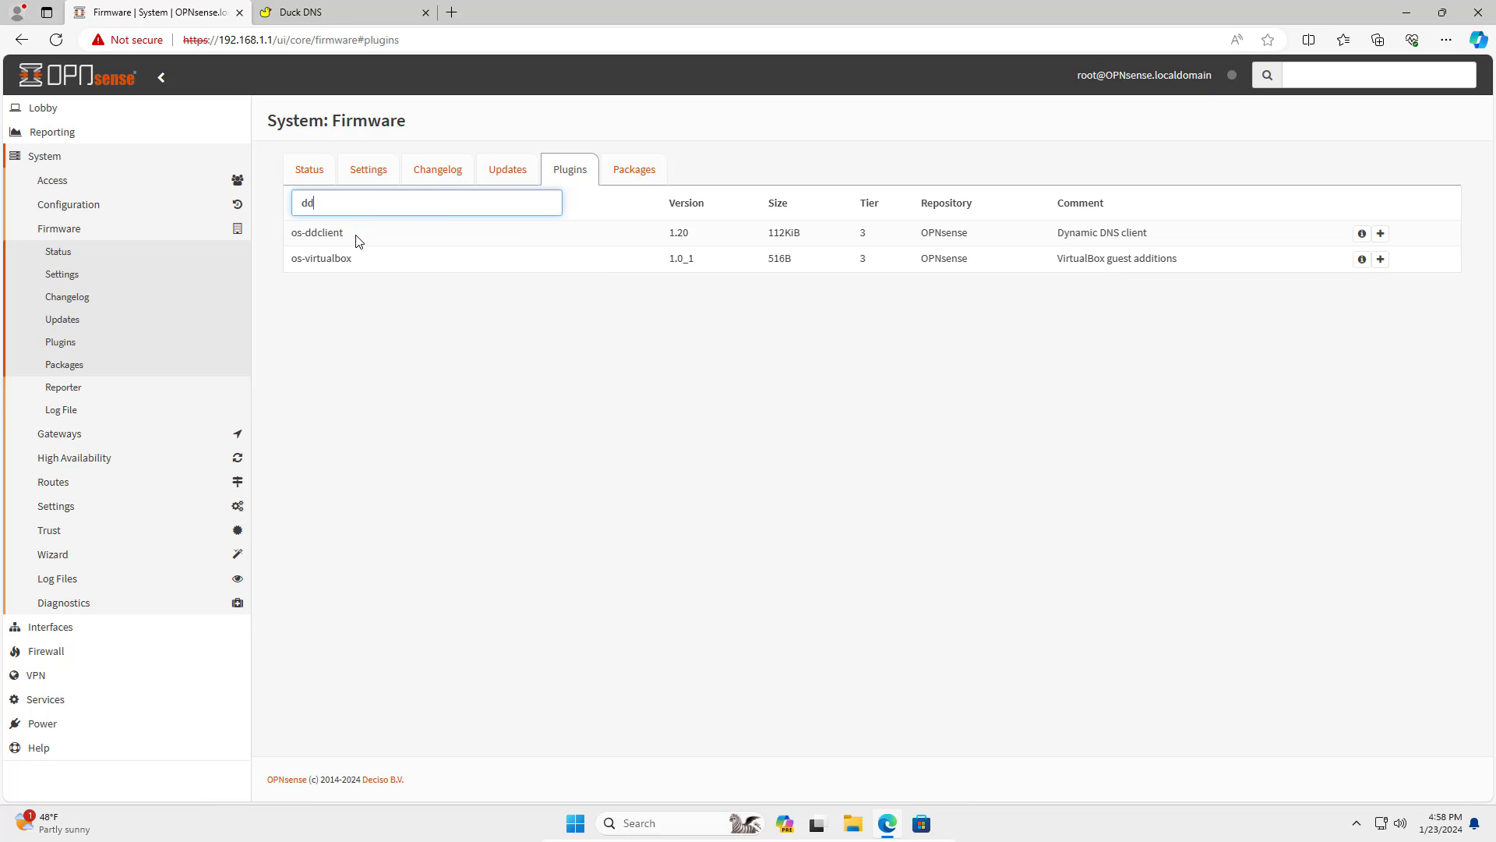
{"action": "left_click_drag", "start_coordinate": [358, 241], "coordinate": [290, 234]}
{"action": "left_click", "coordinate": [985, 304]}
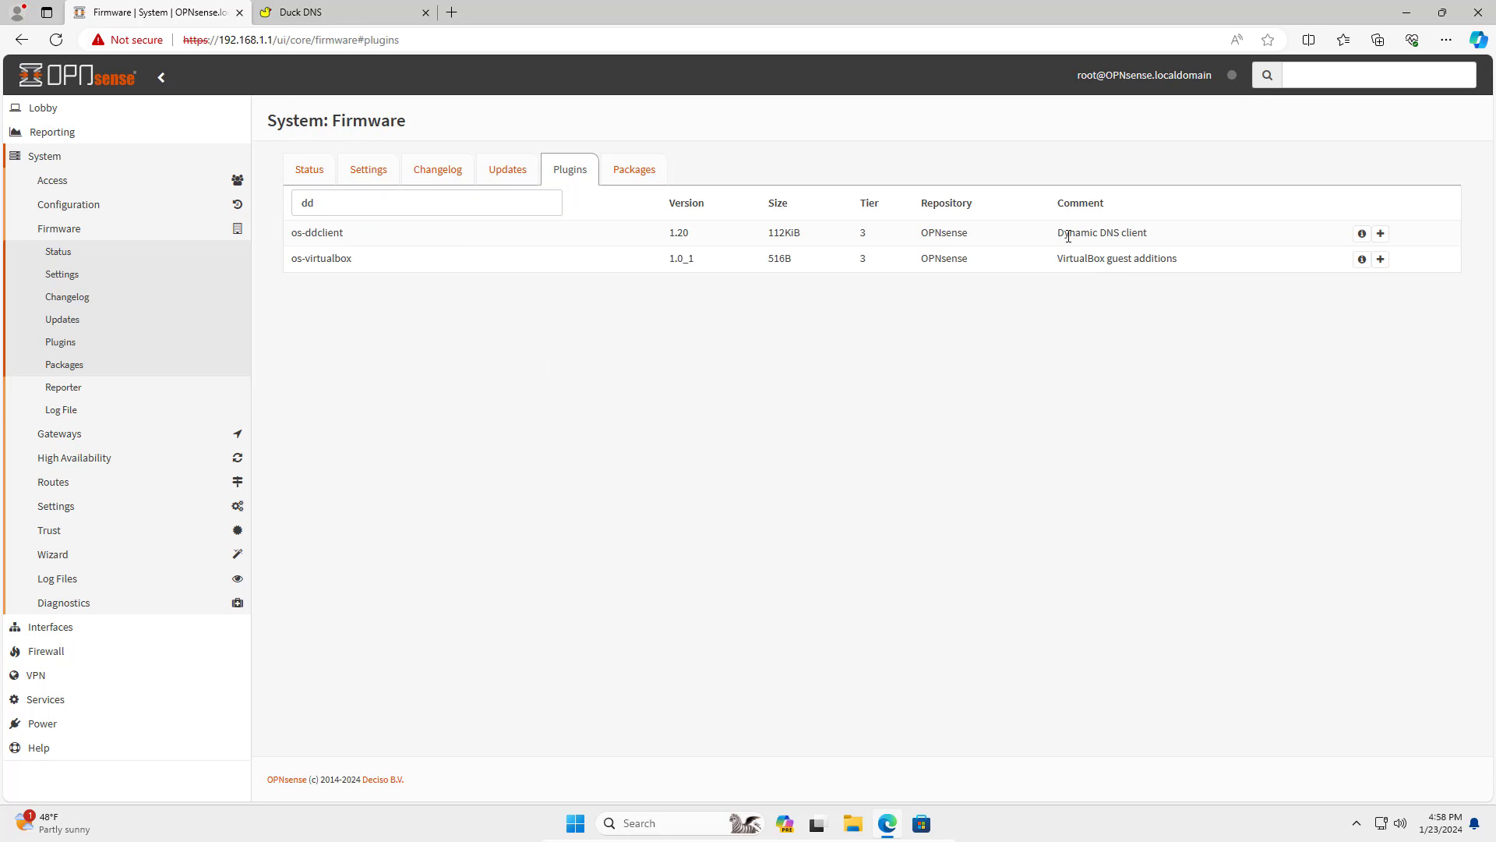
{"action": "left_click_drag", "start_coordinate": [1060, 234], "coordinate": [1182, 237]}
{"action": "left_click", "coordinate": [1189, 307]}
{"action": "left_click", "coordinate": [1381, 234]}
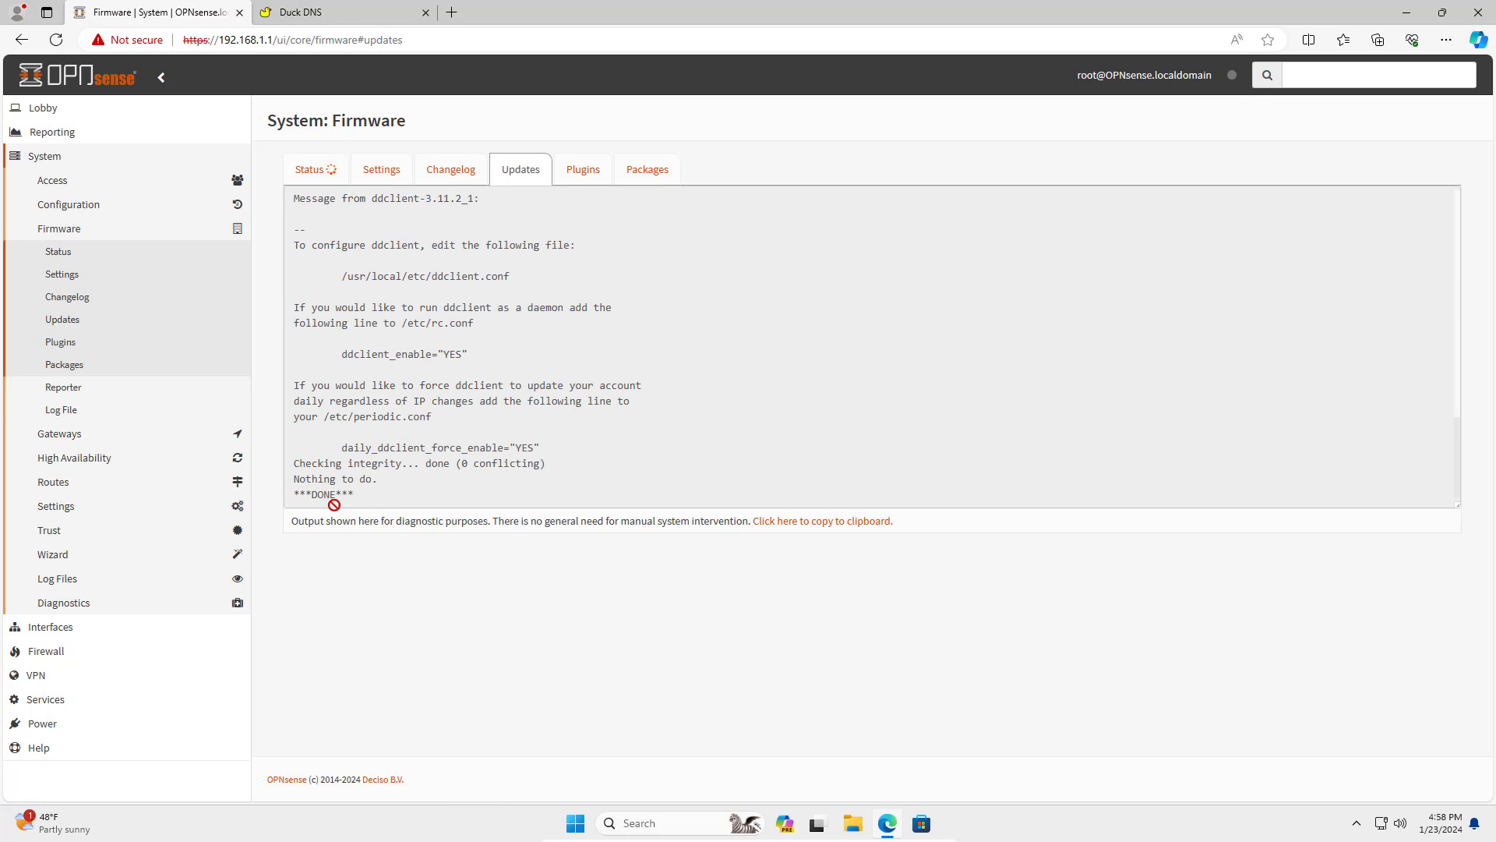
{"action": "left_click", "coordinate": [53, 39]}
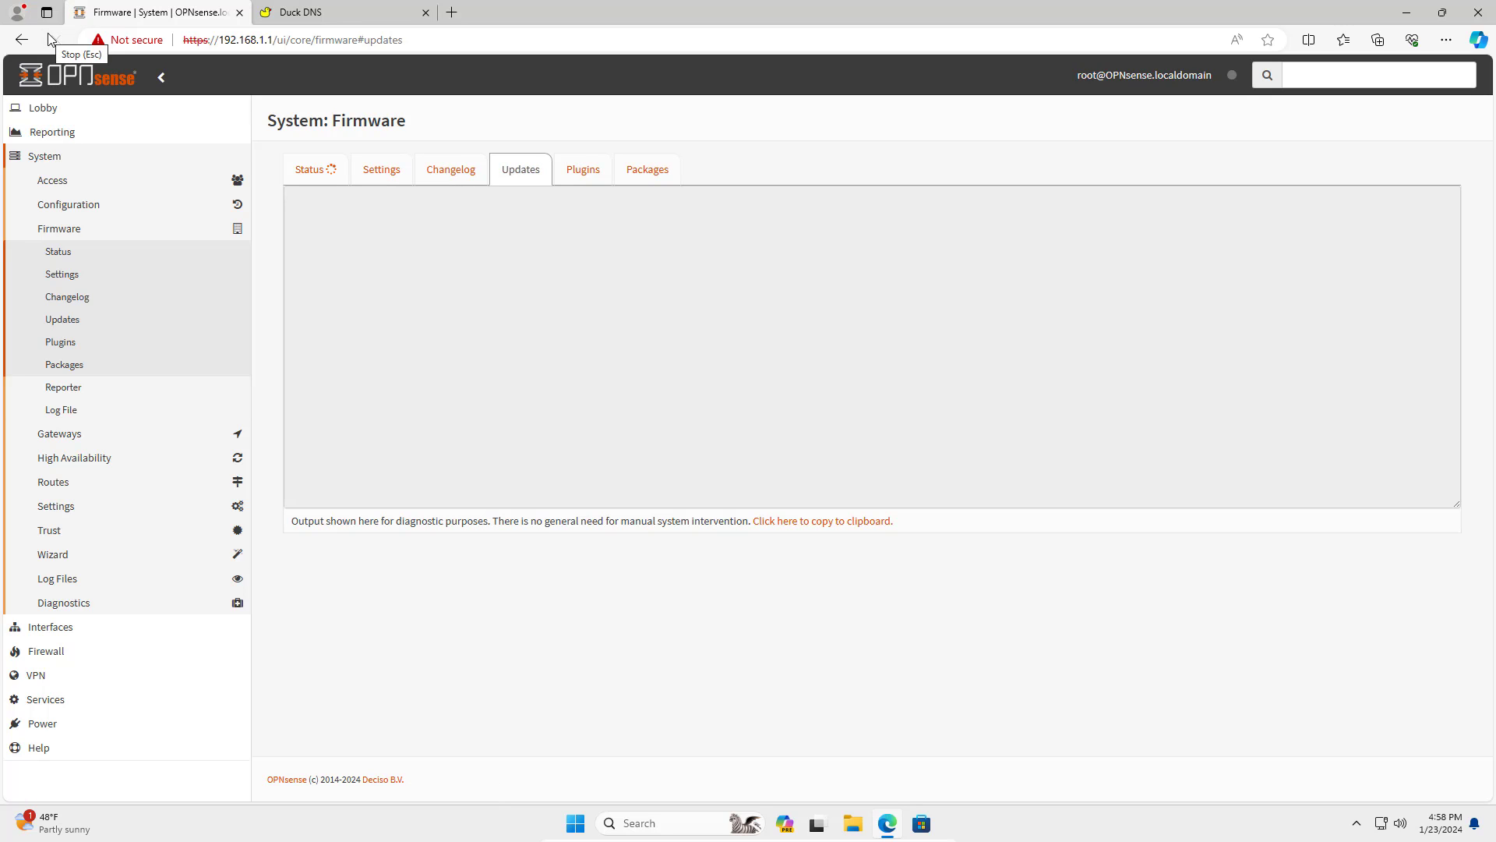
Go to Services > Dynamic DNS > Settings.
{"action": "left_click", "coordinate": [54, 156]}
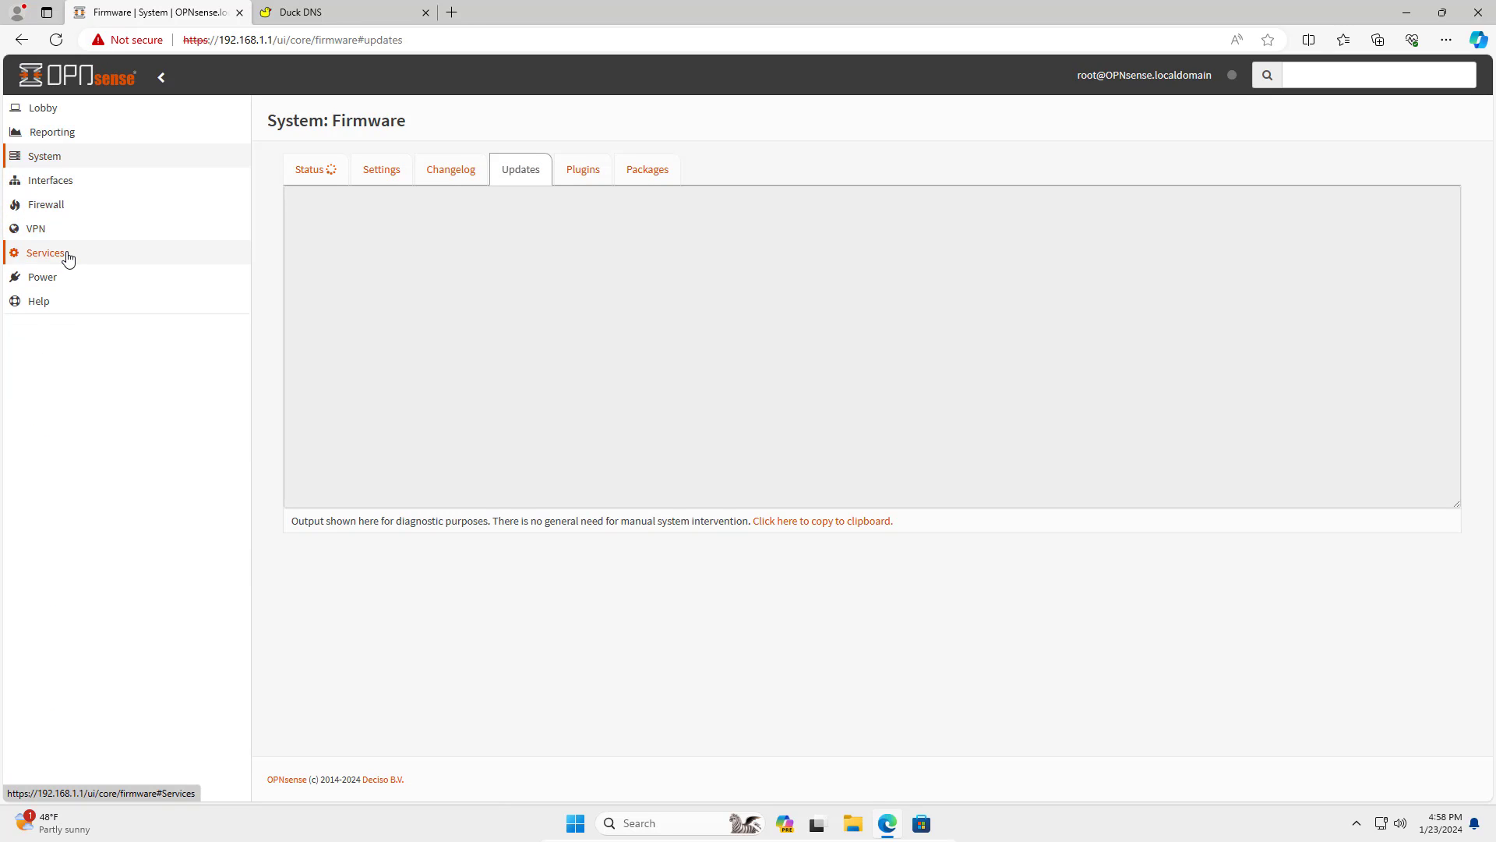
{"action": "left_click", "coordinate": [67, 258]}
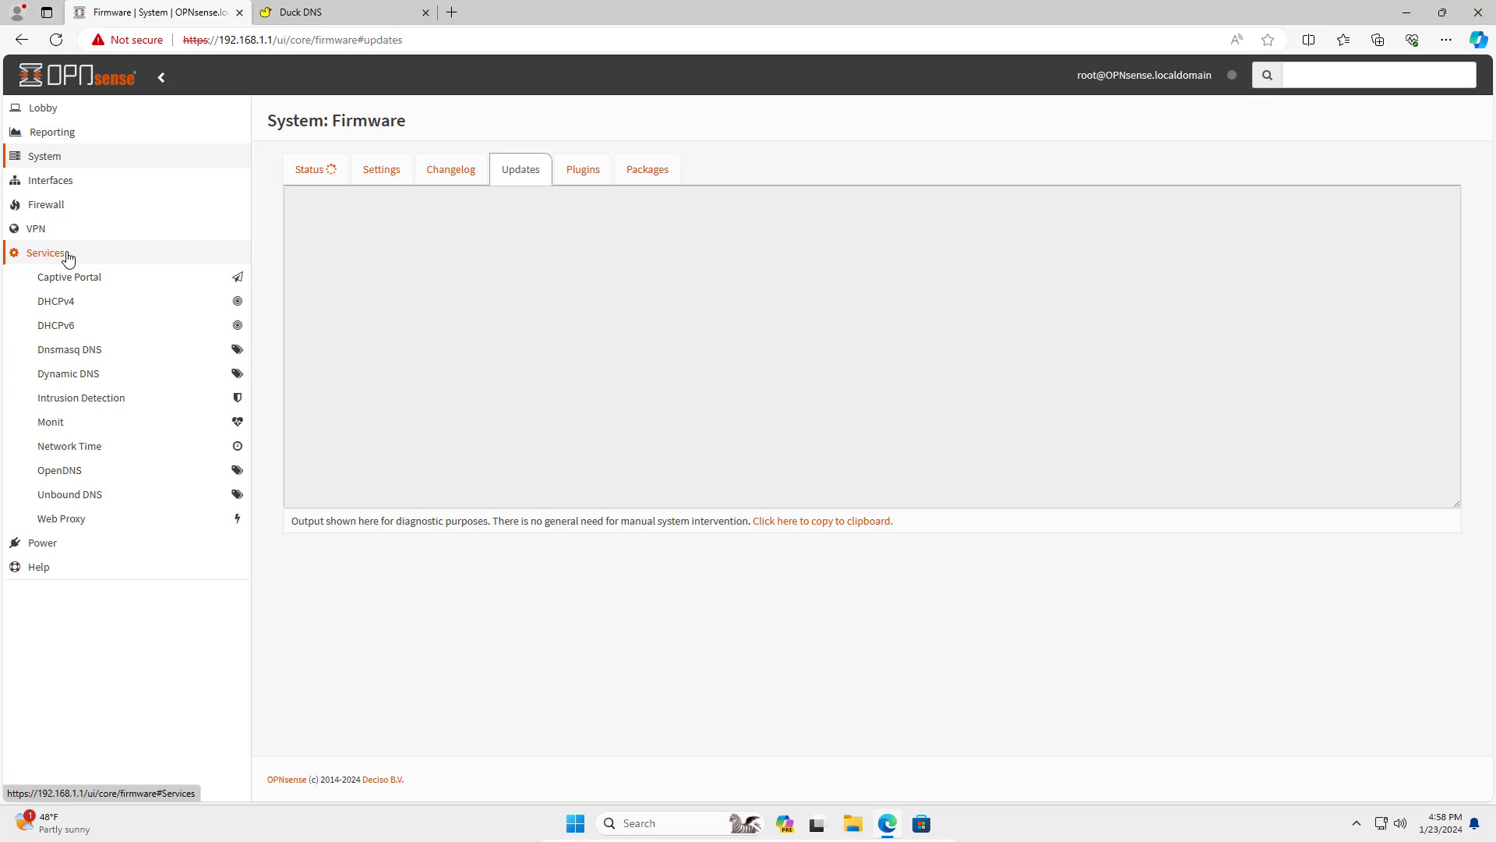
{"action": "left_click", "coordinate": [86, 375]}
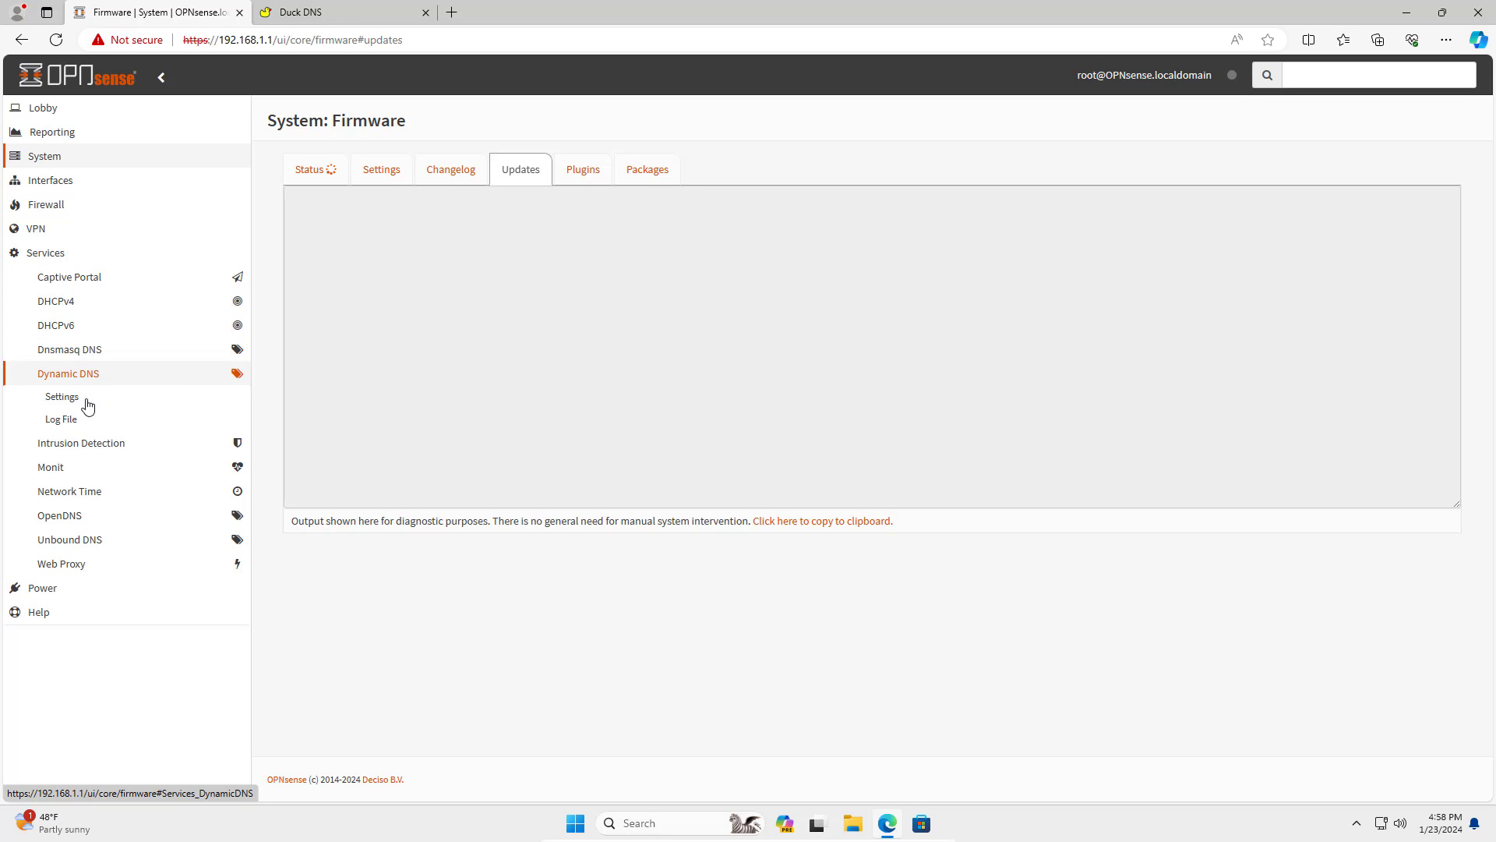
{"action": "left_click", "coordinate": [73, 403]}
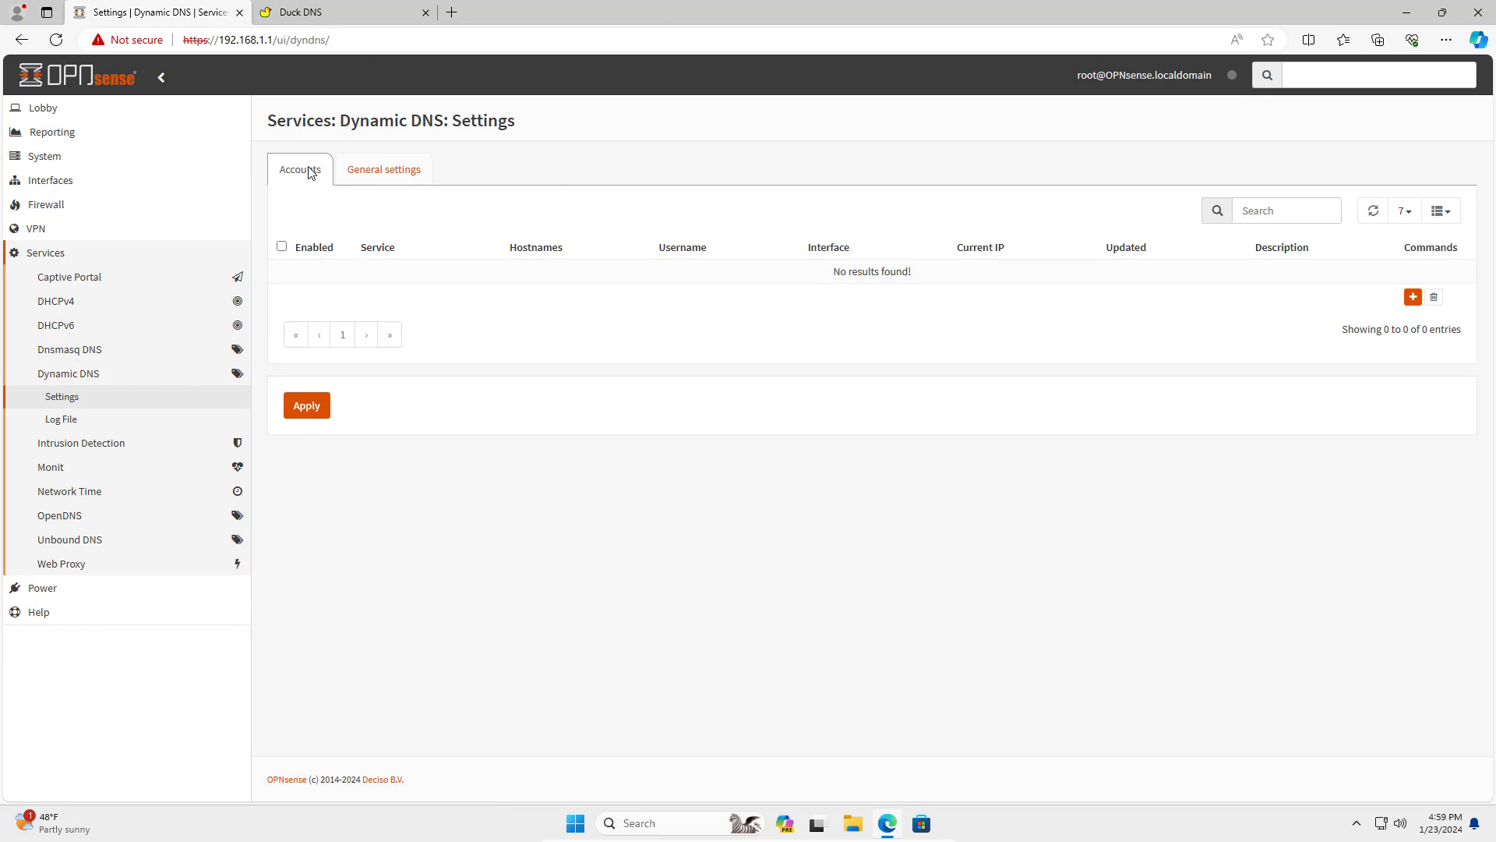
Add a new account with service duckdns and description netvn.
{"action": "left_click", "coordinate": [1413, 303]}
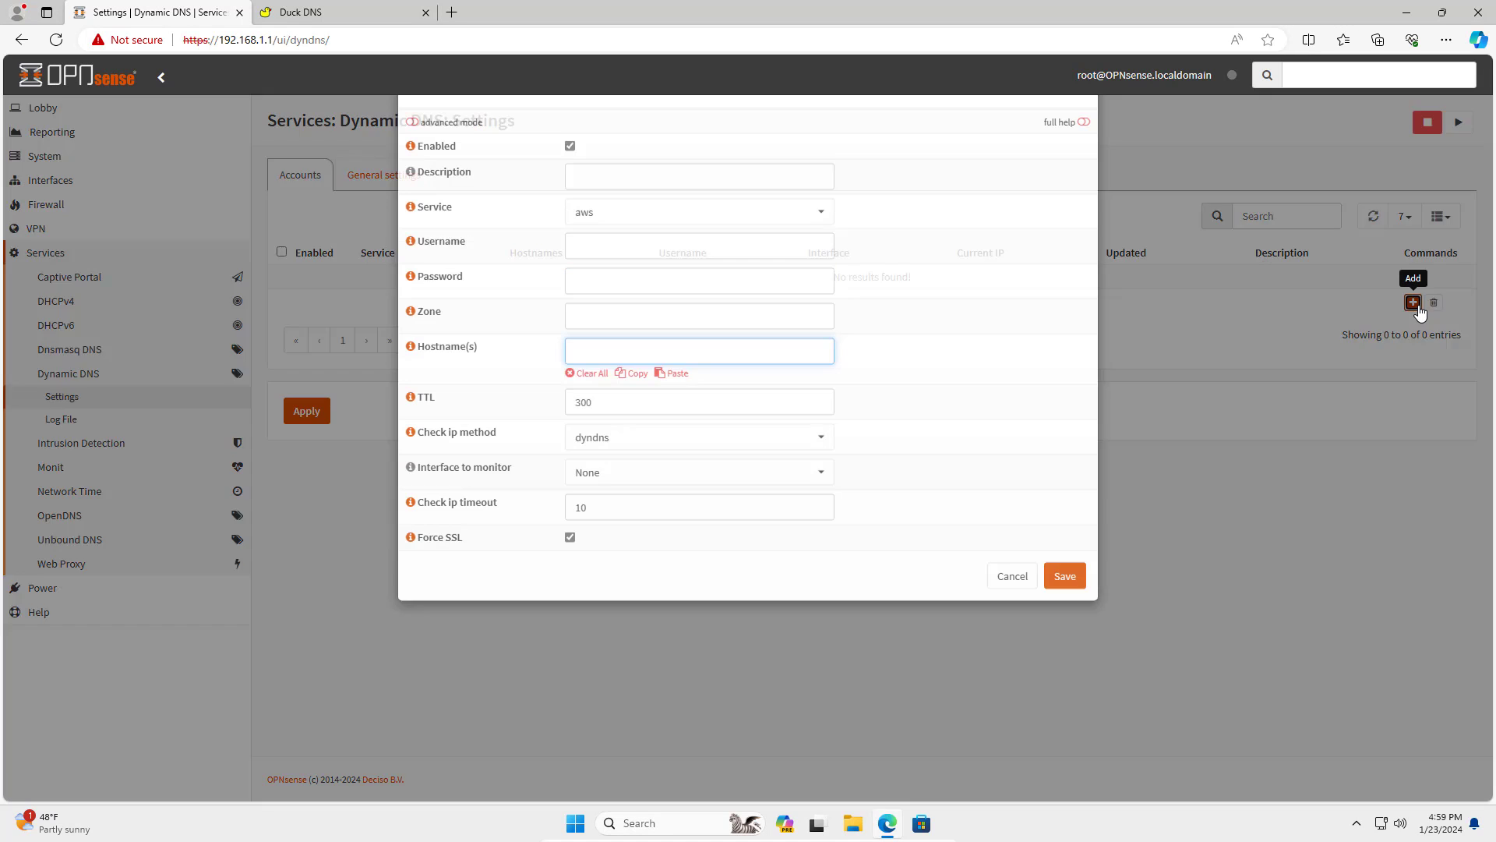
{"action": "left_click", "coordinate": [786, 274]}
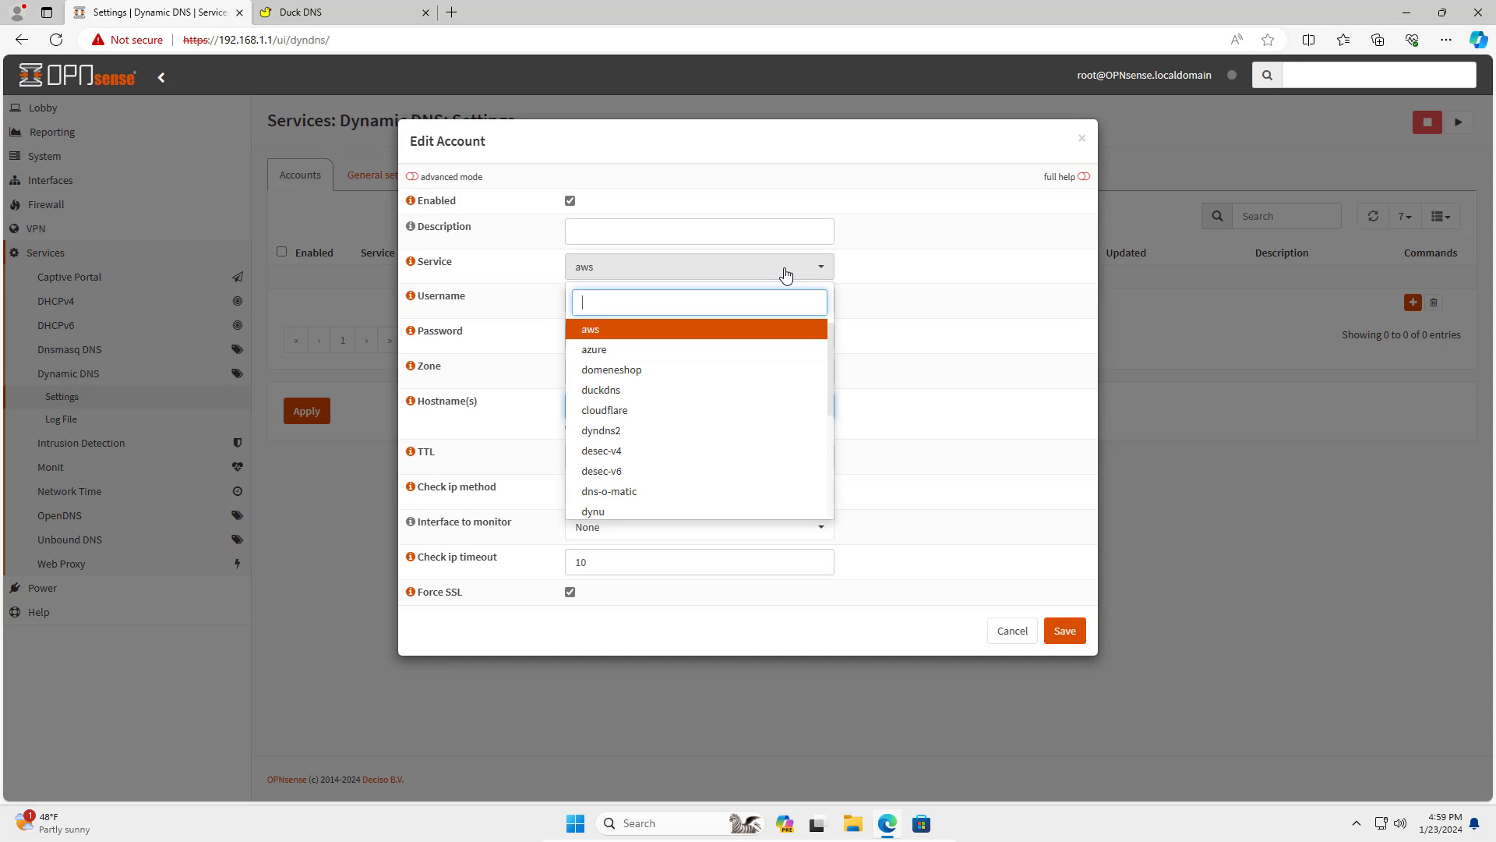
{"action": "mouse_move", "coordinate": [831, 333]}
{"action": "left_mouse_down"}
{"action": "mouse_move", "coordinate": [821, 471]}
{"action": "mouse_move", "coordinate": [826, 335]}
{"action": "left_mouse_up"}
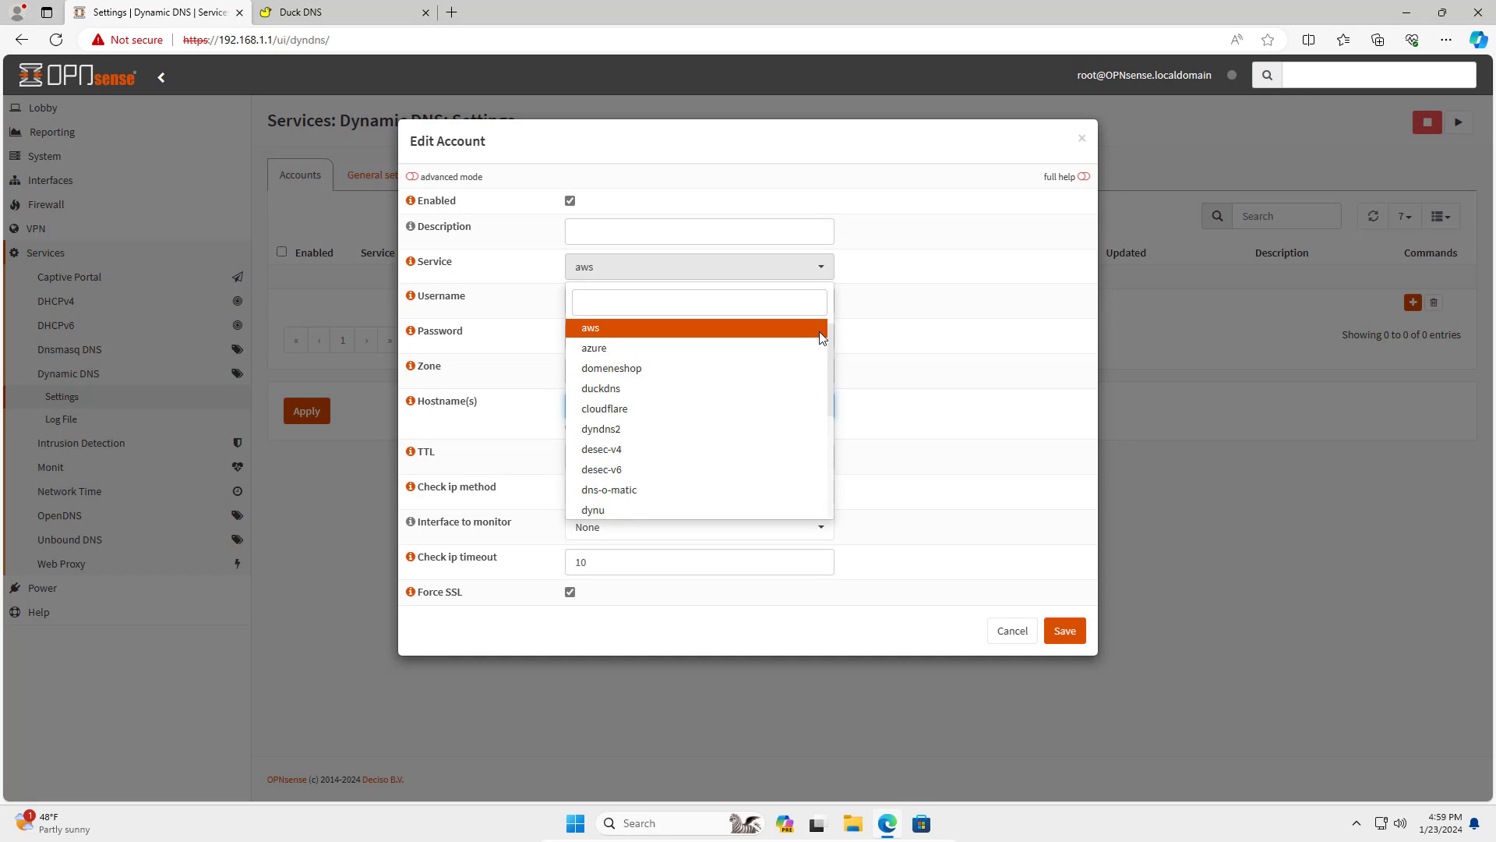
{"action": "left_click", "coordinate": [648, 390]}
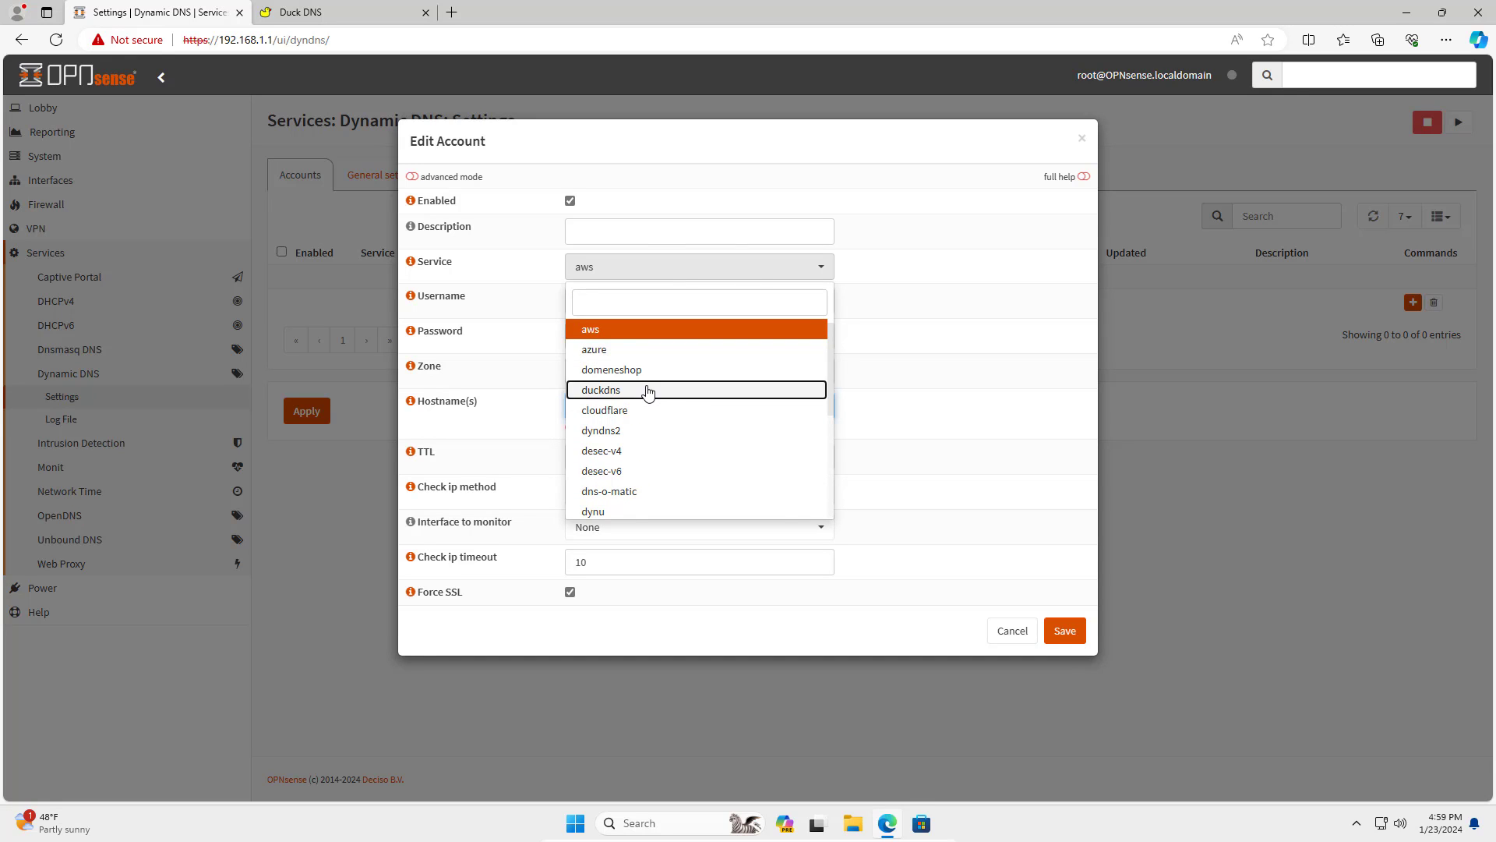
{"action": "left_click", "coordinate": [631, 230]}
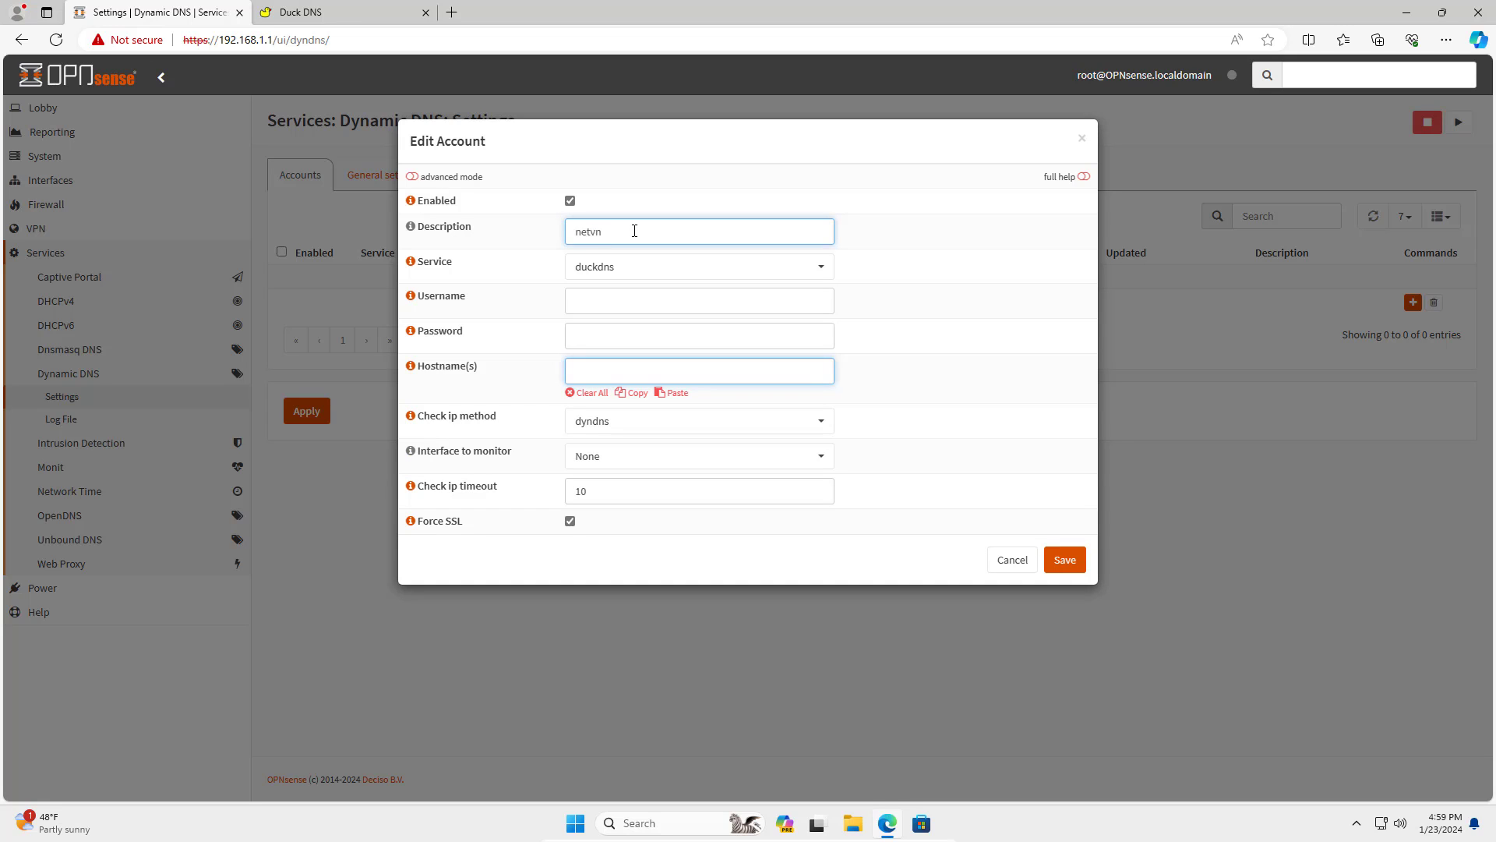
{"action": "left_click_drag", "start_coordinate": [634, 231], "coordinate": [552, 235]}
Copy the Duck DNS token and paste it into the account's Password field.
{"action": "left_click", "coordinate": [341, 12]}
{"action": "left_click_drag", "start_coordinate": [716, 239], "coordinate": [1067, 240]}
{"action": "triple_click", "coordinate": [930, 239]}
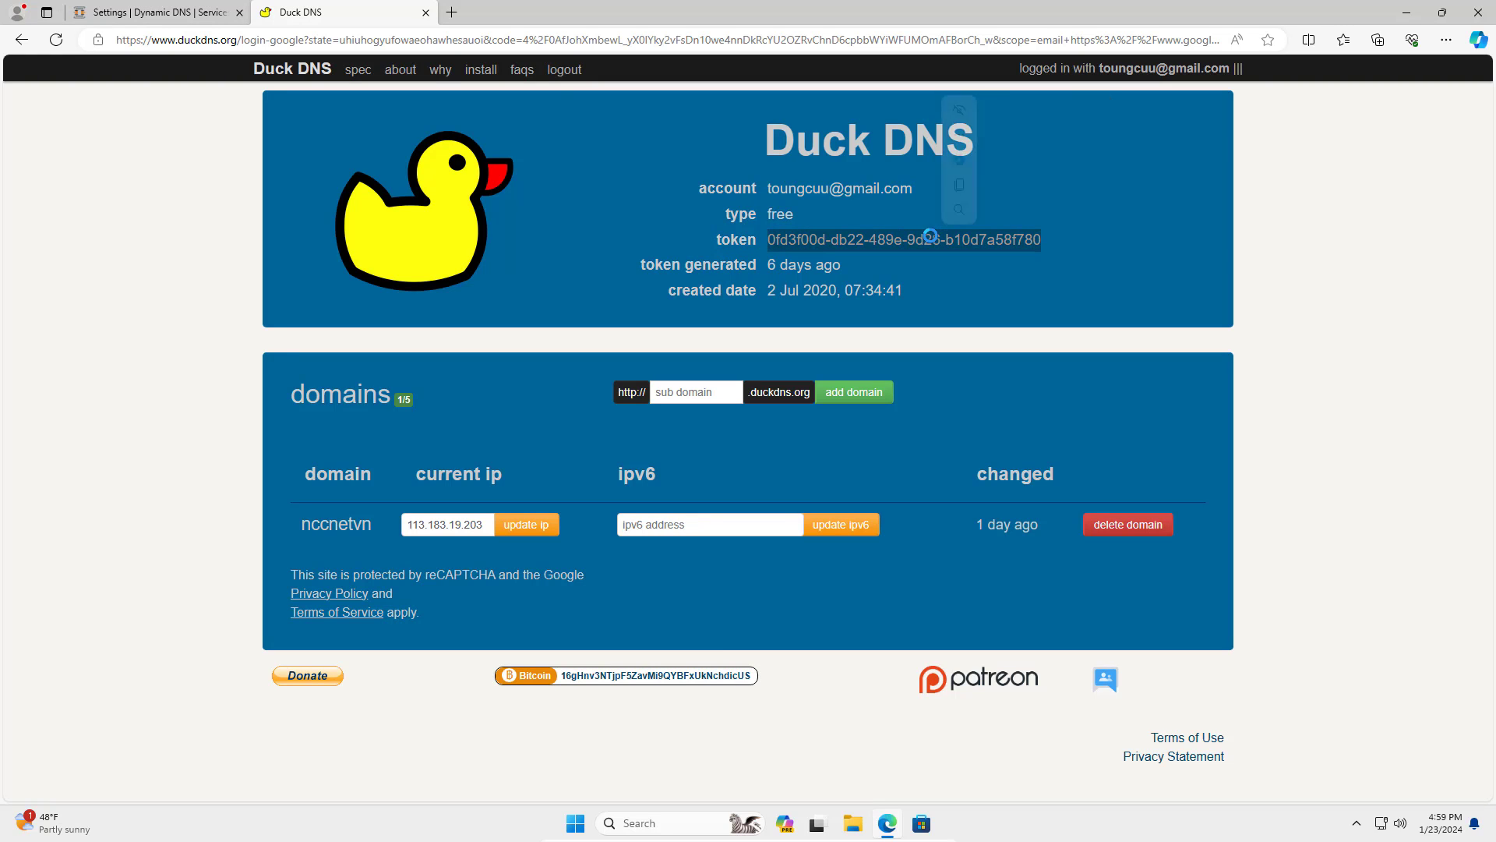
{"action": "left_click", "coordinate": [960, 184]}
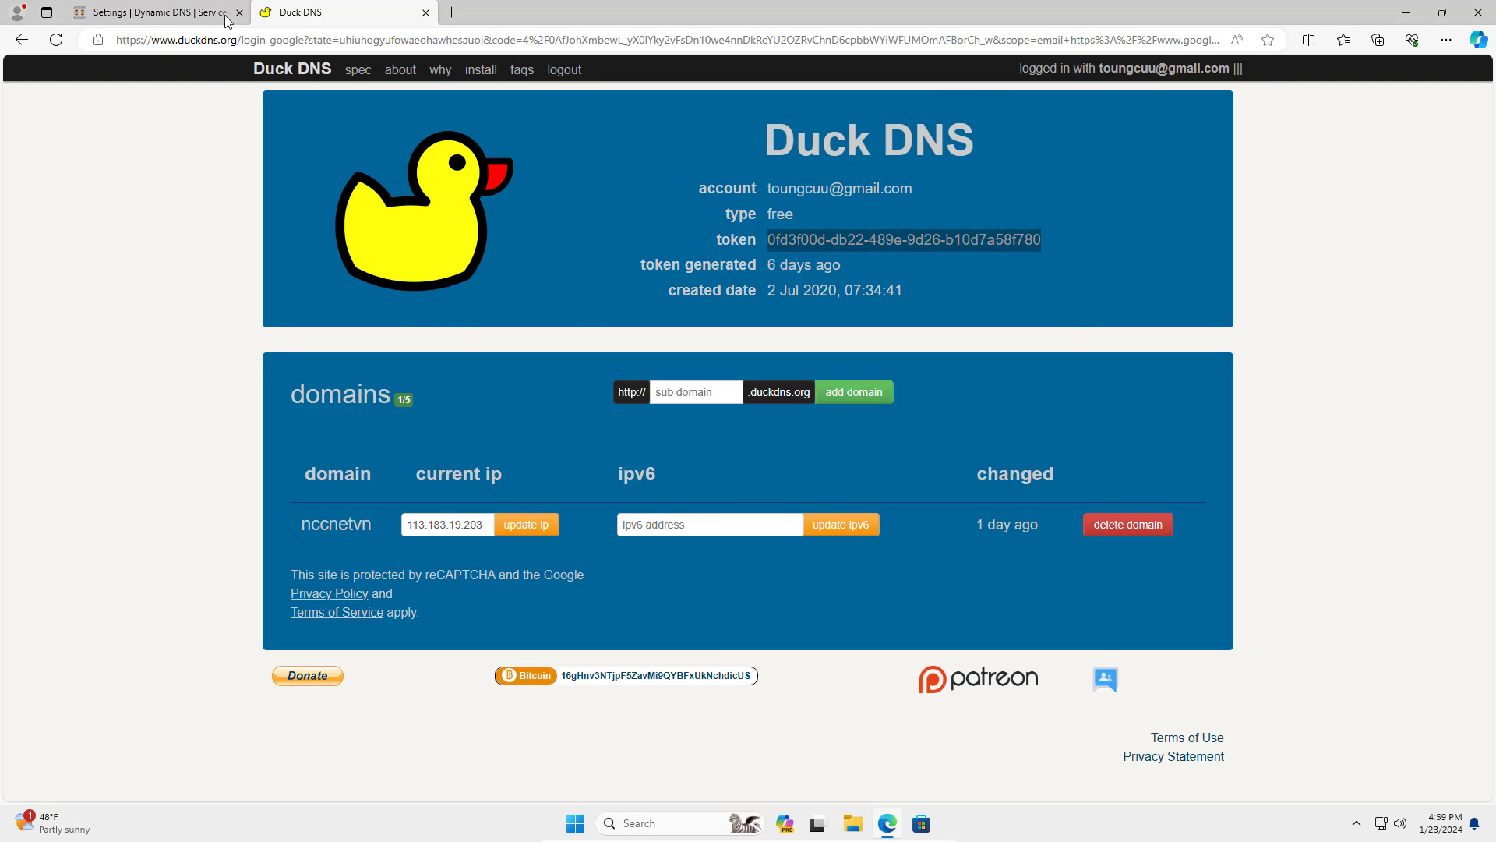
{"action": "left_click", "coordinate": [177, 10]}
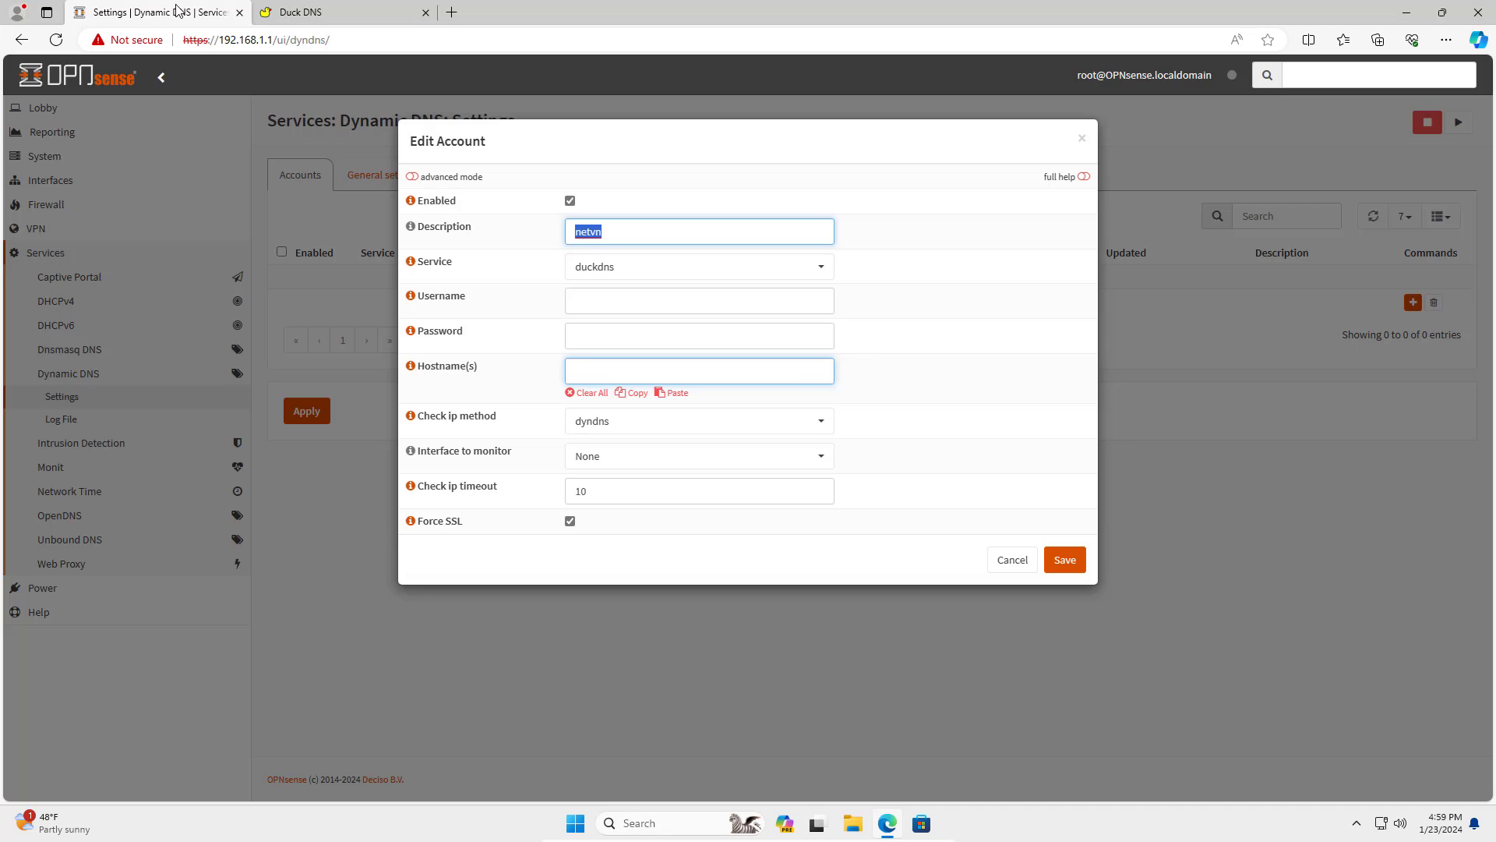
{"action": "left_click", "coordinate": [602, 339]}
{"action": "right_click", "coordinate": [602, 339]}
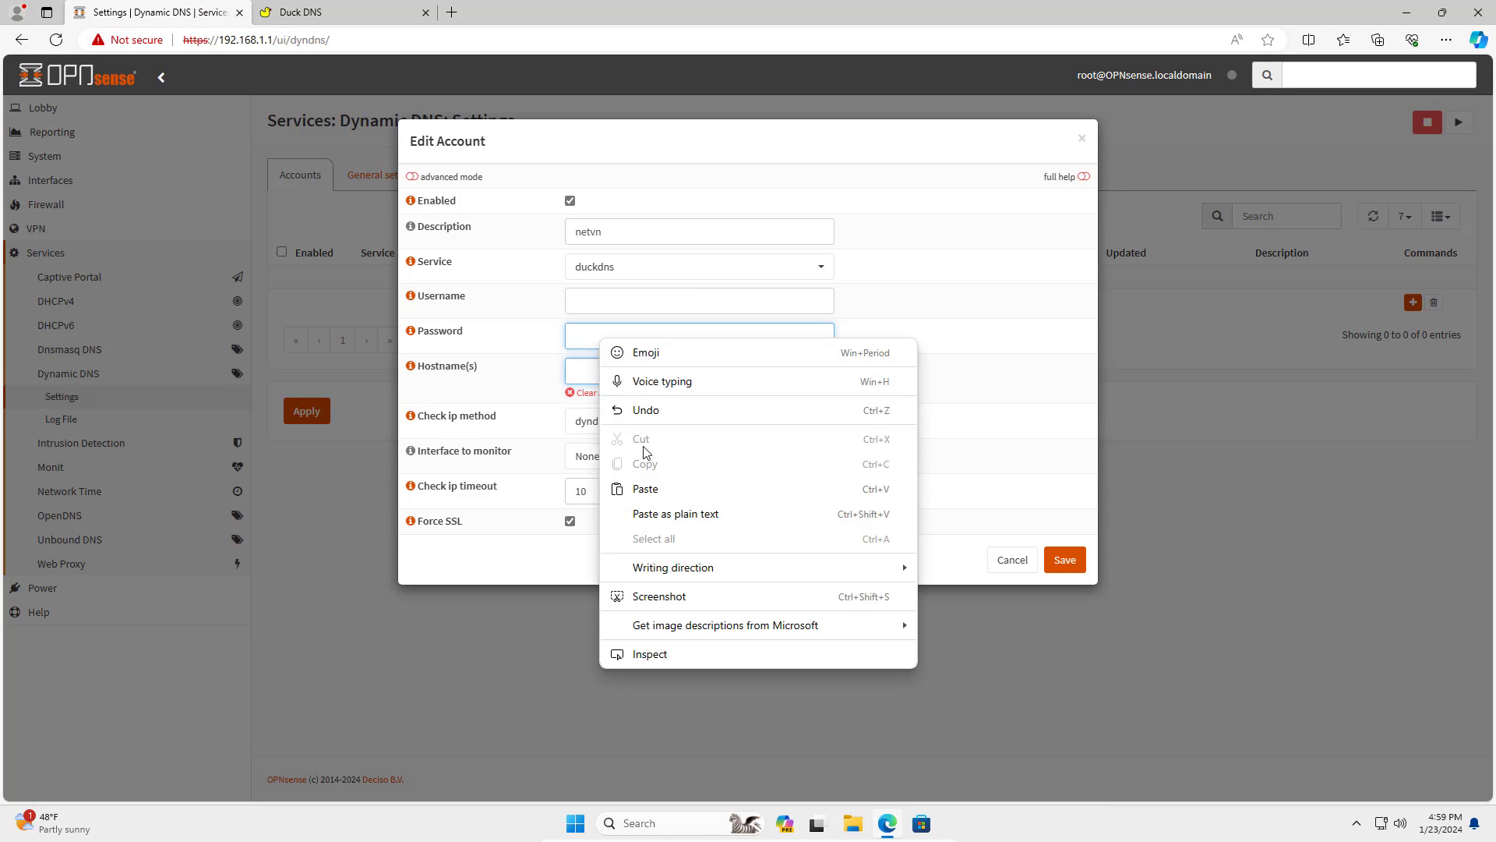
{"action": "left_click", "coordinate": [647, 490]}
Set Hostname(s) to nccnetvn.duckdns.org and save the account.
{"action": "left_click", "coordinate": [633, 368]}
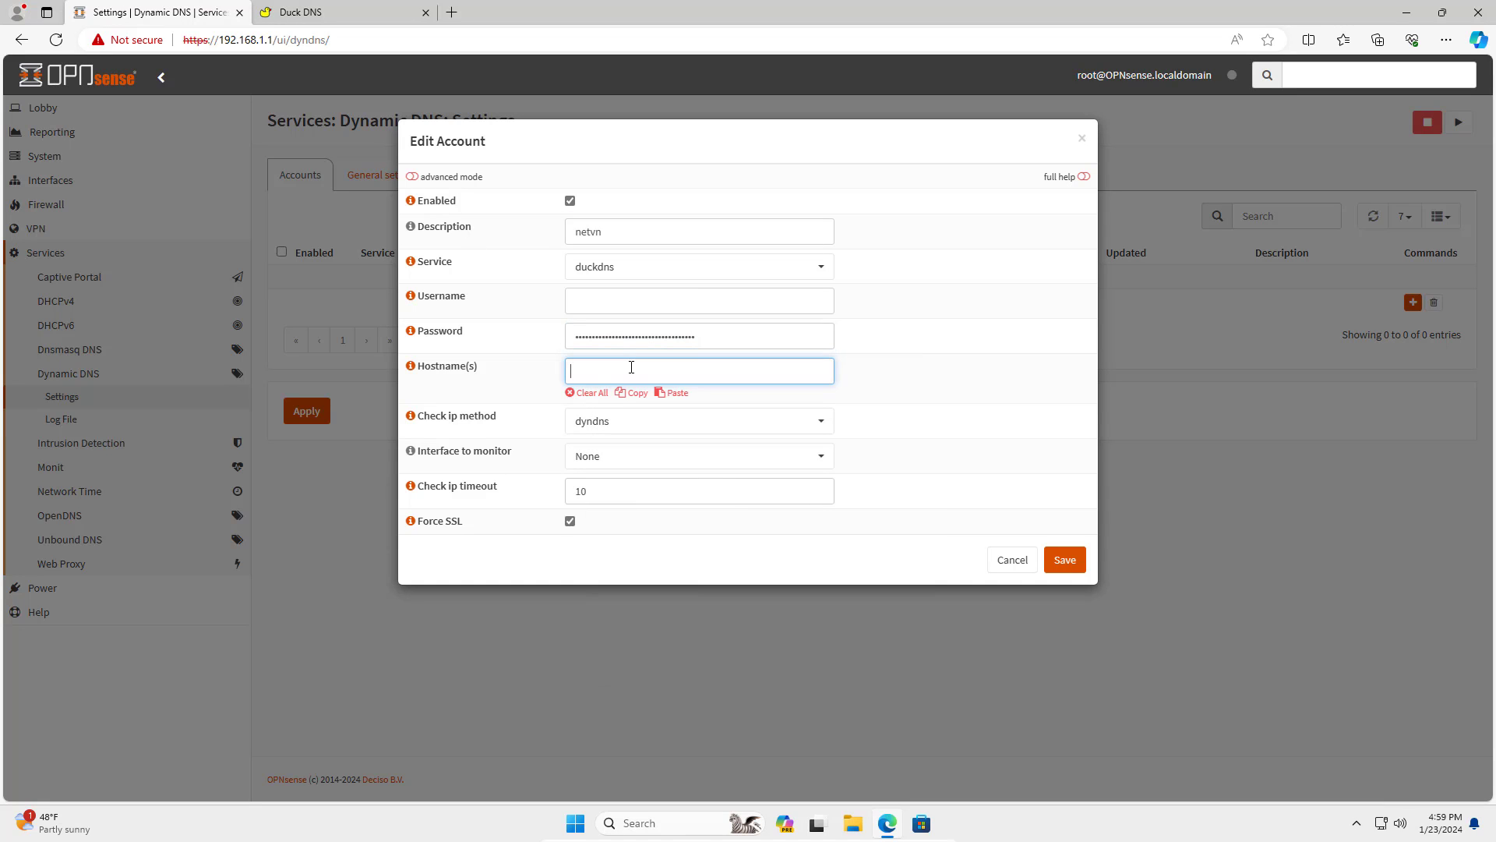
{"action": "left_click", "coordinate": [335, 12]}
{"action": "double_click", "coordinate": [326, 527]}
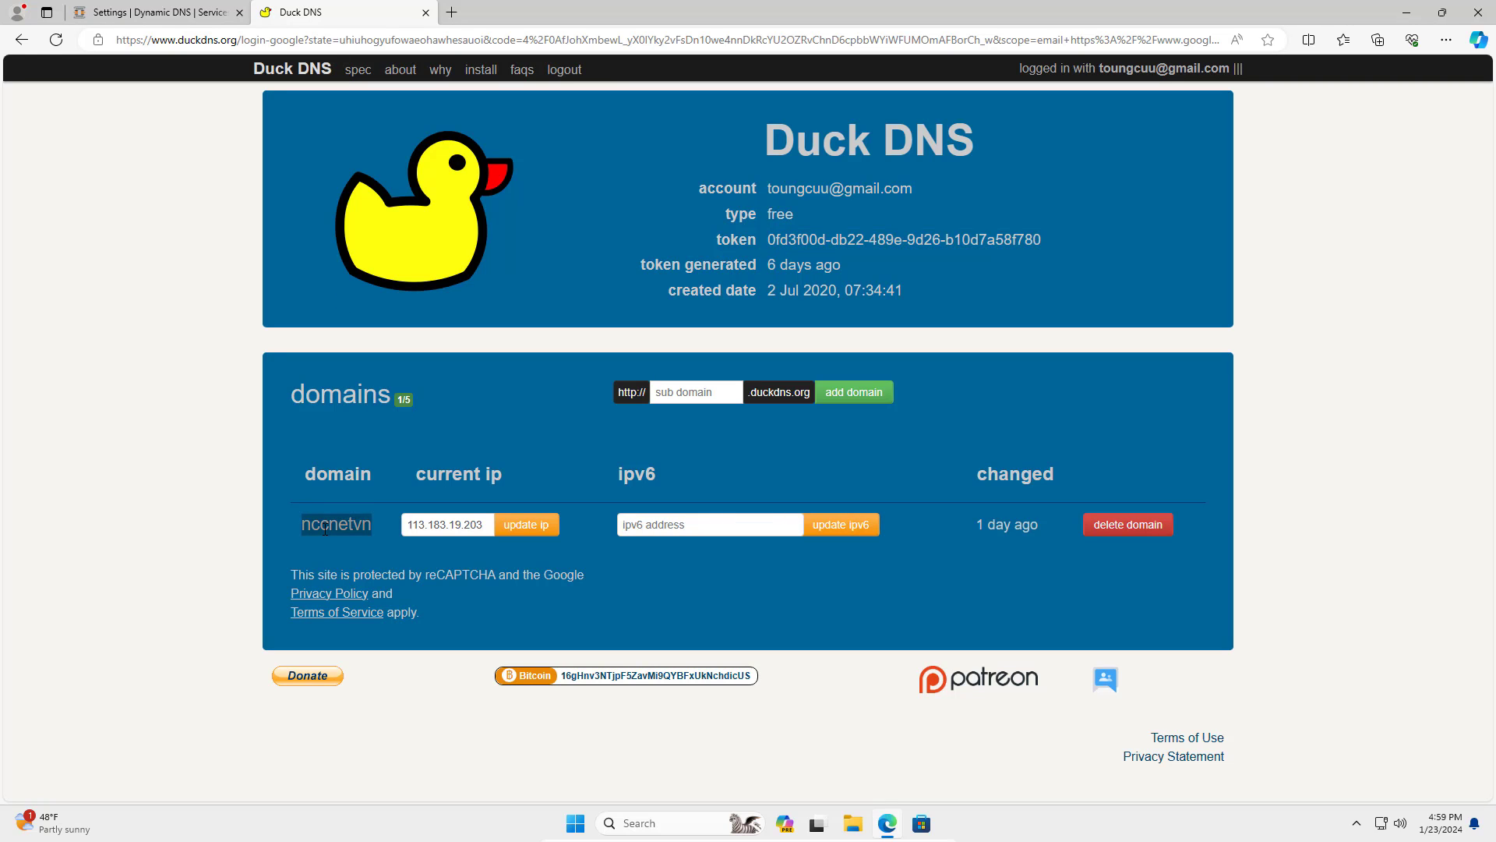
{"action": "left_click", "coordinate": [206, 12]}
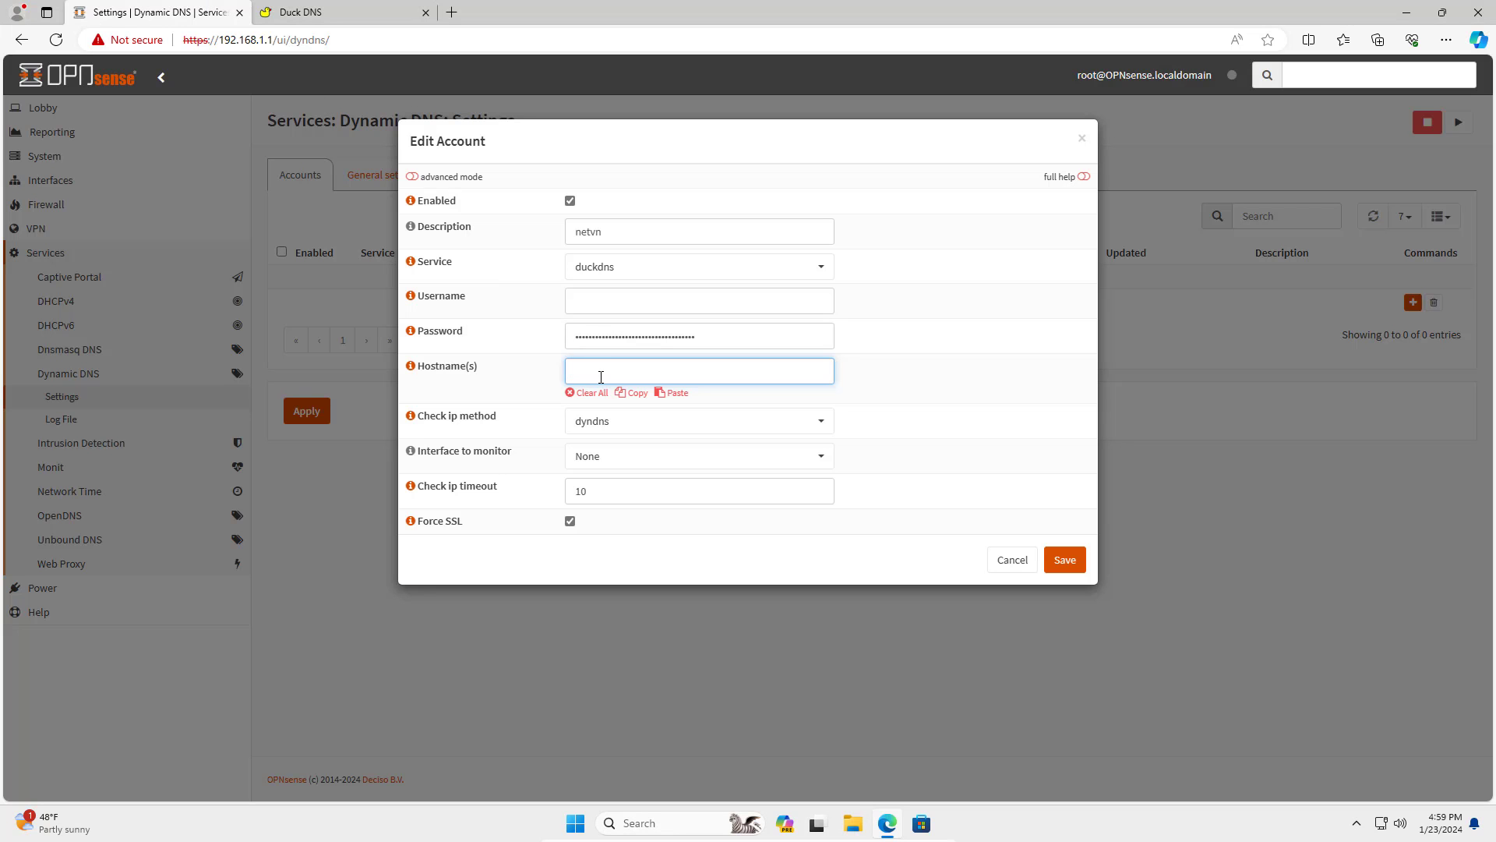
{"action": "key", "text": "ctrl+v"}
{"action": "type", "text": ".duckdn"}
{"action": "key", "text": "Return"}
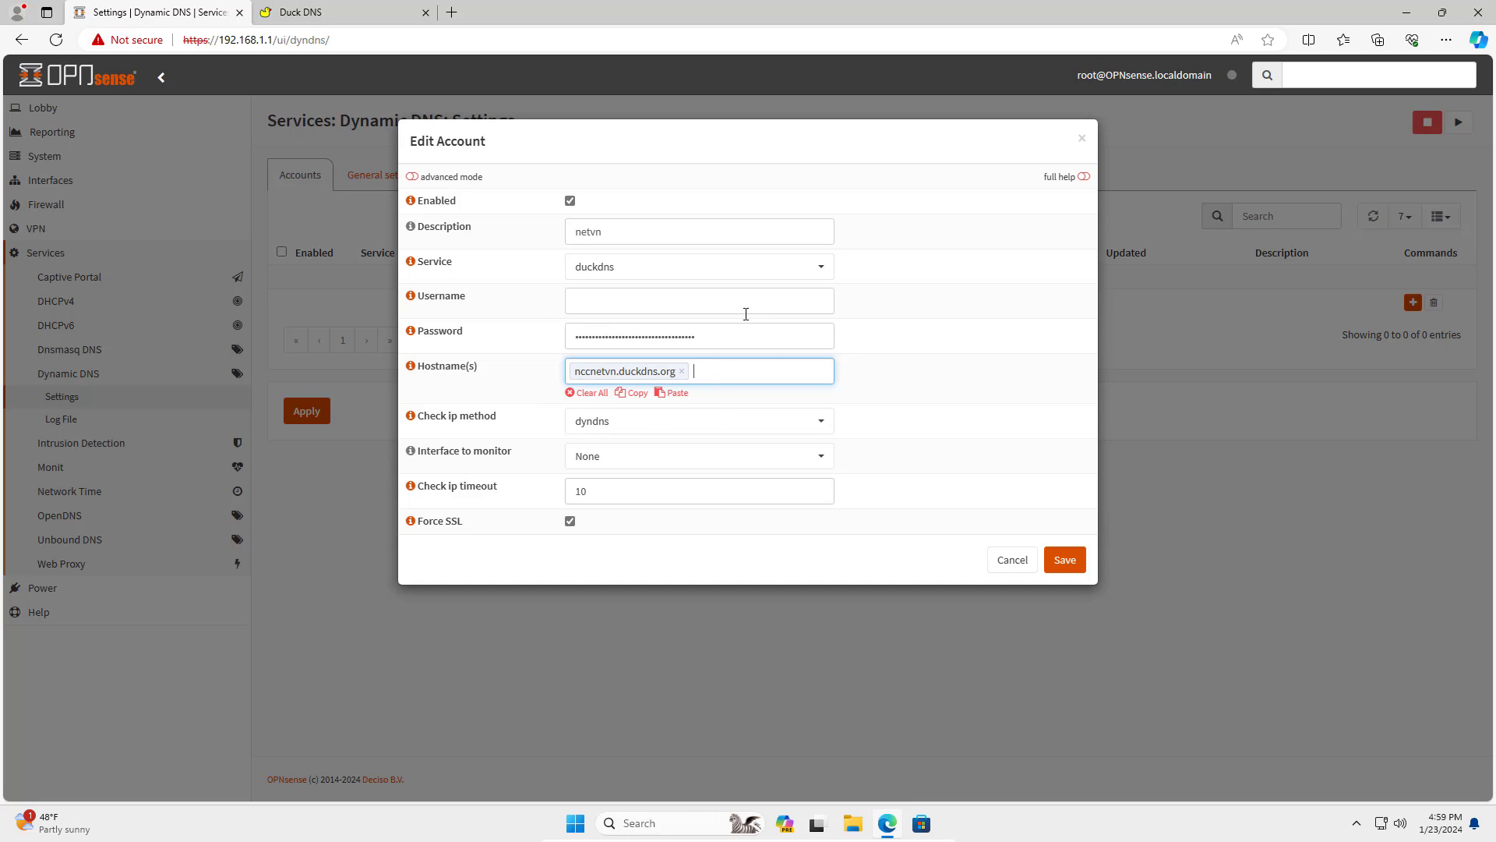
{"action": "left_click", "coordinate": [1064, 561]}
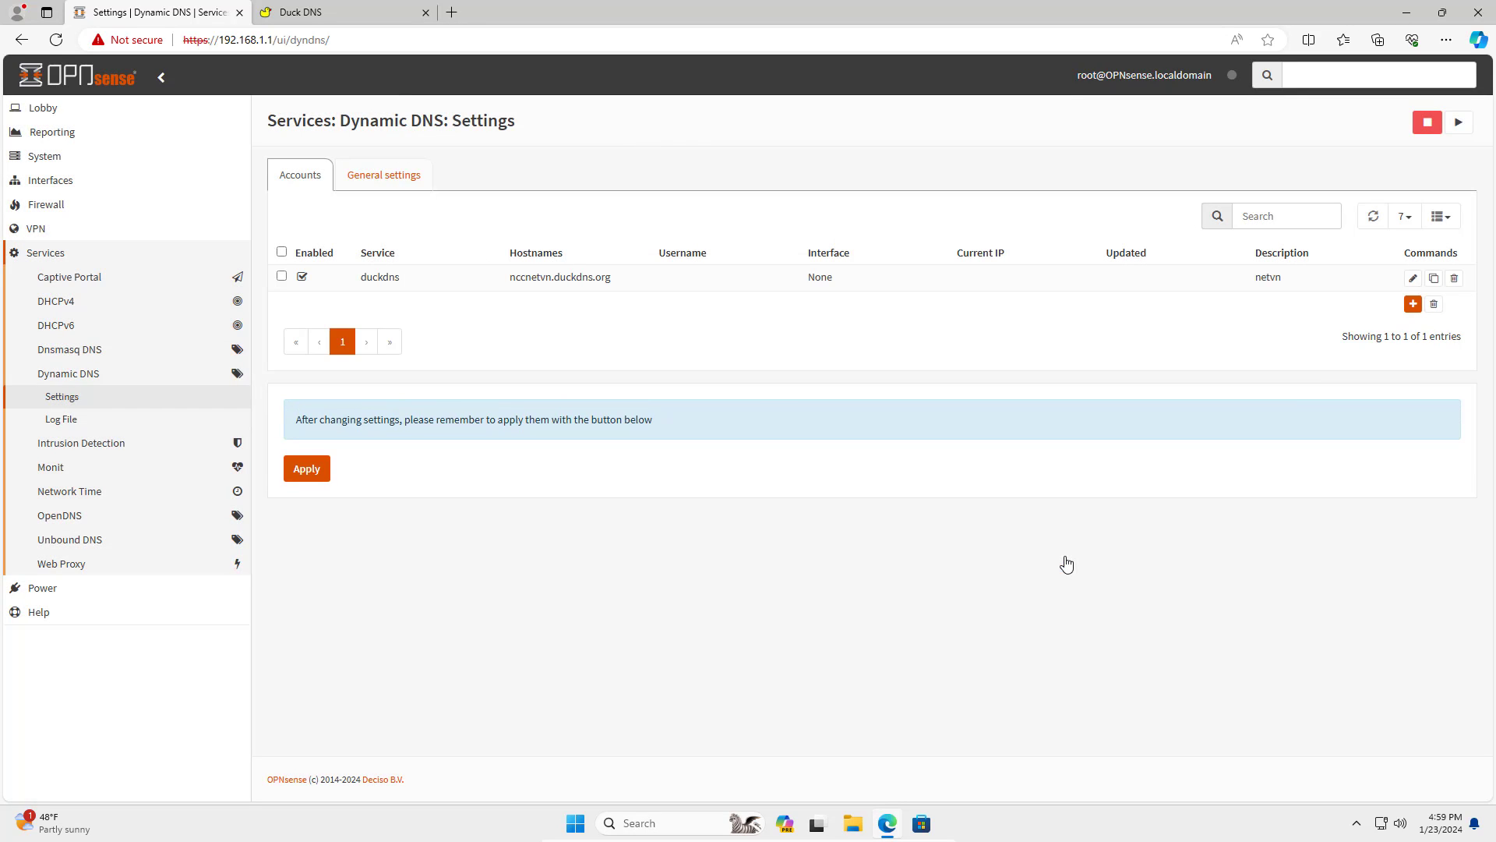
Apply the new duckdns account and show the Dynamic DNS General settings.
{"action": "left_click_drag", "start_coordinate": [363, 281], "coordinate": [845, 280]}
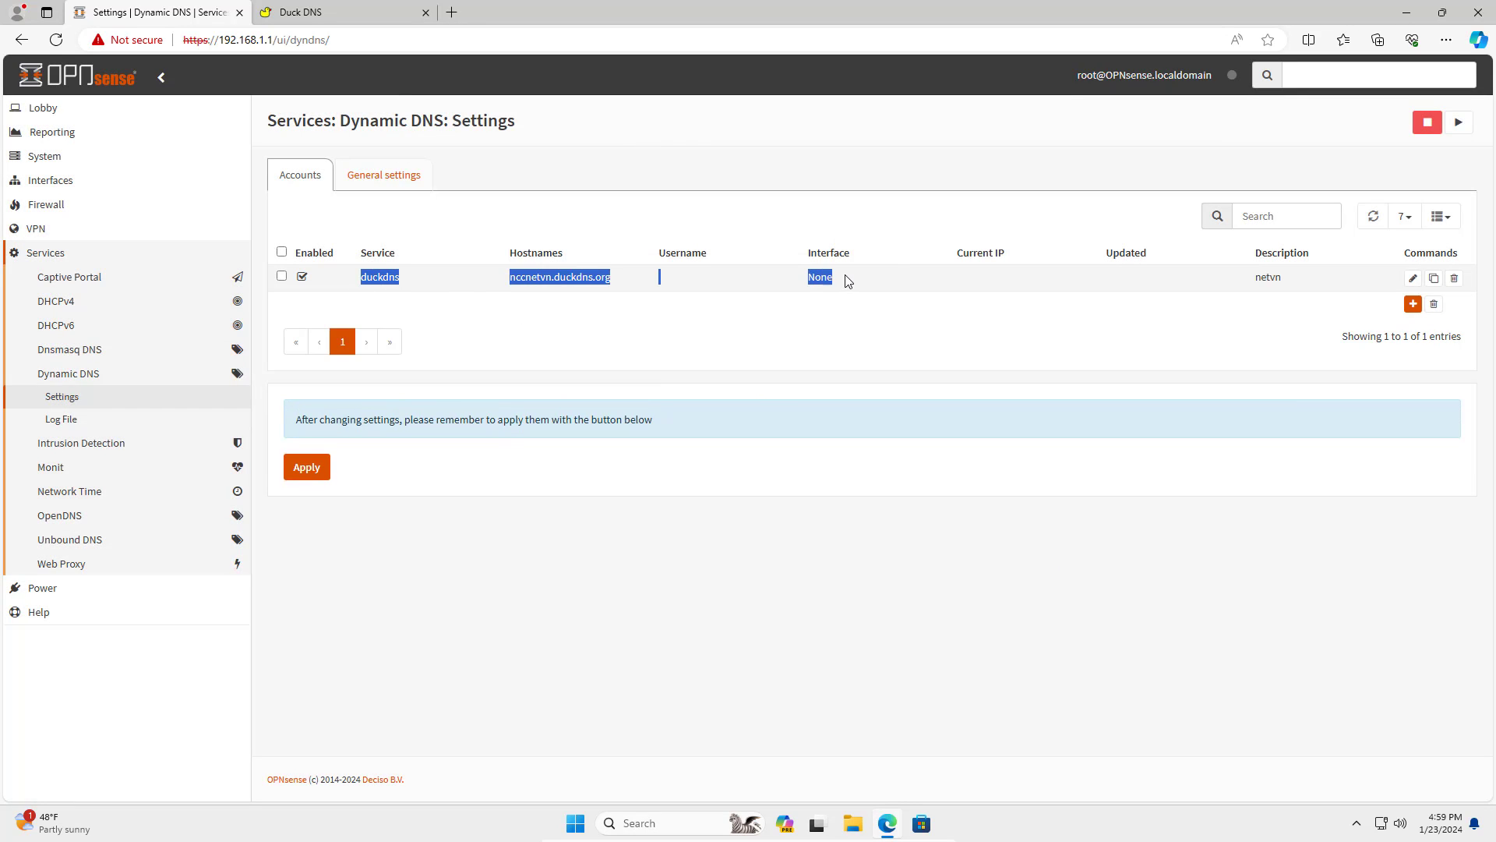
{"action": "left_click", "coordinate": [761, 518]}
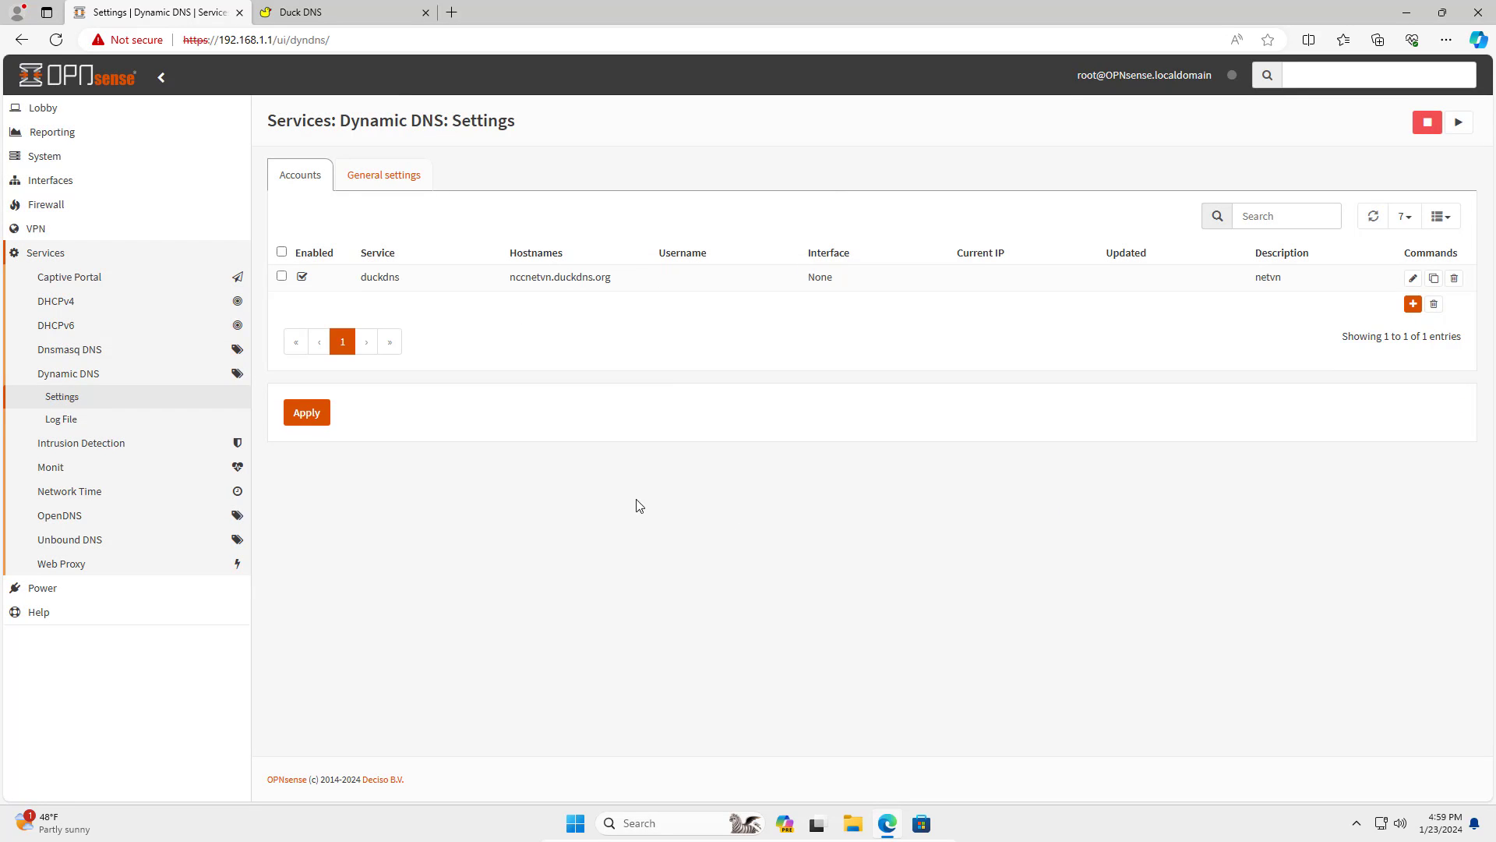
{"action": "left_click", "coordinate": [310, 414]}
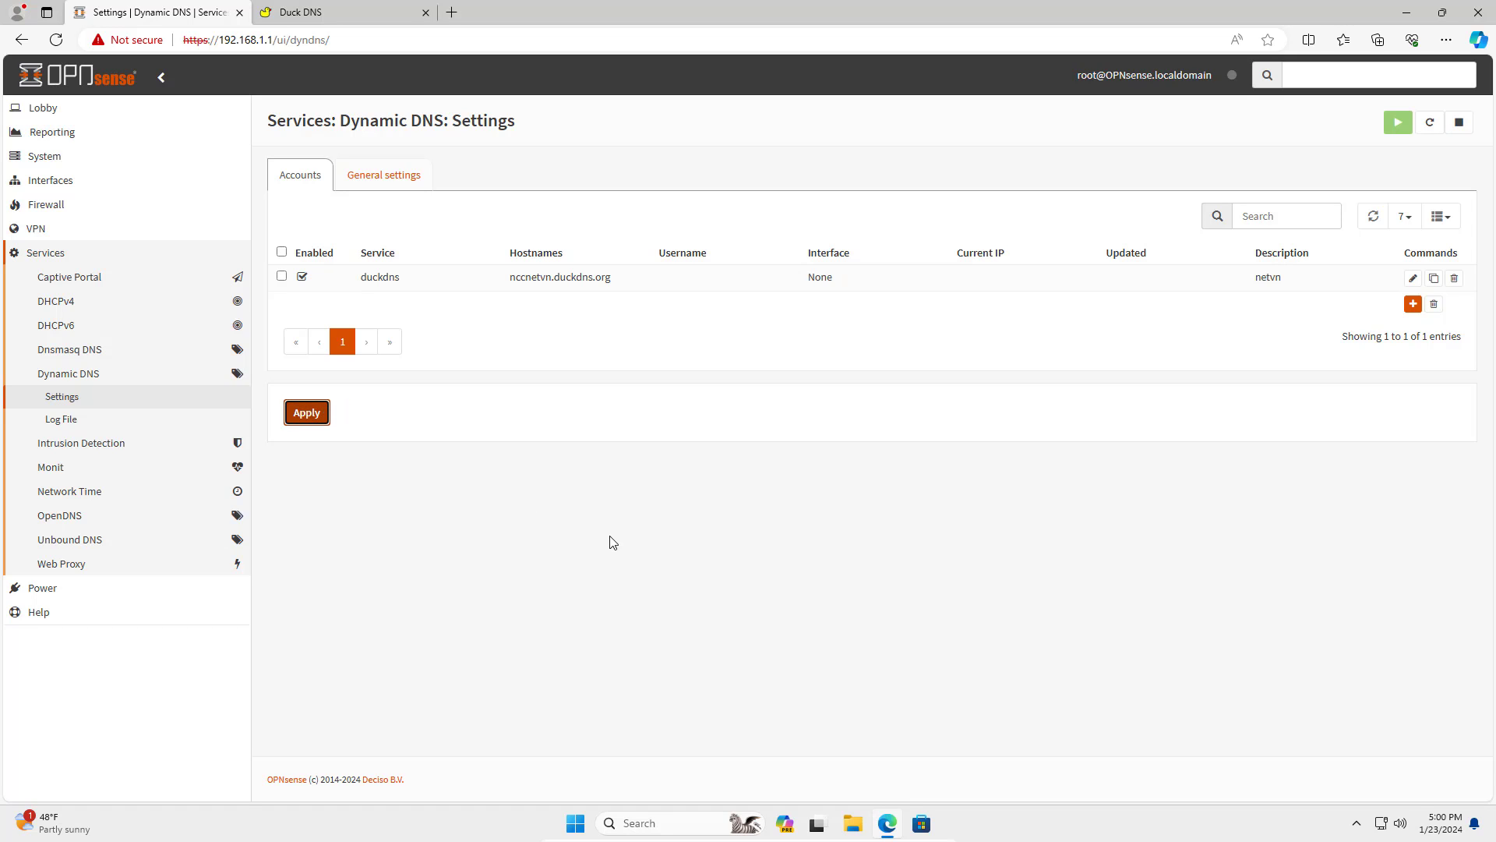
{"action": "left_click", "coordinate": [395, 184]}
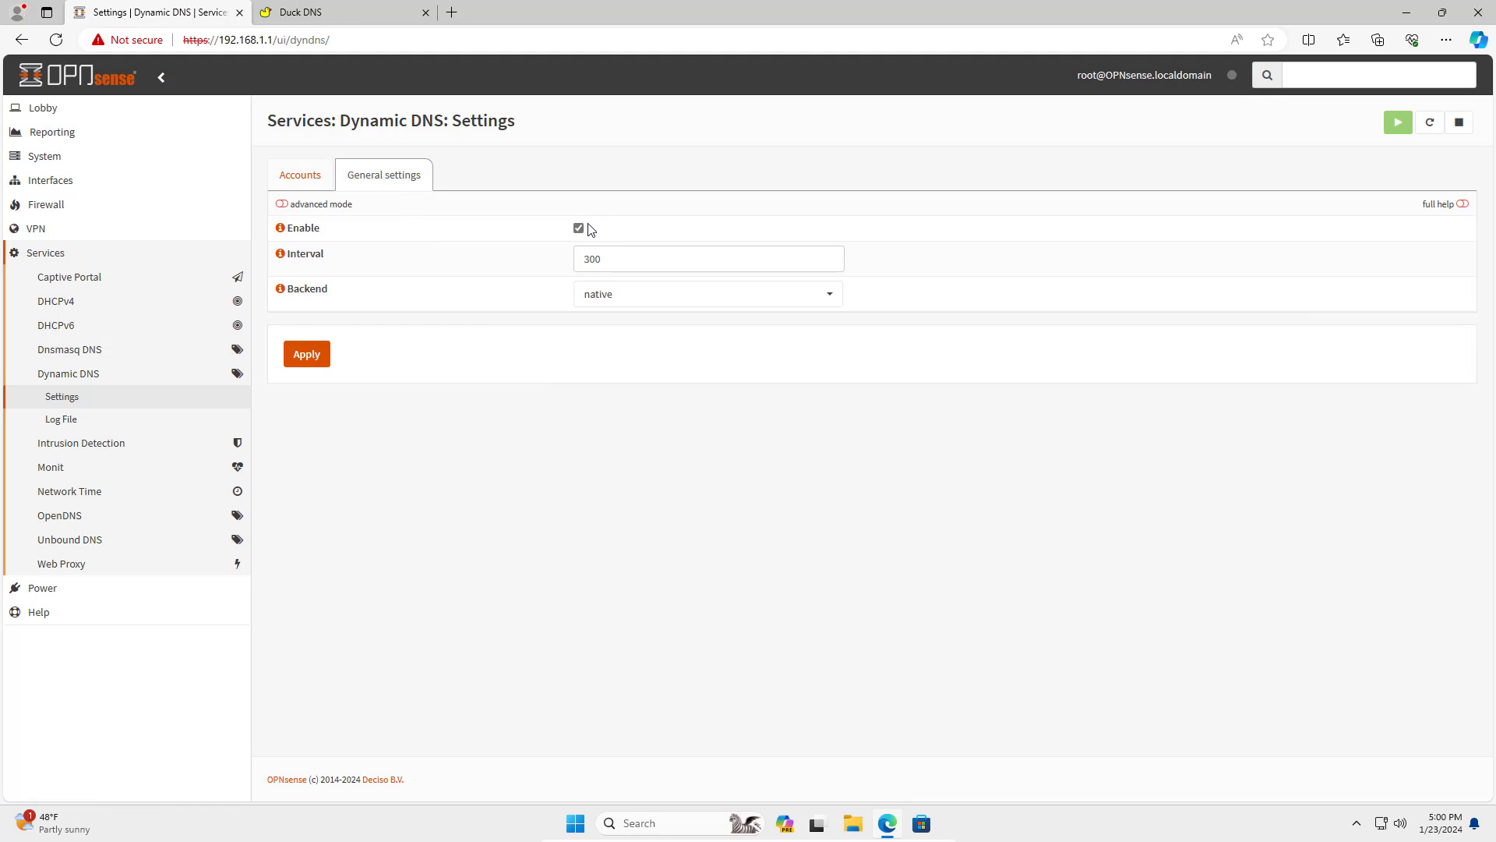
{"action": "left_click", "coordinate": [326, 12]}
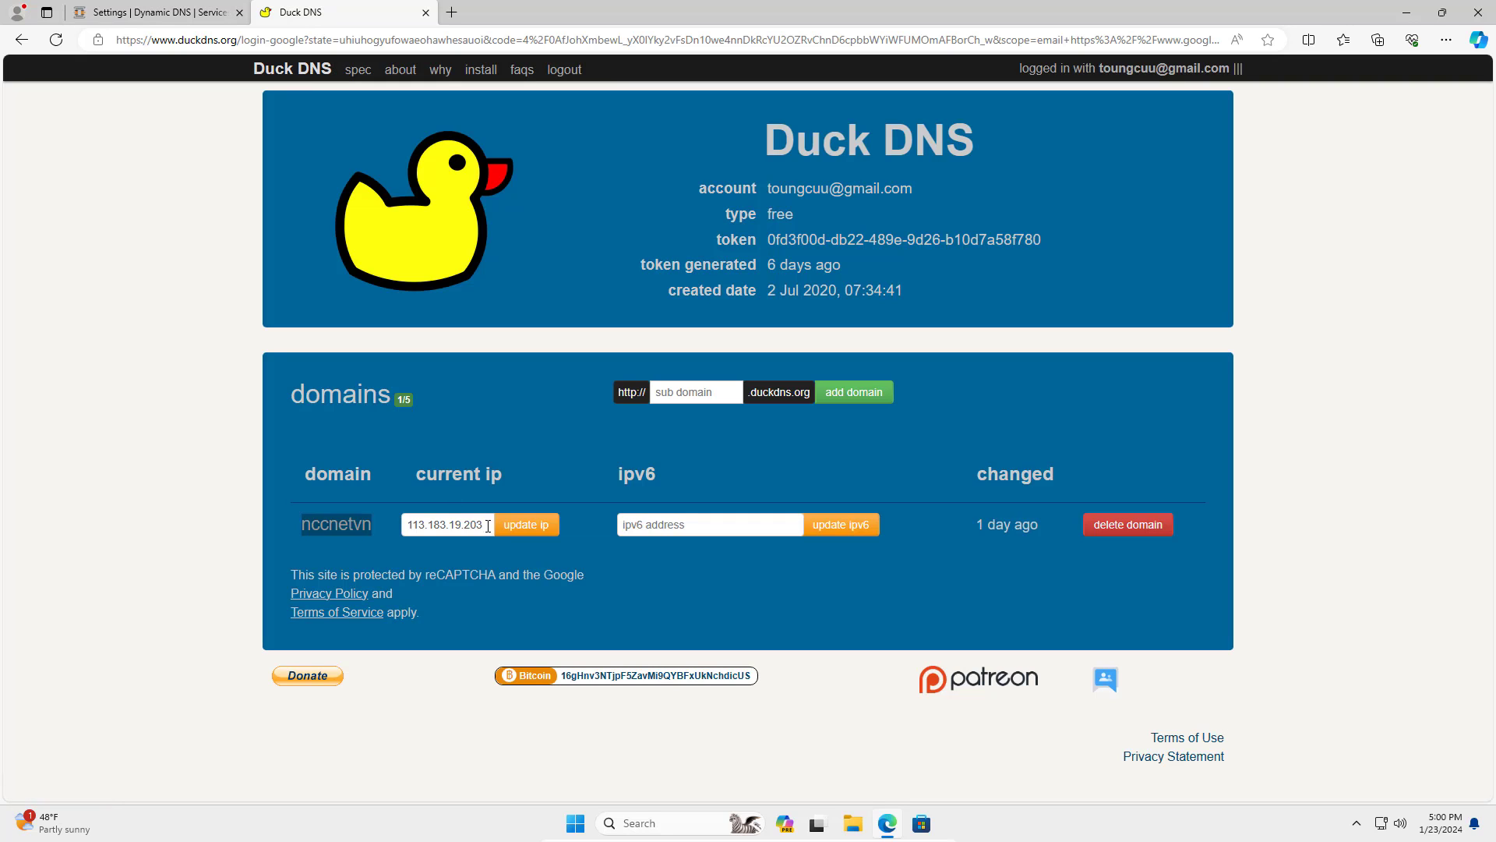
{"action": "key", "text": "Tab"}
{"action": "left_click", "coordinate": [317, 126]}
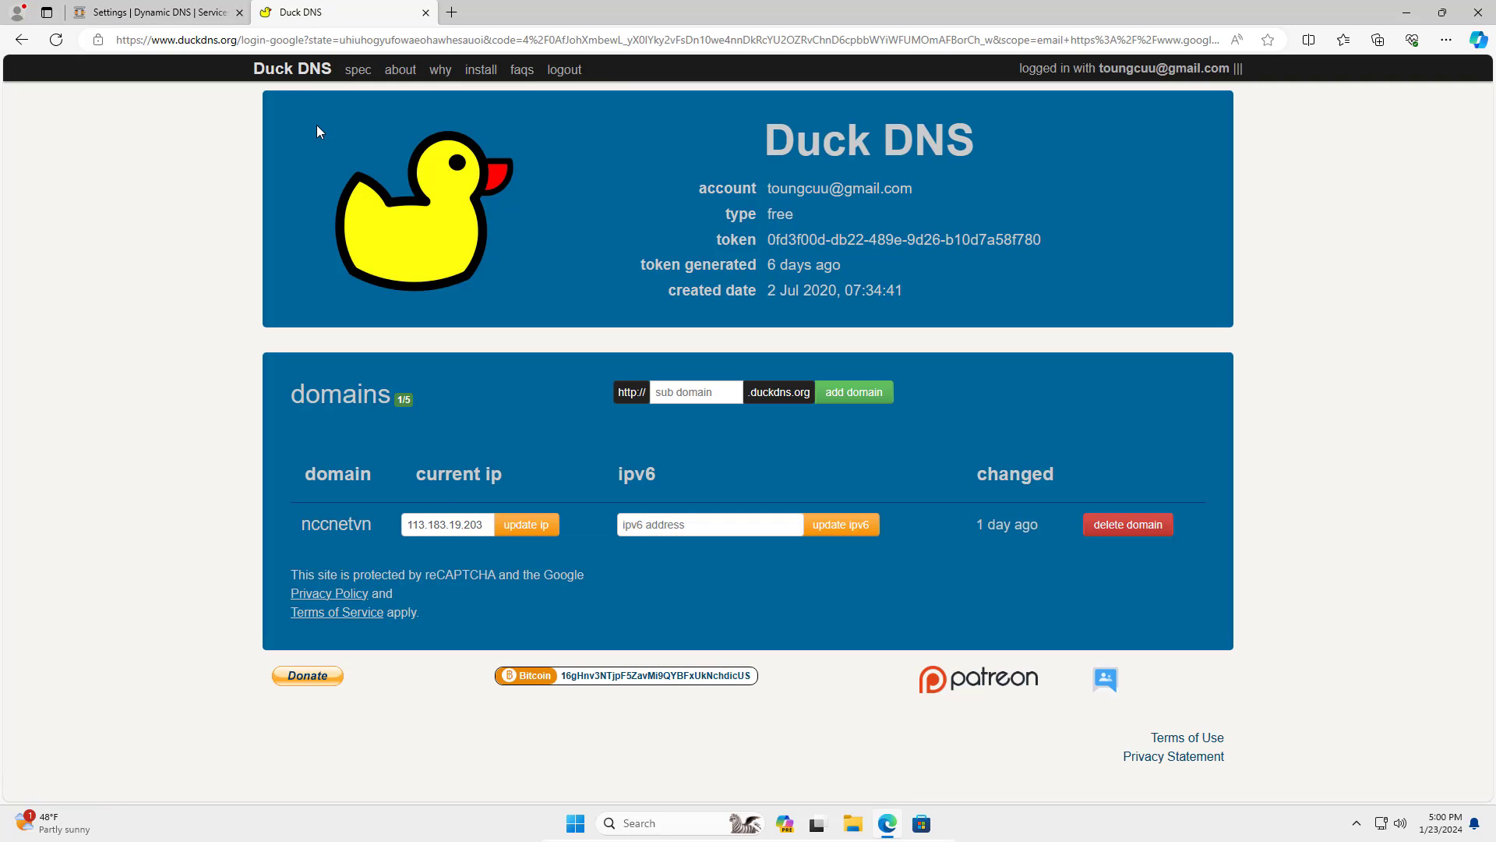
{"action": "left_click", "coordinate": [310, 78]}
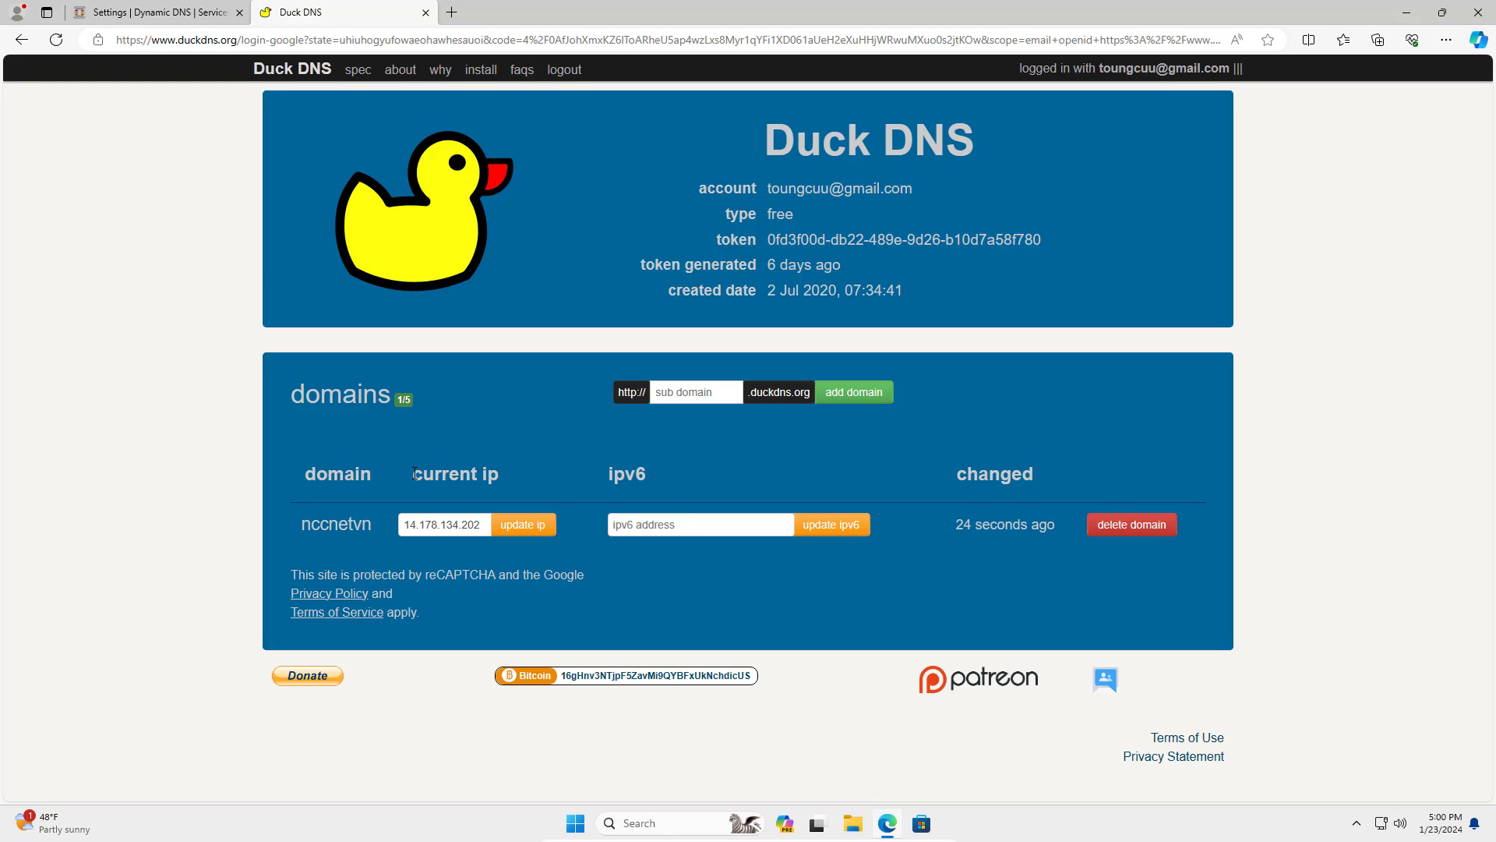
{"action": "left_click_drag", "start_coordinate": [481, 522], "coordinate": [376, 522]}
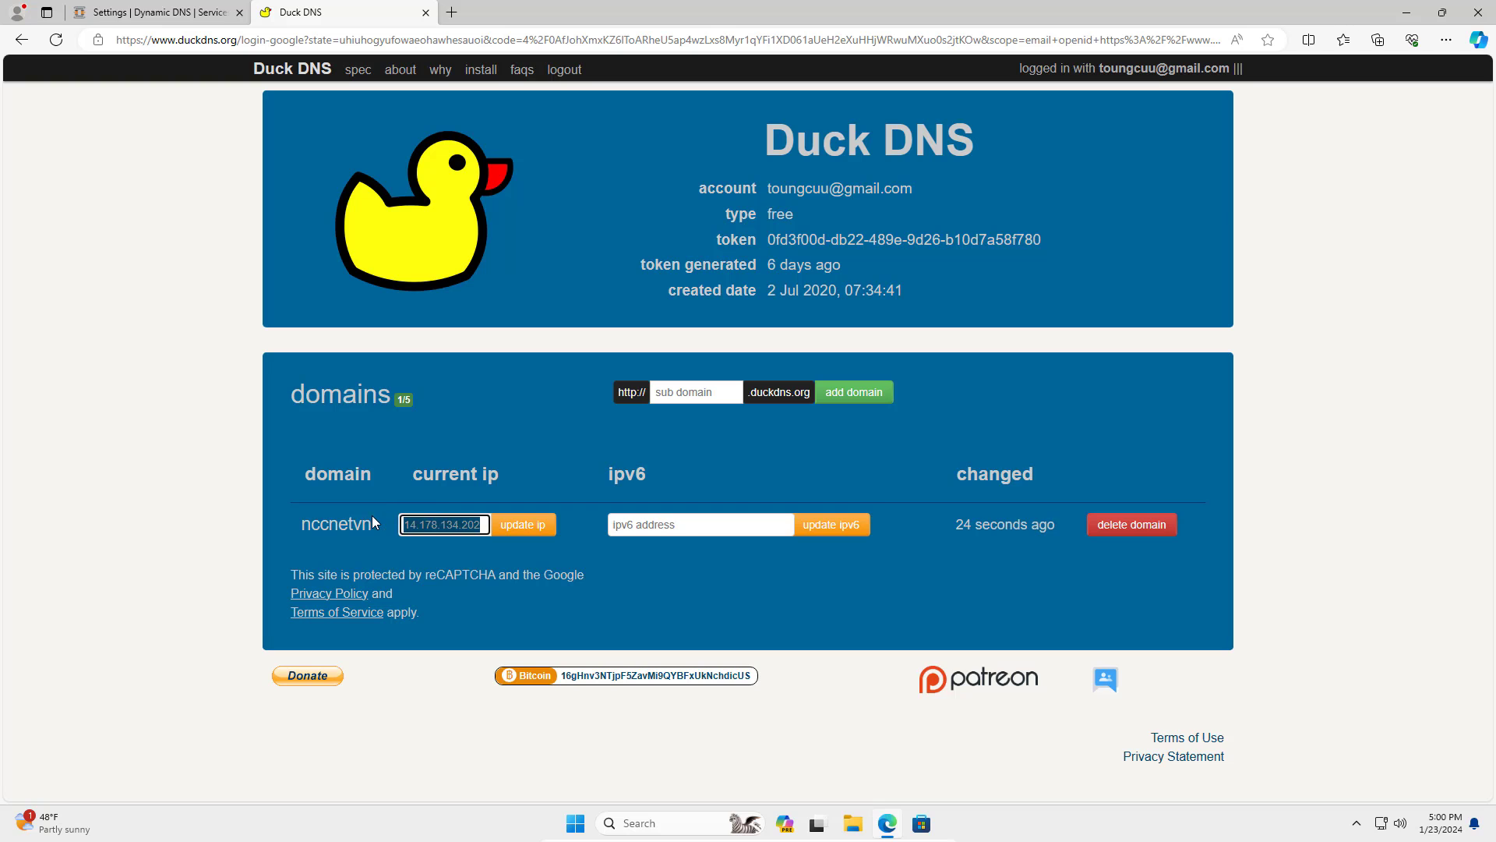
{"action": "left_click", "coordinate": [156, 12]}
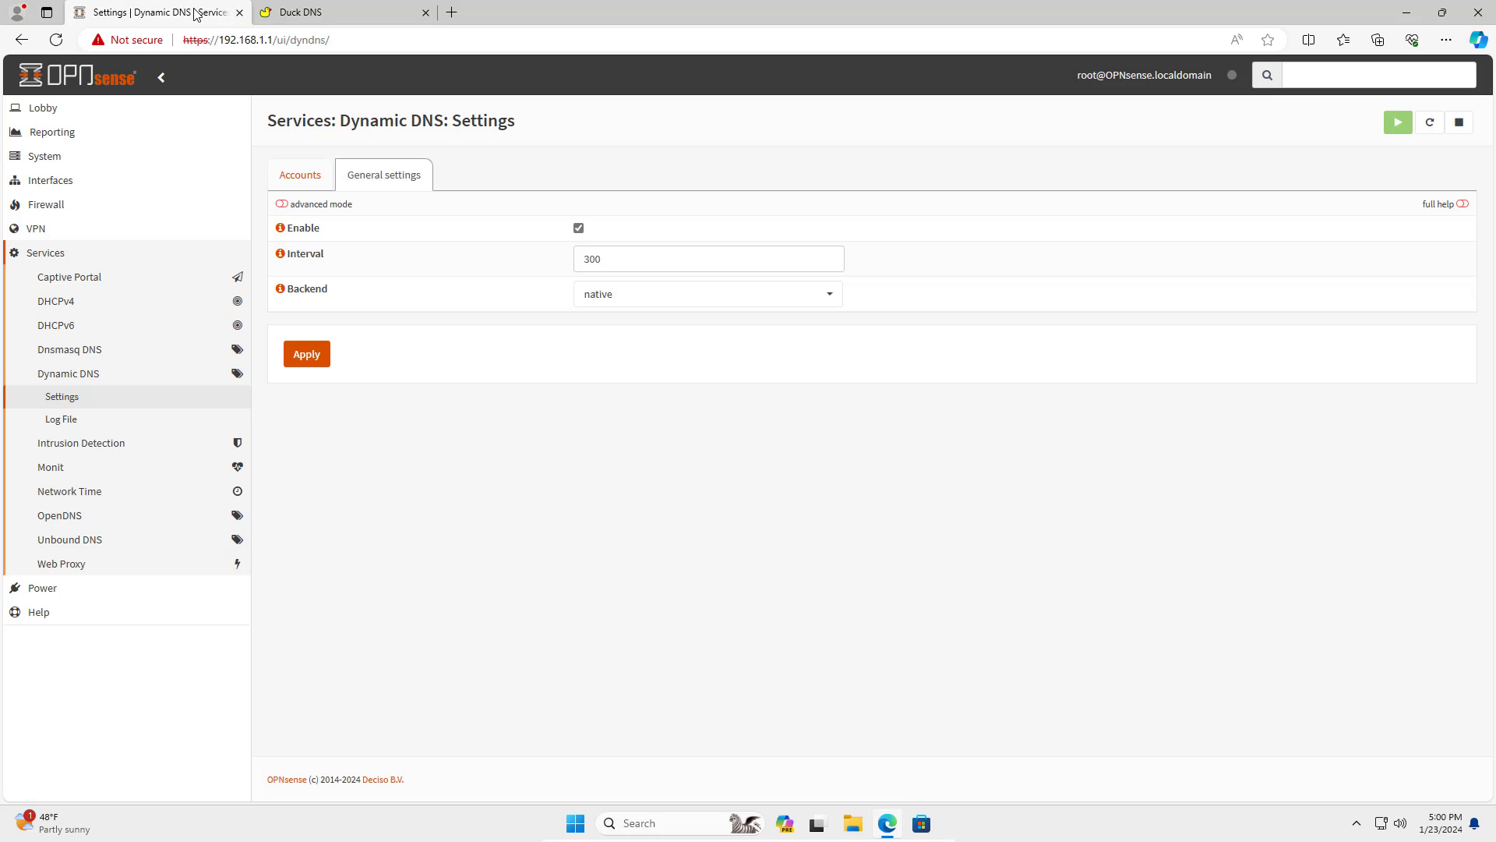
{"action": "left_click", "coordinate": [55, 111]}
{"action": "left_click", "coordinate": [62, 137]}
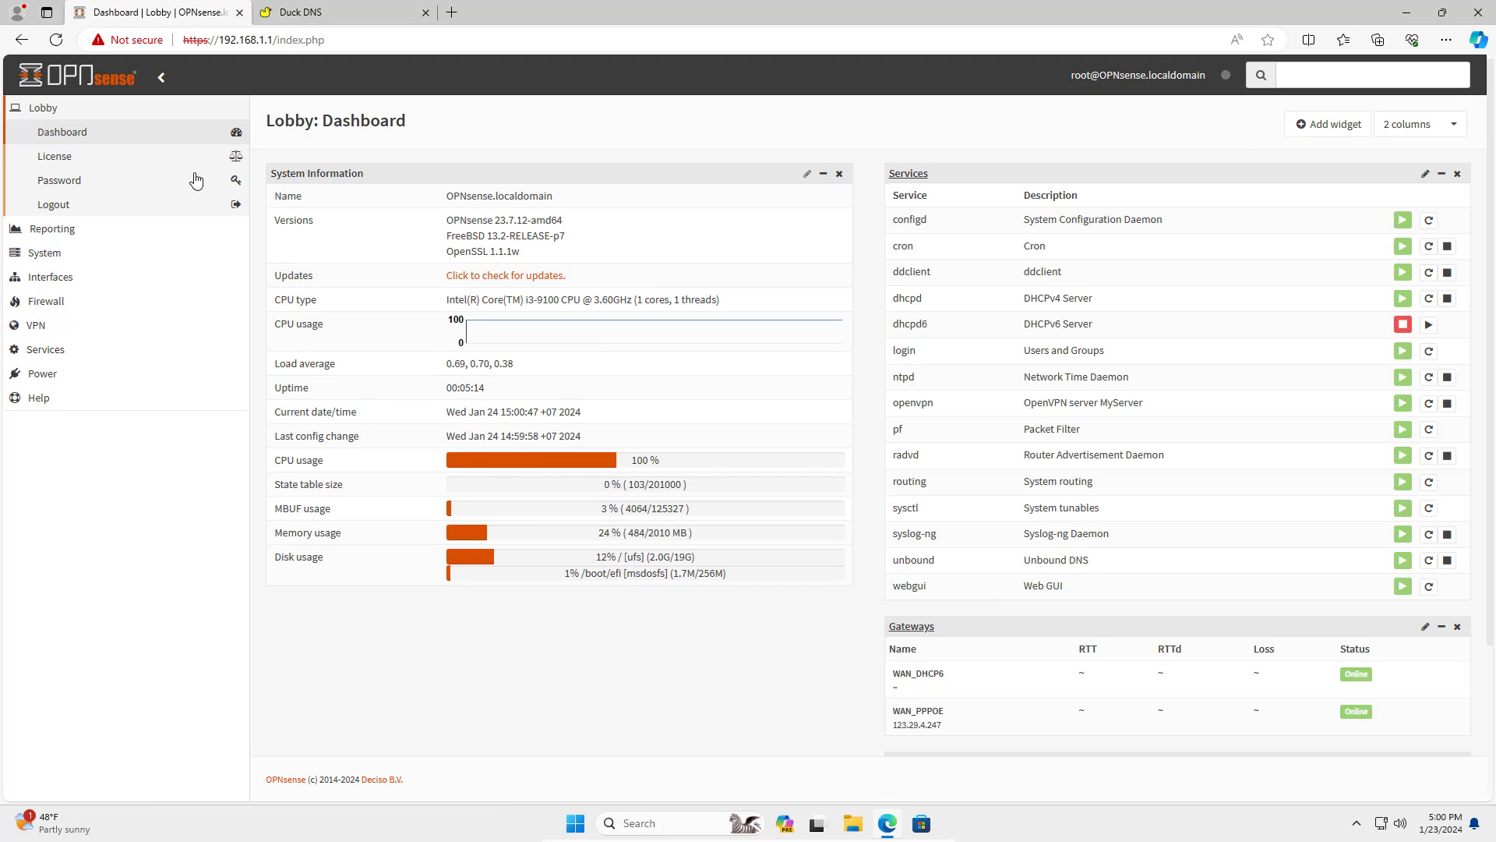
{"action": "scroll", "coordinate": [1241, 711], "scroll_direction": "down", "scroll_amount": 2}
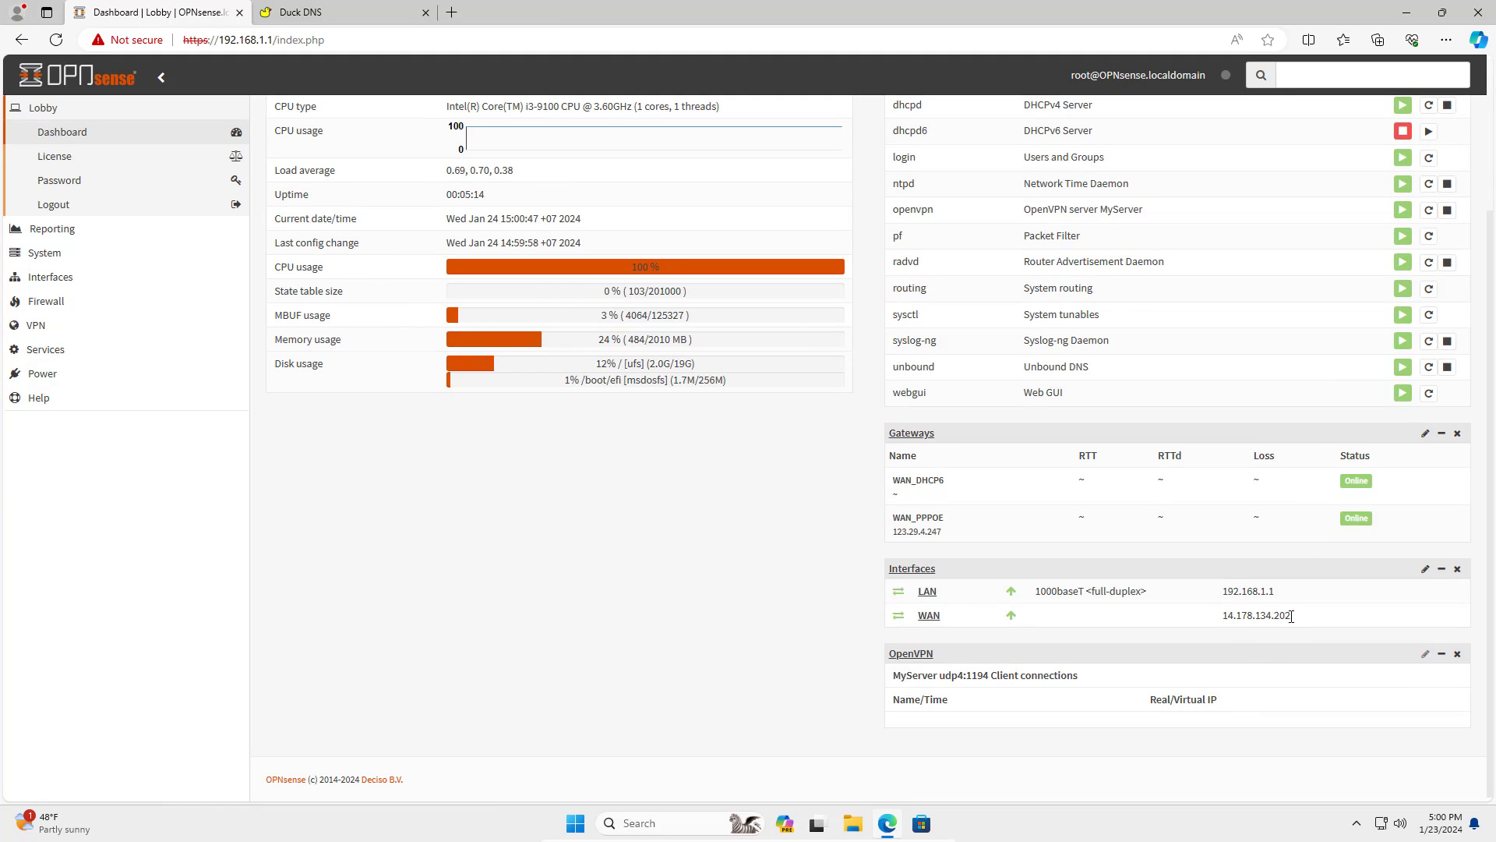
{"action": "left_click_drag", "start_coordinate": [1291, 616], "coordinate": [1209, 615]}
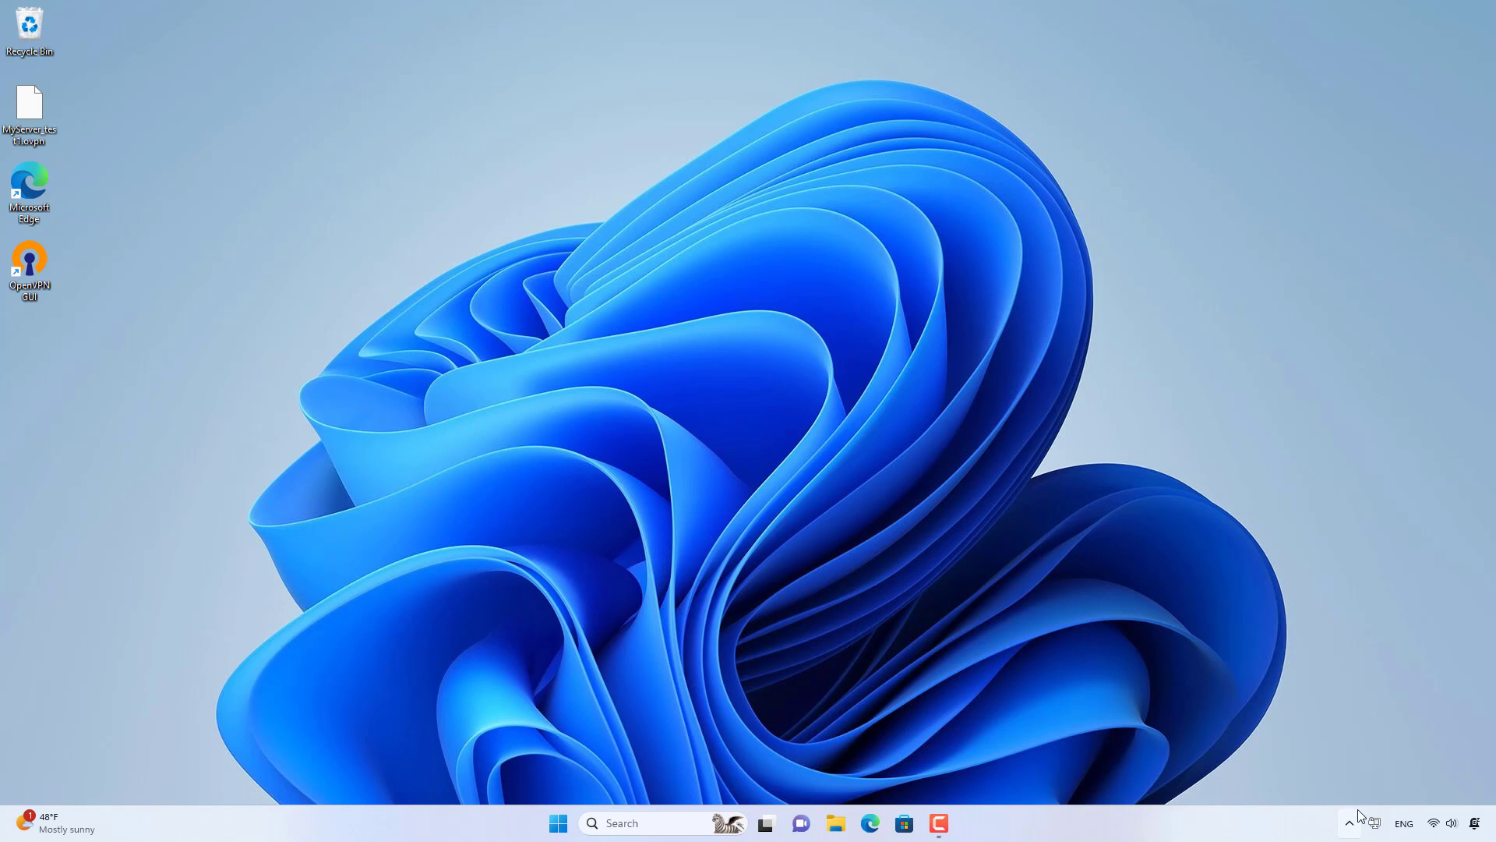
Open the client's MyServer_test1.ovpn config from the OpenVPN GUI tray icon in Notepad, just once.
{"action": "right_click", "coordinate": [1375, 823]}
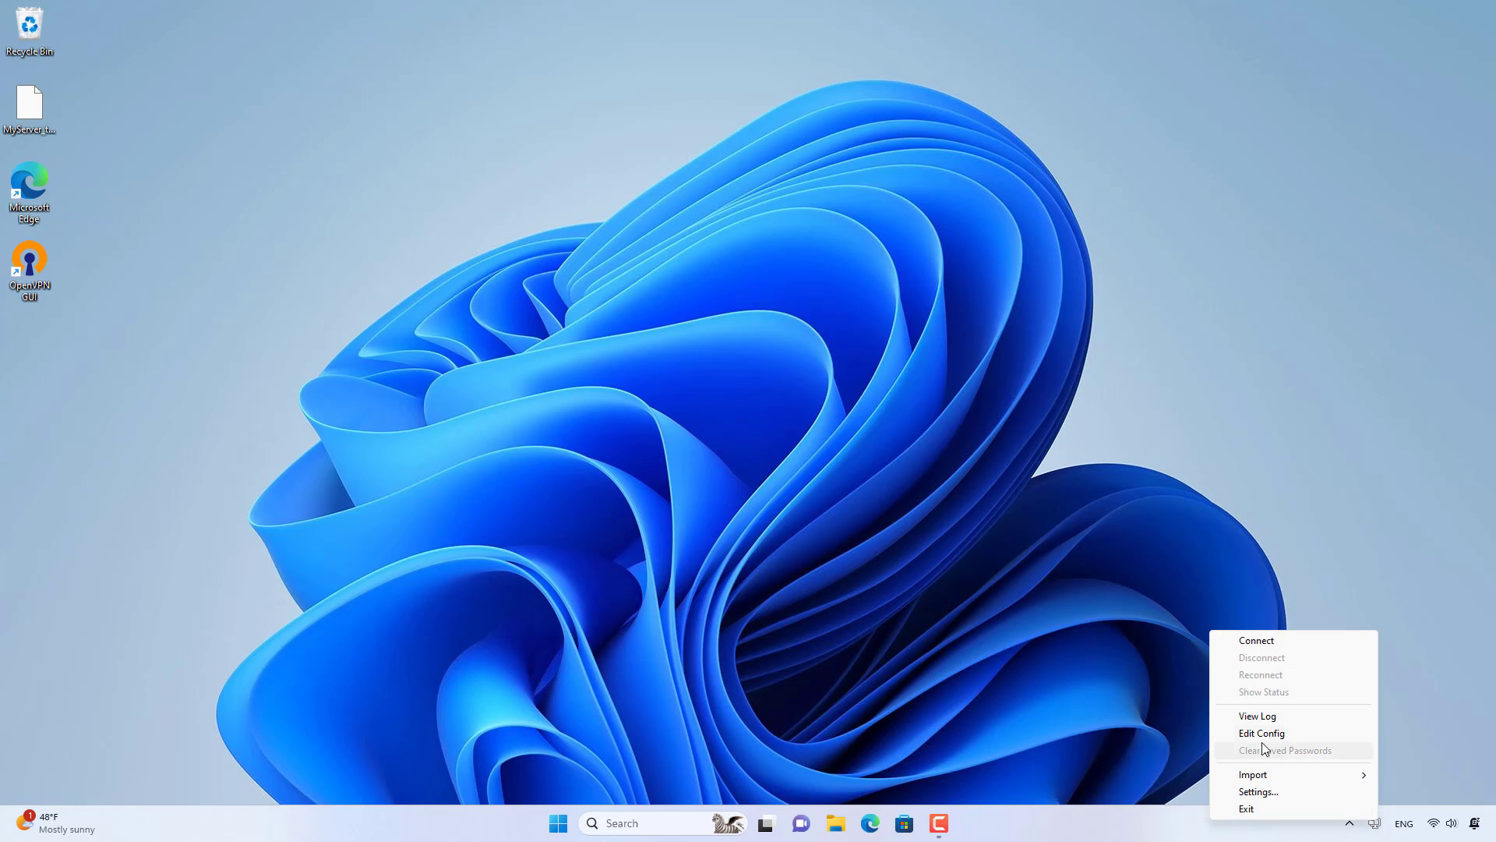
{"action": "left_click", "coordinate": [1245, 732]}
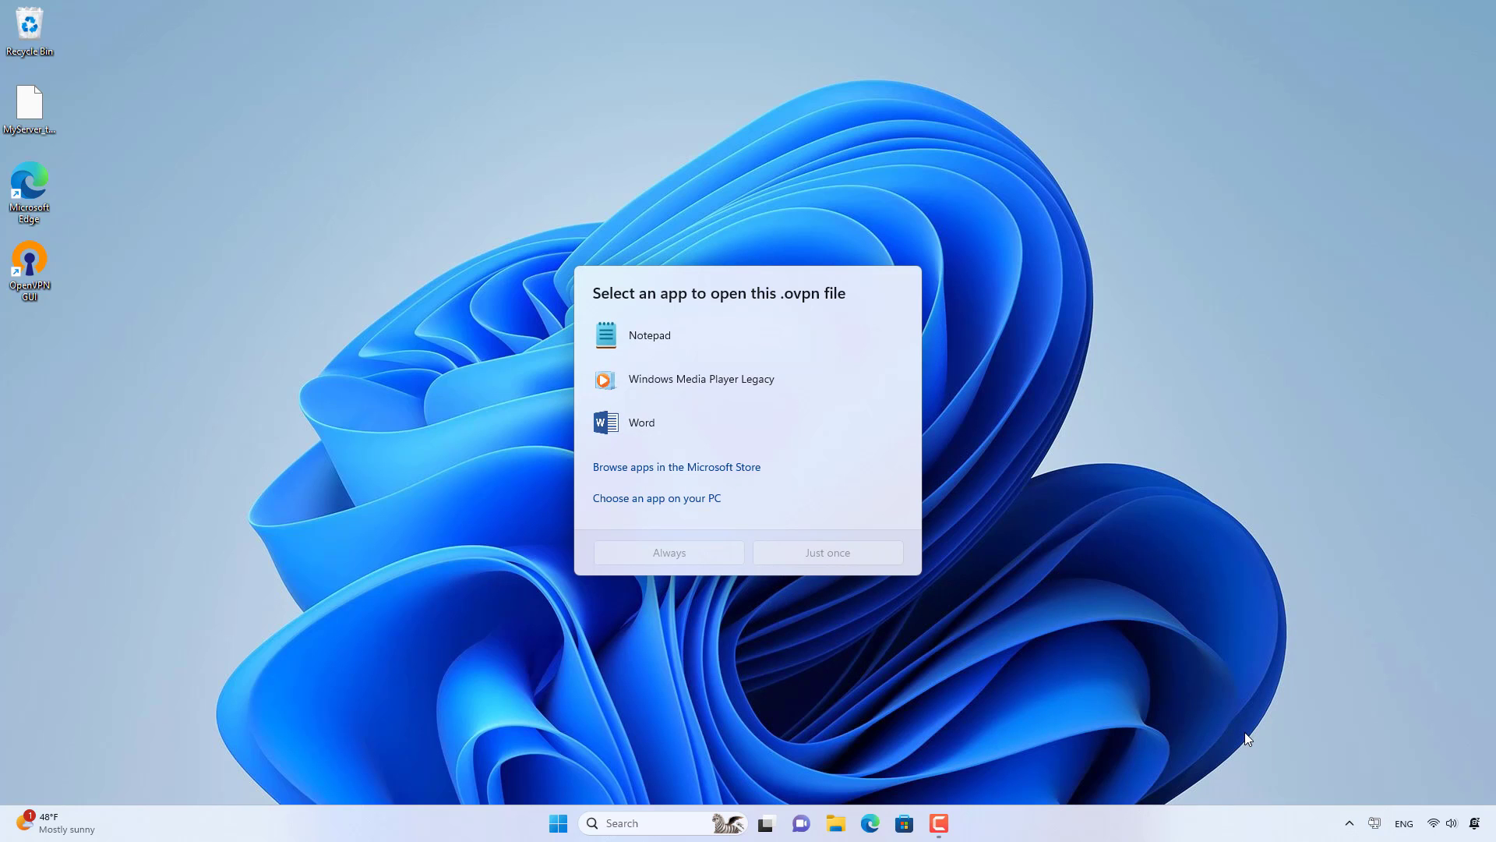
{"action": "left_click", "coordinate": [653, 339]}
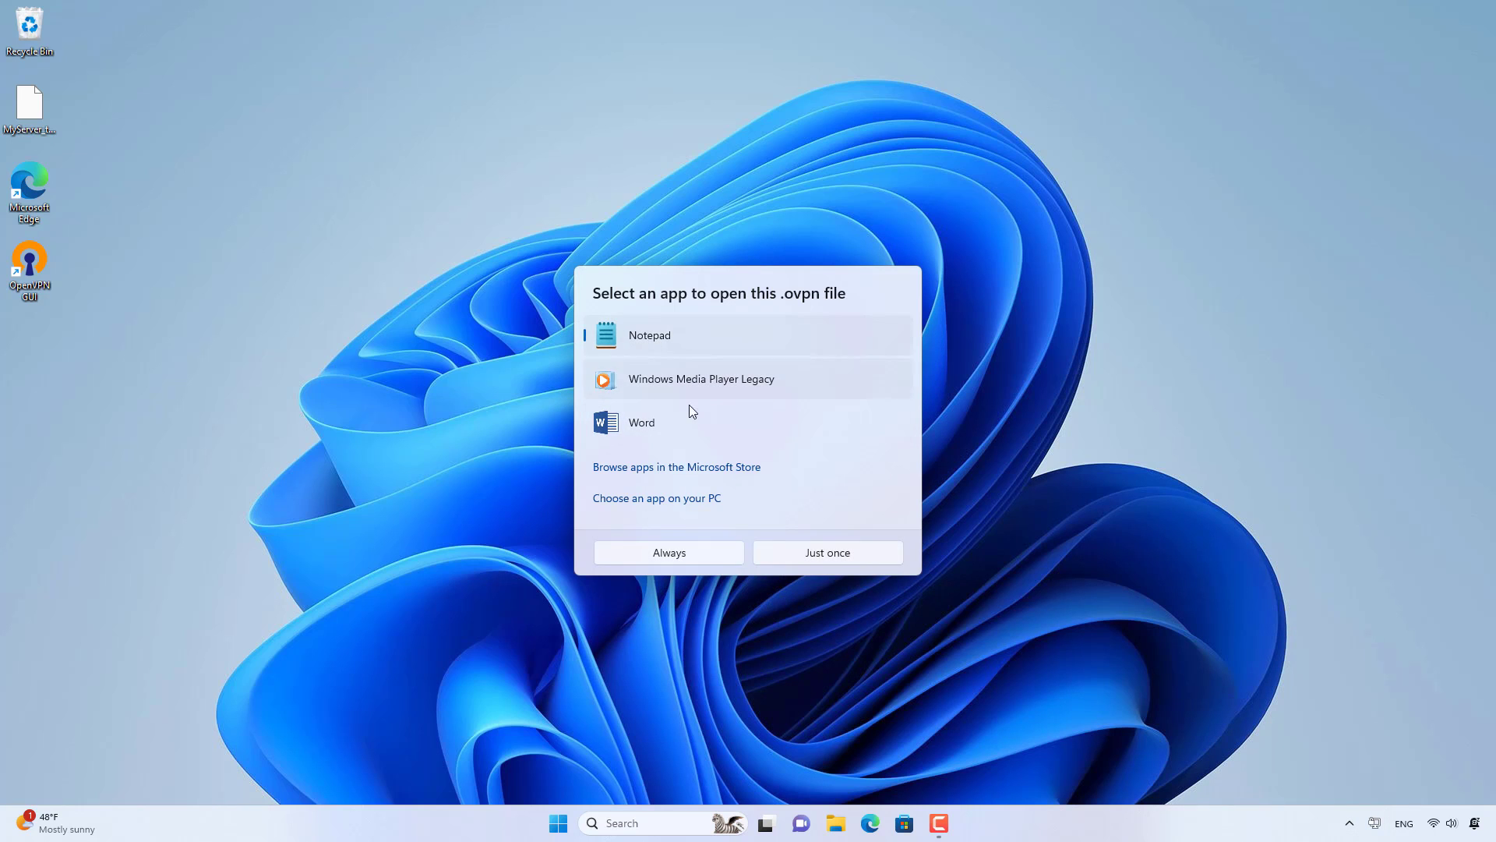
{"action": "left_click", "coordinate": [795, 554]}
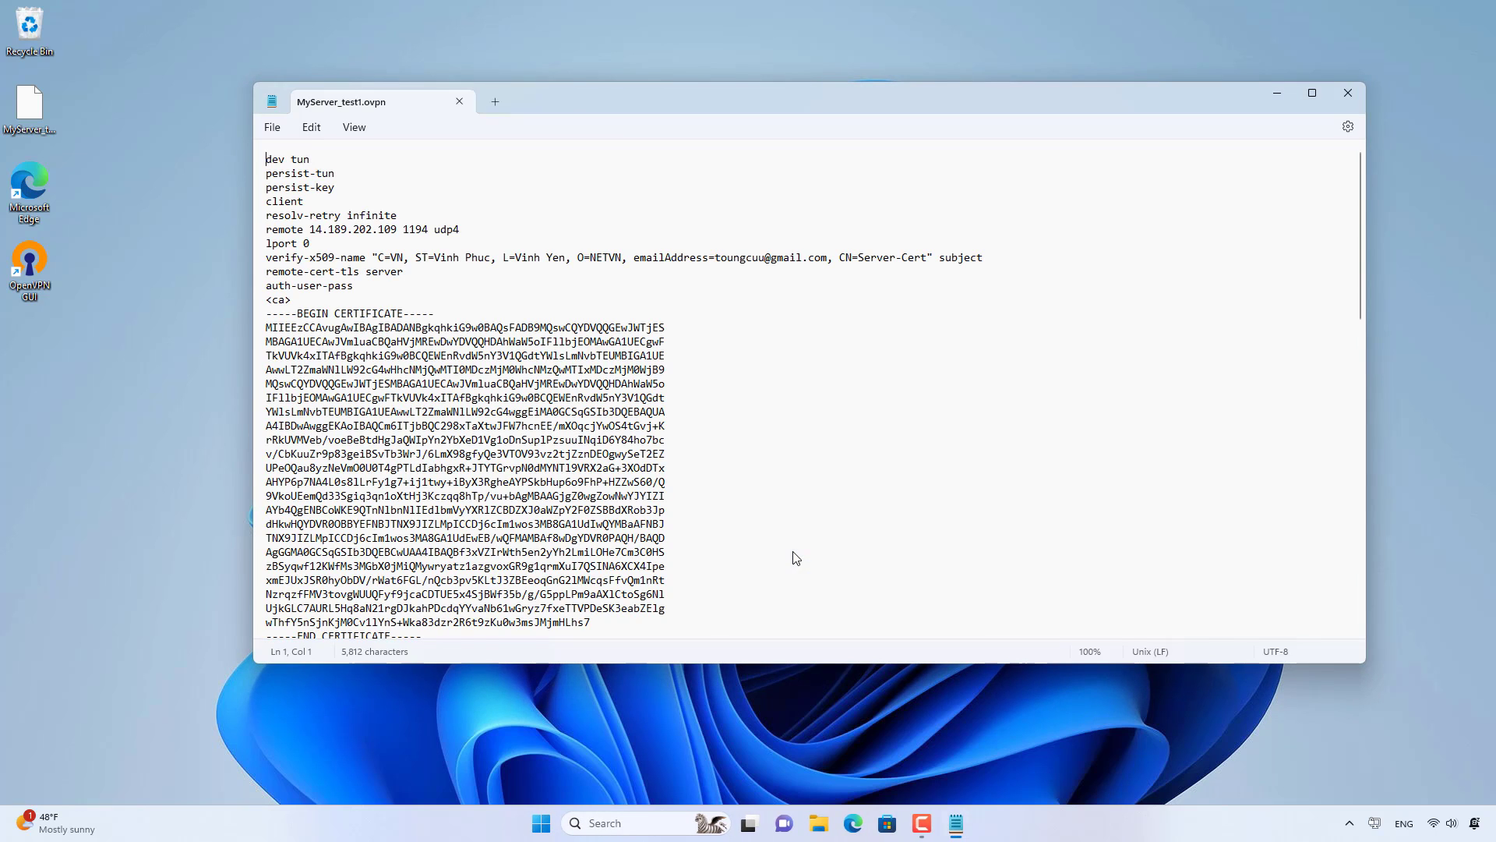
Replace the old IP on the remote line with nccnetvn.duckdns.org.
{"action": "left_click_drag", "start_coordinate": [398, 229], "coordinate": [317, 229]}
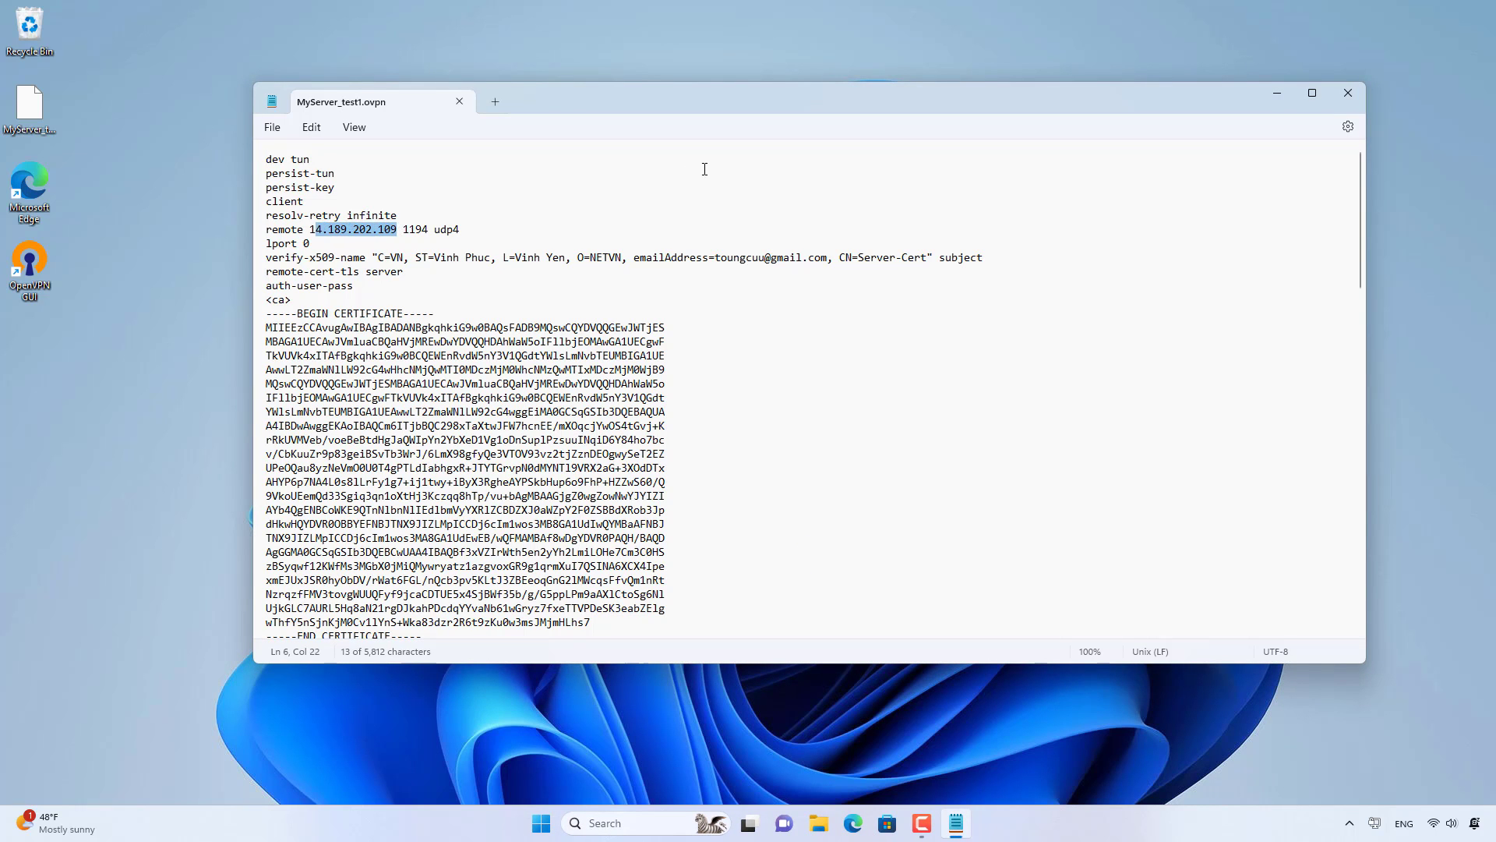
{"action": "key", "text": "BackSpace"}
{"action": "key", "text": "BackSpace"}
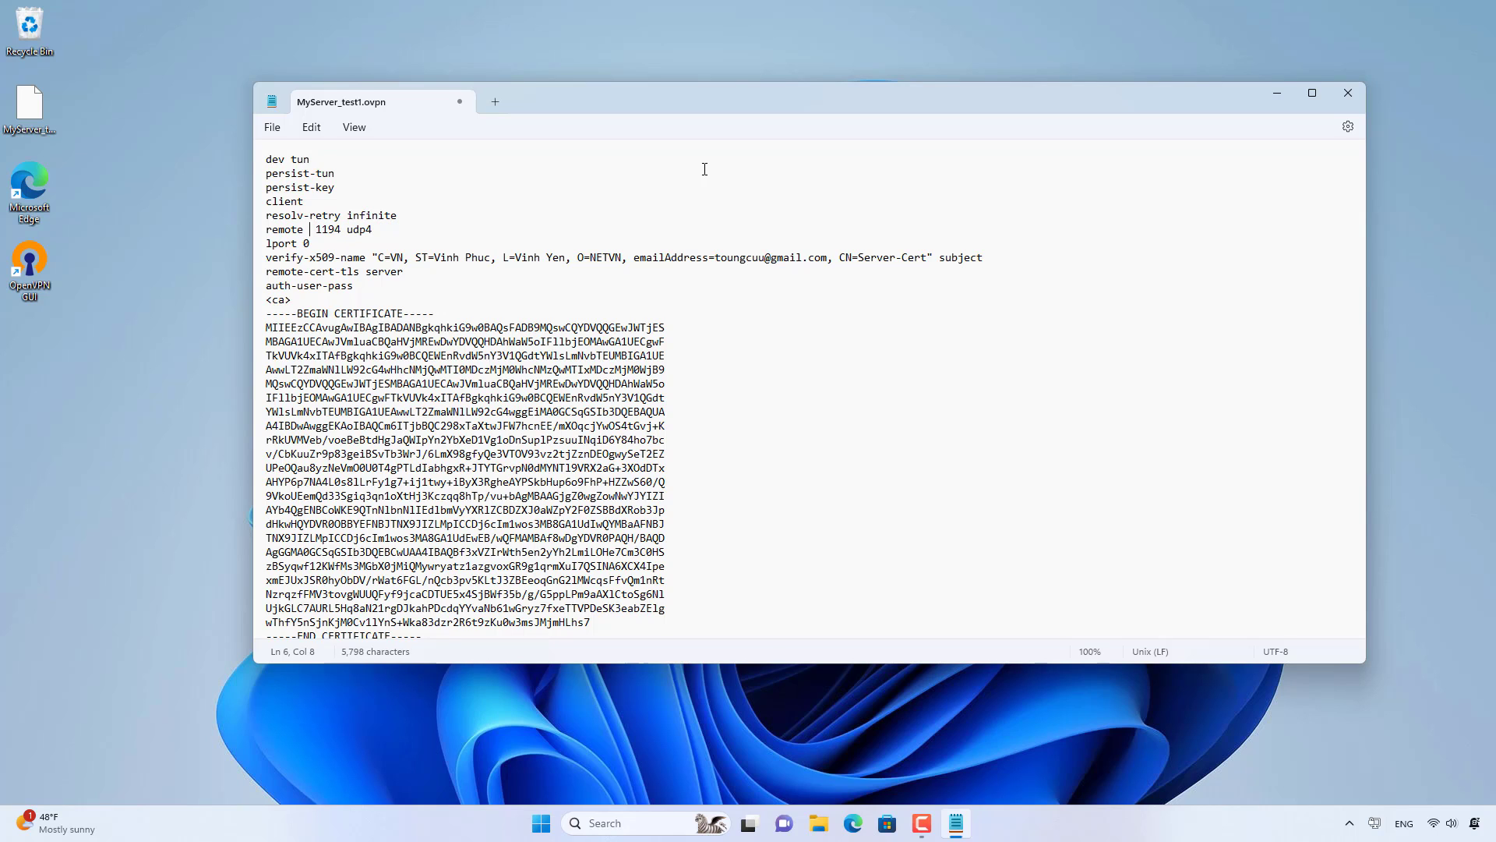
{"action": "type", "text": "nccn"}
{"action": "type", "text": "etvn.duckdns.org"}
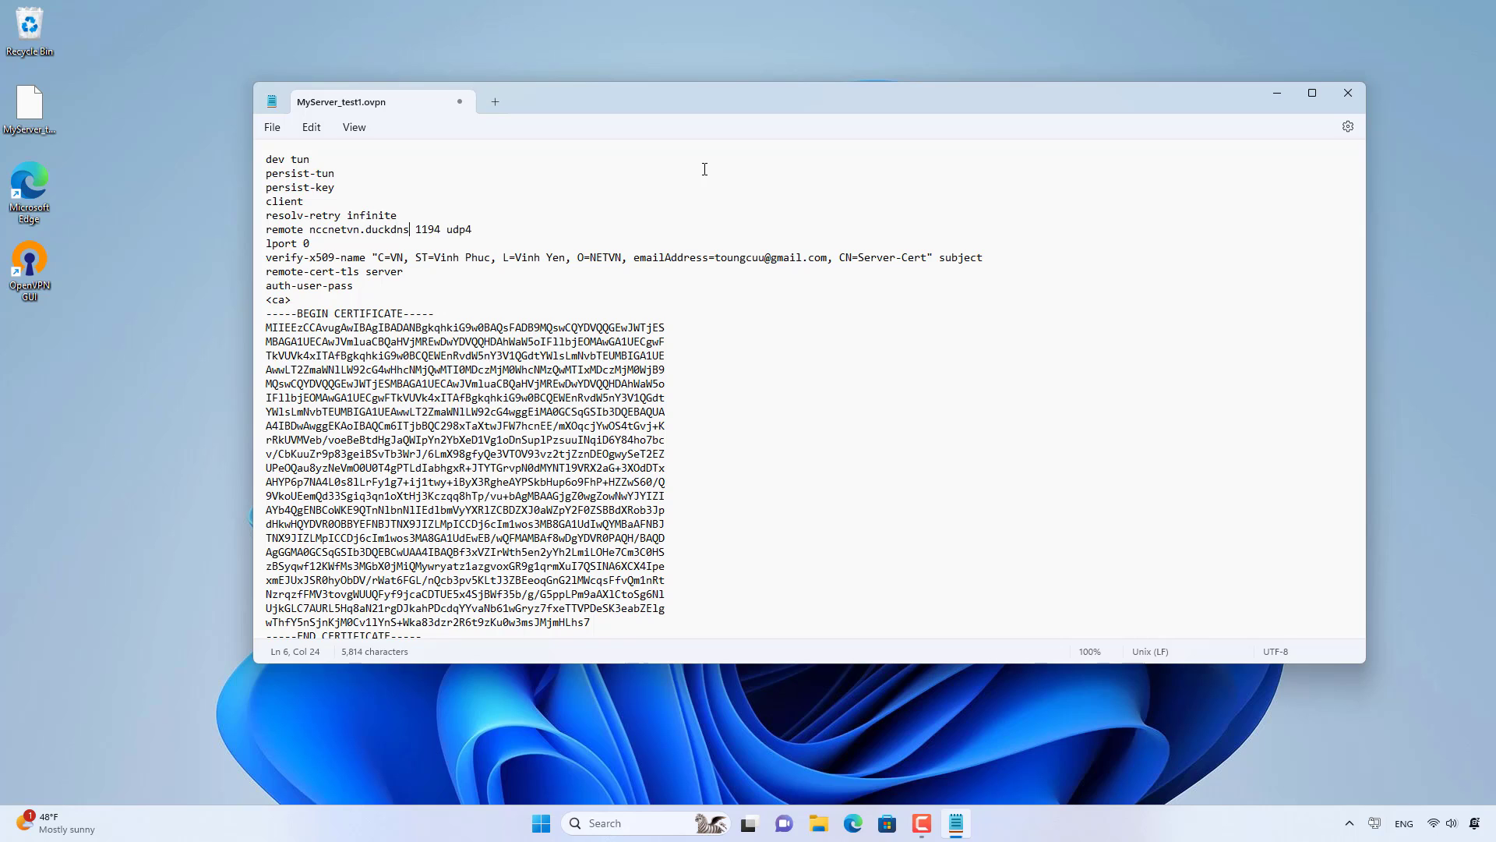